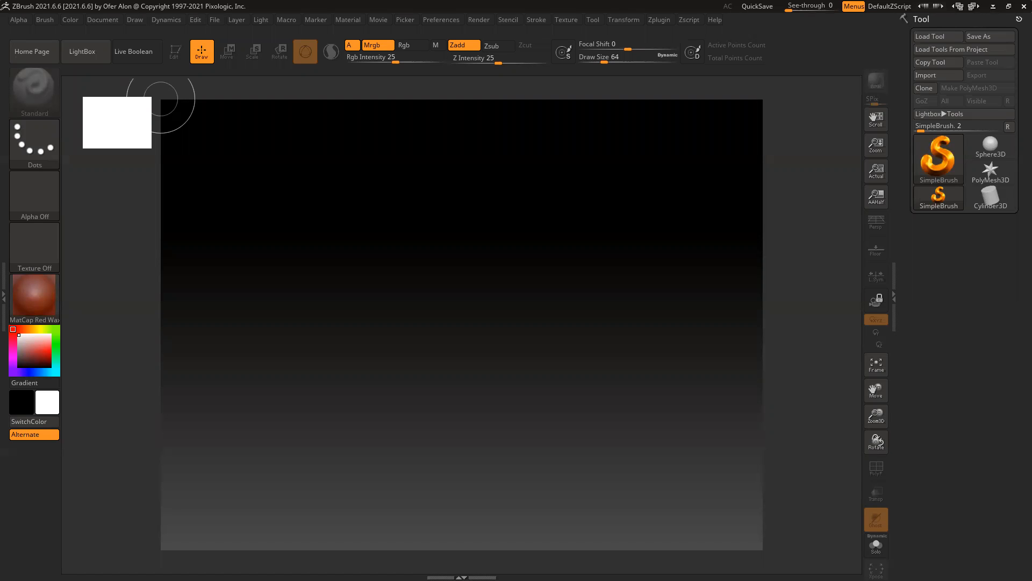
Step: Reset ZBrush with Init ZBrush from LightBox and load the stylized axe project
{"action": "key", "text": "comma"}
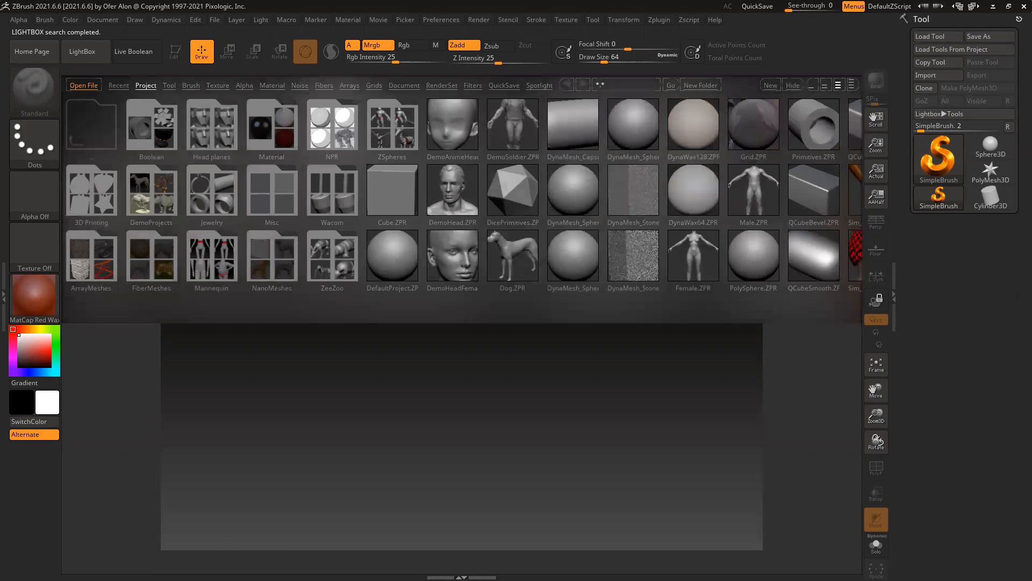
{"action": "left_click", "coordinate": [793, 85]}
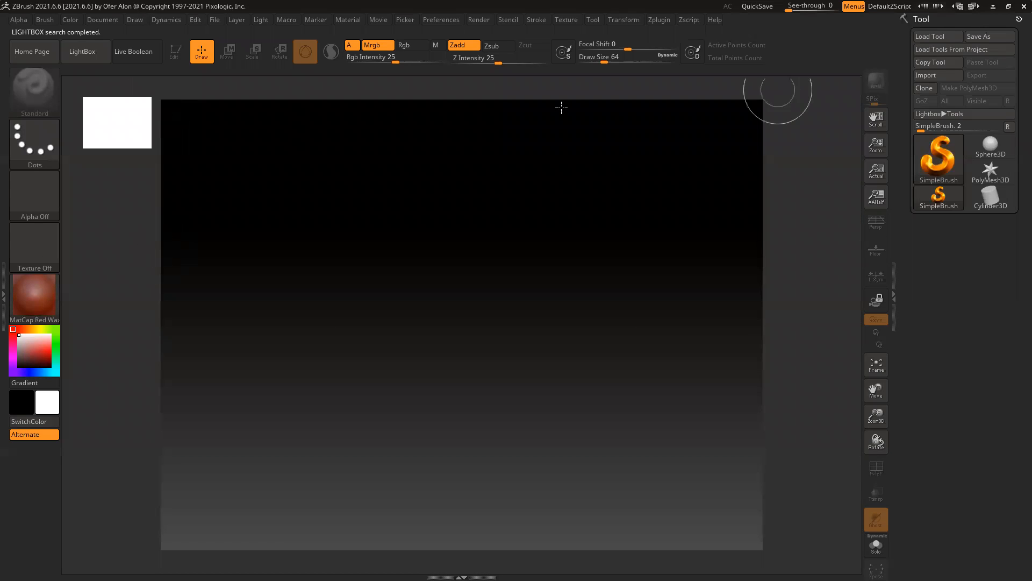
{"action": "left_click", "coordinate": [450, 20]}
{"action": "left_click", "coordinate": [482, 43]}
{"action": "left_click", "coordinate": [562, 329]}
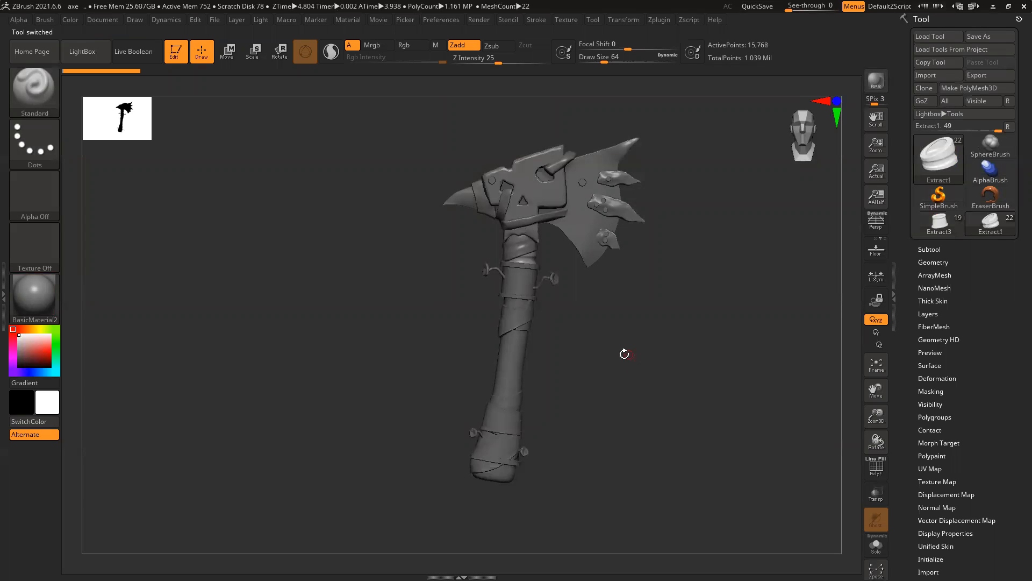
Step: Zoom in on the axe head, select the Extract1_2 strap subtool and turn on Solo
{"action": "left_click_drag", "start_coordinate": [655, 358], "coordinate": [619, 362]}
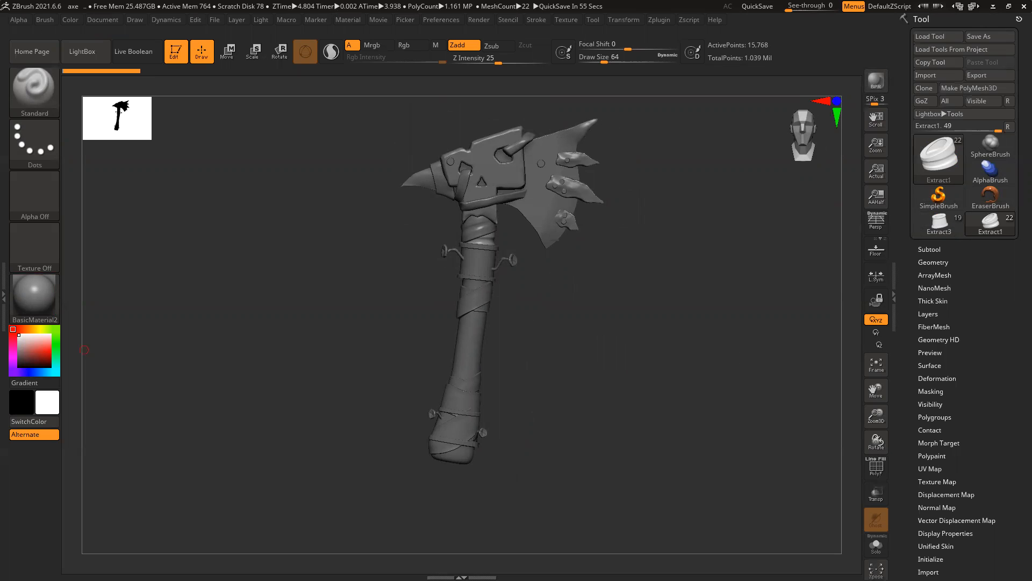
{"action": "right_click_drag", "start_coordinate": [574, 313], "coordinate": [493, 265], "text": "alt"}
{"action": "right_click_drag", "start_coordinate": [325, 260], "coordinate": [315, 347], "text": "alt"}
{"action": "right_click_drag", "start_coordinate": [697, 373], "coordinate": [690, 387], "text": "alt"}
{"action": "right_click_drag", "start_coordinate": [461, 306], "coordinate": [559, 370], "text": "ctrl"}
{"action": "left_click", "coordinate": [507, 273], "text": "alt"}
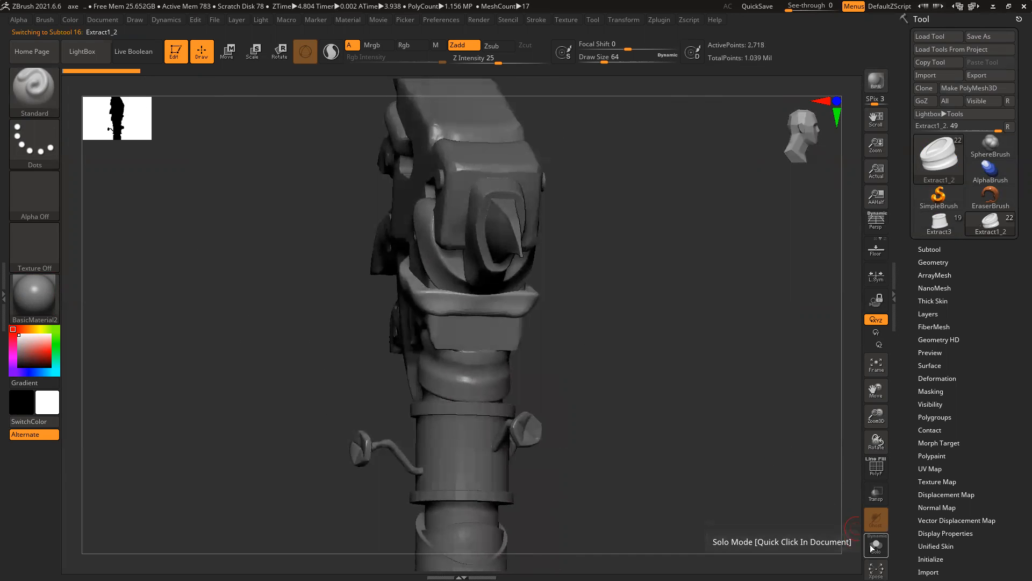
{"action": "left_click", "coordinate": [875, 544]}
Step: Turn the strap upright and expand Tool > Geometry > Modify Topology
{"action": "right_click_drag", "start_coordinate": [691, 368], "coordinate": [599, 407]}
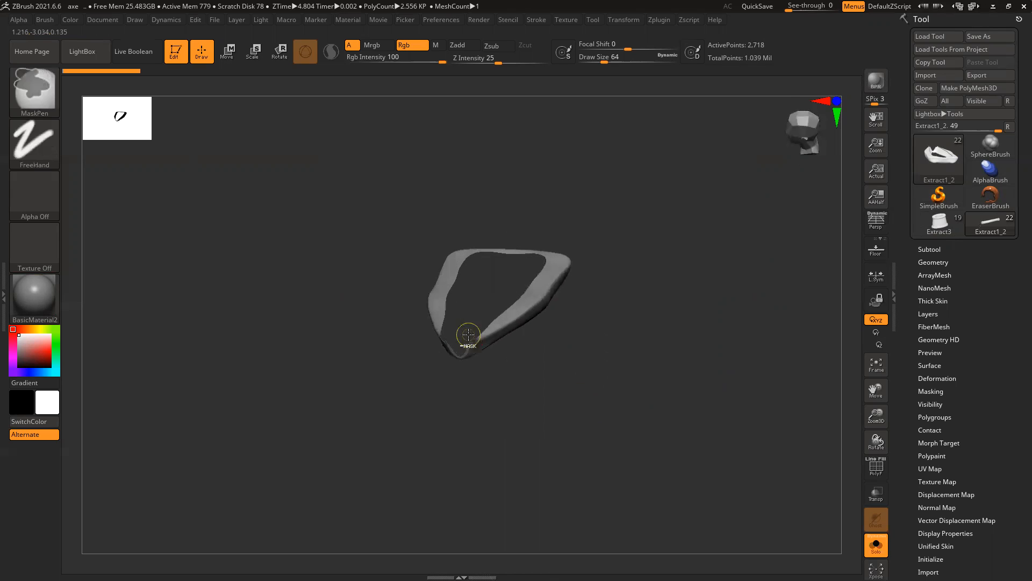
{"action": "right_click_drag", "start_coordinate": [468, 334], "coordinate": [525, 375], "text": "ctrl"}
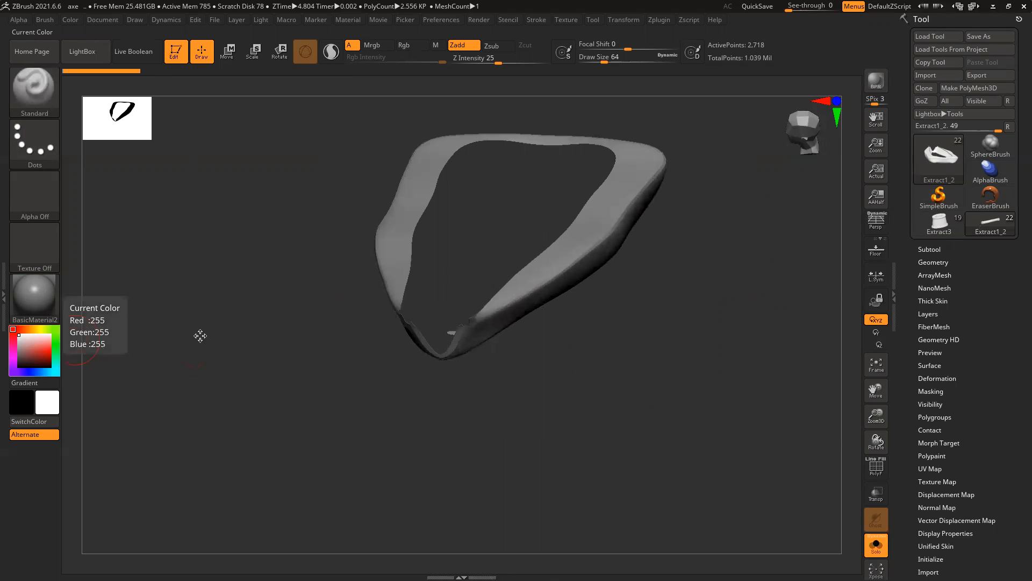
{"action": "right_click_drag", "start_coordinate": [563, 363], "coordinate": [537, 384]}
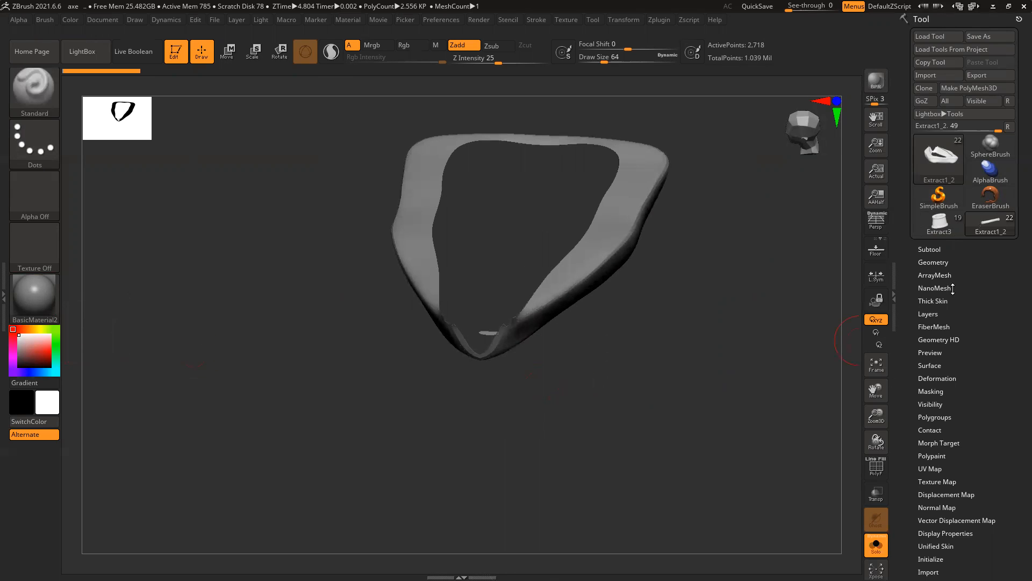
{"action": "left_click", "coordinate": [932, 262]}
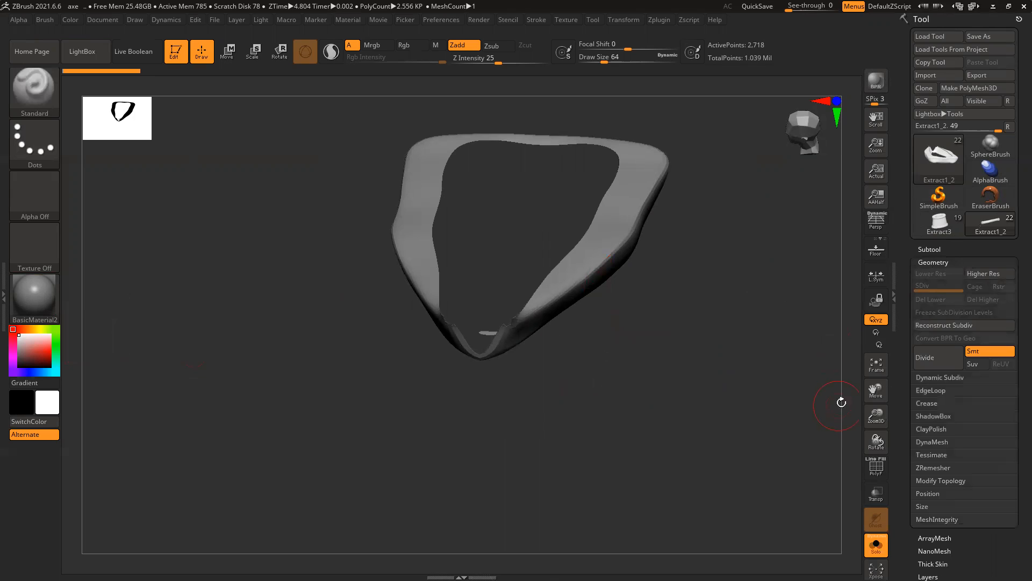
{"action": "left_click", "coordinate": [941, 480]}
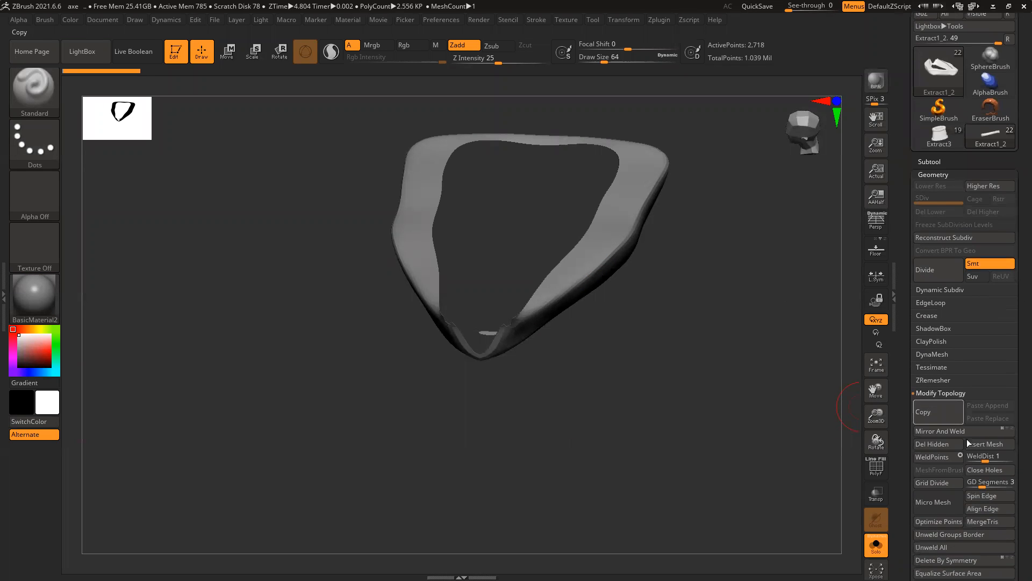
Step: Try Close Holes on the strap, then undo it so the strap stays open
{"action": "left_click", "coordinate": [989, 470]}
{"action": "left_click_drag", "start_coordinate": [662, 384], "coordinate": [711, 286]}
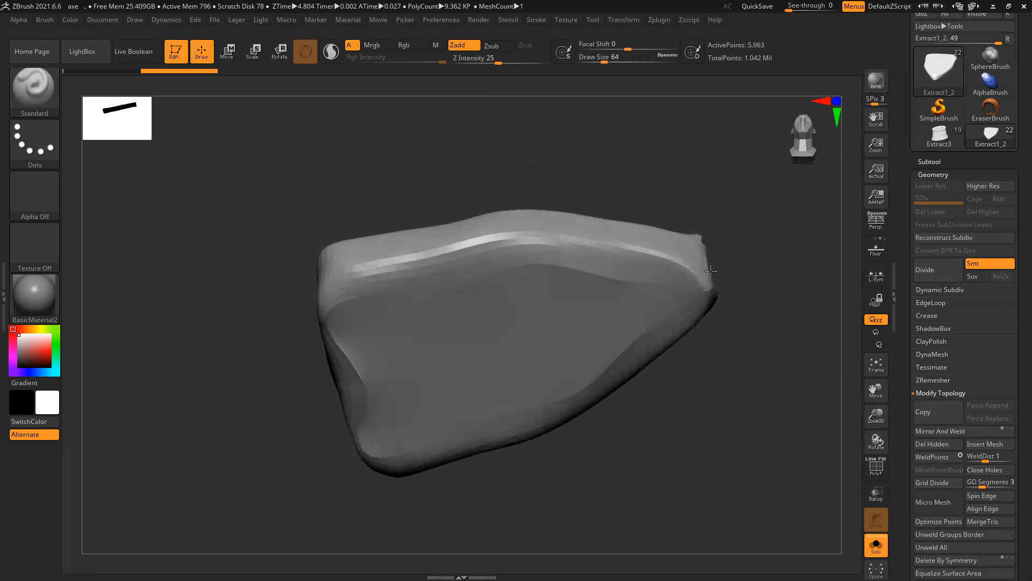
{"action": "key", "text": "ctrl+z"}
{"action": "left_click_drag", "start_coordinate": [727, 426], "coordinate": [776, 346]}
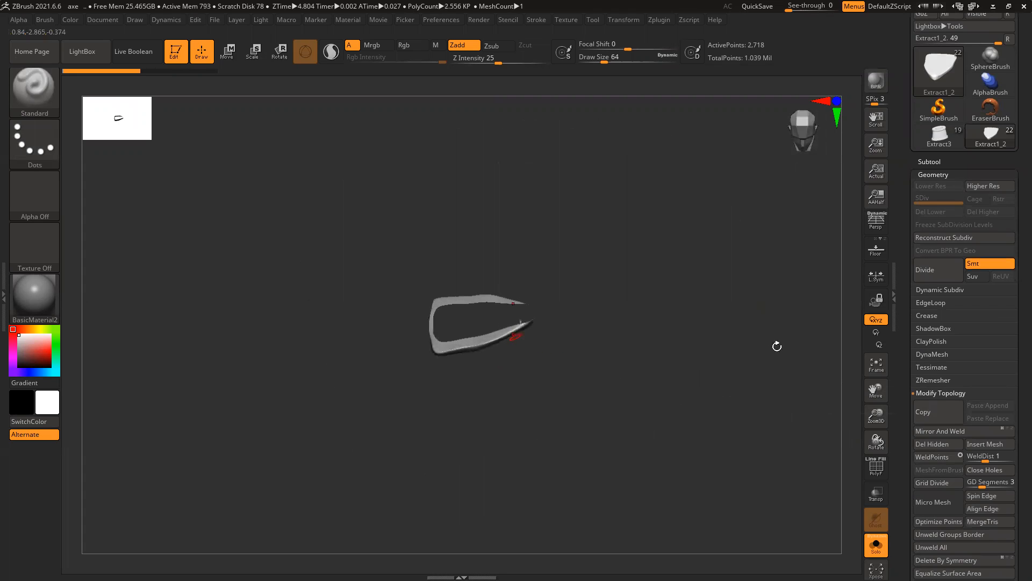
{"action": "left_click", "coordinate": [945, 355]}
Step: Try DynaMesh on the strap with PolyF shown, undo it, and open the brush library
{"action": "left_click", "coordinate": [938, 373]}
{"action": "left_click_drag", "start_coordinate": [699, 344], "coordinate": [660, 294], "text": "shift"}
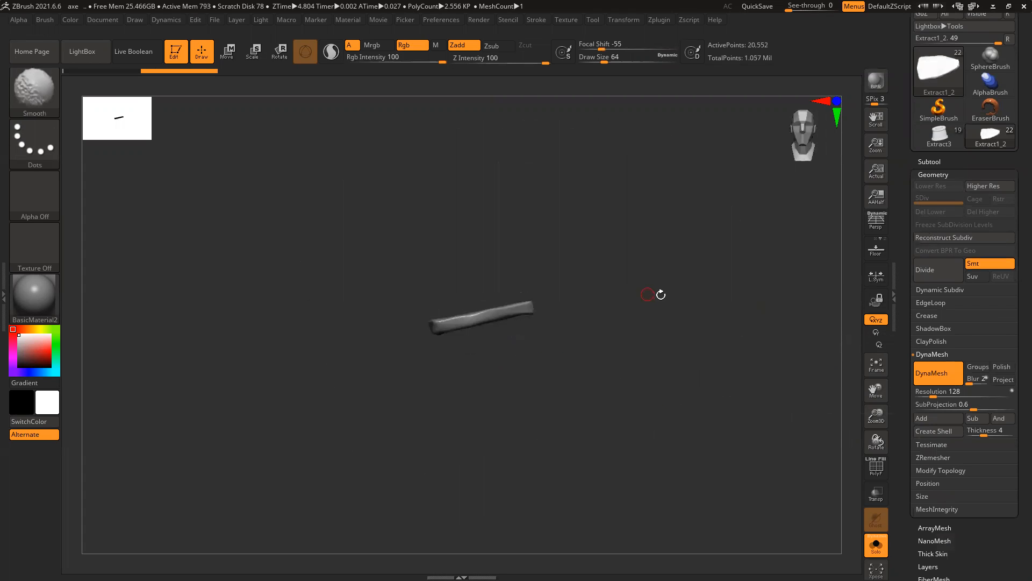
{"action": "key", "text": "shift+f"}
{"action": "key", "text": "f"}
{"action": "mouse_move", "coordinate": [667, 429]}
{"action": "left_mouse_down"}
{"action": "mouse_move", "coordinate": [668, 486]}
{"action": "mouse_move", "coordinate": [650, 305]}
{"action": "mouse_move", "coordinate": [645, 333]}
{"action": "left_mouse_up"}
{"action": "left_click_drag", "start_coordinate": [616, 374], "coordinate": [722, 397]}
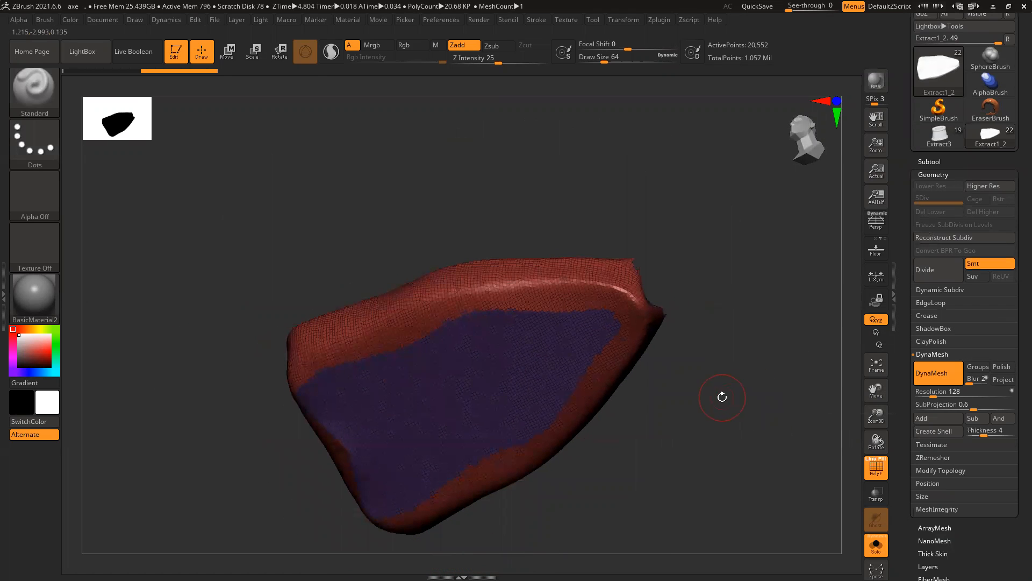
{"action": "key", "text": "ctrl+z"}
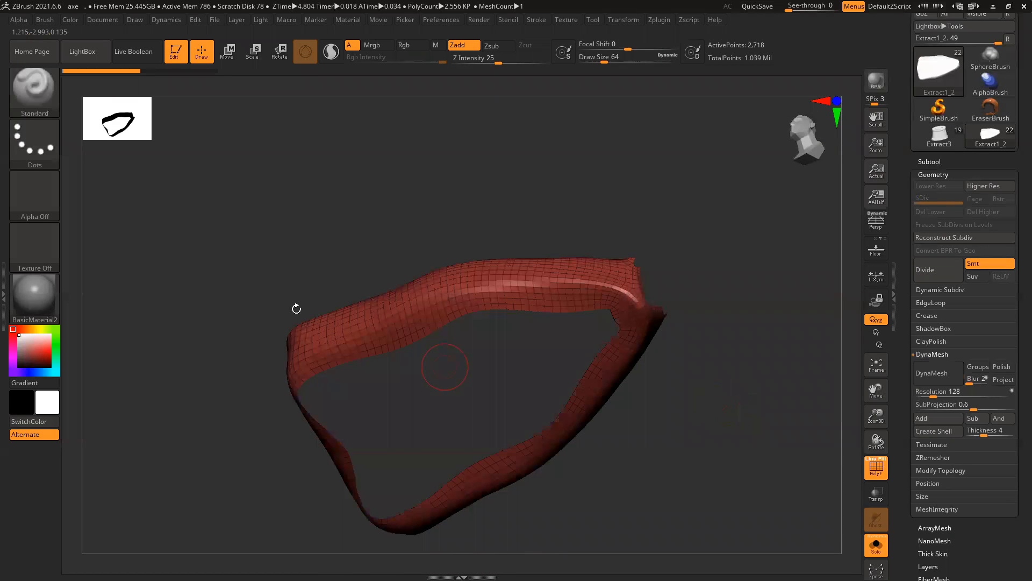
{"action": "left_click", "coordinate": [31, 105]}
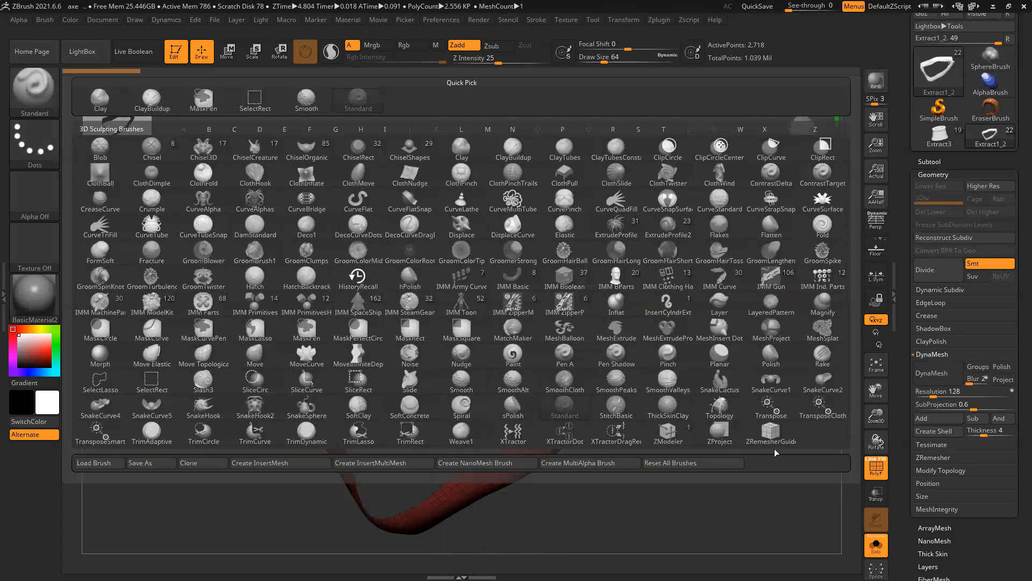
Step: Pick ZModeler and set its edge action to Bridge with the Two Holes target
{"action": "left_click", "coordinate": [668, 434]}
{"action": "left_click_drag", "start_coordinate": [700, 420], "coordinate": [559, 323]}
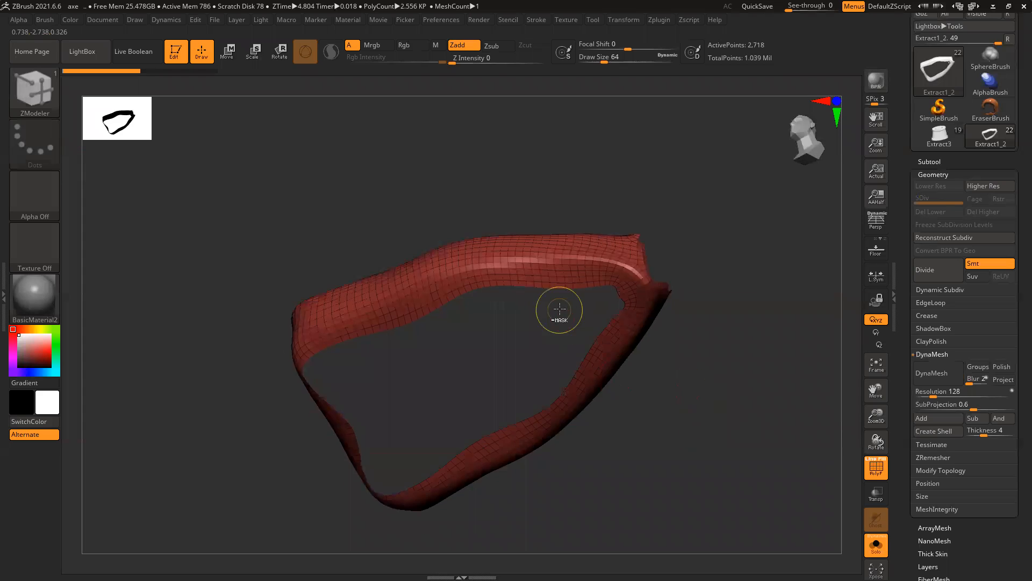
{"action": "right_click_drag", "start_coordinate": [560, 322], "coordinate": [589, 357], "text": "ctrl"}
{"action": "key", "text": "space"}
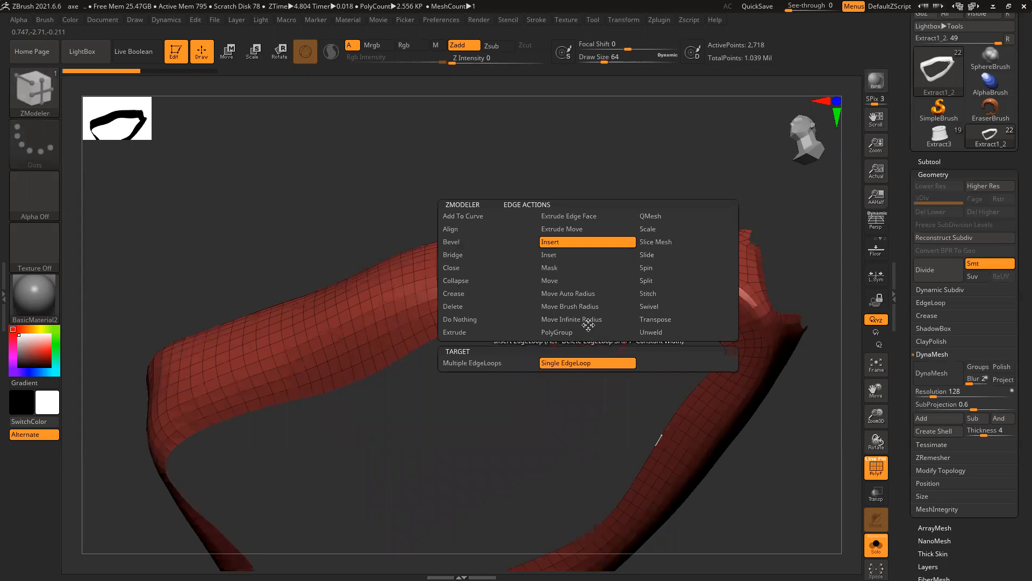
{"action": "left_click", "coordinate": [468, 255]}
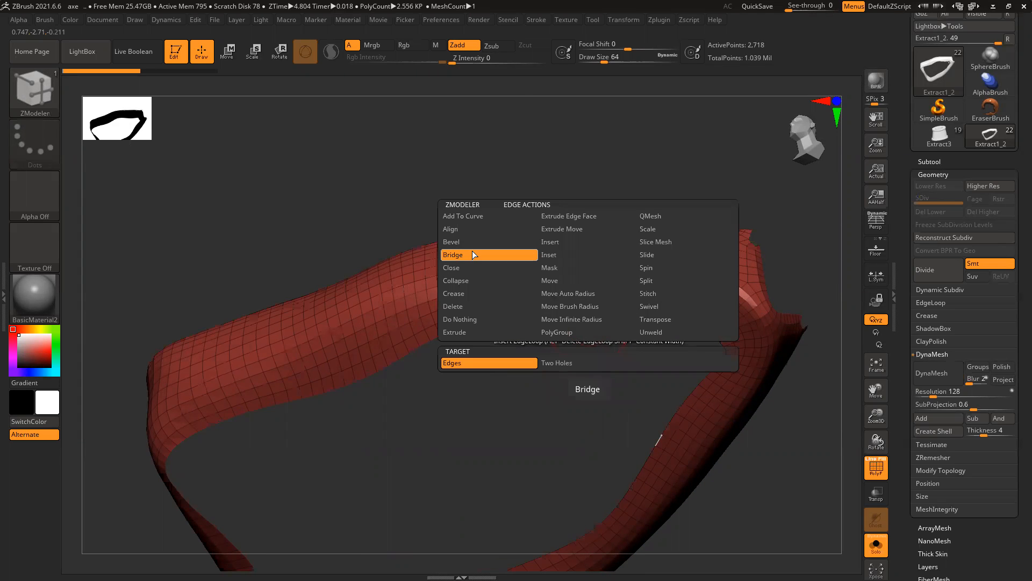
{"action": "left_click", "coordinate": [559, 363]}
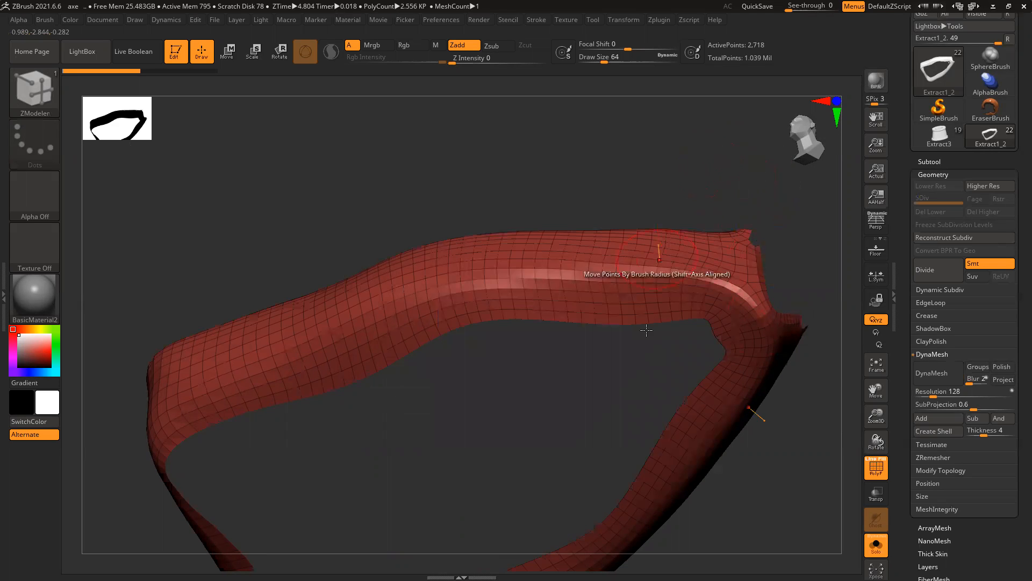
Step: Turn on Double in Display Properties so both polygon sides show
{"action": "left_click_drag", "start_coordinate": [772, 172], "coordinate": [720, 215]}
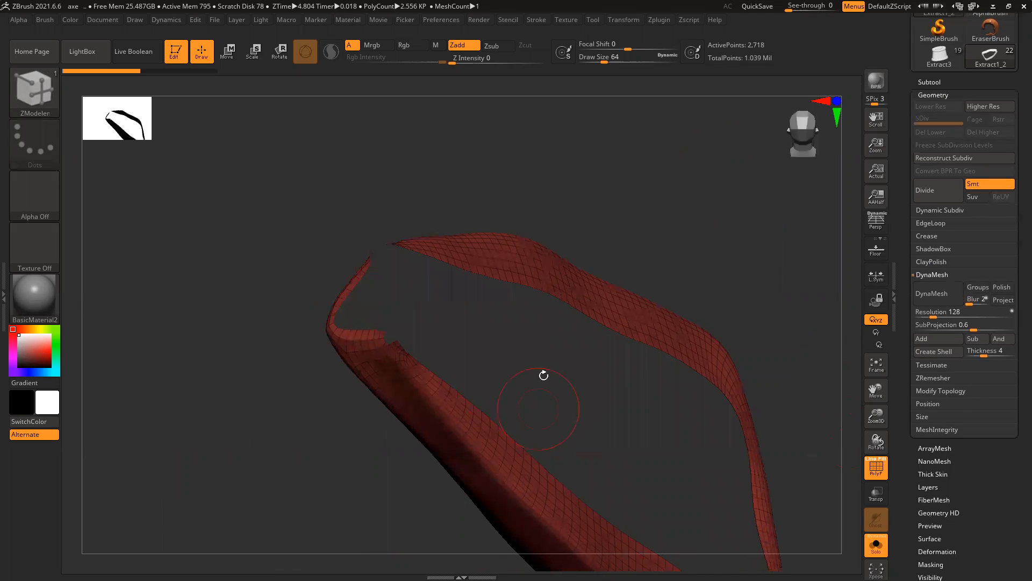
{"action": "left_click_drag", "start_coordinate": [907, 498], "coordinate": [915, 389]}
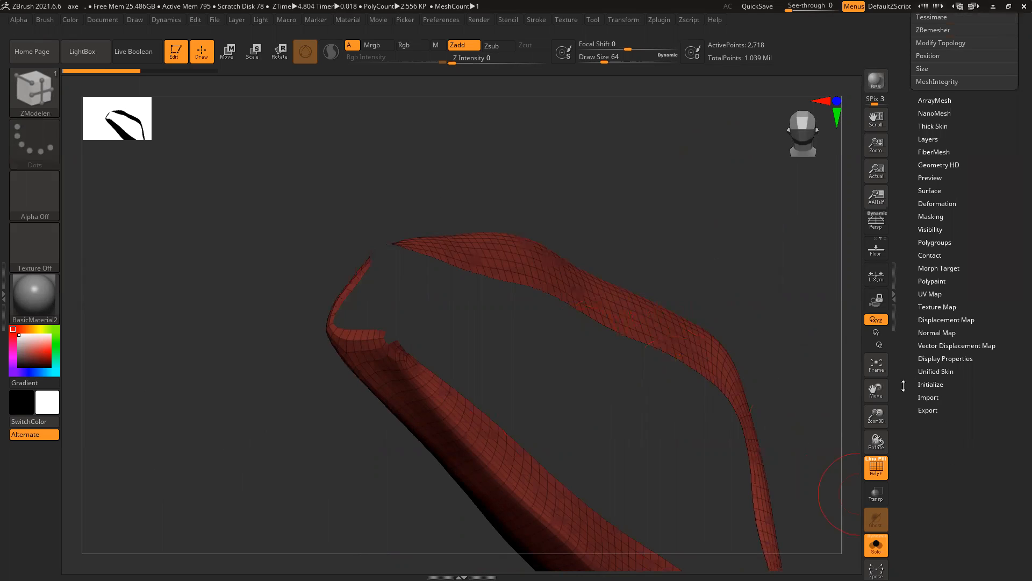
{"action": "left_click", "coordinate": [939, 359]}
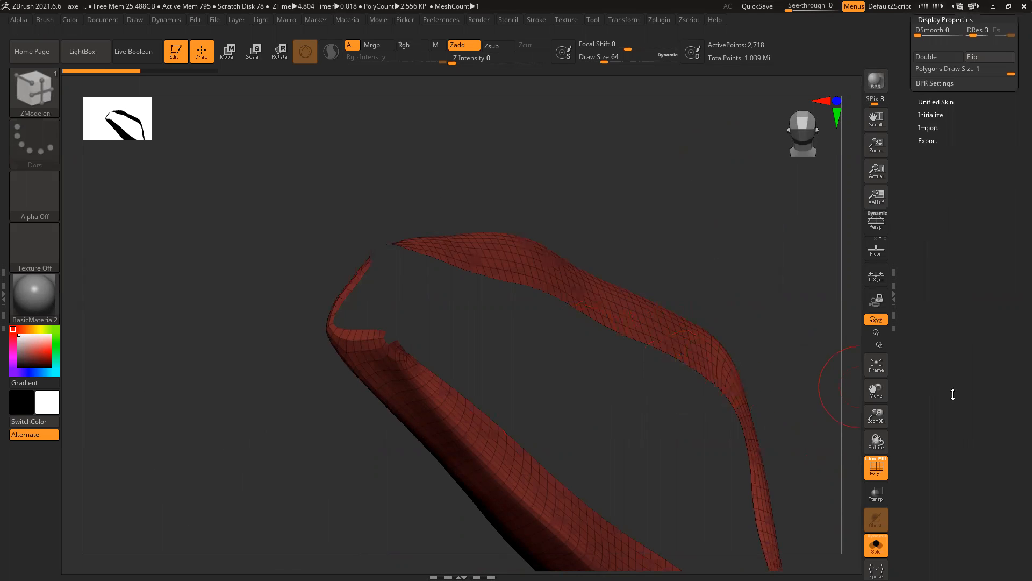
{"action": "left_click", "coordinate": [945, 256]}
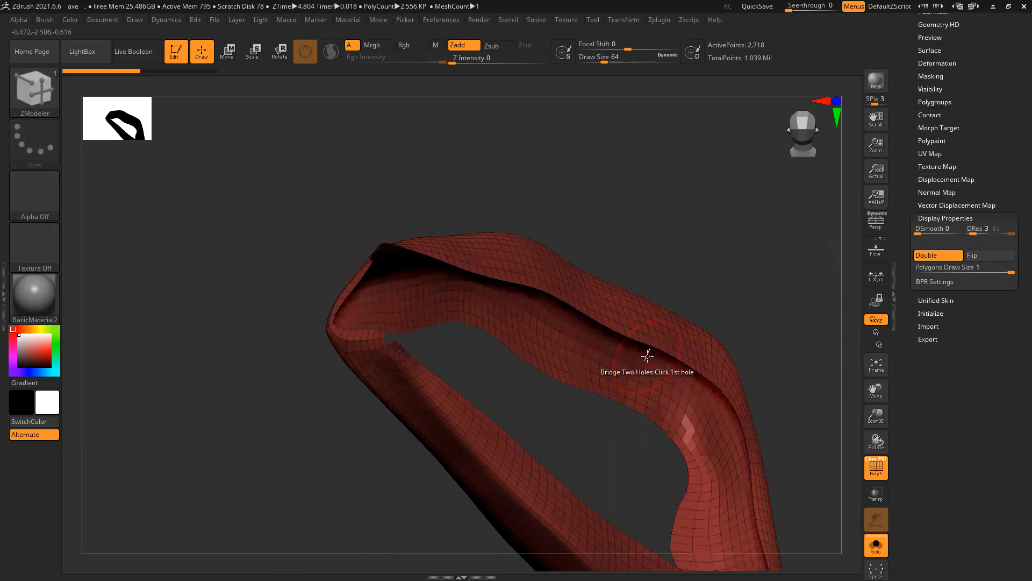
Step: Bridge the strap's two open ends into a closed loop of 4,338 points
{"action": "mouse_move", "coordinate": [610, 449]}
{"action": "left_mouse_down"}
{"action": "mouse_move", "coordinate": [616, 429]}
{"action": "mouse_move", "coordinate": [592, 418]}
{"action": "mouse_move", "coordinate": [603, 436]}
{"action": "mouse_move", "coordinate": [560, 484]}
{"action": "mouse_move", "coordinate": [285, 341]}
{"action": "left_mouse_up"}
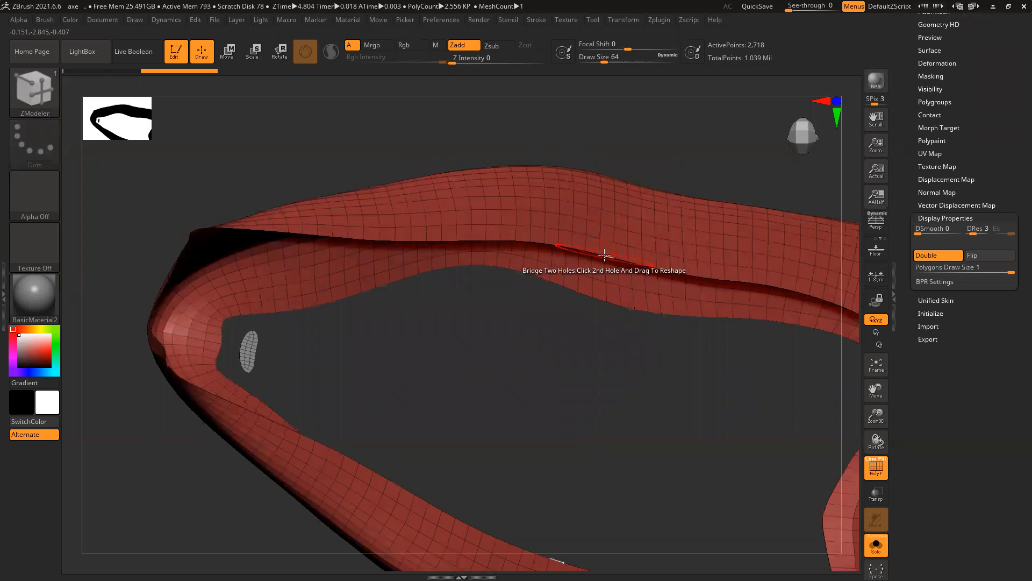
{"action": "left_click", "coordinate": [604, 254]}
{"action": "mouse_move", "coordinate": [560, 380]}
{"action": "left_mouse_down"}
{"action": "mouse_move", "coordinate": [424, 461]}
{"action": "mouse_move", "coordinate": [468, 347]}
{"action": "mouse_move", "coordinate": [419, 435]}
{"action": "mouse_move", "coordinate": [523, 408]}
{"action": "left_mouse_up"}
{"action": "right_click_drag", "start_coordinate": [437, 296], "coordinate": [611, 424], "text": "ctrl"}
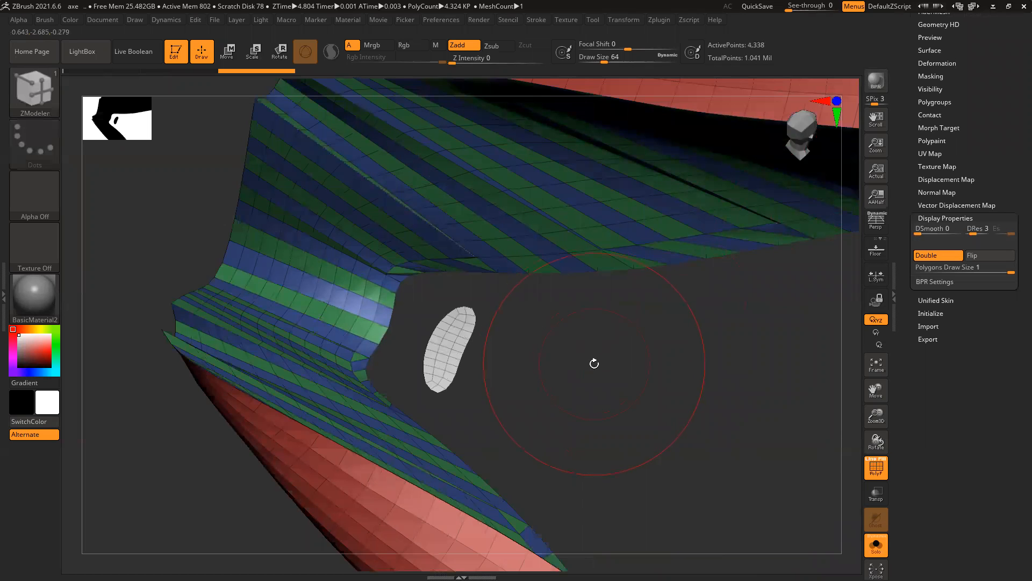
Step: Group the whole strap into a single polygroup with Ctrl+W
{"action": "key", "text": "ctrl"}
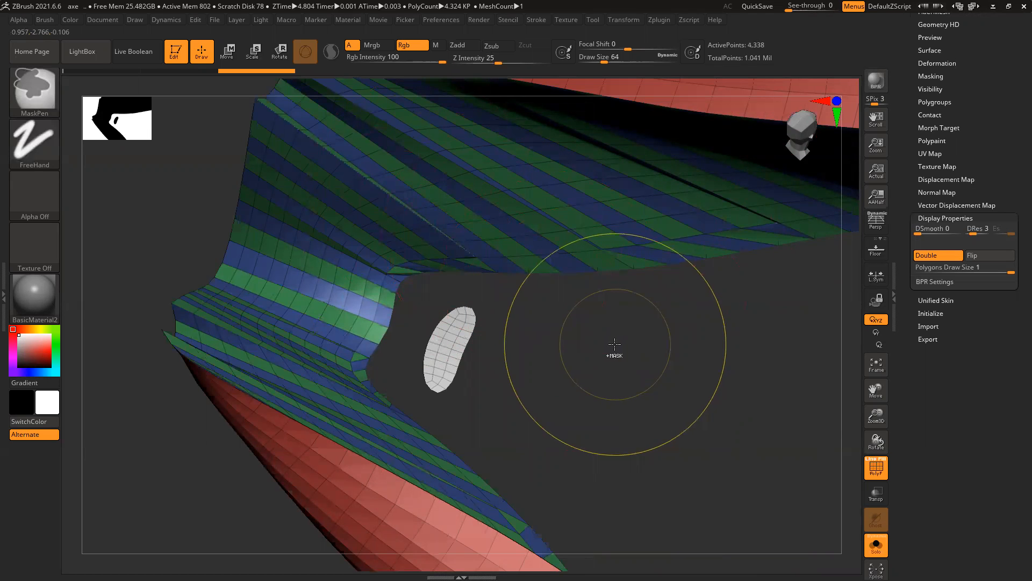
{"action": "key", "text": "ctrl+w"}
{"action": "mouse_move", "coordinate": [651, 390]}
{"action": "right_mouse_down", "text": "ctrl"}
{"action": "mouse_move", "coordinate": [578, 387]}
{"action": "mouse_move", "coordinate": [486, 429]}
{"action": "mouse_move", "coordinate": [513, 323]}
{"action": "right_mouse_up", "text": "ctrl"}
{"action": "key", "text": "ctrl+z"}
{"action": "key", "text": "ctrl+w"}
{"action": "mouse_move", "coordinate": [535, 374]}
{"action": "right_mouse_down"}
{"action": "mouse_move", "coordinate": [560, 219]}
{"action": "mouse_move", "coordinate": [543, 269]}
{"action": "mouse_move", "coordinate": [444, 257]}
{"action": "mouse_move", "coordinate": [473, 369]}
{"action": "right_mouse_up"}
Step: Separate the strap into a 4,290-point loop and a 48-point fragment with Split To Parts
{"action": "left_click_drag", "start_coordinate": [912, 64], "coordinate": [933, 258]}
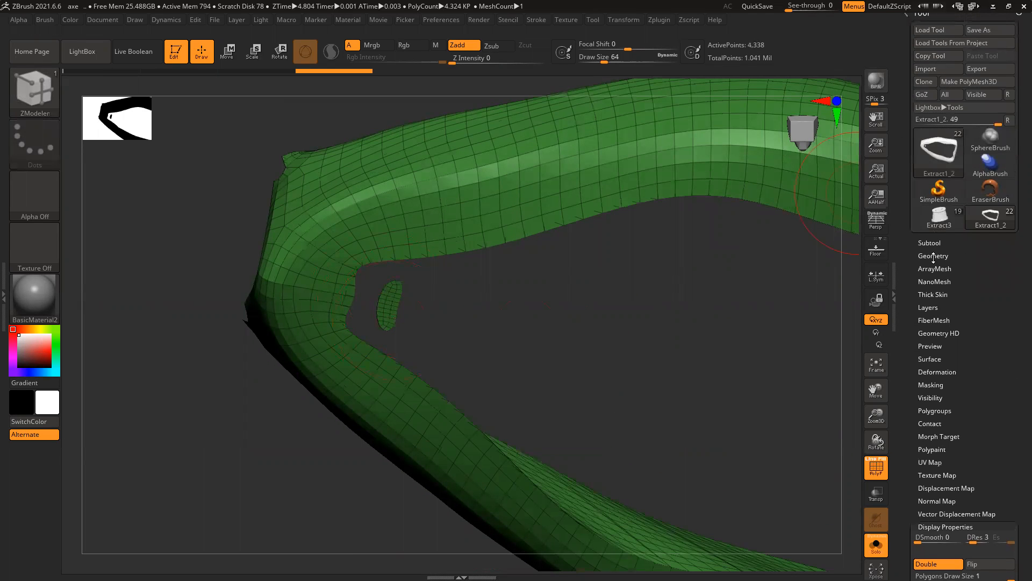
{"action": "left_click", "coordinate": [929, 242]}
{"action": "left_click", "coordinate": [922, 499]}
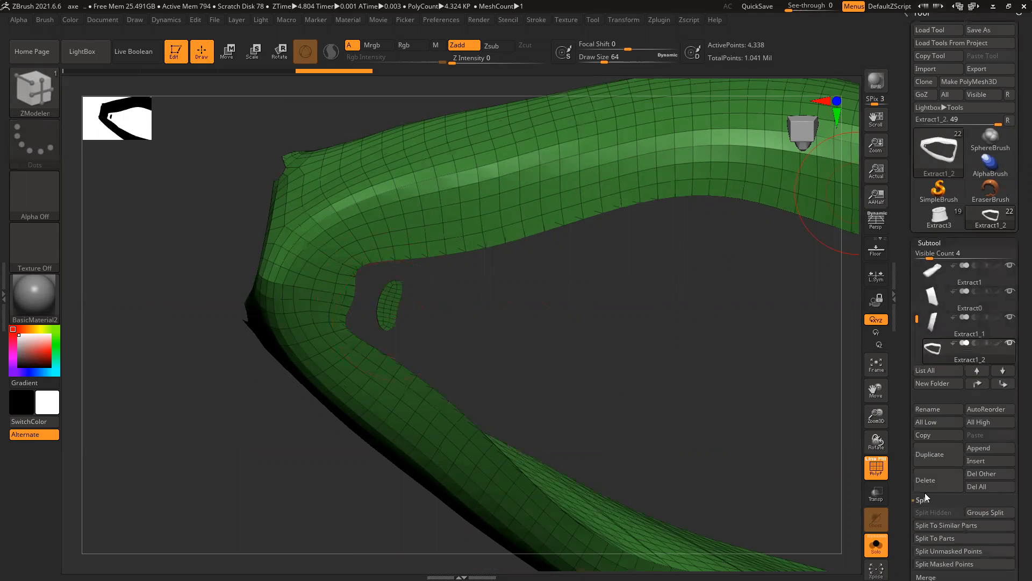
{"action": "left_click", "coordinate": [945, 538]}
{"action": "left_click", "coordinate": [886, 563]}
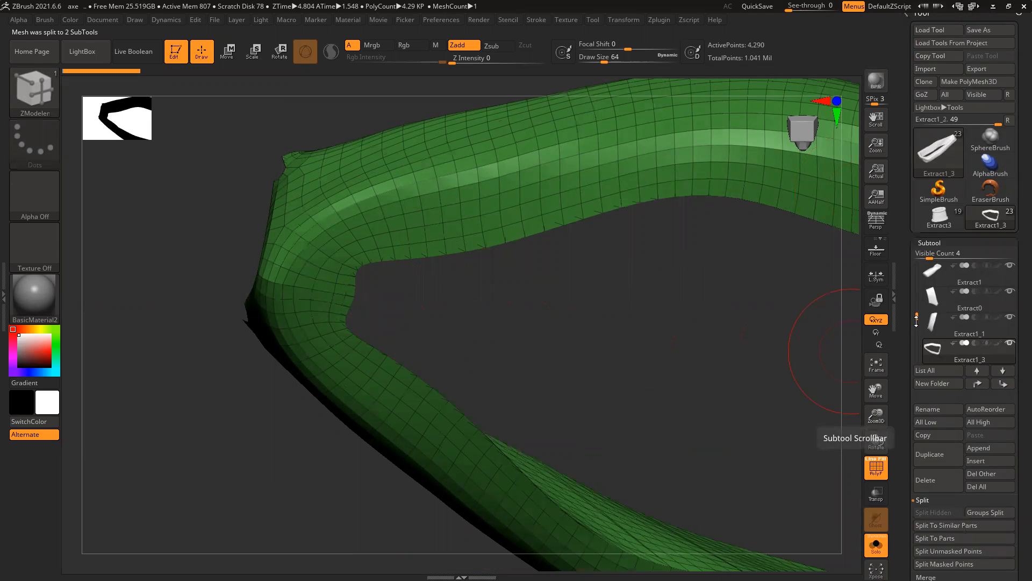
{"action": "left_click_drag", "start_coordinate": [917, 317], "coordinate": [917, 327]}
{"action": "left_click", "coordinate": [944, 301]}
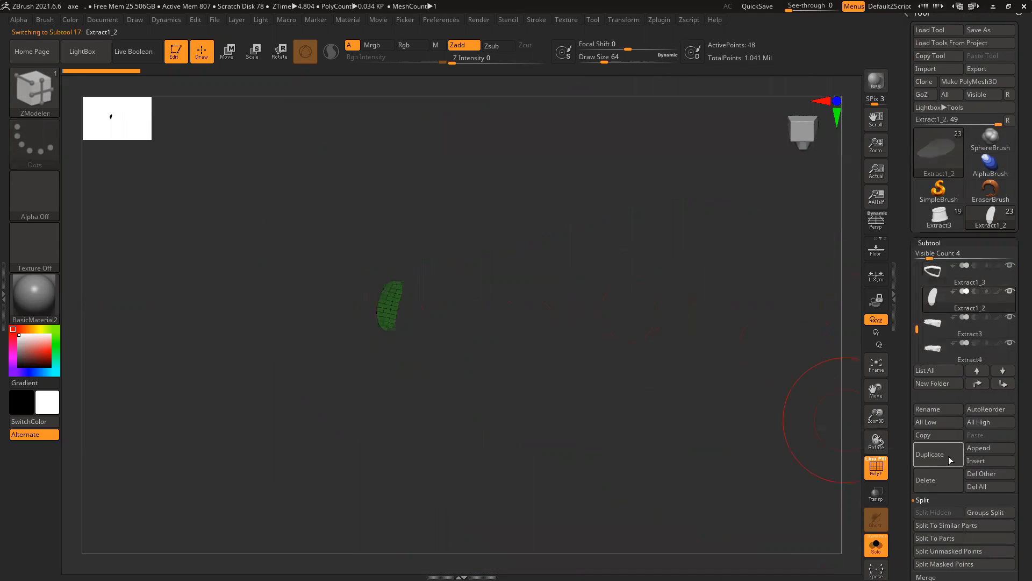
Step: Delete the Extract1_2 subtool and inspect the Extract1_3 strap loop around the axe head
{"action": "left_click", "coordinate": [926, 486]}
{"action": "left_click", "coordinate": [922, 500]}
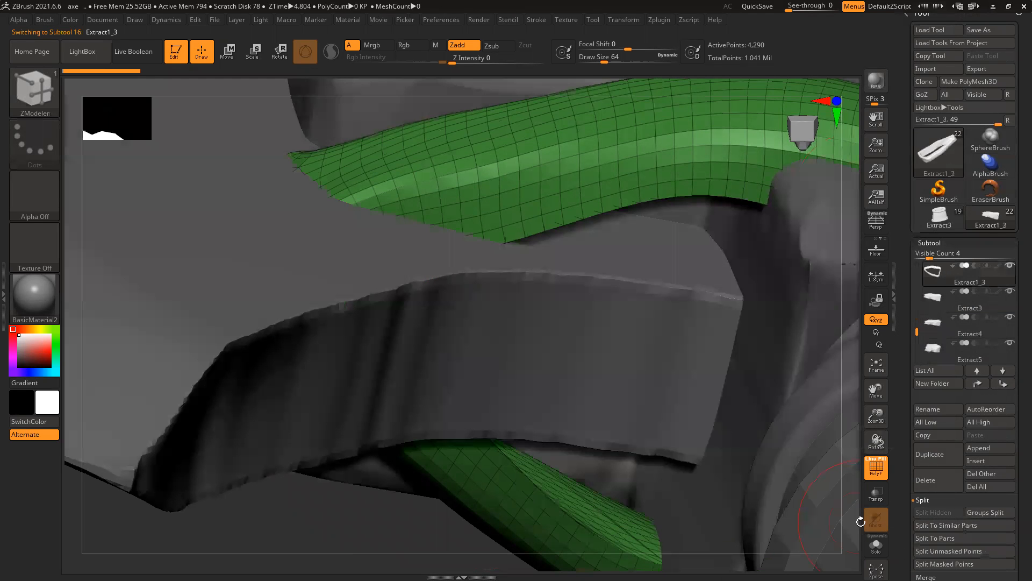
{"action": "key", "text": "ctrl"}
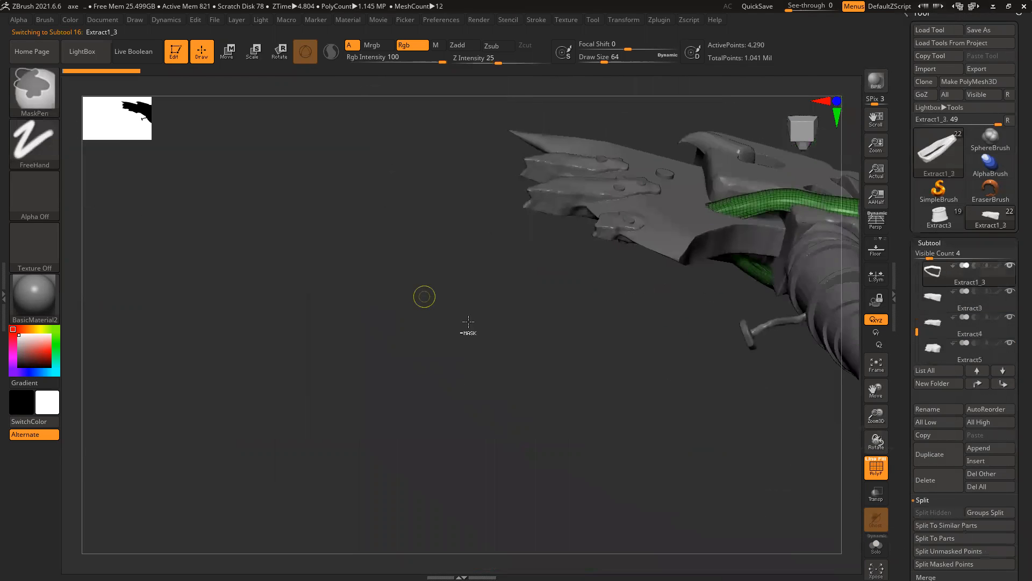
{"action": "mouse_move", "coordinate": [469, 321]}
{"action": "left_mouse_down"}
{"action": "mouse_move", "coordinate": [494, 324]}
{"action": "mouse_move", "coordinate": [535, 249]}
{"action": "mouse_move", "coordinate": [500, 346]}
{"action": "mouse_move", "coordinate": [512, 281]}
{"action": "mouse_move", "coordinate": [489, 397]}
{"action": "mouse_move", "coordinate": [495, 380]}
{"action": "mouse_move", "coordinate": [555, 422]}
{"action": "mouse_move", "coordinate": [505, 422]}
{"action": "left_mouse_up"}
{"action": "left_click_drag", "start_coordinate": [548, 378], "coordinate": [310, 362], "text": "alt"}
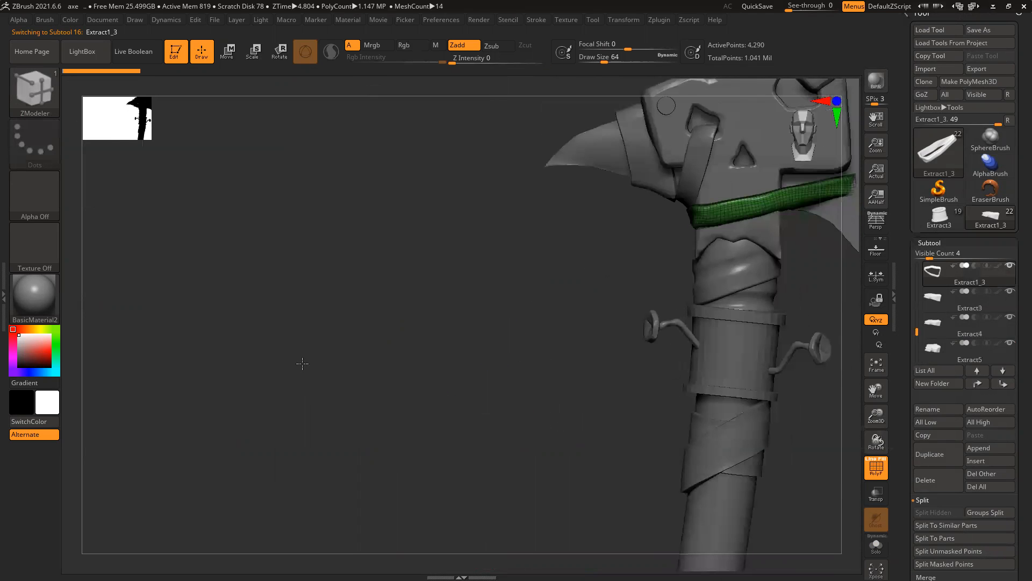
{"action": "left_click_drag", "start_coordinate": [692, 443], "coordinate": [713, 480]}
{"action": "left_click_drag", "start_coordinate": [691, 443], "coordinate": [646, 414]}
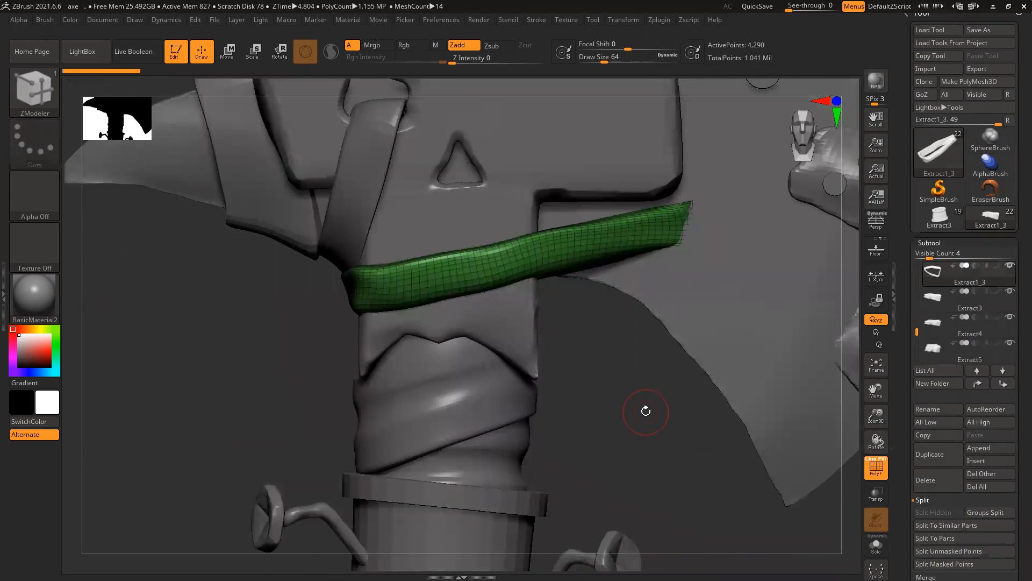
{"action": "left_click_drag", "start_coordinate": [655, 372], "coordinate": [841, 331]}
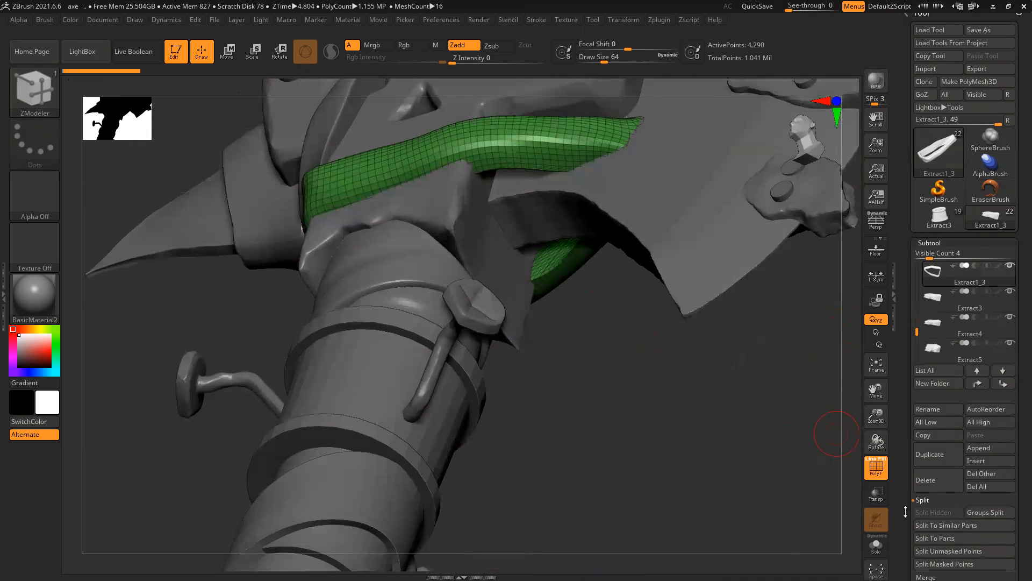
{"action": "scroll", "coordinate": [946, 453], "scroll_direction": "down", "scroll_amount": 3}
Step: ZRemesh the strap into clean quad topology of 4,256 points
{"action": "left_click", "coordinate": [939, 500]}
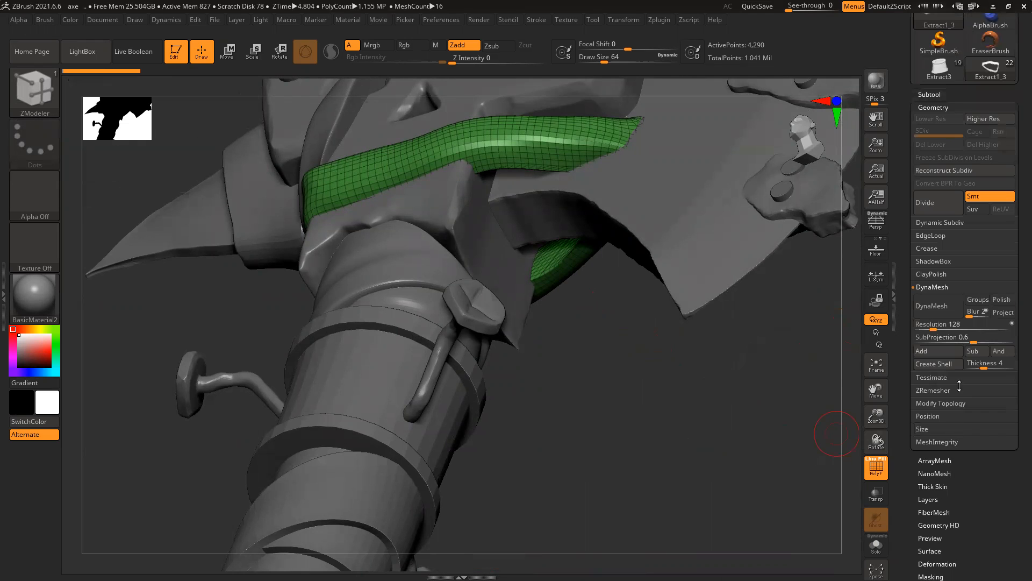
{"action": "left_click", "coordinate": [940, 390]}
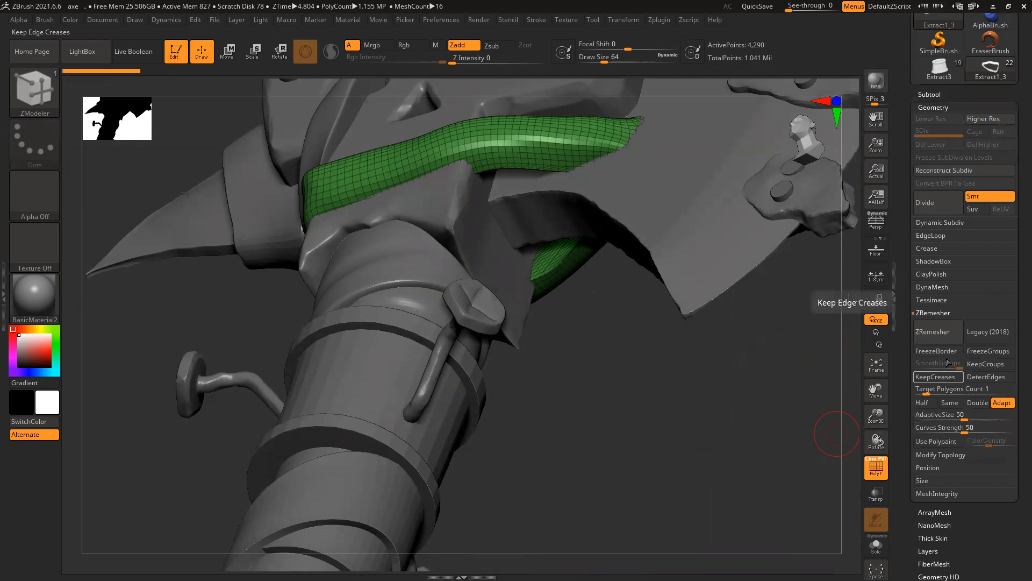
{"action": "left_click", "coordinate": [932, 332]}
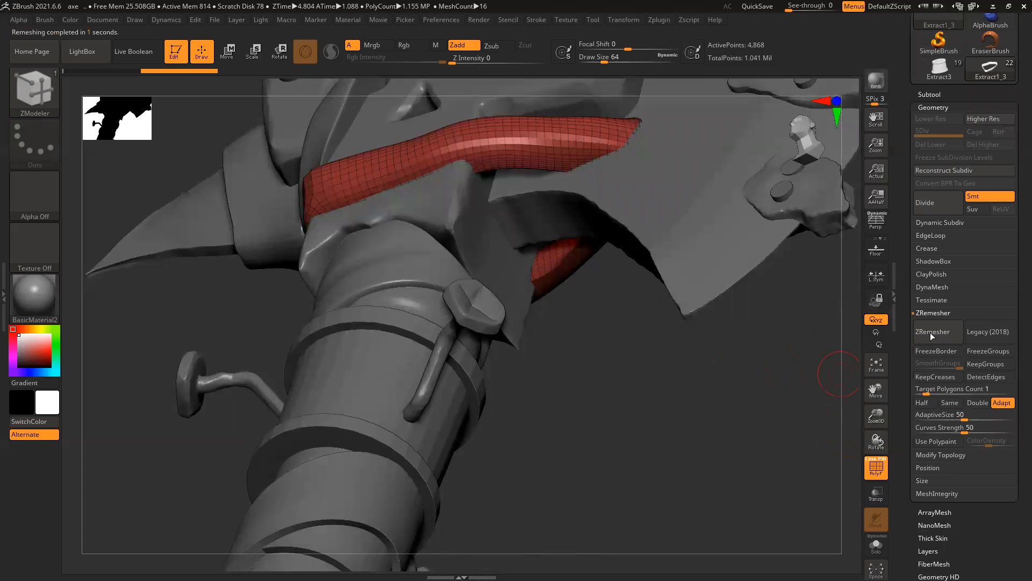
{"action": "left_click", "coordinate": [947, 337]}
{"action": "mouse_move", "coordinate": [648, 364]}
{"action": "left_mouse_down"}
{"action": "mouse_move", "coordinate": [688, 367]}
{"action": "mouse_move", "coordinate": [724, 294]}
{"action": "mouse_move", "coordinate": [691, 350]}
{"action": "mouse_move", "coordinate": [647, 380]}
{"action": "mouse_move", "coordinate": [639, 367]}
{"action": "left_mouse_up"}
Step: Turn off PolyF and subdivide the strap to level 3 (68,096 points)
{"action": "key", "text": "shift+f"}
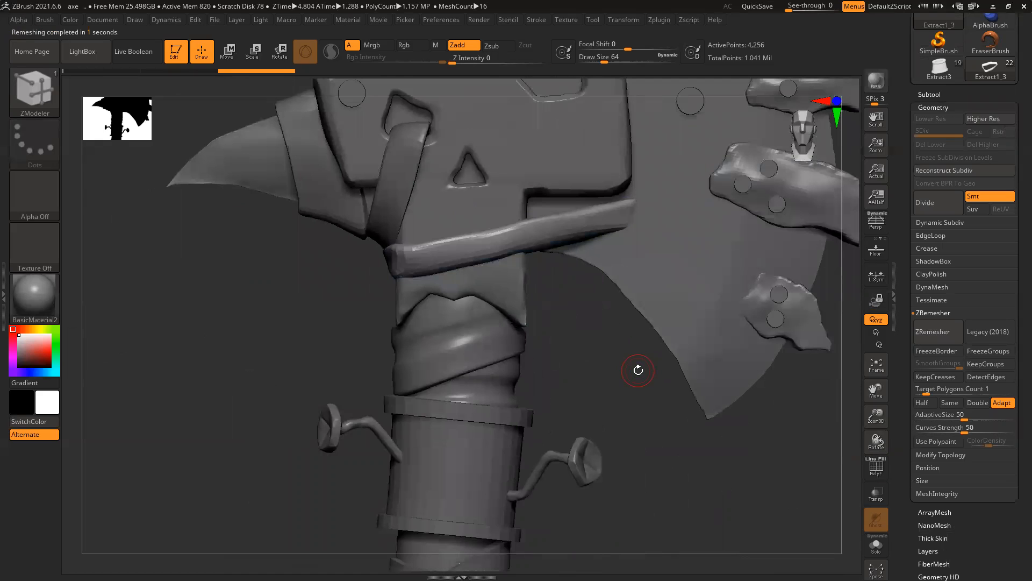
{"action": "key", "text": "ctrl+d"}
{"action": "key", "text": "ctrl+d"}
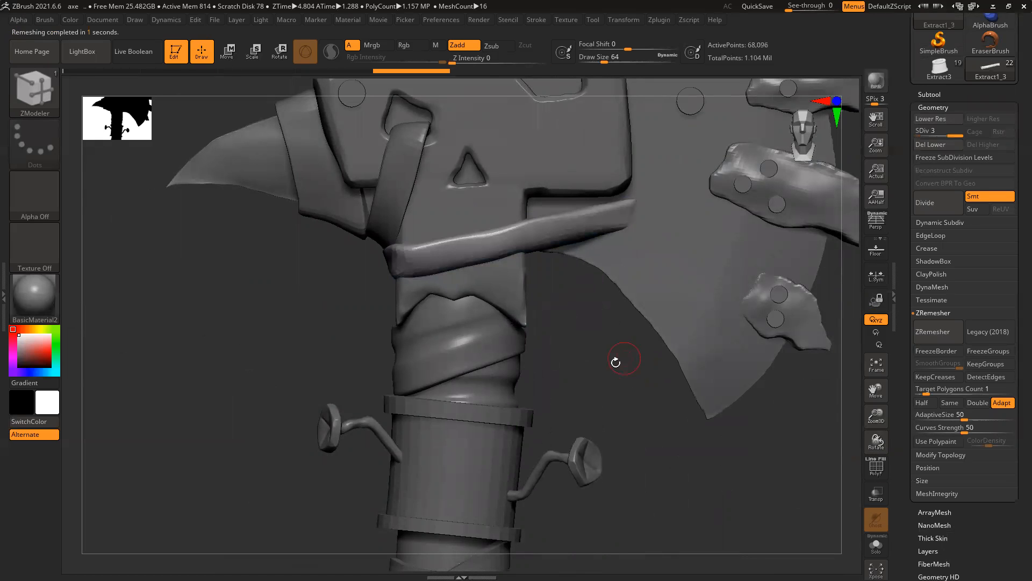
{"action": "left_click_drag", "start_coordinate": [601, 356], "coordinate": [589, 353], "text": "alt"}
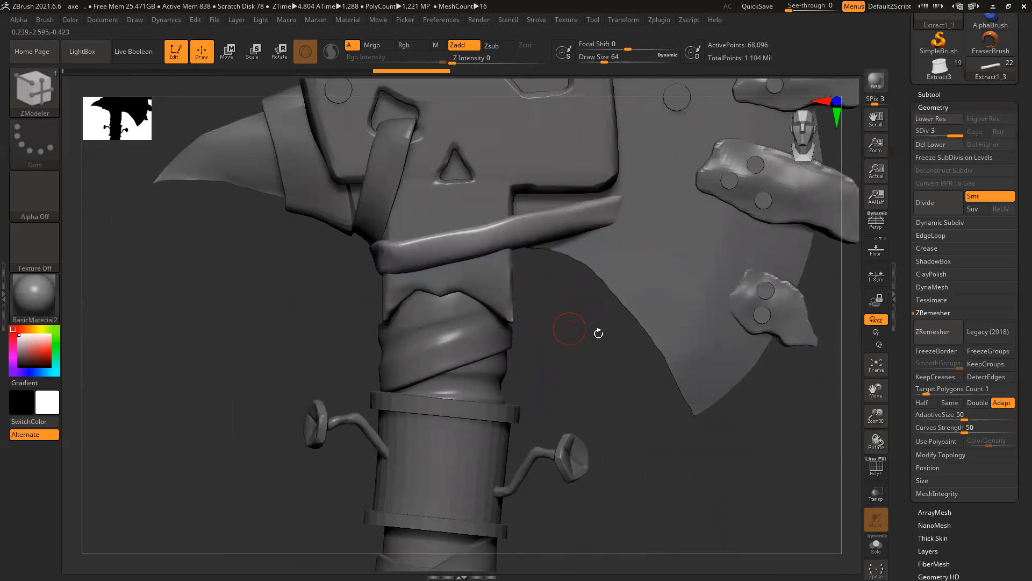
{"action": "right_click_drag", "start_coordinate": [509, 227], "coordinate": [507, 272], "text": "ctrl"}
Step: Sculpt ridges and a crease along the strap with the ClayBuildup brush
{"action": "left_click", "coordinate": [39, 86]}
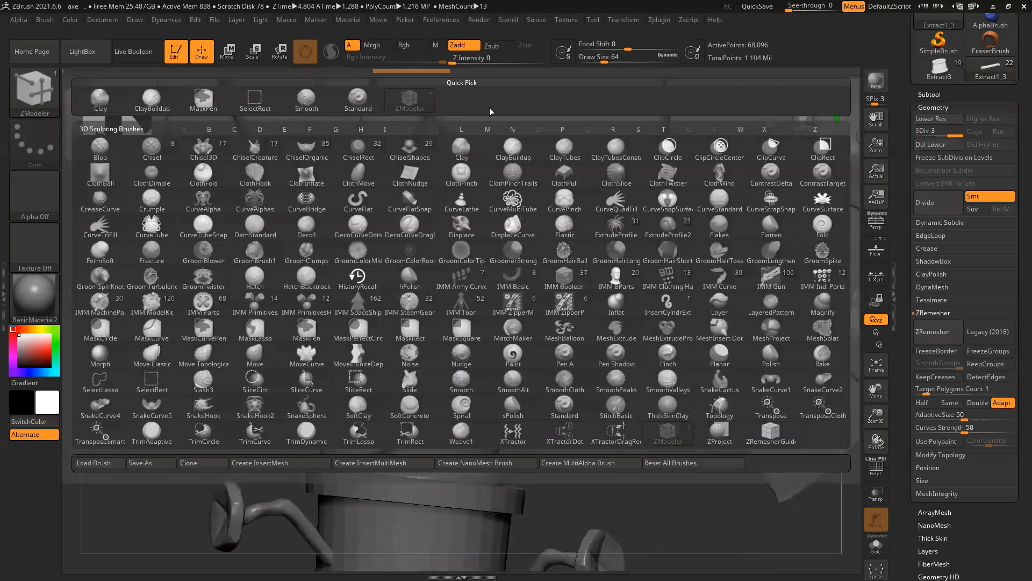
{"action": "left_click", "coordinate": [152, 98]}
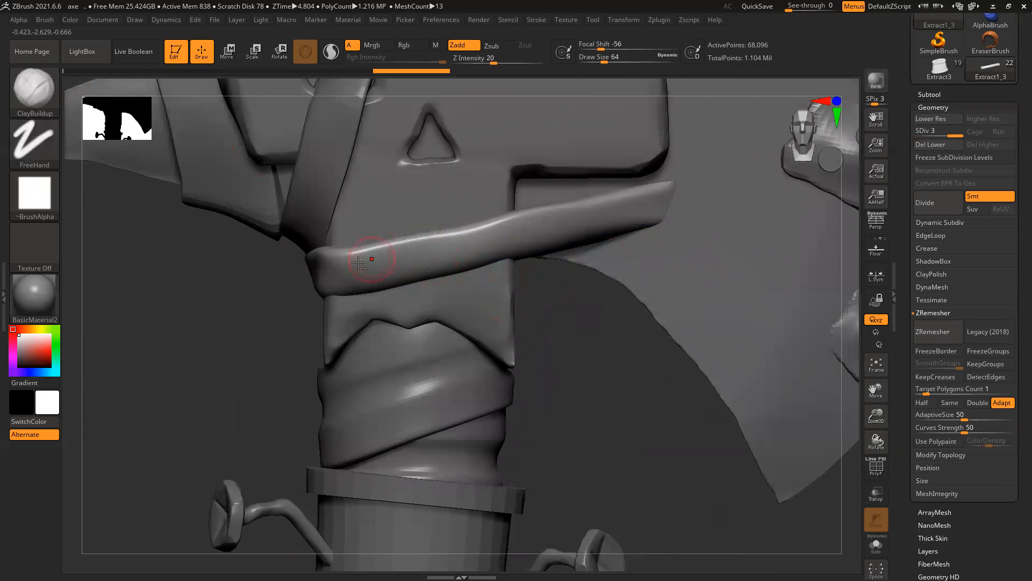
{"action": "mouse_move", "coordinate": [324, 271]}
{"action": "left_mouse_down"}
{"action": "mouse_move", "coordinate": [615, 215]}
{"action": "mouse_move", "coordinate": [606, 215]}
{"action": "left_mouse_up"}
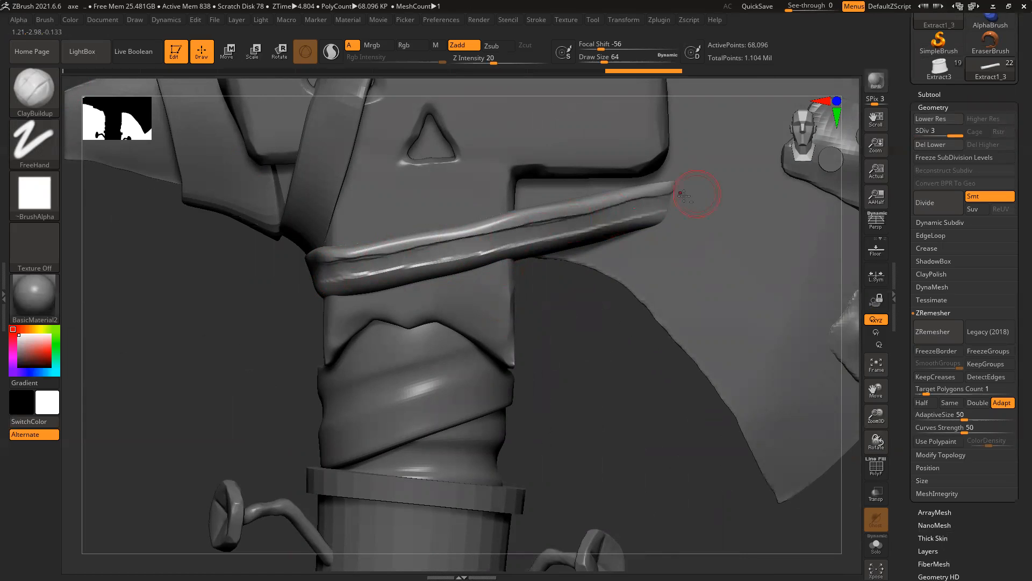
{"action": "left_click_drag", "start_coordinate": [308, 273], "coordinate": [677, 204]}
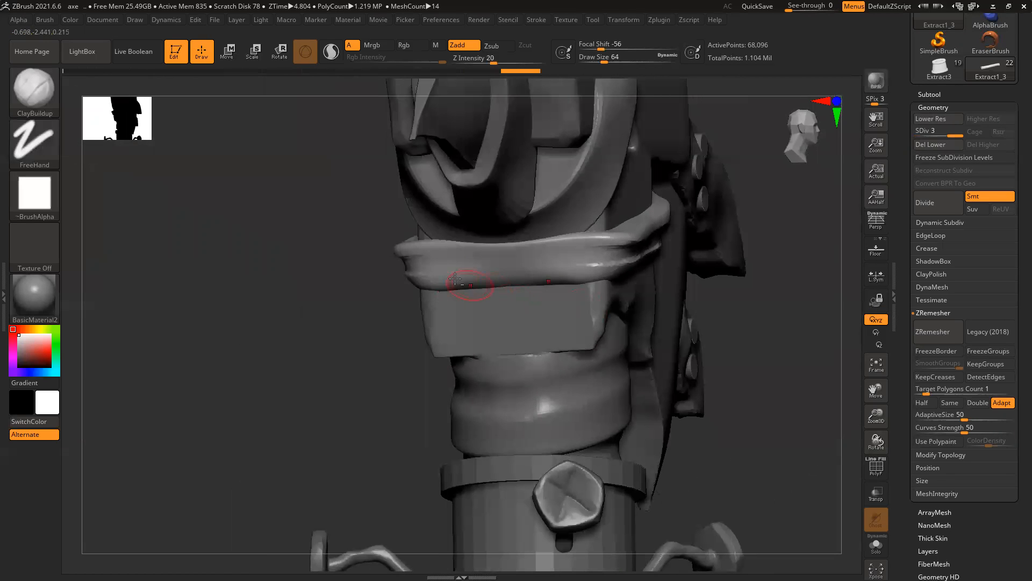
{"action": "left_click_drag", "start_coordinate": [446, 265], "coordinate": [595, 259]}
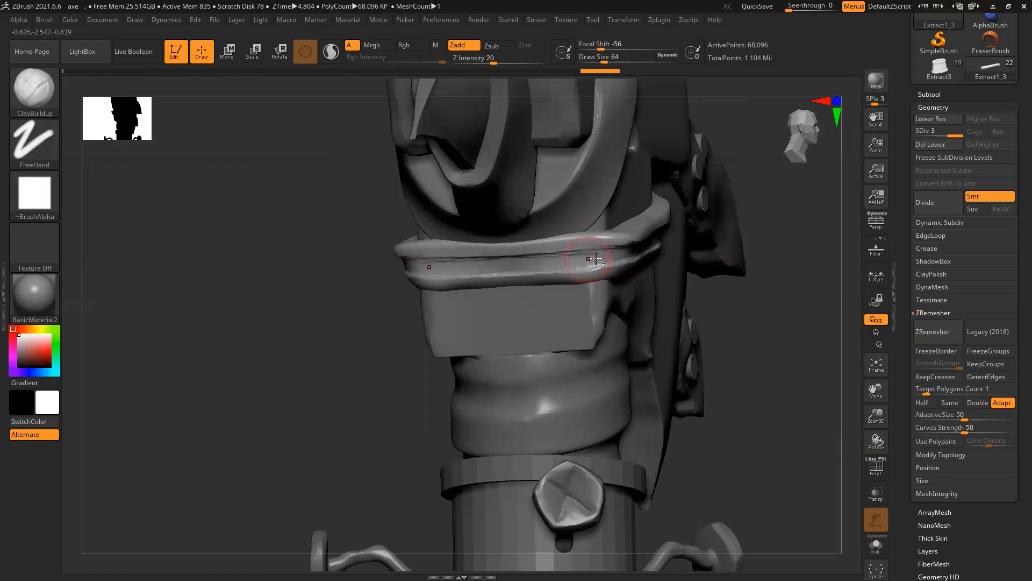
{"action": "left_click_drag", "start_coordinate": [759, 247], "coordinate": [619, 243]}
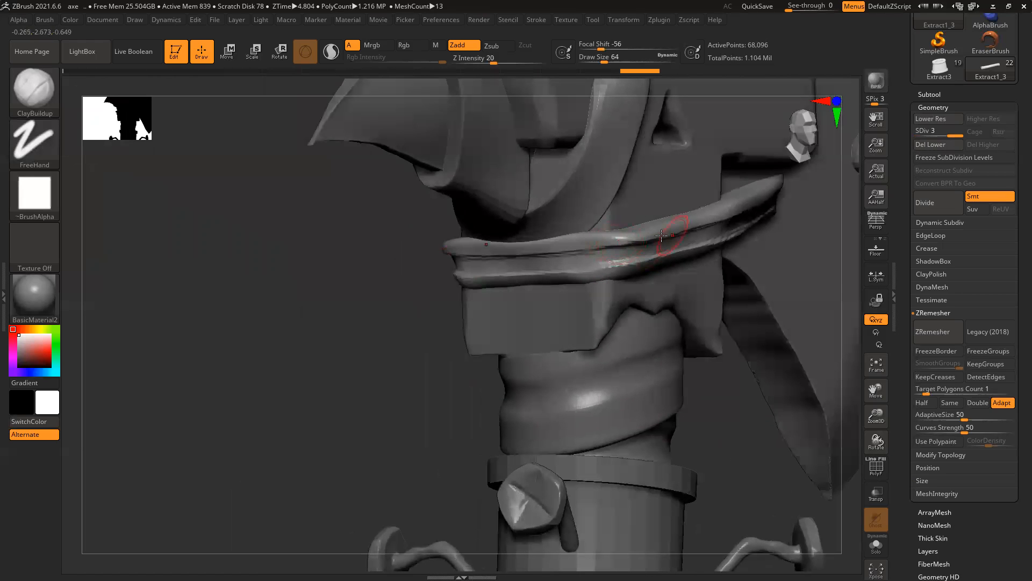
{"action": "left_click_drag", "start_coordinate": [380, 334], "coordinate": [582, 271]}
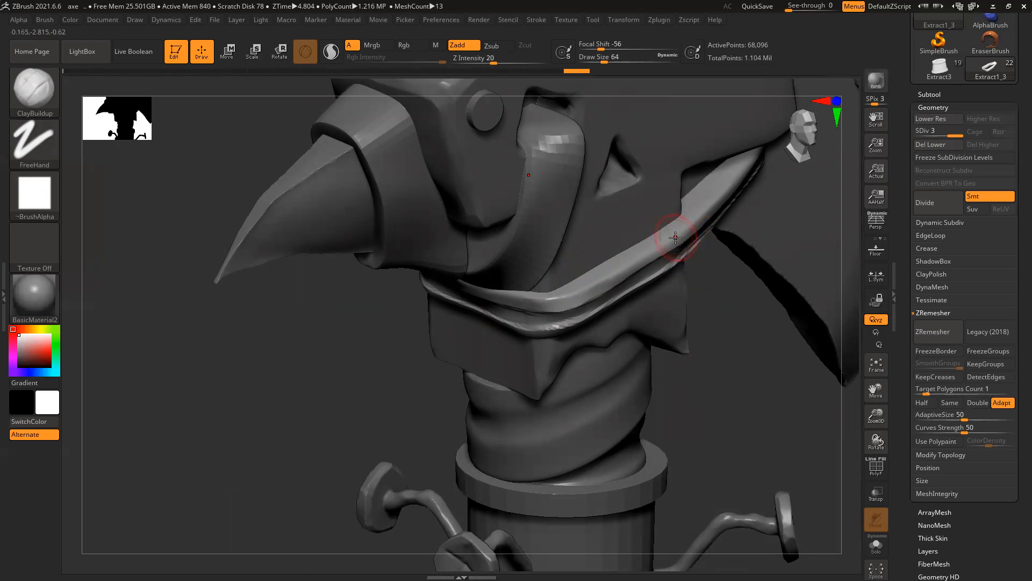
Step: Switch to the Move brush and zoom in close on the collar strap
{"action": "key", "text": "b"}
{"action": "key", "text": "m"}
{"action": "key", "text": "v"}
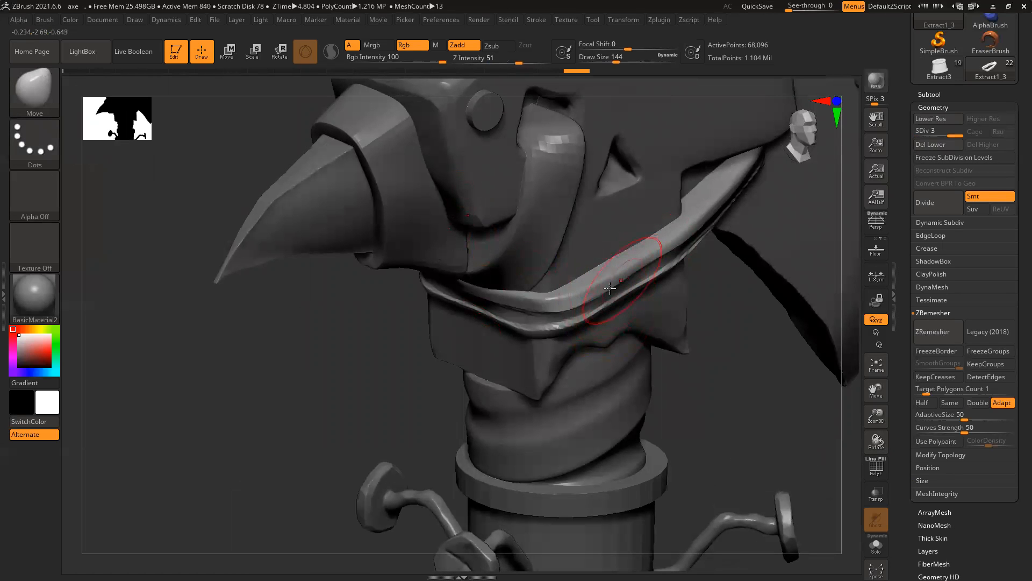
{"action": "right_click_drag", "start_coordinate": [740, 337], "coordinate": [730, 327]}
{"action": "right_click_drag", "start_coordinate": [575, 295], "coordinate": [386, 202], "text": "ctrl"}
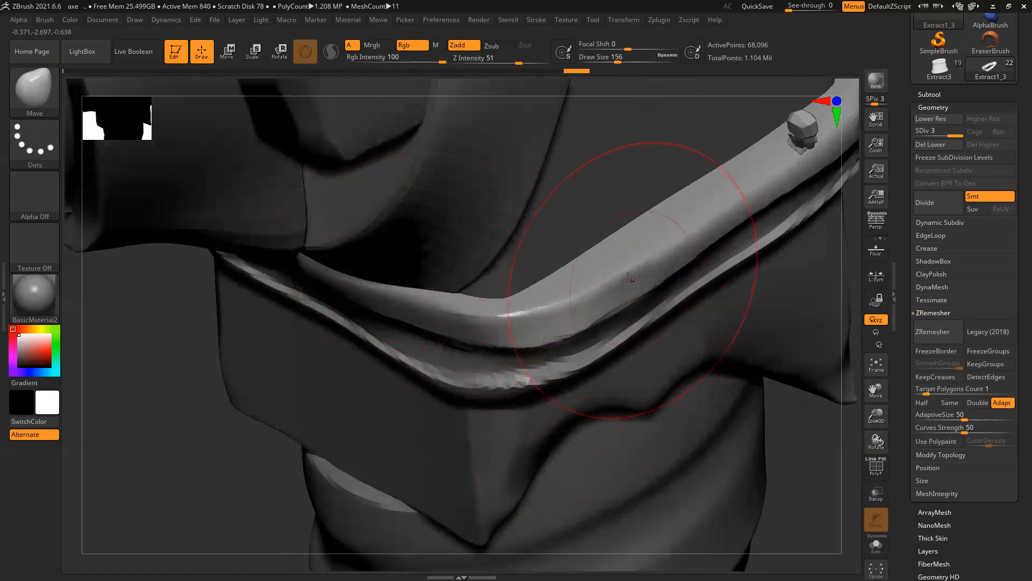
Step: Push the collar strap's sections up and to the left with the Move brush
{"action": "mouse_move", "coordinate": [807, 420]}
{"action": "left_mouse_down"}
{"action": "mouse_move", "coordinate": [809, 437]}
{"action": "mouse_move", "coordinate": [777, 408]}
{"action": "left_mouse_up"}
{"action": "left_click_drag", "start_coordinate": [603, 320], "coordinate": [554, 292]}
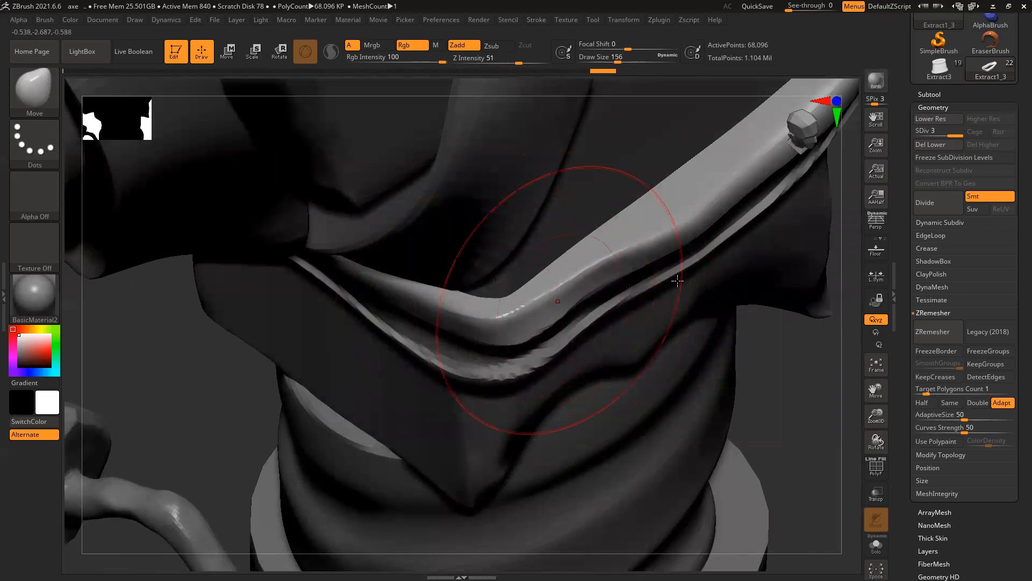
{"action": "left_click_drag", "start_coordinate": [696, 235], "coordinate": [672, 213]}
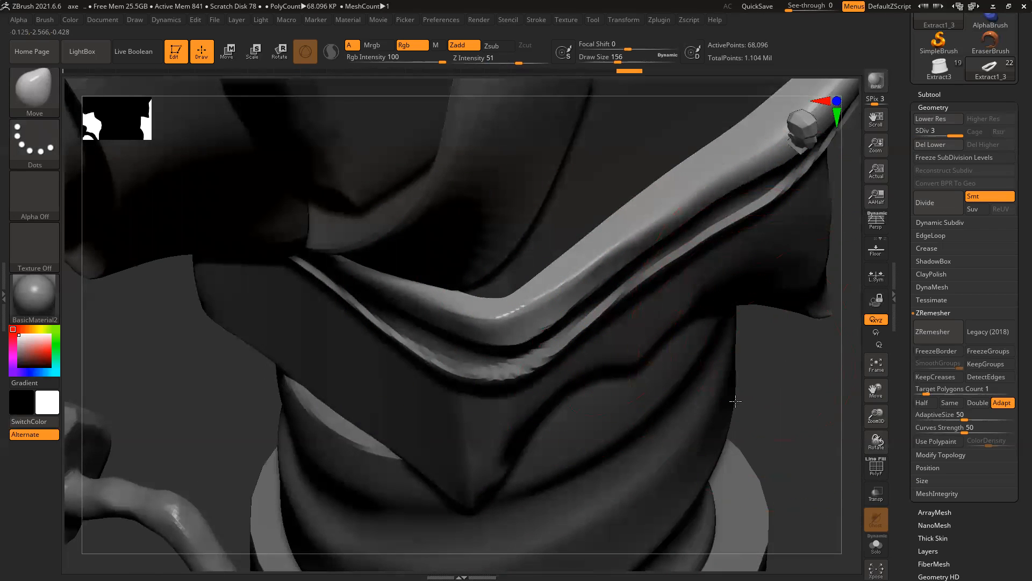
{"action": "left_click_drag", "start_coordinate": [735, 402], "coordinate": [586, 507], "text": "alt"}
{"action": "left_click_drag", "start_coordinate": [648, 263], "coordinate": [597, 239]}
{"action": "left_click_drag", "start_coordinate": [548, 321], "coordinate": [507, 315]}
{"action": "left_click_drag", "start_coordinate": [477, 371], "coordinate": [460, 370]}
{"action": "left_click_drag", "start_coordinate": [430, 404], "coordinate": [413, 403]}
{"action": "left_click_drag", "start_coordinate": [454, 373], "coordinate": [430, 364]}
{"action": "mouse_move", "coordinate": [669, 237]}
{"action": "left_mouse_down"}
{"action": "mouse_move", "coordinate": [637, 217]}
{"action": "mouse_move", "coordinate": [668, 245]}
{"action": "left_mouse_up"}
{"action": "right_click_drag", "start_coordinate": [674, 169], "coordinate": [643, 261], "text": "alt"}
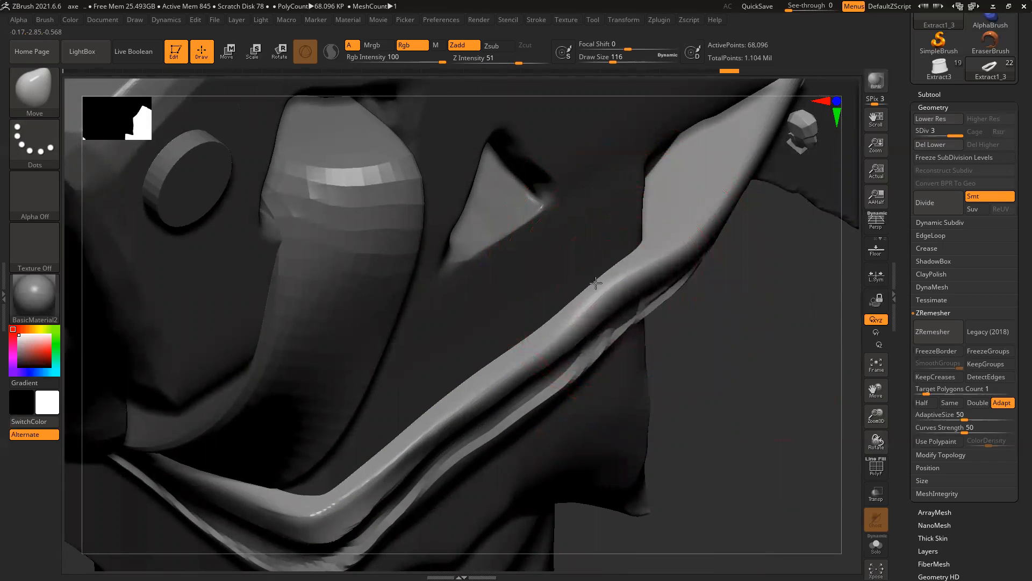
{"action": "left_click_drag", "start_coordinate": [535, 346], "coordinate": [516, 344]}
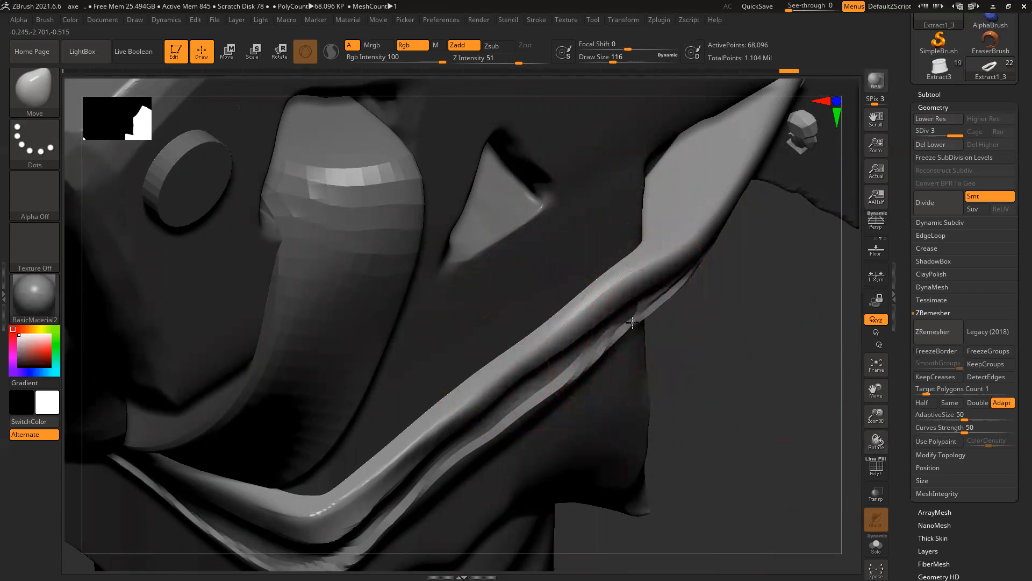
Step: Straighten the strap's right edge and reshape its upper and lower sections
{"action": "right_click_drag", "start_coordinate": [748, 299], "coordinate": [669, 319]}
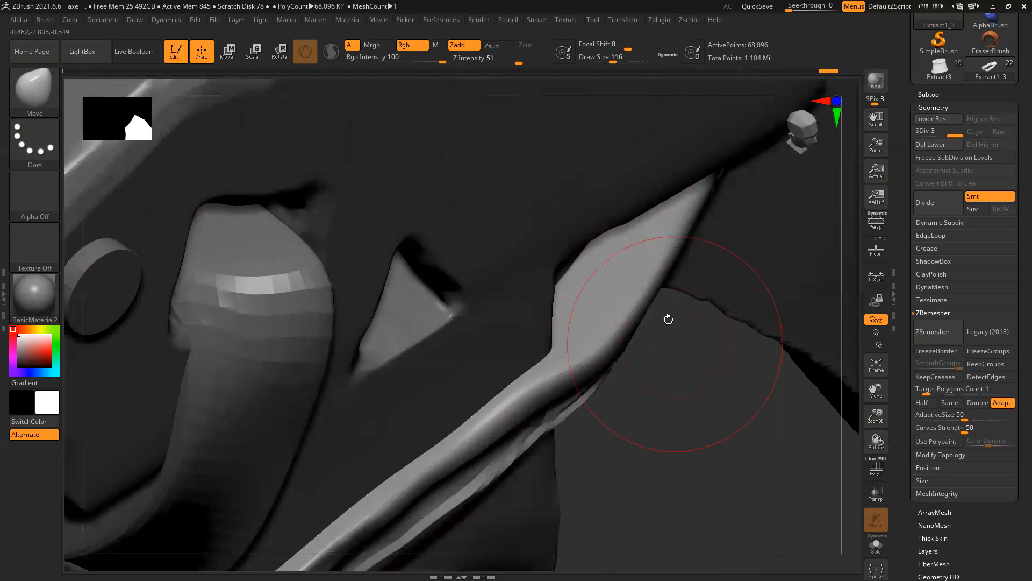
{"action": "mouse_move", "coordinate": [629, 325]}
{"action": "left_mouse_down"}
{"action": "mouse_move", "coordinate": [596, 318]}
{"action": "mouse_move", "coordinate": [590, 333]}
{"action": "left_mouse_up"}
{"action": "left_click_drag", "start_coordinate": [632, 290], "coordinate": [664, 250]}
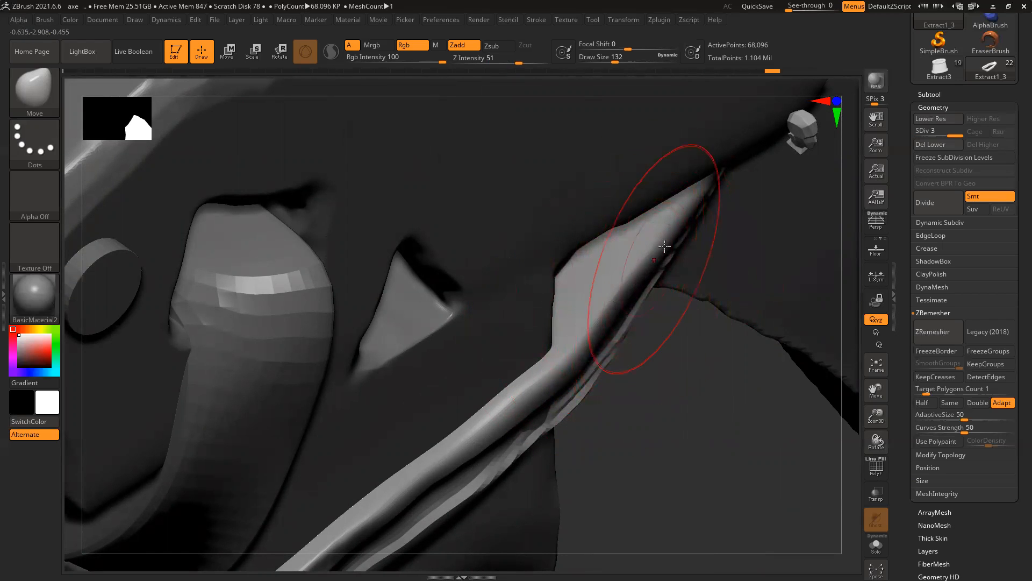
{"action": "left_click_drag", "start_coordinate": [634, 280], "coordinate": [647, 258]}
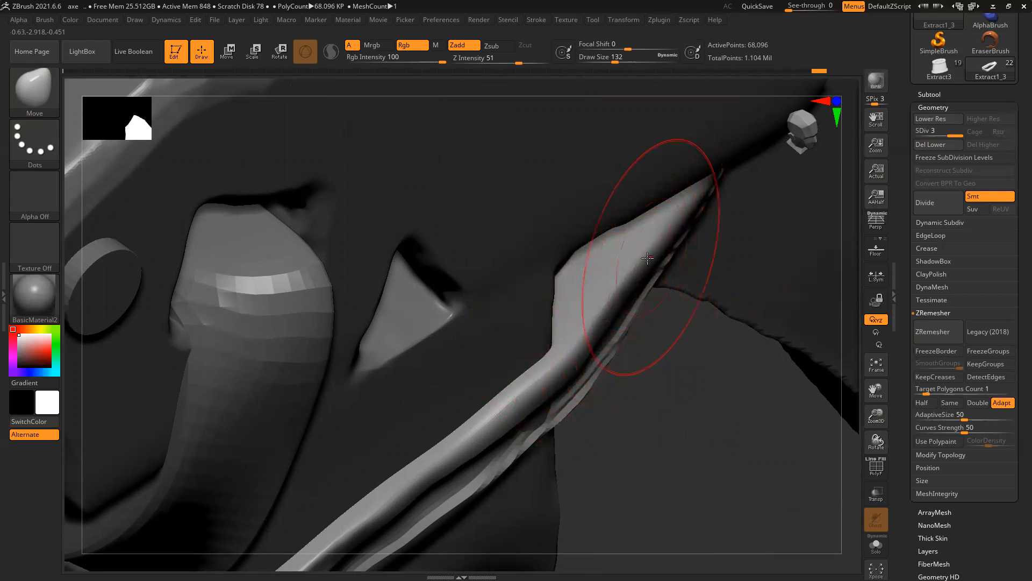
{"action": "right_click_drag", "start_coordinate": [703, 457], "coordinate": [712, 430]}
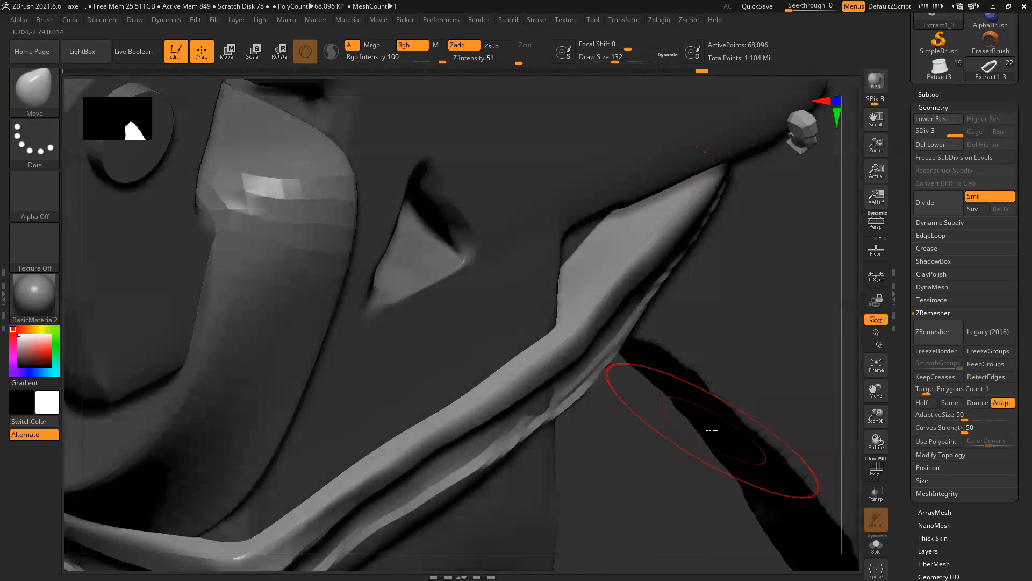
{"action": "left_click_drag", "start_coordinate": [553, 395], "coordinate": [552, 404]}
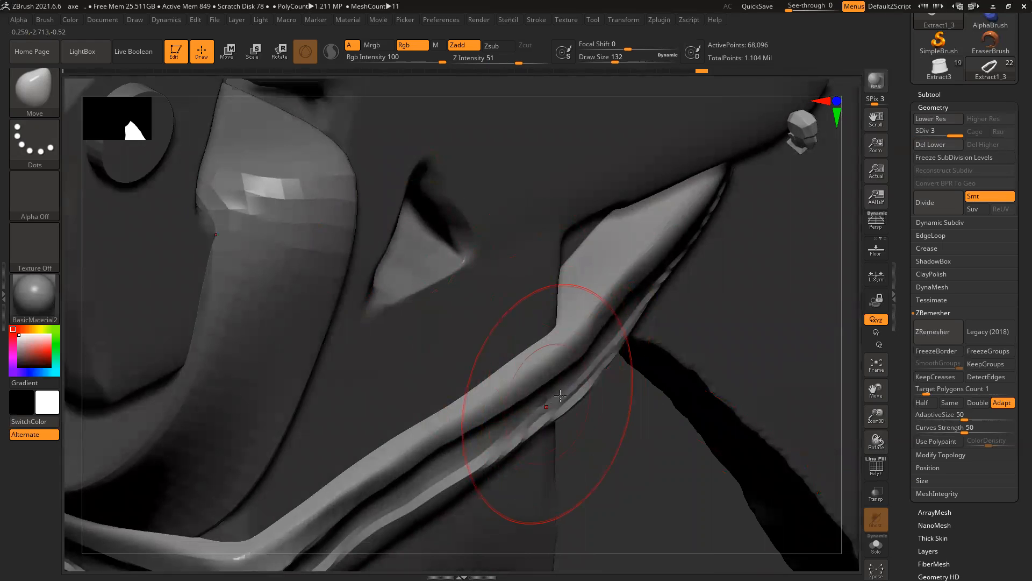
Step: Select the Extract1 strap through the axe head's upper hole and zoom in on it
{"action": "mouse_move", "coordinate": [643, 403]}
{"action": "right_mouse_down", "text": "ctrl"}
{"action": "mouse_move", "coordinate": [288, 299]}
{"action": "mouse_move", "coordinate": [177, 253]}
{"action": "right_mouse_up", "text": "ctrl"}
{"action": "mouse_move", "coordinate": [690, 382]}
{"action": "right_mouse_down"}
{"action": "mouse_move", "coordinate": [737, 390]}
{"action": "mouse_move", "coordinate": [689, 383]}
{"action": "right_mouse_up"}
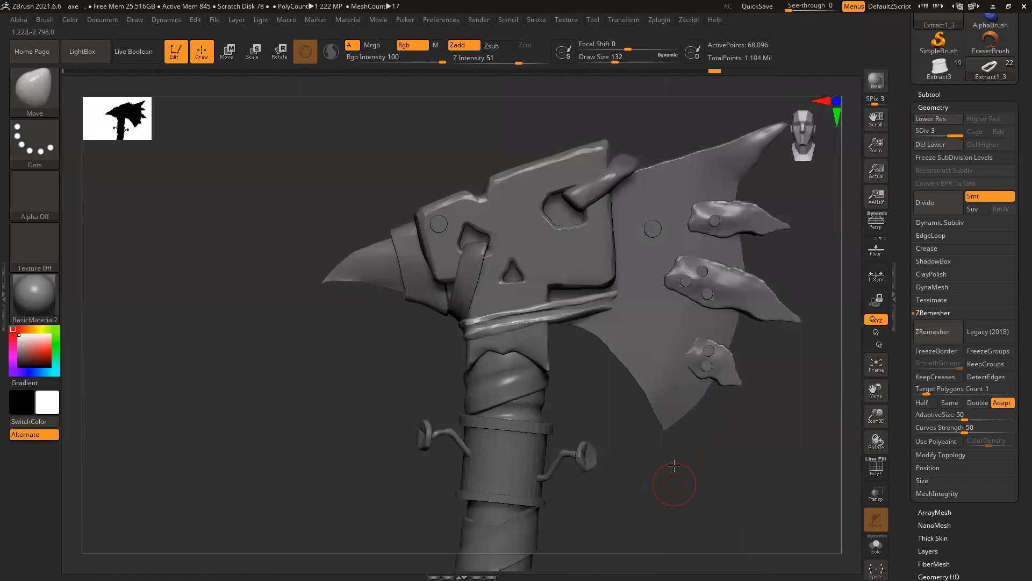
{"action": "right_click_drag", "start_coordinate": [674, 466], "coordinate": [675, 422], "text": "alt"}
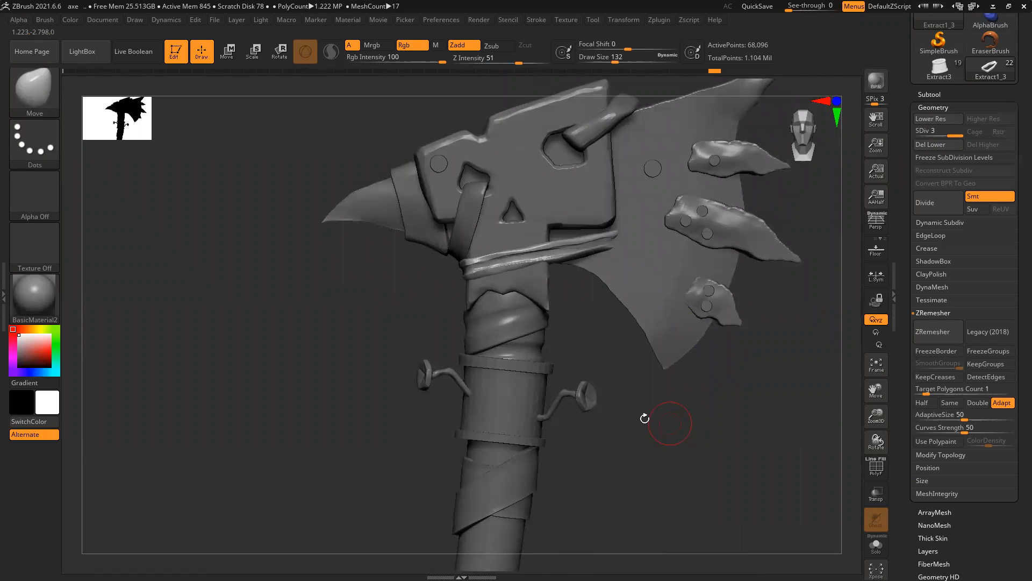
{"action": "right_click_drag", "start_coordinate": [653, 358], "coordinate": [634, 438], "text": "alt"}
{"action": "left_click", "coordinate": [586, 201], "text": "alt"}
{"action": "right_click_drag", "start_coordinate": [668, 143], "coordinate": [660, 165], "text": "alt"}
{"action": "right_click_drag", "start_coordinate": [593, 211], "coordinate": [639, 285], "text": "ctrl"}
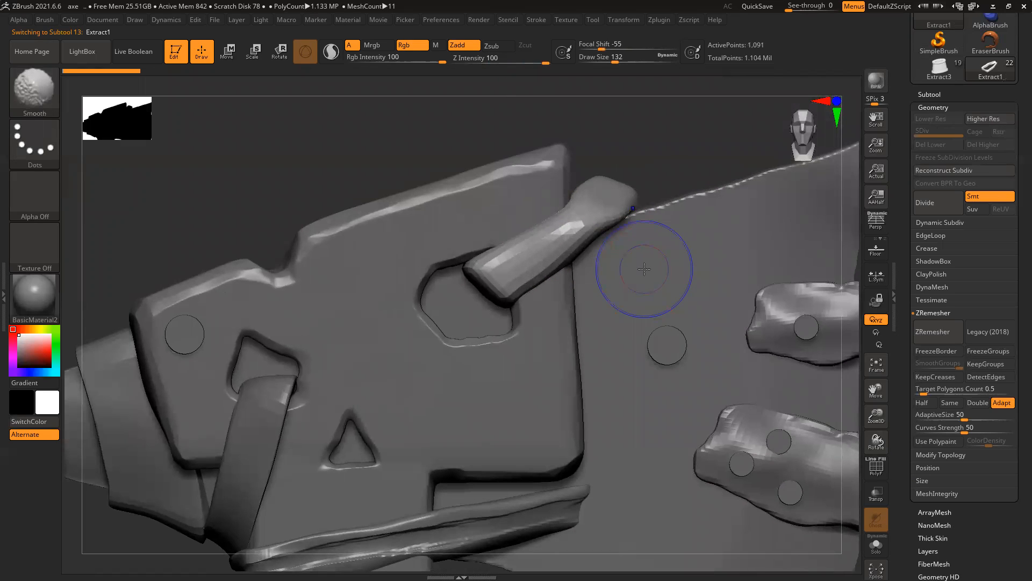
Step: Show the strap alone with its PolyF wireframe and Double back faces visible
{"action": "key", "text": "shift+f"}
{"action": "right_click_drag", "start_coordinate": [645, 144], "coordinate": [641, 238]}
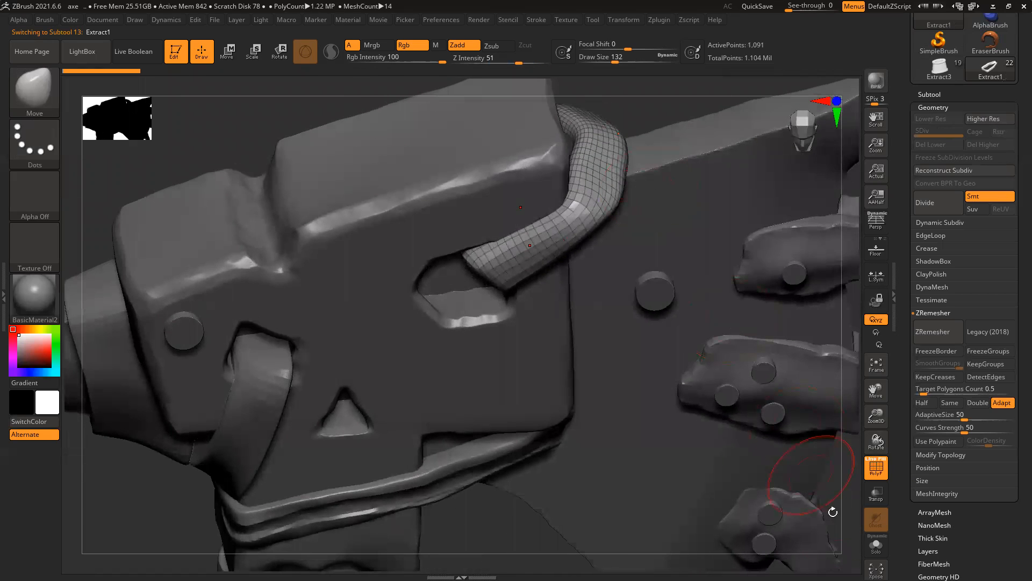
{"action": "left_click", "coordinate": [880, 545]}
{"action": "right_click_drag", "start_coordinate": [615, 392], "coordinate": [637, 256]}
{"action": "left_click_drag", "start_coordinate": [908, 536], "coordinate": [941, 292]}
{"action": "left_click", "coordinate": [936, 243]}
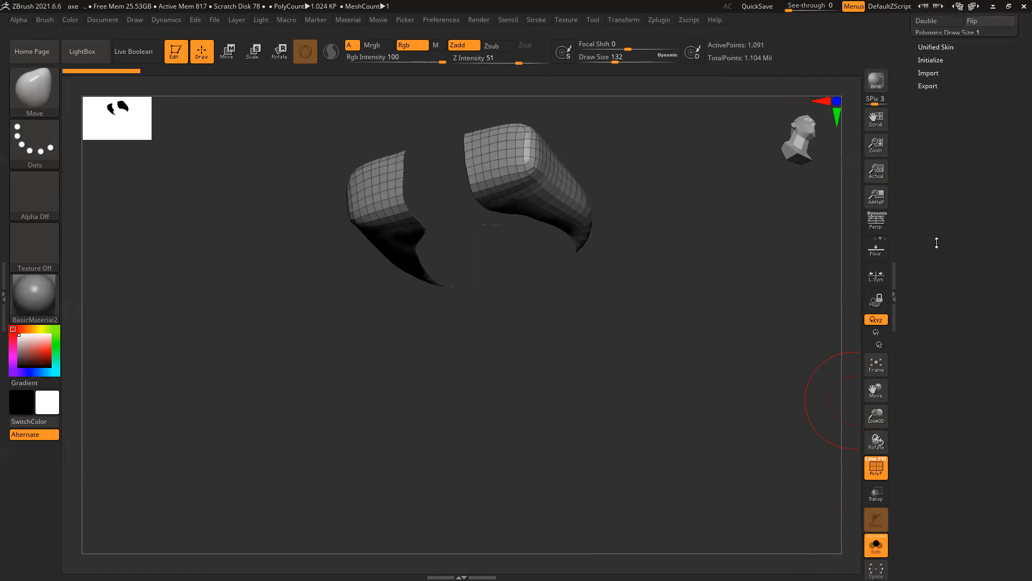
{"action": "left_click", "coordinate": [951, 333]}
Step: Smooth the U-shaped strap's surface with a Deformation Polish pass
{"action": "right_click_drag", "start_coordinate": [774, 344], "coordinate": [666, 294]}
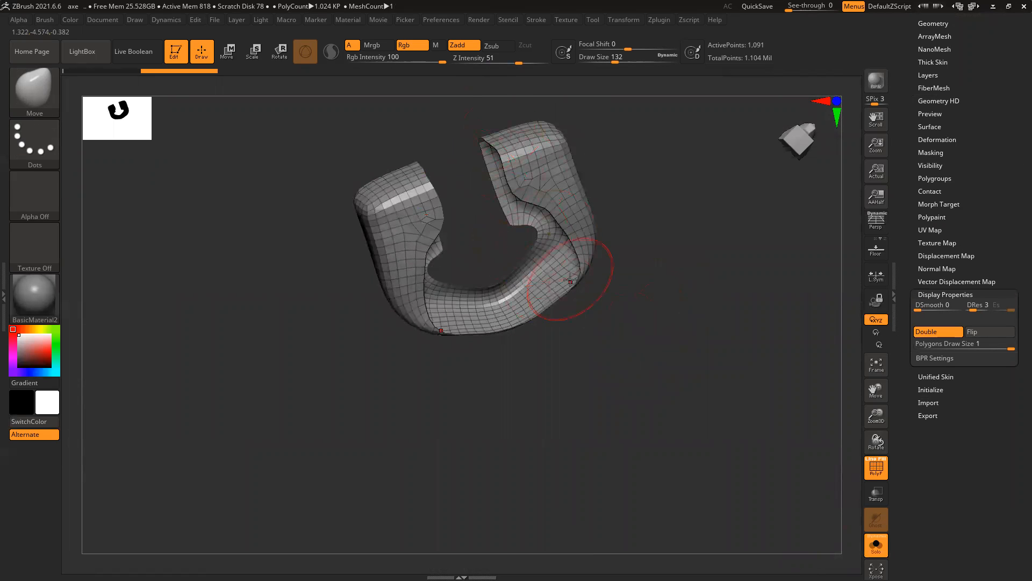
{"action": "left_click_drag", "start_coordinate": [906, 108], "coordinate": [903, 188]}
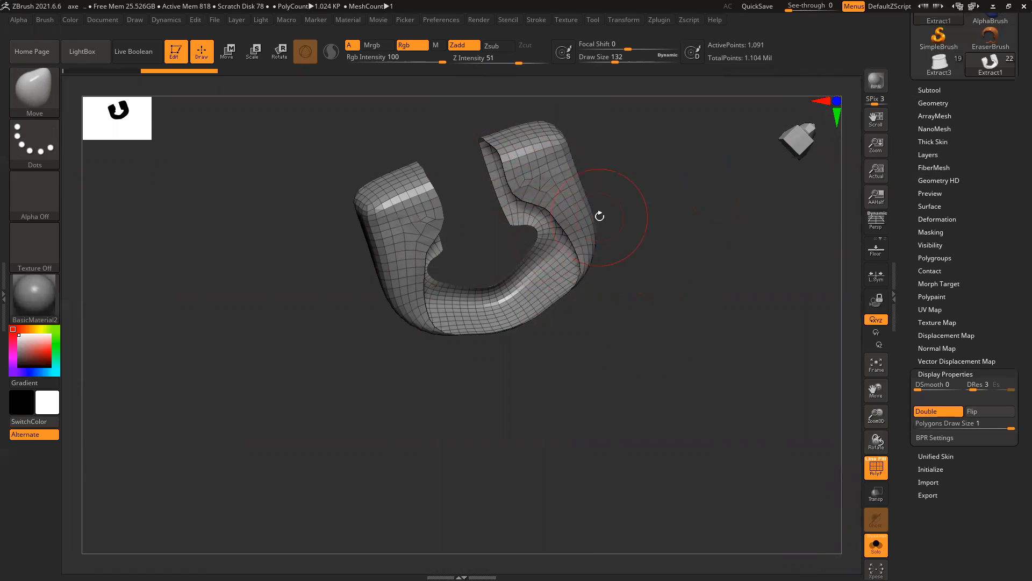
{"action": "left_click", "coordinate": [937, 219]}
{"action": "left_click_drag", "start_coordinate": [920, 260], "coordinate": [964, 281]}
Step: Apply Polish Crisp Edges and a Relax pass at 20, then check the strap on the whole axe
{"action": "left_click", "coordinate": [919, 295]}
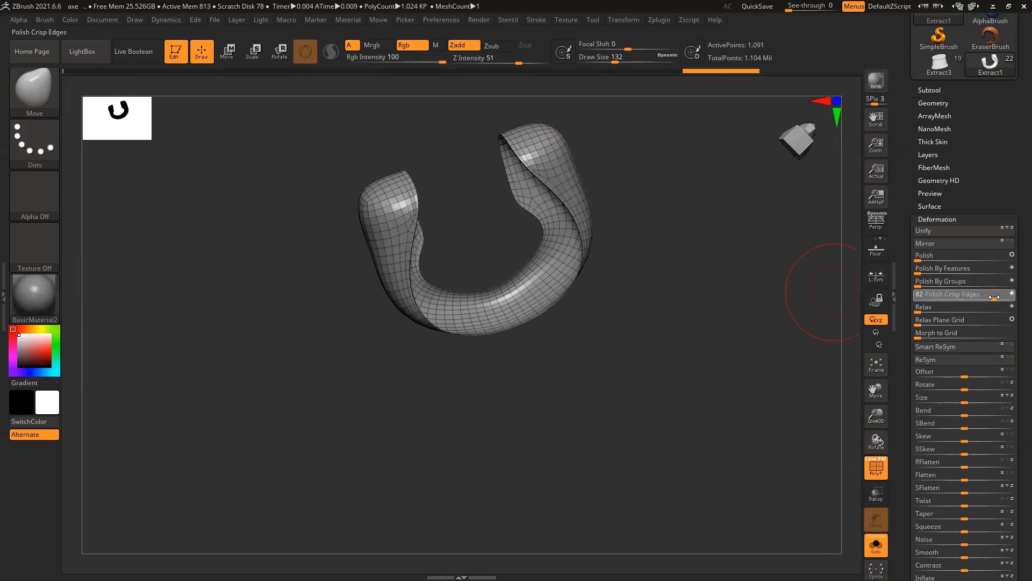
{"action": "left_click", "coordinate": [924, 309]}
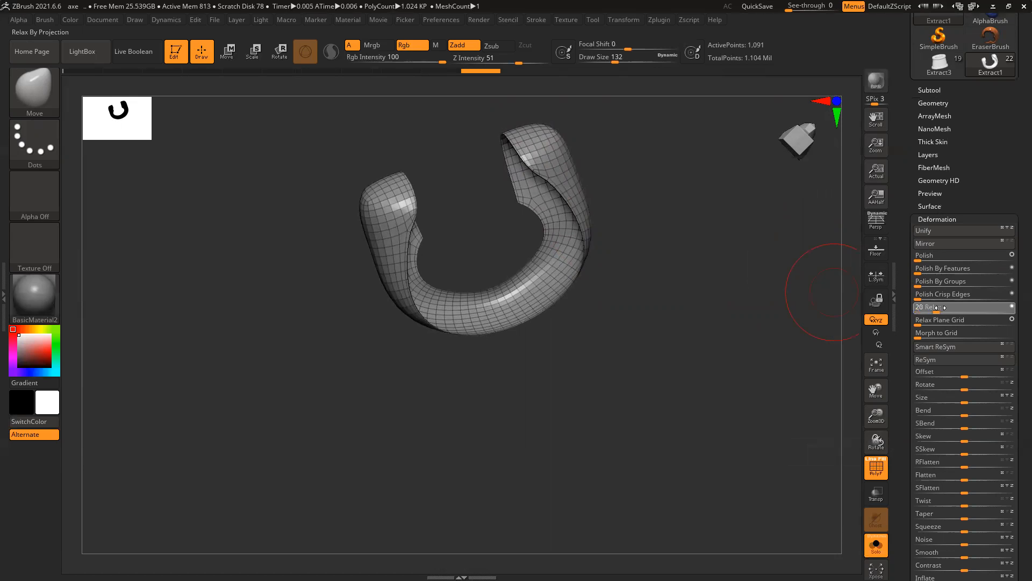
{"action": "left_click", "coordinate": [879, 547]}
{"action": "left_click_drag", "start_coordinate": [682, 352], "coordinate": [846, 478]}
Step: Isolate the strap again with Solo and zoom in to inspect it
{"action": "left_click", "coordinate": [877, 549]}
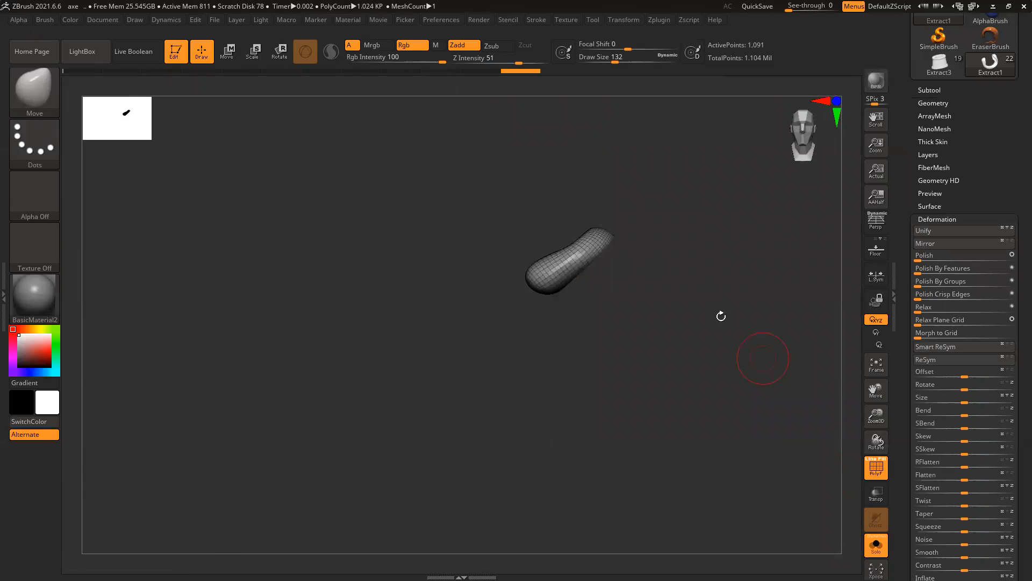
{"action": "left_click_drag", "start_coordinate": [721, 315], "coordinate": [744, 364]}
{"action": "mouse_move", "coordinate": [675, 317]}
{"action": "left_mouse_down"}
{"action": "mouse_move", "coordinate": [655, 363]}
{"action": "mouse_move", "coordinate": [717, 376]}
{"action": "left_mouse_up"}
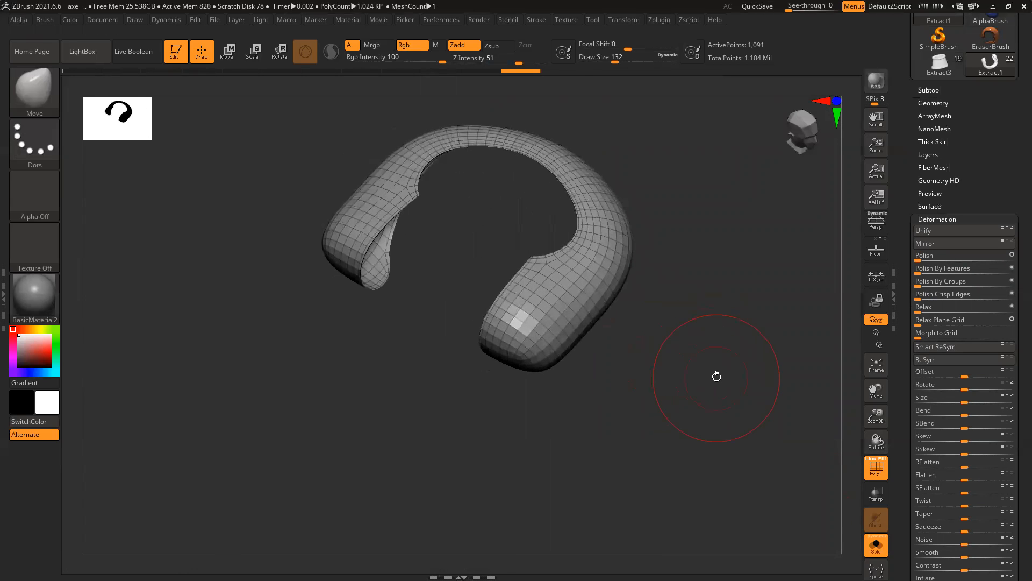
Step: Switch to the ZModeler brush and pick a first open edge on the strap to bridge
{"action": "left_click", "coordinate": [35, 88]}
{"action": "left_click", "coordinate": [459, 106]}
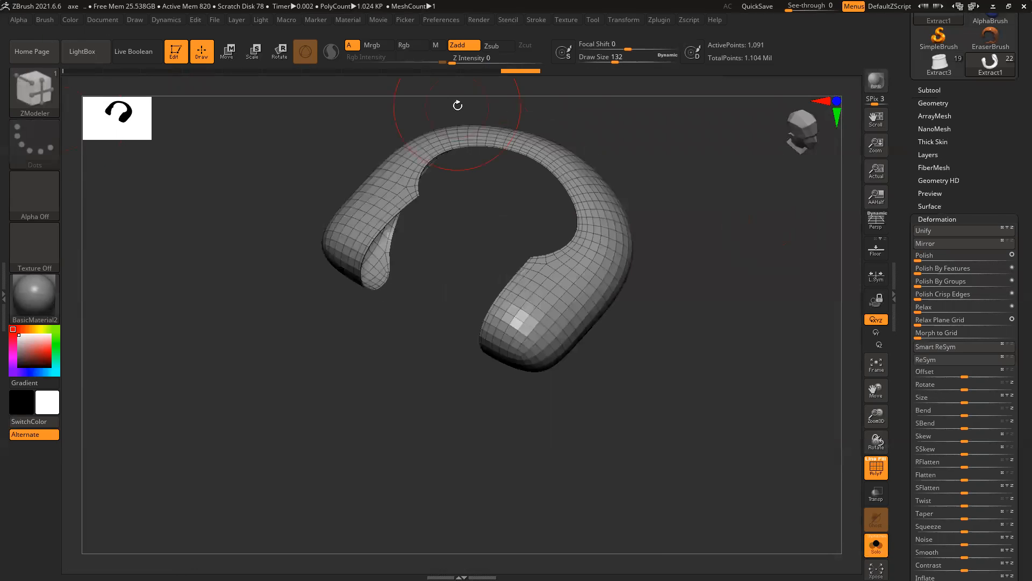
{"action": "mouse_move", "coordinate": [420, 265]}
{"action": "right_mouse_down", "text": "ctrl"}
{"action": "mouse_move", "coordinate": [441, 276]}
{"action": "mouse_move", "coordinate": [442, 301]}
{"action": "right_mouse_up", "text": "ctrl"}
{"action": "mouse_move", "coordinate": [321, 231]}
{"action": "right_mouse_down", "text": "alt"}
{"action": "mouse_move", "coordinate": [424, 262]}
{"action": "mouse_move", "coordinate": [428, 220]}
{"action": "right_mouse_up", "text": "alt"}
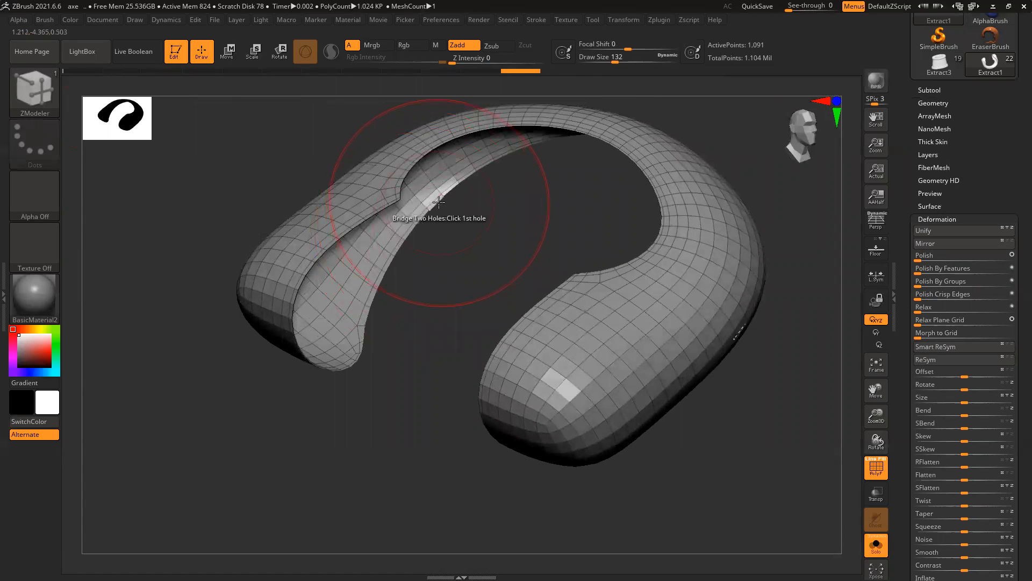
{"action": "left_click", "coordinate": [427, 161]}
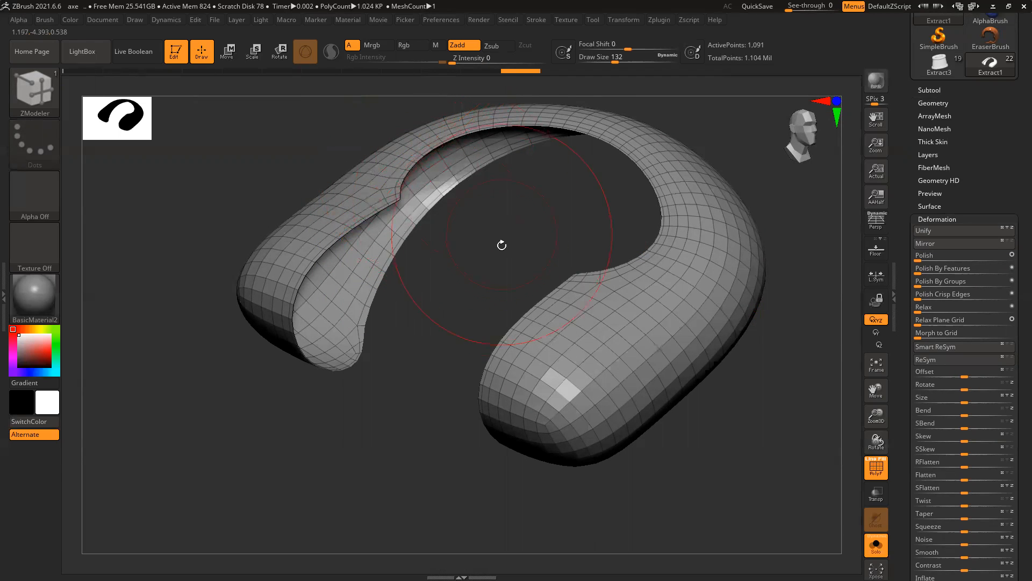
Step: Inspect the strap's band from several angles, try bridging its holes, and undo the bridge that closed the ring
{"action": "mouse_move", "coordinate": [486, 214]}
{"action": "right_mouse_down", "text": "alt"}
{"action": "mouse_move", "coordinate": [505, 268]}
{"action": "mouse_move", "coordinate": [498, 344]}
{"action": "right_mouse_up", "text": "alt"}
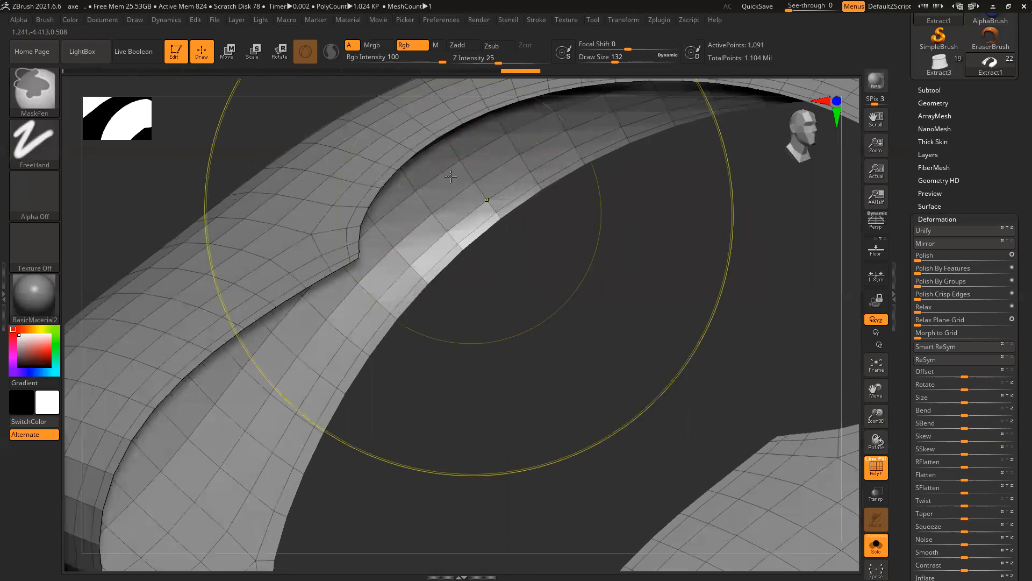
{"action": "right_click_drag", "start_coordinate": [607, 321], "coordinate": [495, 244]}
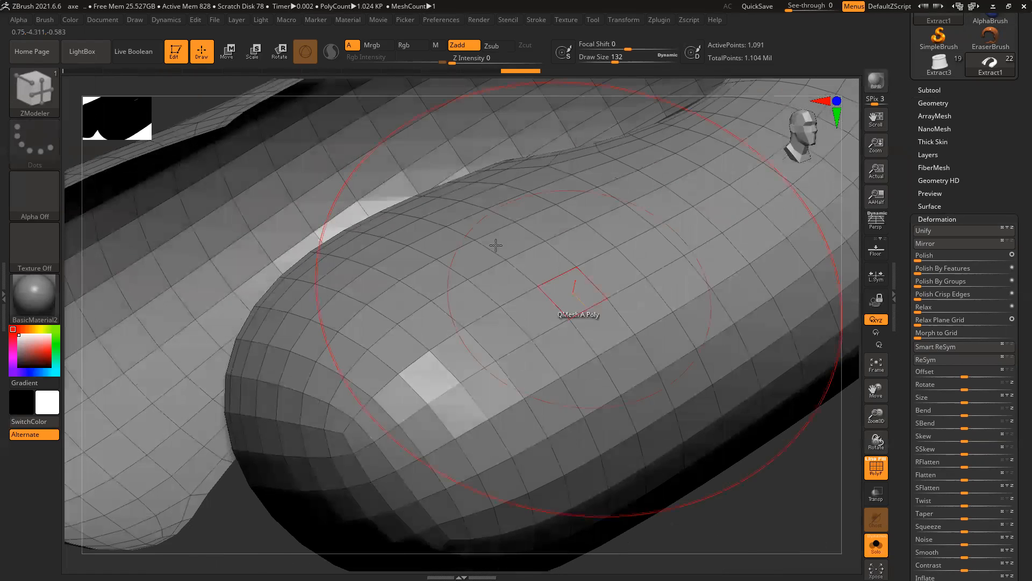
{"action": "right_click_drag", "start_coordinate": [240, 242], "coordinate": [296, 399], "text": "alt"}
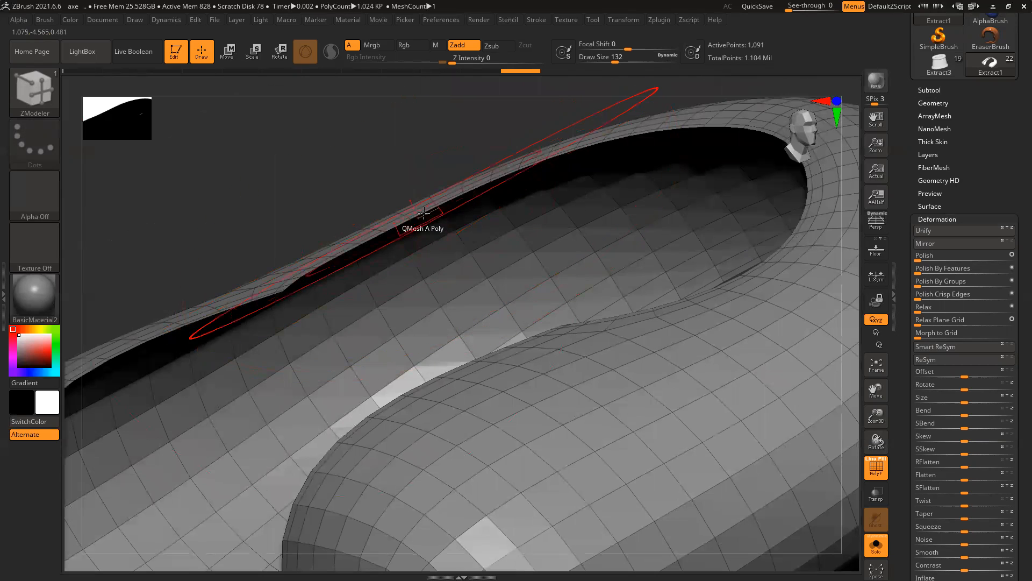
{"action": "right_click_drag", "start_coordinate": [423, 213], "coordinate": [383, 214]}
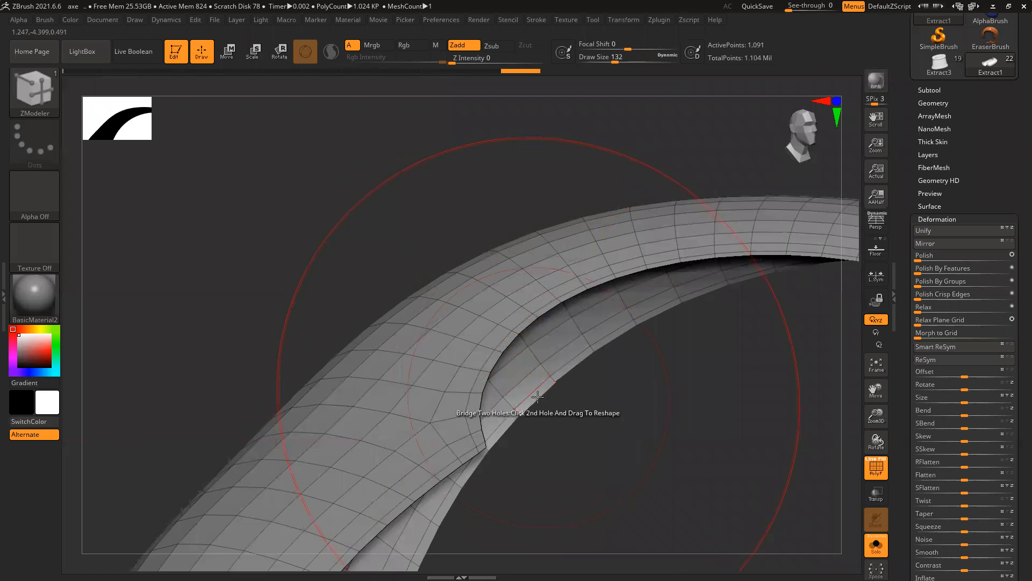
{"action": "mouse_move", "coordinate": [604, 484]}
{"action": "right_mouse_down"}
{"action": "mouse_move", "coordinate": [537, 467]}
{"action": "mouse_move", "coordinate": [516, 384]}
{"action": "mouse_move", "coordinate": [447, 421]}
{"action": "right_mouse_up"}
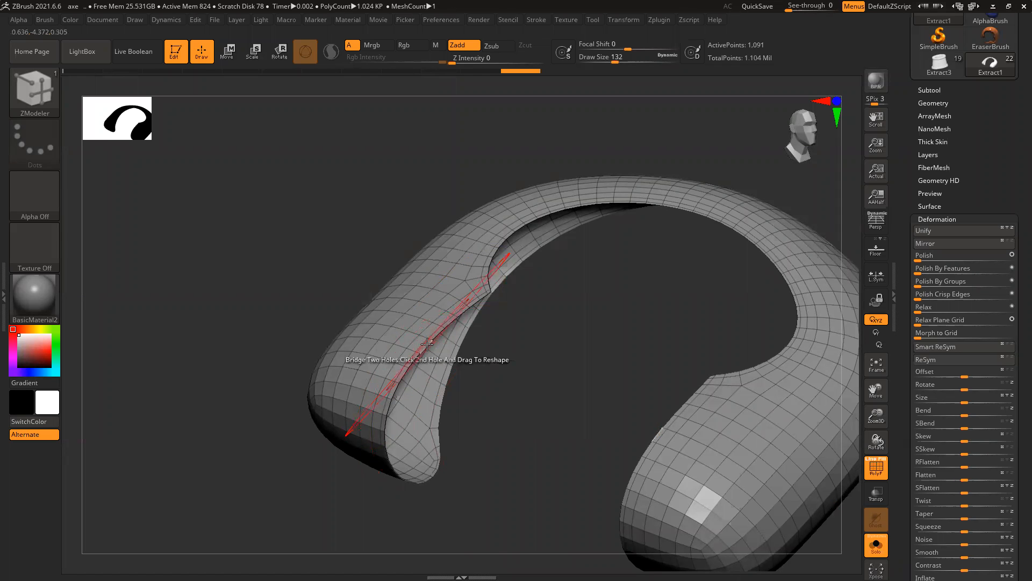
{"action": "left_click_drag", "start_coordinate": [553, 386], "coordinate": [534, 325]}
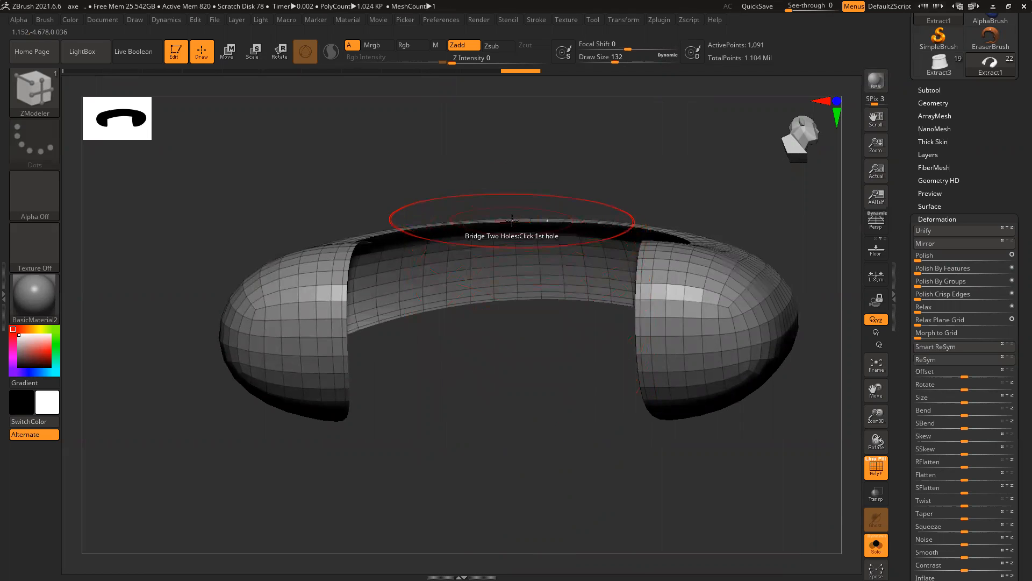
{"action": "left_click_drag", "start_coordinate": [547, 374], "coordinate": [546, 208]}
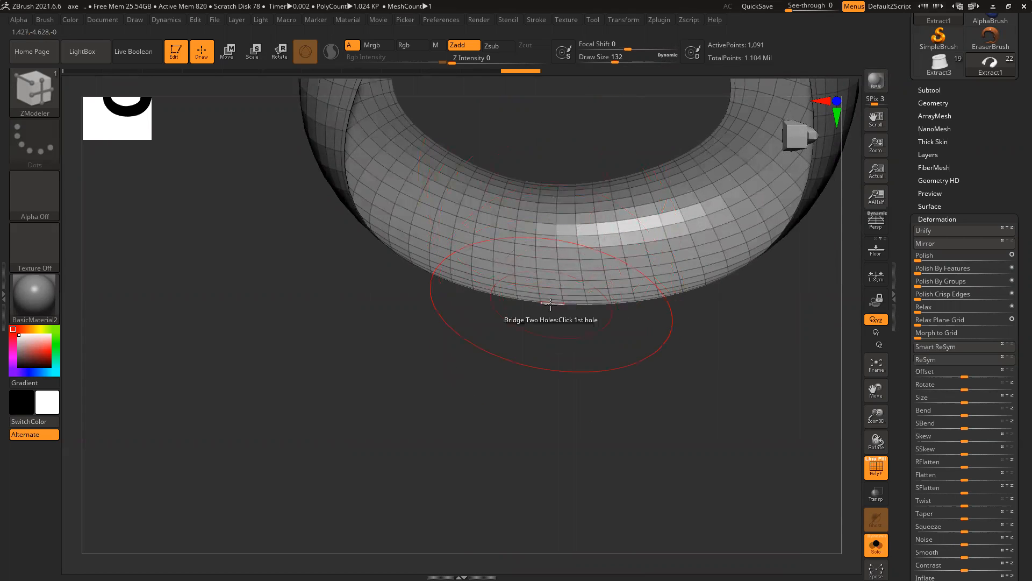
{"action": "left_click_drag", "start_coordinate": [598, 384], "coordinate": [574, 421]}
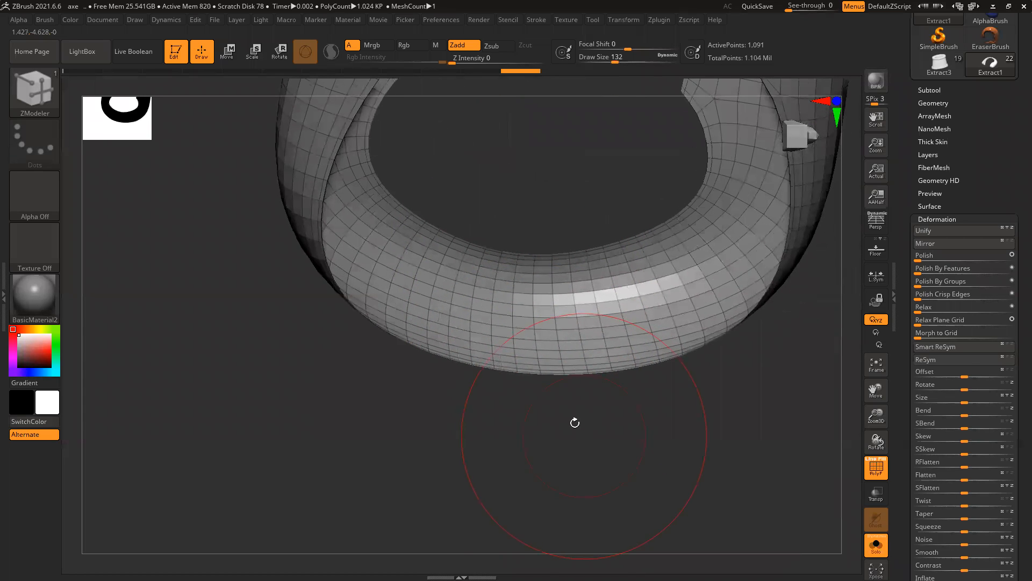
{"action": "left_click", "coordinate": [527, 251]}
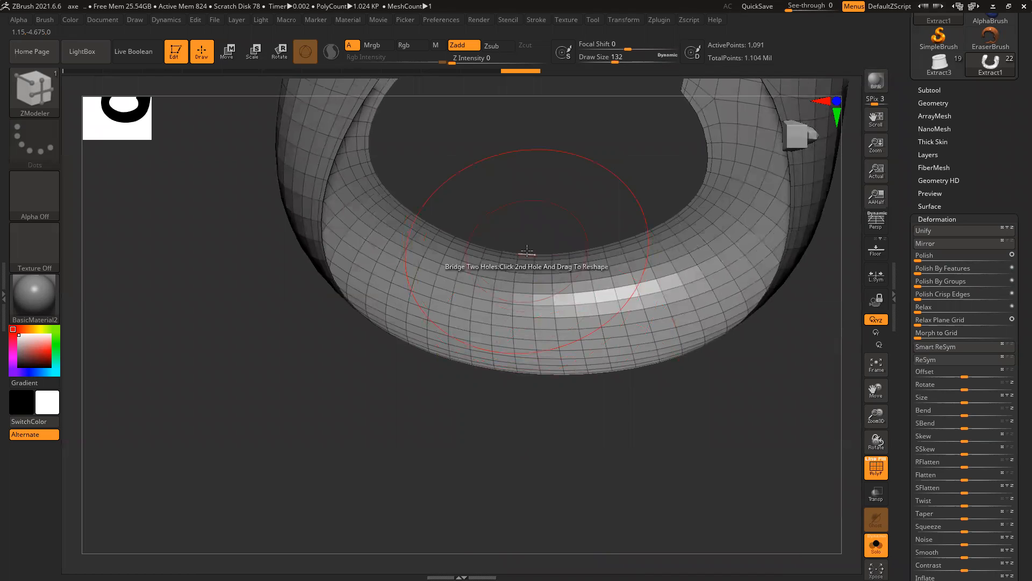
{"action": "left_click", "coordinate": [531, 374]}
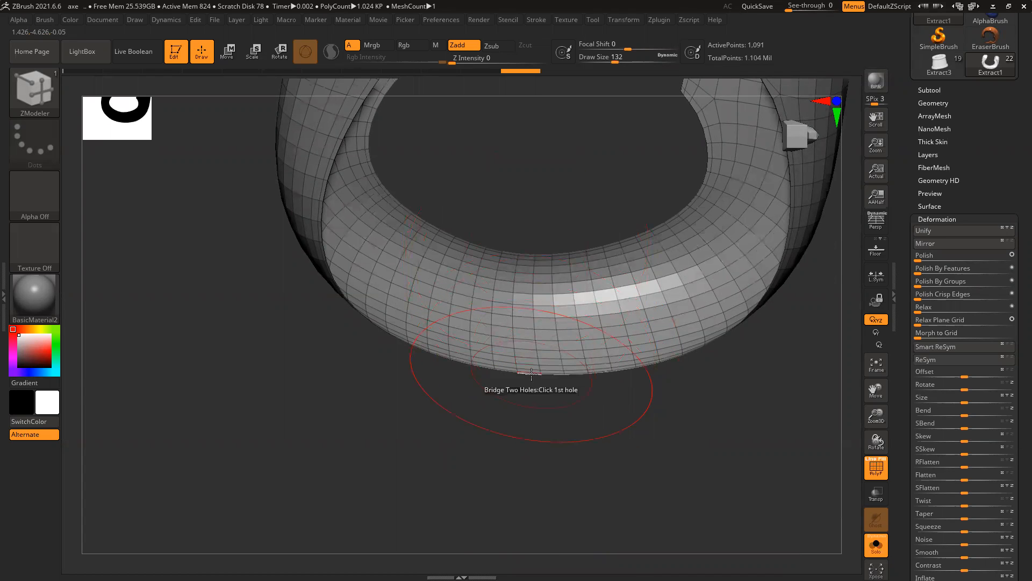
{"action": "key", "text": "ctrl+z"}
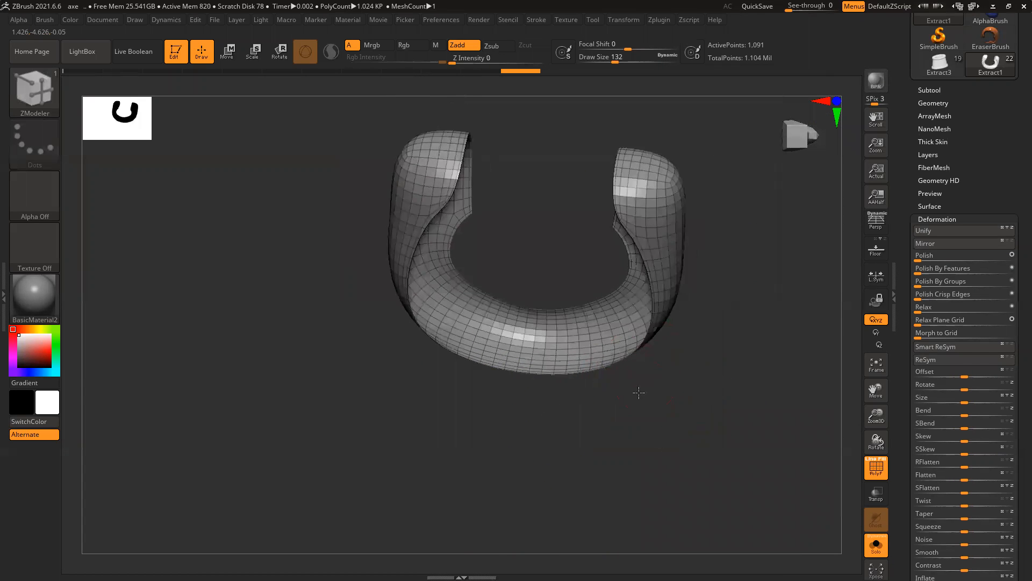
Step: Examine the strap's left arm, shrink the brush to draw size 10, and frame the whole strap
{"action": "right_click_drag", "start_coordinate": [516, 182], "coordinate": [521, 214], "text": "ctrl"}
{"action": "right_click_drag", "start_coordinate": [534, 141], "coordinate": [531, 198], "text": "alt"}
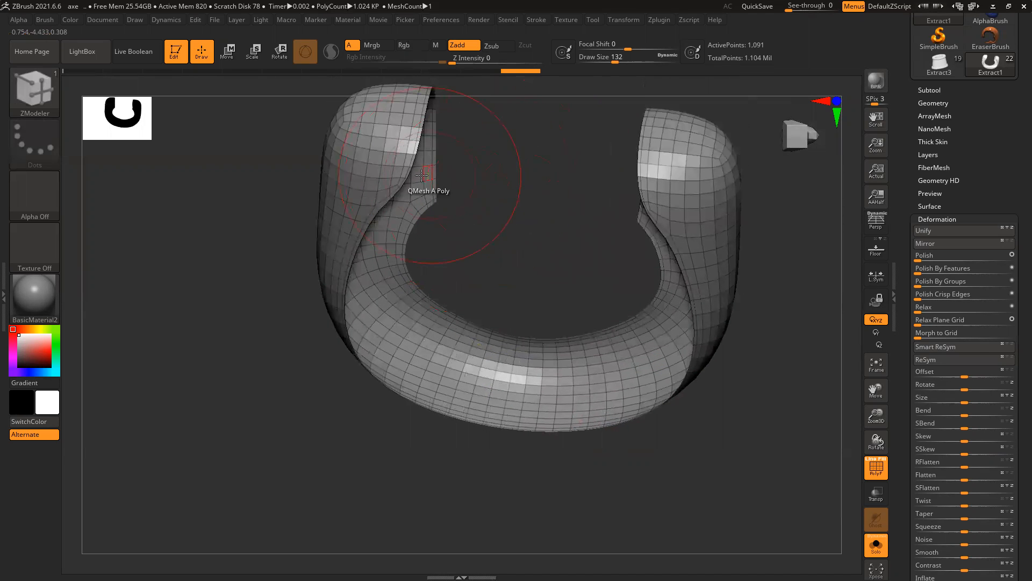
{"action": "key", "text": "ctrl"}
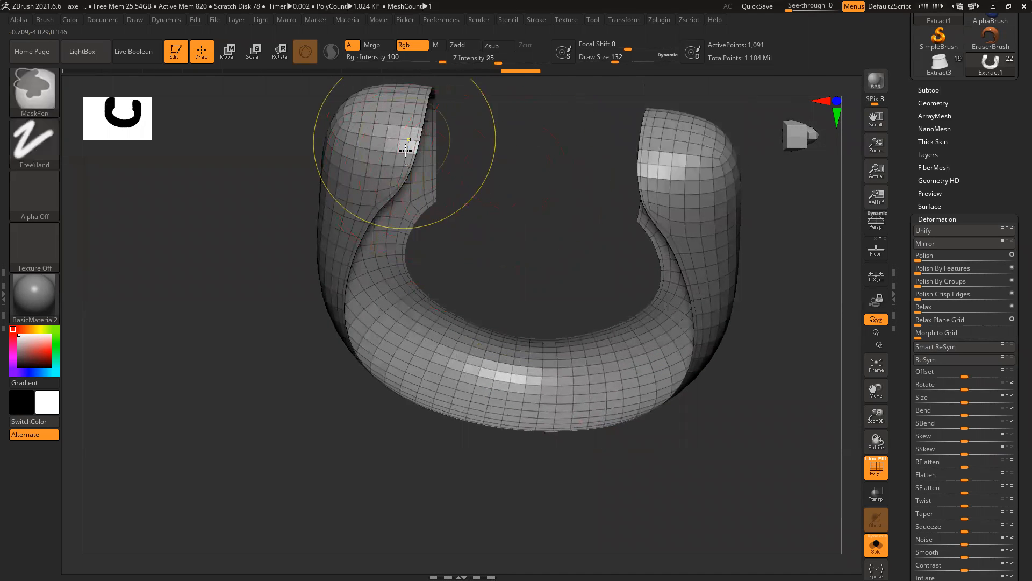
{"action": "right_click_drag", "start_coordinate": [405, 150], "coordinate": [413, 171], "text": "ctrl"}
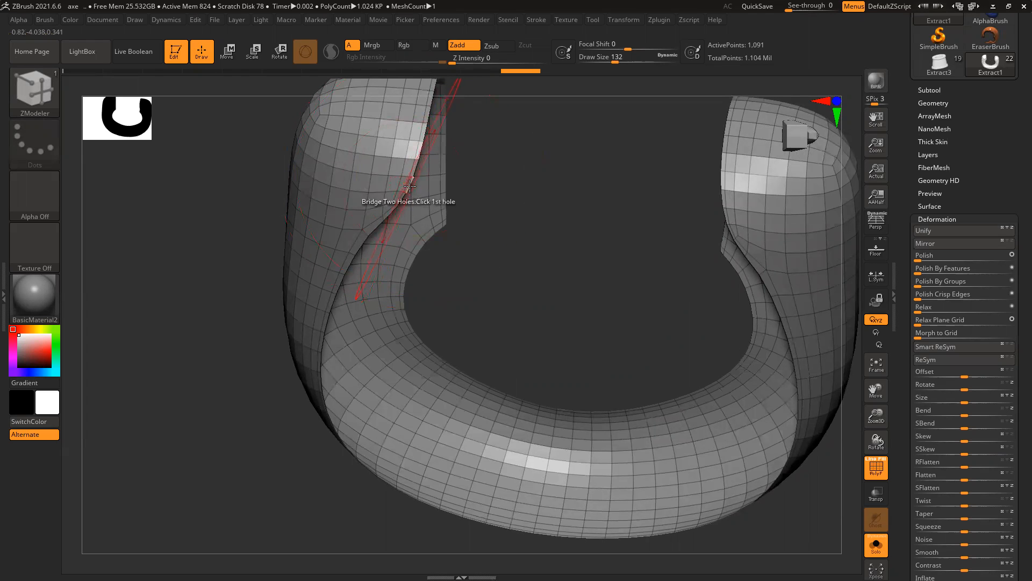
{"action": "left_click_drag", "start_coordinate": [505, 191], "coordinate": [415, 189]}
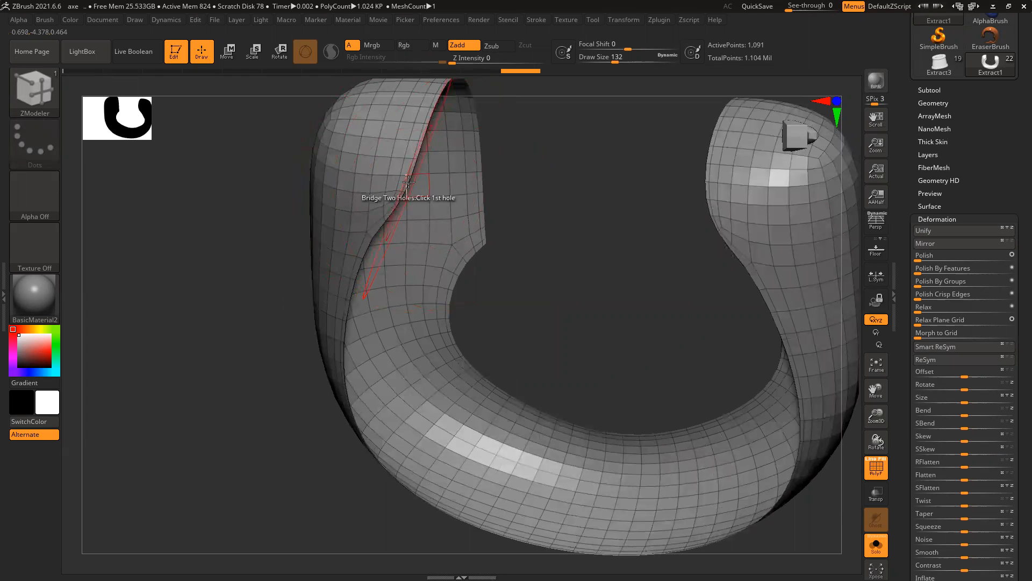
{"action": "left_click_drag", "start_coordinate": [518, 196], "coordinate": [414, 173]}
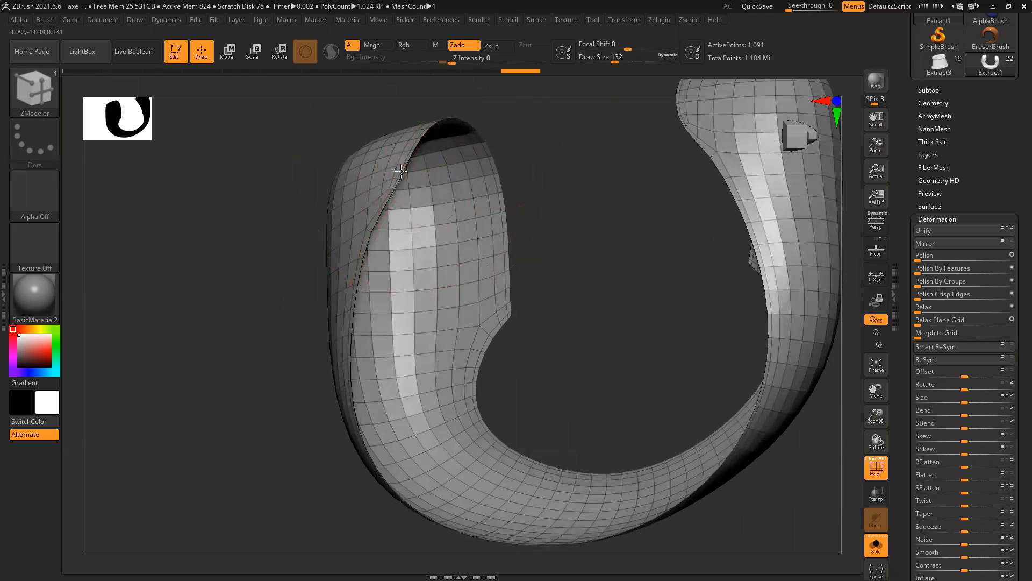
{"action": "right_click_drag", "start_coordinate": [577, 198], "coordinate": [484, 227], "text": "ctrl"}
{"action": "mouse_move", "coordinate": [483, 227]}
{"action": "right_mouse_down", "text": "ctrl"}
{"action": "mouse_move", "coordinate": [442, 260]}
{"action": "mouse_move", "coordinate": [438, 180]}
{"action": "right_mouse_up", "text": "ctrl"}
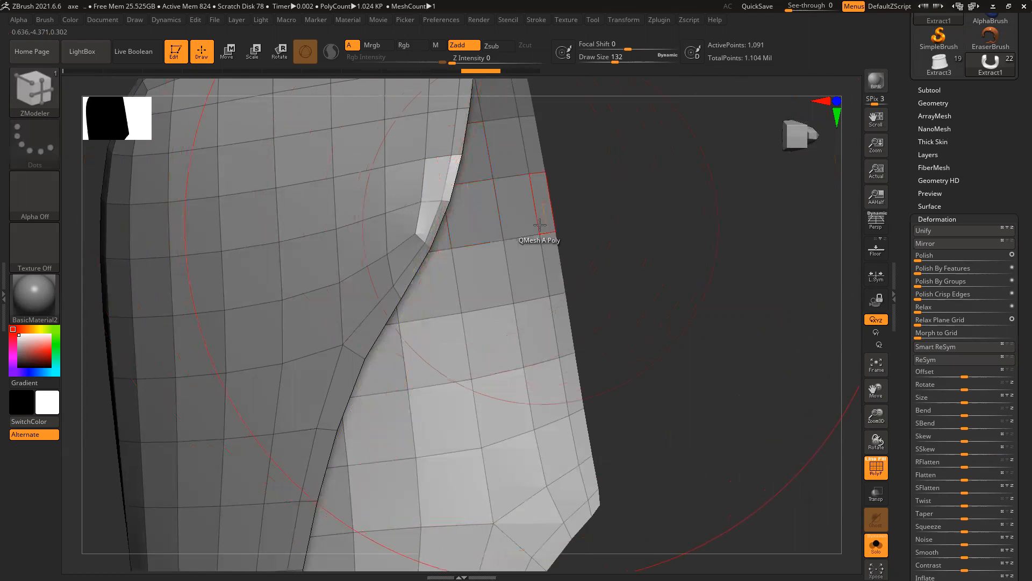
{"action": "key", "text": "bracketleft"}
{"action": "key", "text": "bracketleft"}
{"action": "key", "text": "bracketleft"}
{"action": "key", "text": "bracketleft"}
{"action": "key", "text": "bracketleft"}
{"action": "key", "text": "bracketleft"}
{"action": "key", "text": "bracketleft"}
{"action": "key", "text": "bracketleft"}
{"action": "key", "text": "bracketleft"}
{"action": "key", "text": "bracketleft"}
{"action": "key", "text": "bracketleft"}
{"action": "key", "text": "bracketleft"}
{"action": "key", "text": "bracketleft"}
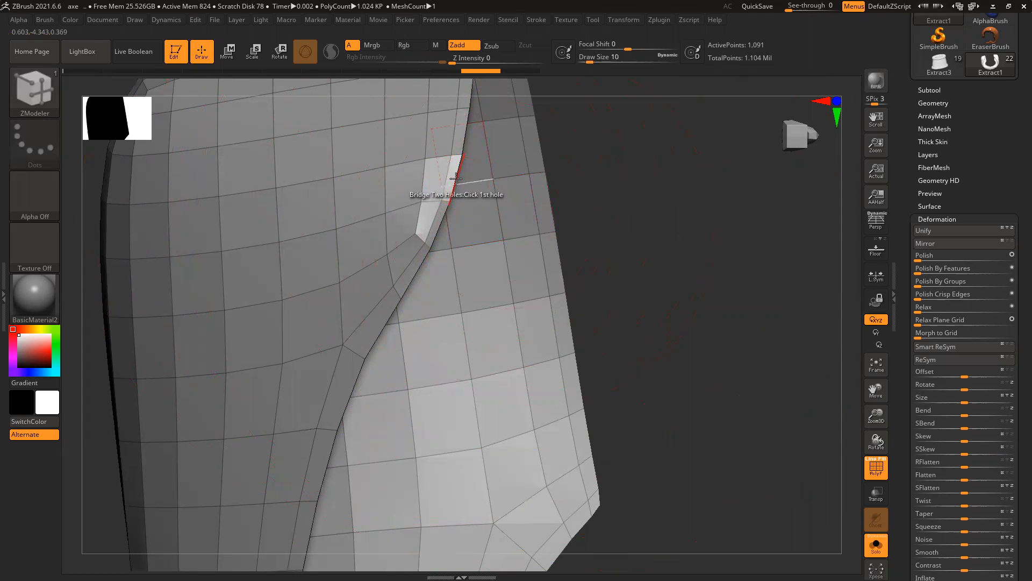
{"action": "key", "text": "f"}
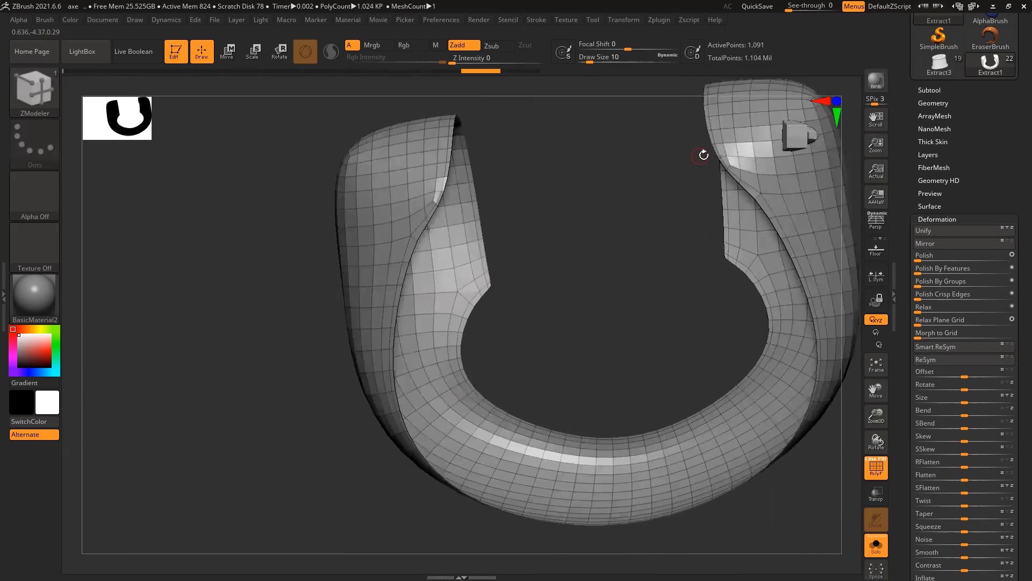
{"action": "right_click_drag", "start_coordinate": [642, 237], "coordinate": [536, 259], "text": "ctrl"}
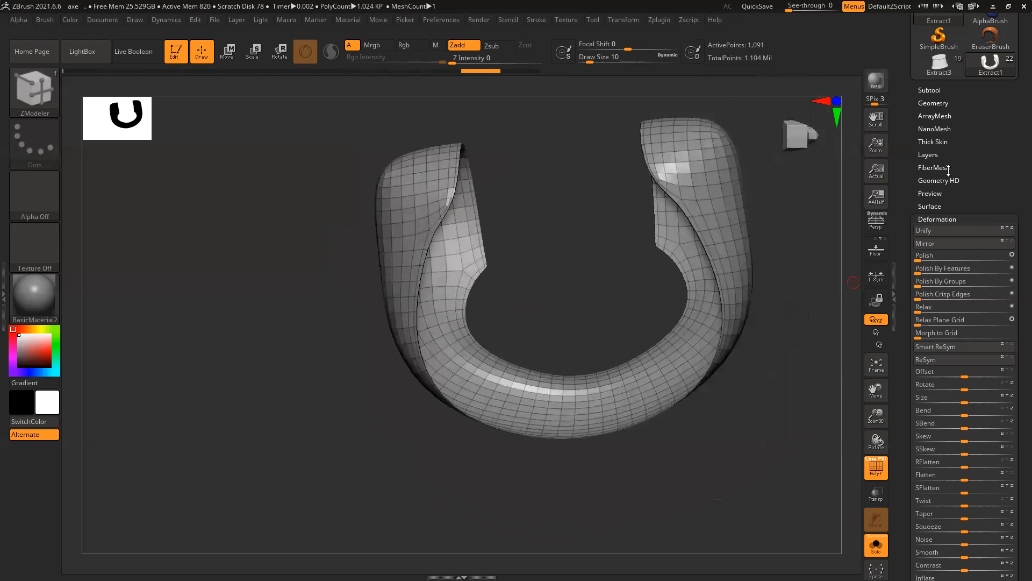
Step: Rebuild the strap as an even mesh with DynaMesh from the Geometry palette
{"action": "left_click", "coordinate": [933, 103]}
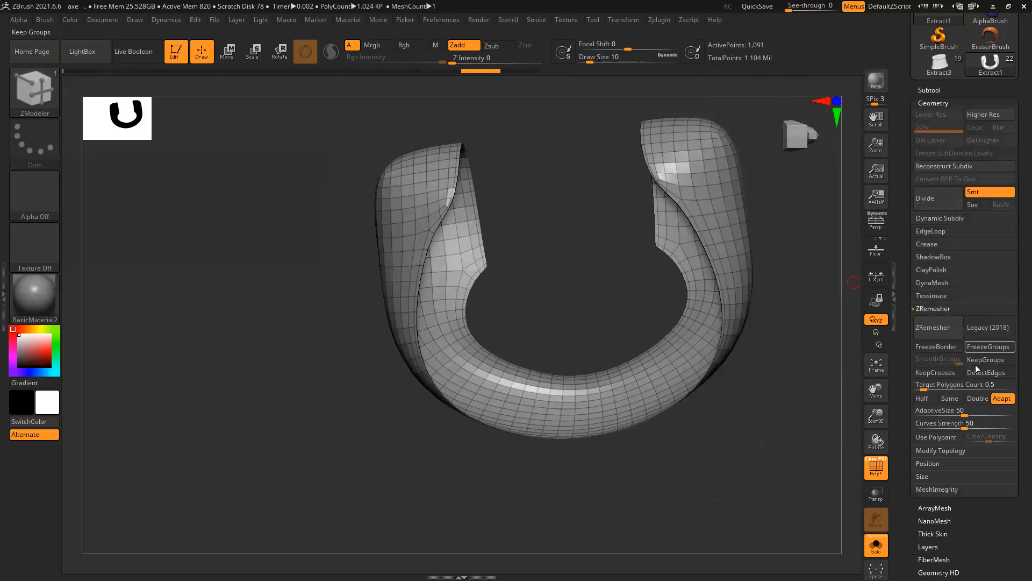
{"action": "left_click", "coordinate": [931, 283]}
{"action": "left_click", "coordinate": [937, 297]}
{"action": "mouse_move", "coordinate": [791, 356]}
{"action": "right_mouse_down"}
{"action": "mouse_move", "coordinate": [774, 305]}
{"action": "mouse_move", "coordinate": [797, 389]}
{"action": "mouse_move", "coordinate": [779, 368]}
{"action": "mouse_move", "coordinate": [744, 364]}
{"action": "mouse_move", "coordinate": [767, 364]}
{"action": "right_mouse_up"}
{"action": "key", "text": "ctrl"}
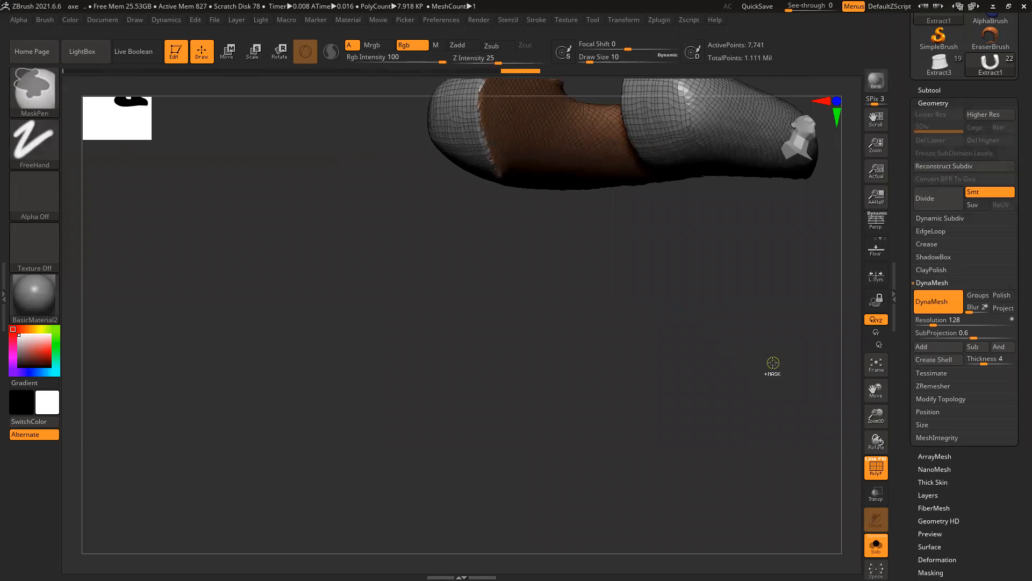
{"action": "key", "text": "b"}
{"action": "key", "text": "z"}
{"action": "key", "text": "m"}
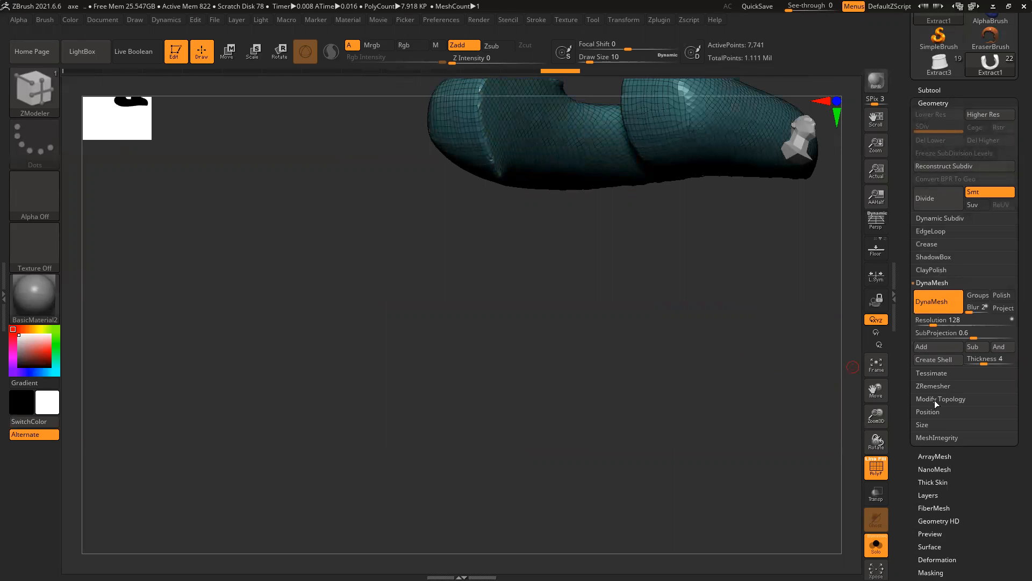
Step: Run ZRemesher twice to reduce the strap to 1,066 points and show it with the whole axe
{"action": "left_click", "coordinate": [934, 385]}
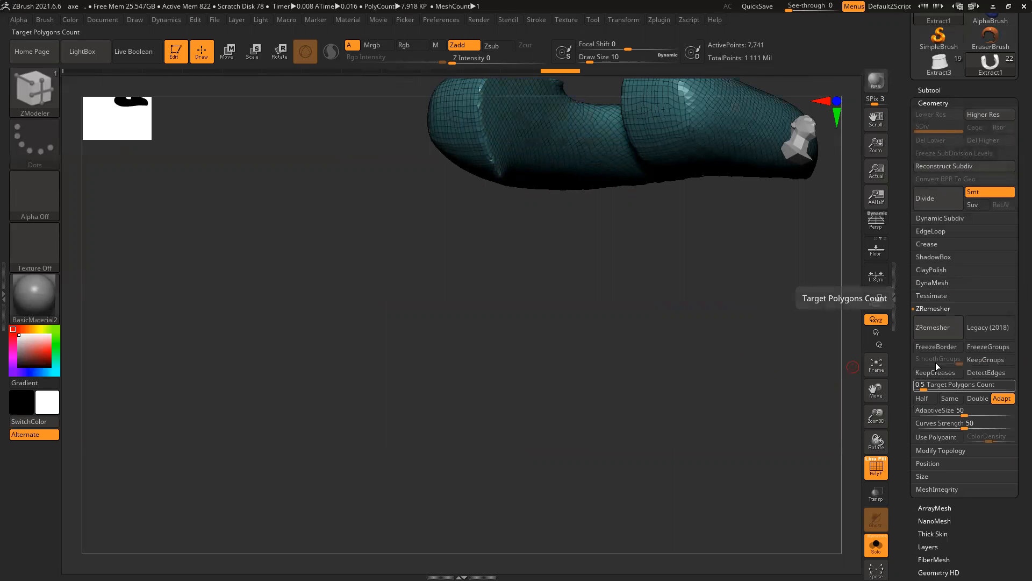
{"action": "left_click", "coordinate": [936, 331]}
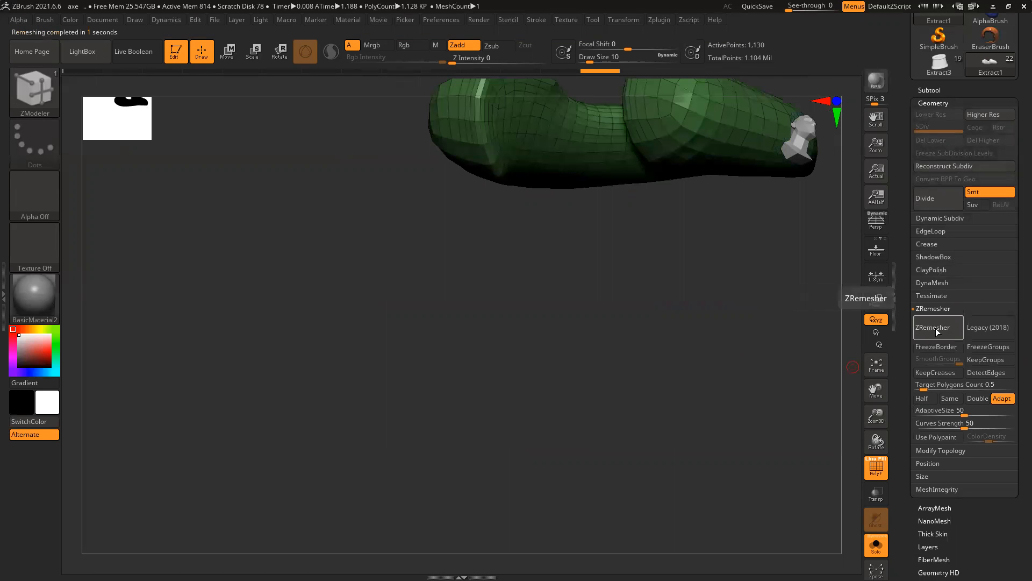
{"action": "left_click", "coordinate": [936, 331]}
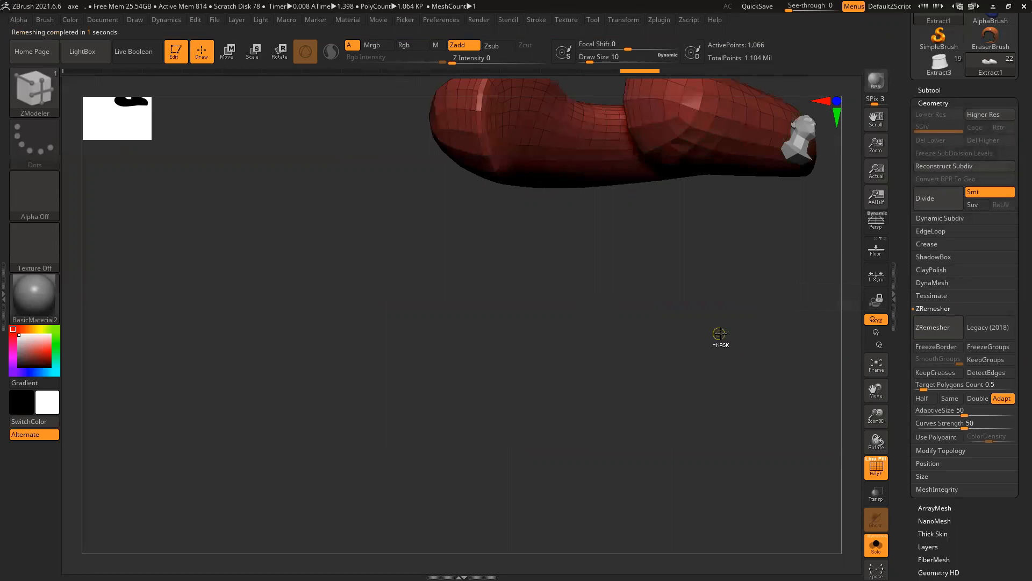
{"action": "mouse_move", "coordinate": [624, 317]}
{"action": "right_mouse_down", "text": "ctrl"}
{"action": "mouse_move", "coordinate": [622, 358]}
{"action": "mouse_move", "coordinate": [823, 468]}
{"action": "mouse_move", "coordinate": [682, 120]}
{"action": "mouse_move", "coordinate": [620, 279]}
{"action": "right_mouse_up", "text": "ctrl"}
{"action": "left_click", "coordinate": [876, 546]}
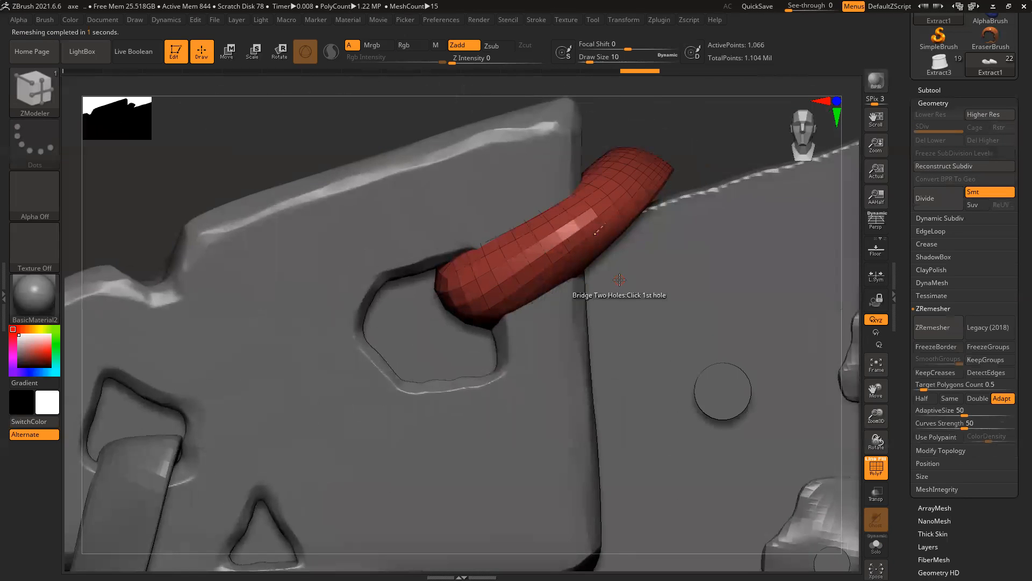
Step: Subdivide the strap with Ctrl+D and turn off the PolyF wireframe
{"action": "key", "text": "b"}
{"action": "key", "text": "c"}
{"action": "key", "text": "b"}
{"action": "key", "text": "ctrl+d"}
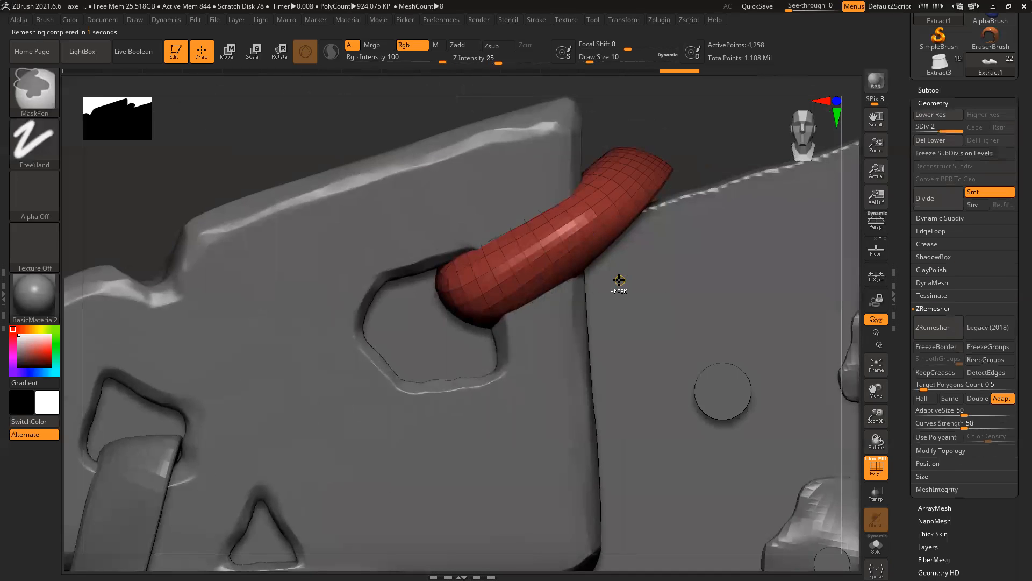
{"action": "key", "text": "ctrl+d"}
{"action": "key", "text": "b"}
{"action": "key", "text": "c"}
{"action": "key", "text": "b"}
{"action": "key", "text": "shift+f"}
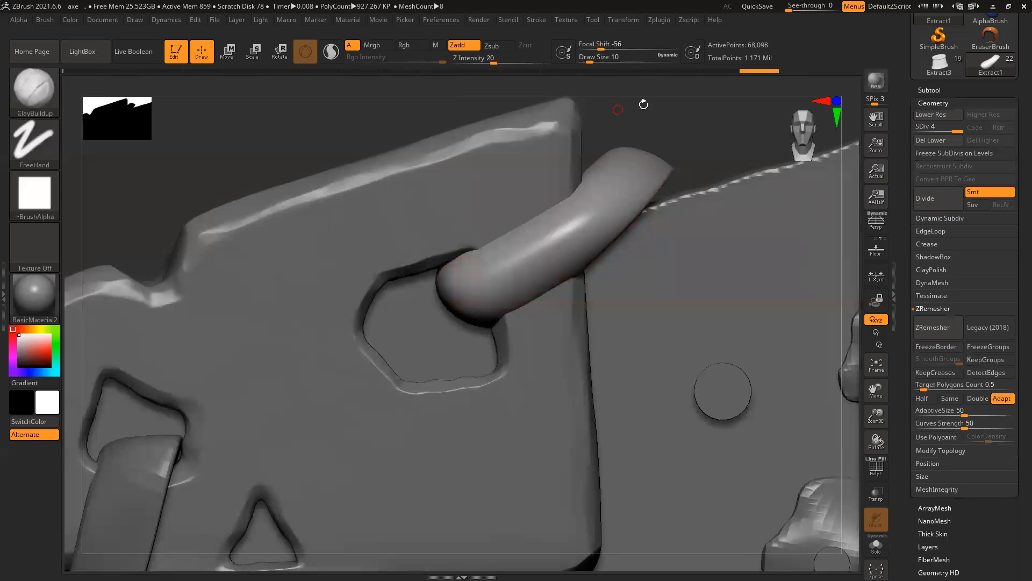
Step: Step down to subdivision level 2 (4,258 points) and select the Move brush
{"action": "right_click_drag", "start_coordinate": [655, 220], "coordinate": [580, 291], "text": "alt"}
{"action": "key", "text": "ctrl"}
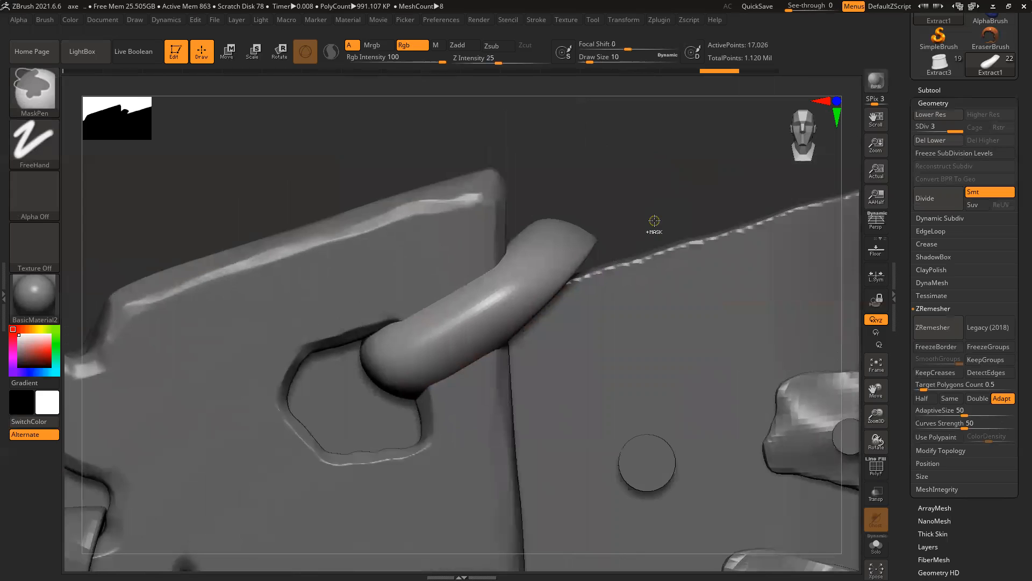
{"action": "key", "text": "shift+d"}
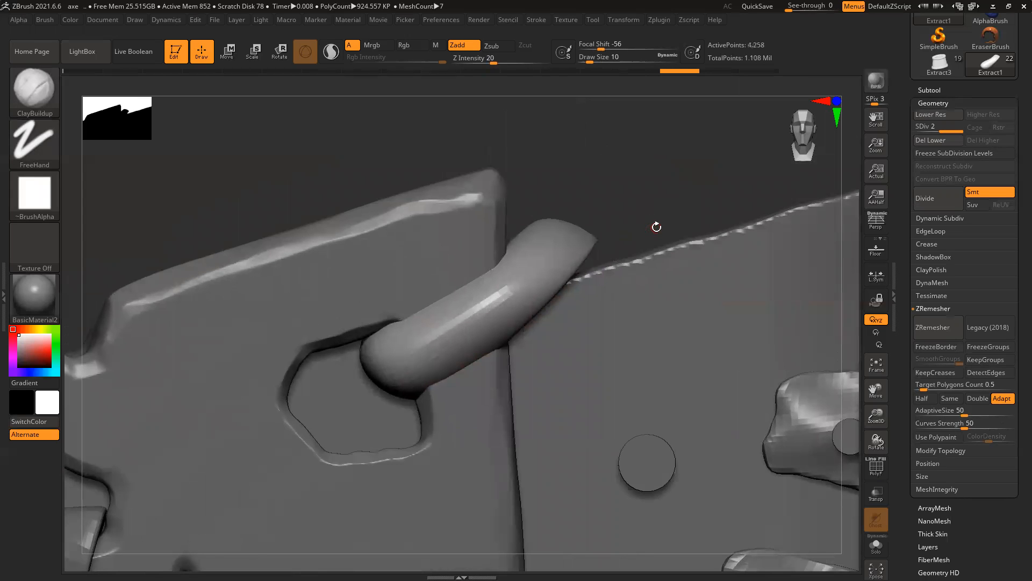
{"action": "key", "text": "b"}
{"action": "key", "text": "m"}
{"action": "key", "text": "v"}
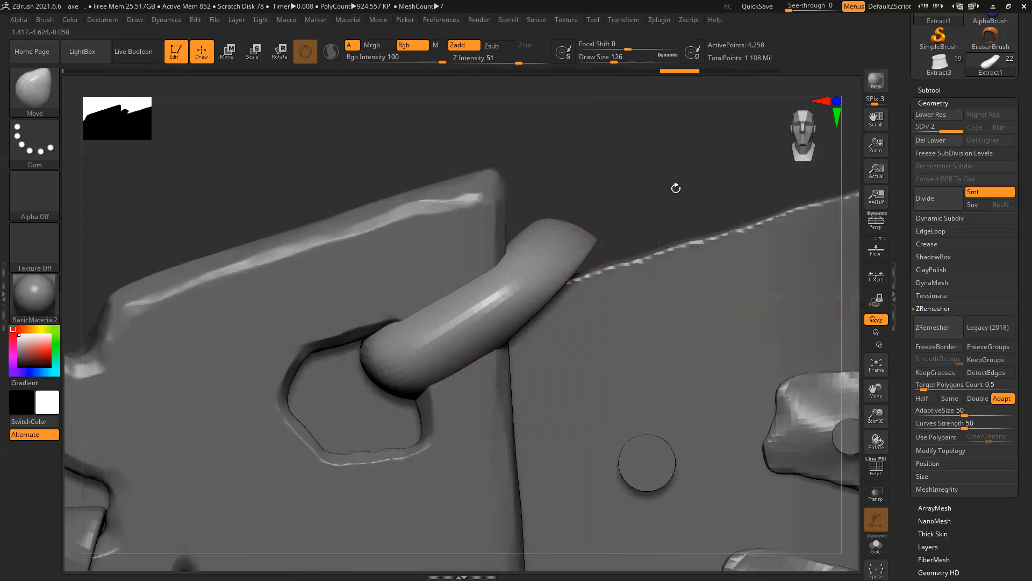
Step: Push the strap's right bend leftward with the Move brush to tuck it against the axe head's top edge
{"action": "right_click_drag", "start_coordinate": [635, 234], "coordinate": [579, 227]}
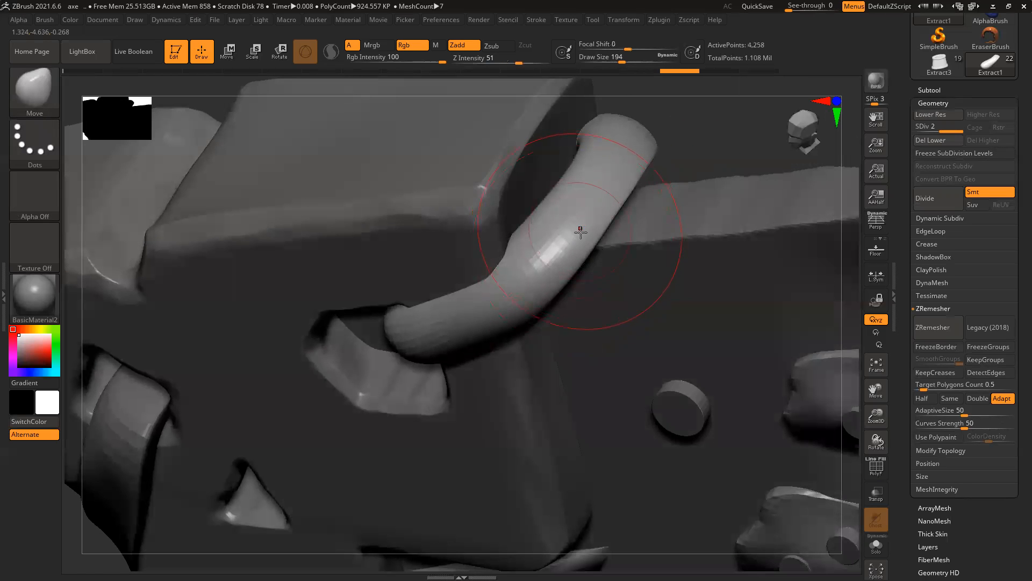
{"action": "right_click_drag", "start_coordinate": [705, 168], "coordinate": [691, 214]}
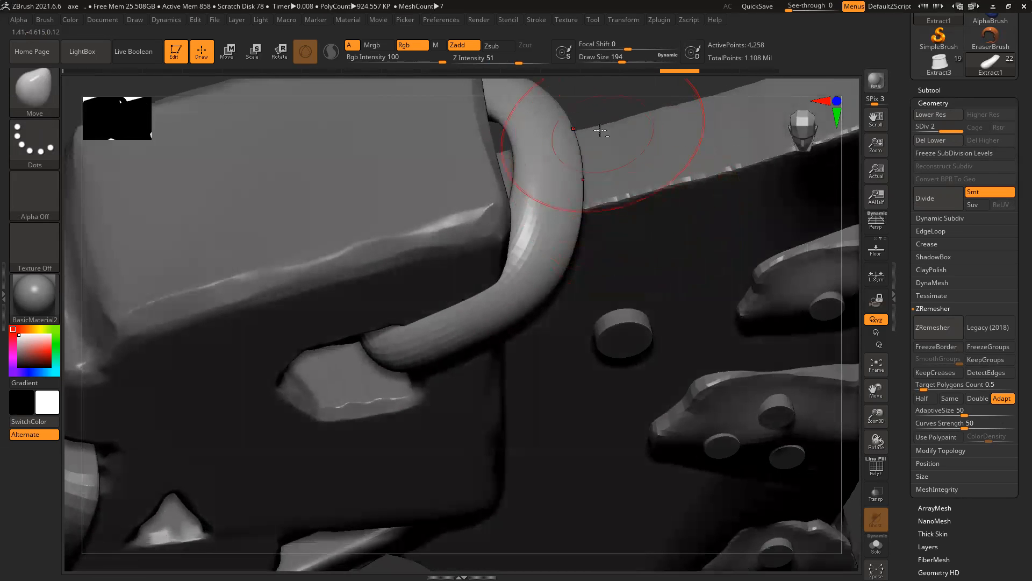
{"action": "right_click_drag", "start_coordinate": [653, 97], "coordinate": [538, 228]}
{"action": "left_click_drag", "start_coordinate": [571, 222], "coordinate": [545, 235]}
{"action": "mouse_move", "coordinate": [535, 179]}
{"action": "left_mouse_down"}
{"action": "mouse_move", "coordinate": [533, 200]}
{"action": "mouse_move", "coordinate": [536, 185]}
{"action": "mouse_move", "coordinate": [526, 185]}
{"action": "left_mouse_up"}
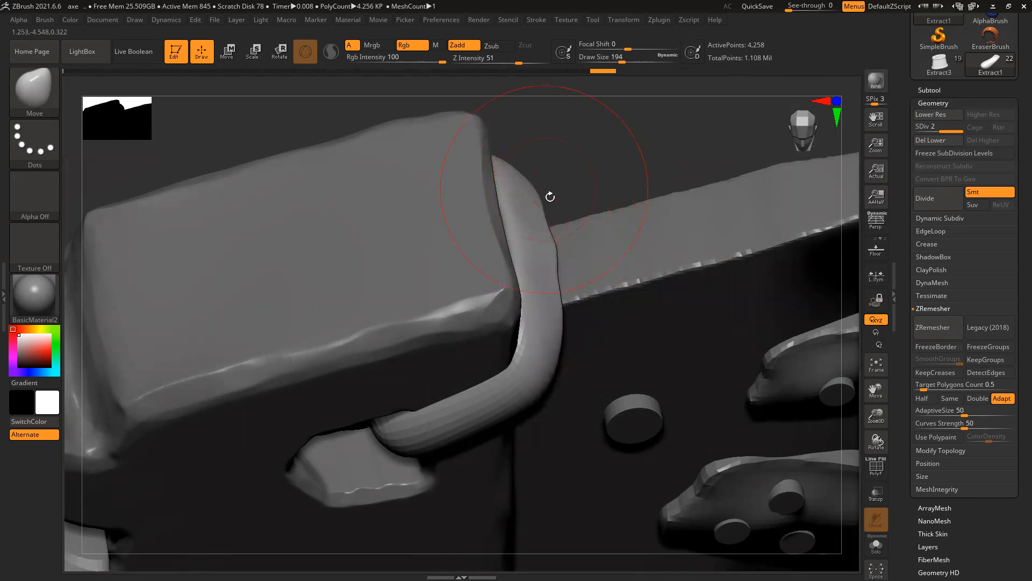
{"action": "mouse_move", "coordinate": [607, 168]}
{"action": "right_mouse_down"}
{"action": "mouse_move", "coordinate": [587, 158]}
{"action": "mouse_move", "coordinate": [599, 161]}
{"action": "right_mouse_up"}
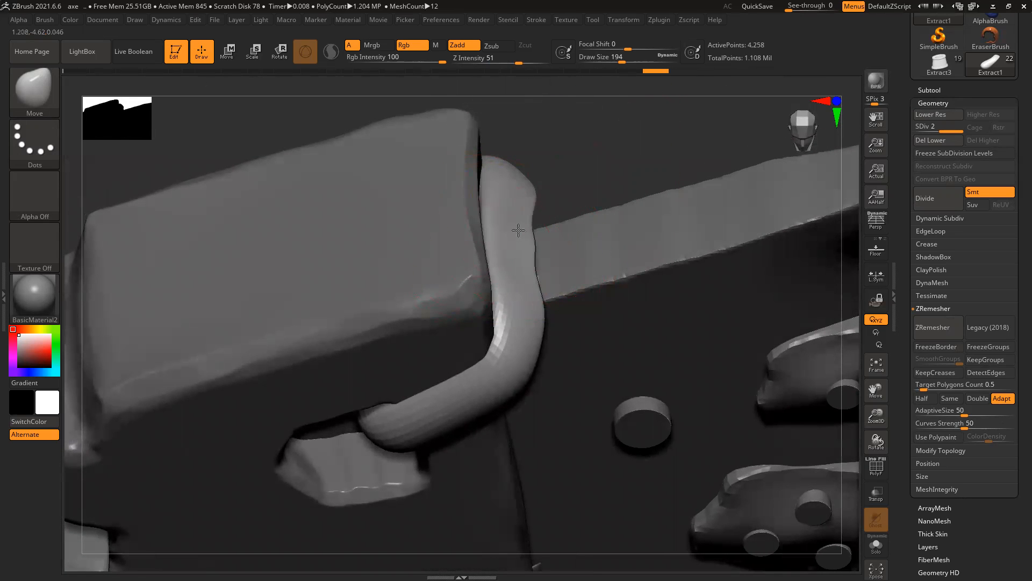
{"action": "mouse_move", "coordinate": [578, 181]}
{"action": "right_mouse_down"}
{"action": "mouse_move", "coordinate": [569, 175]}
{"action": "mouse_move", "coordinate": [592, 159]}
{"action": "mouse_move", "coordinate": [572, 235]}
{"action": "mouse_move", "coordinate": [553, 258]}
{"action": "mouse_move", "coordinate": [523, 261]}
{"action": "right_mouse_up"}
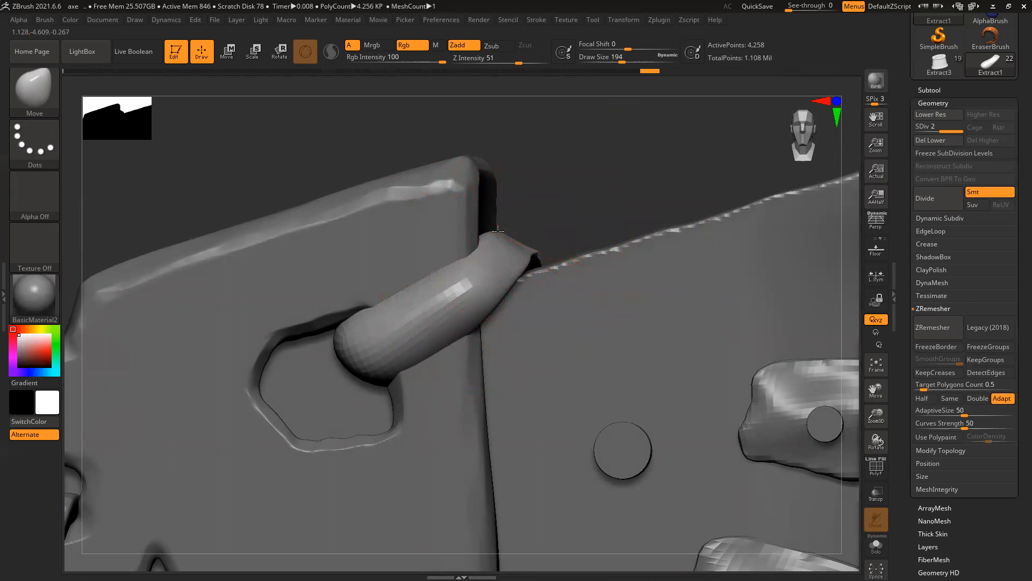
{"action": "right_click_drag", "start_coordinate": [597, 204], "coordinate": [569, 212]}
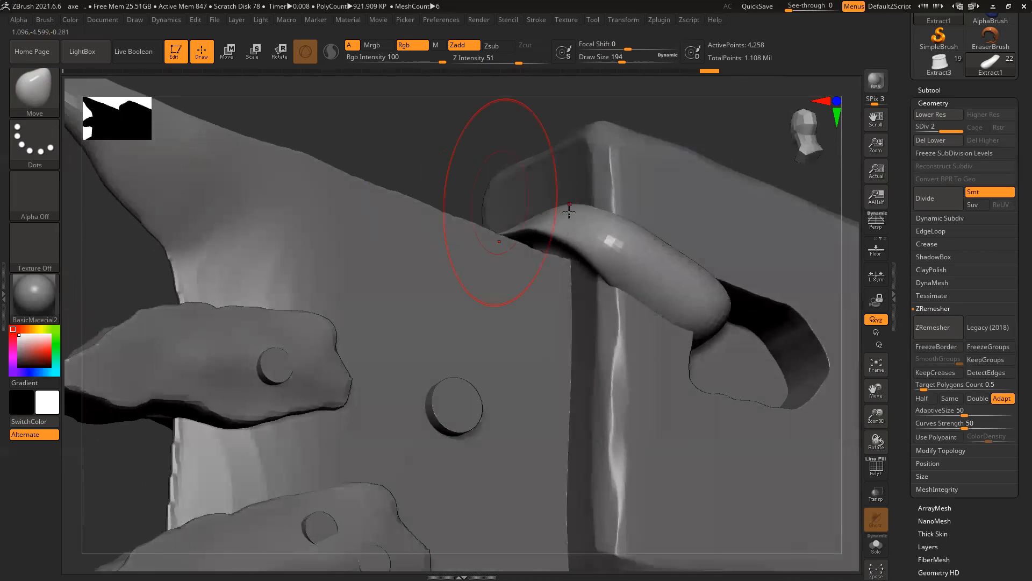
{"action": "right_click_drag", "start_coordinate": [511, 231], "coordinate": [500, 248]}
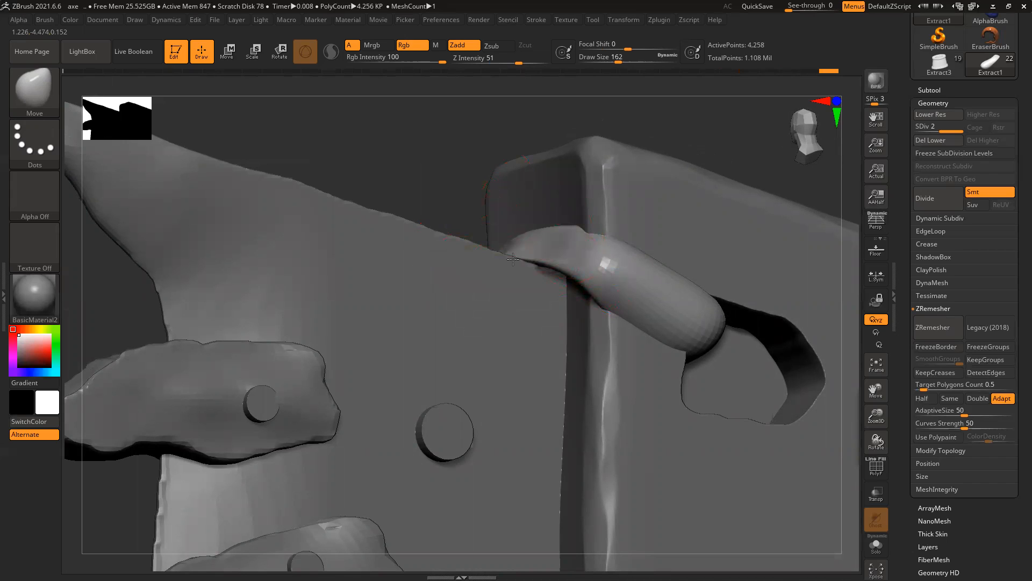
{"action": "right_click_drag", "start_coordinate": [457, 185], "coordinate": [552, 228]}
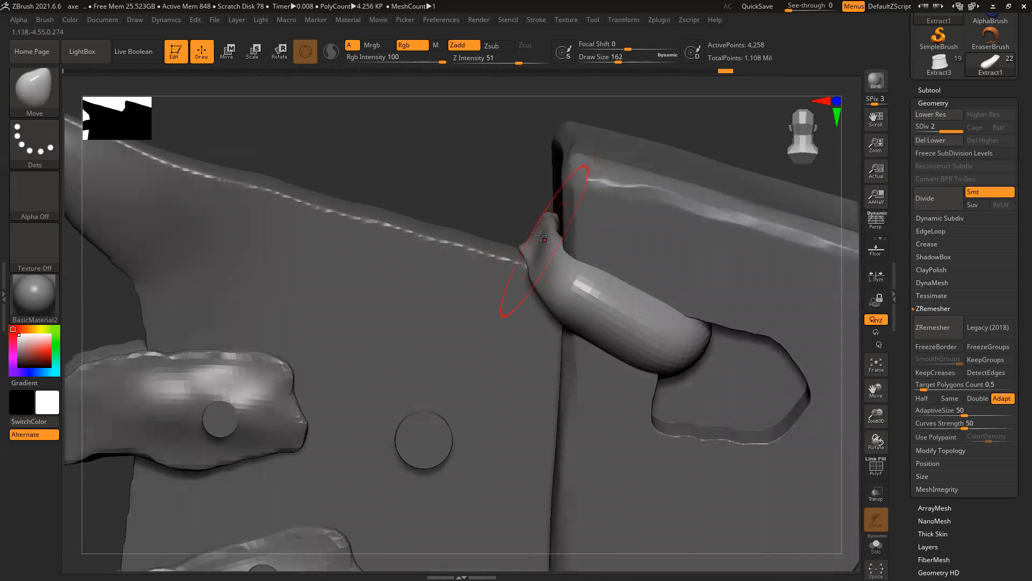
Step: Smooth the strap and nudge its lower end up and right to sit against the block
{"action": "key", "text": "shift"}
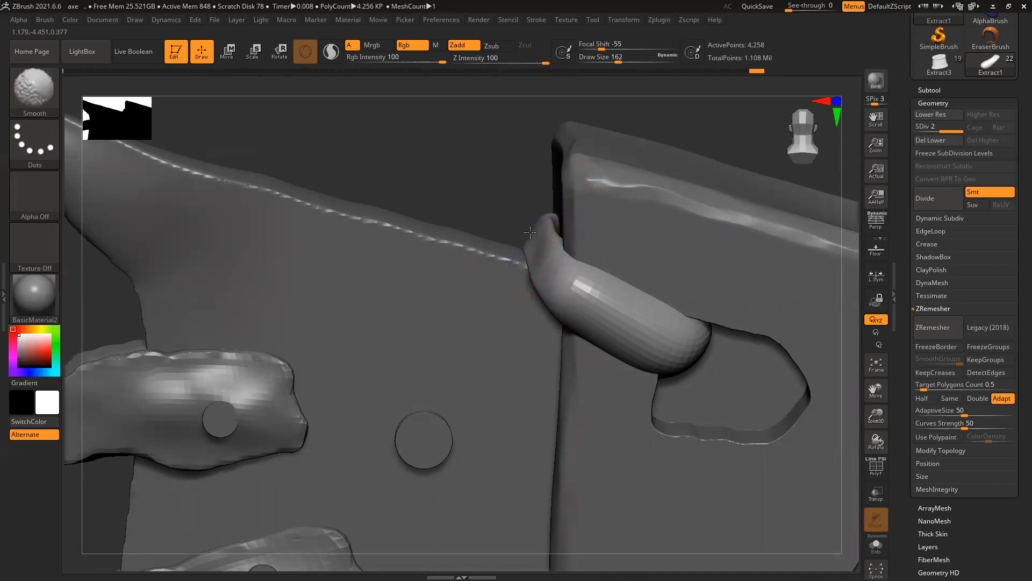
{"action": "right_click_drag", "start_coordinate": [591, 319], "coordinate": [556, 250]}
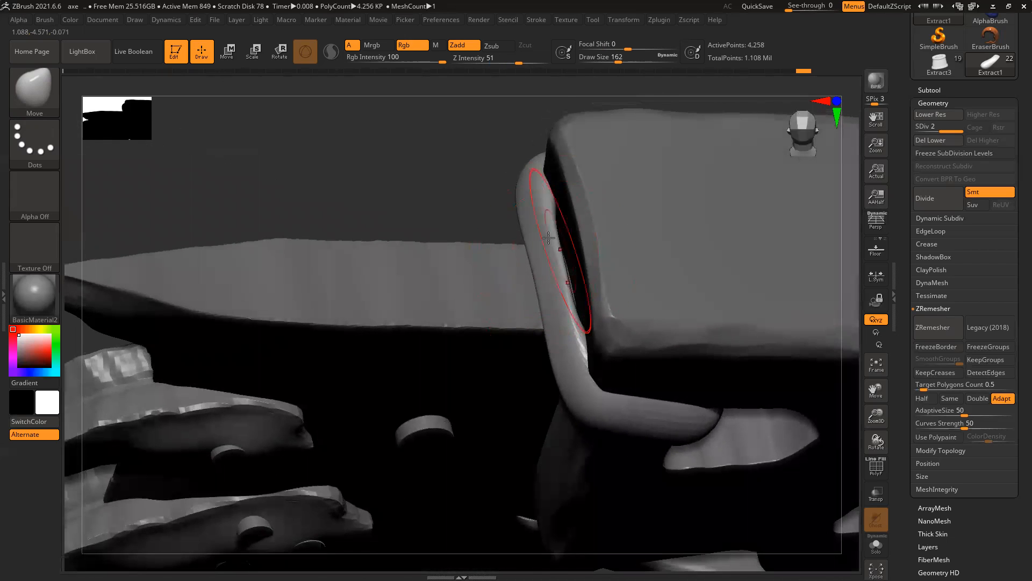
{"action": "left_click_drag", "start_coordinate": [556, 304], "coordinate": [564, 291]}
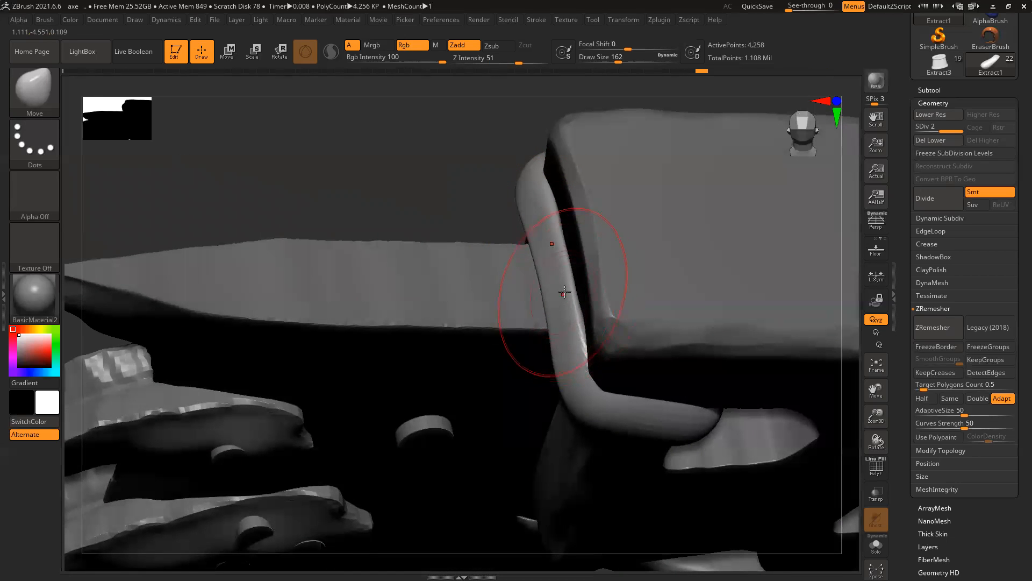
{"action": "right_click_drag", "start_coordinate": [496, 214], "coordinate": [527, 260]}
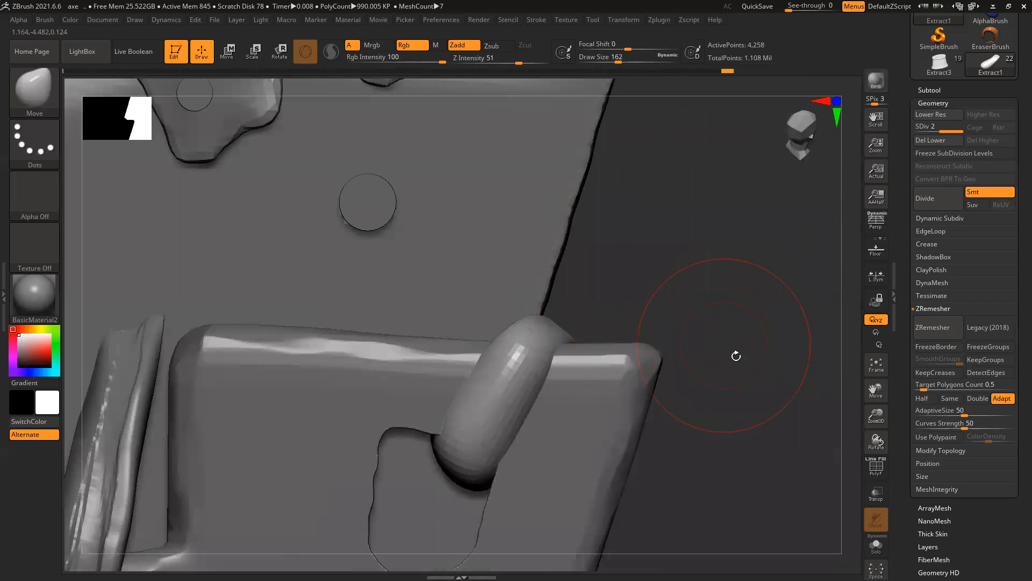
{"action": "right_click_drag", "start_coordinate": [736, 356], "coordinate": [578, 307]}
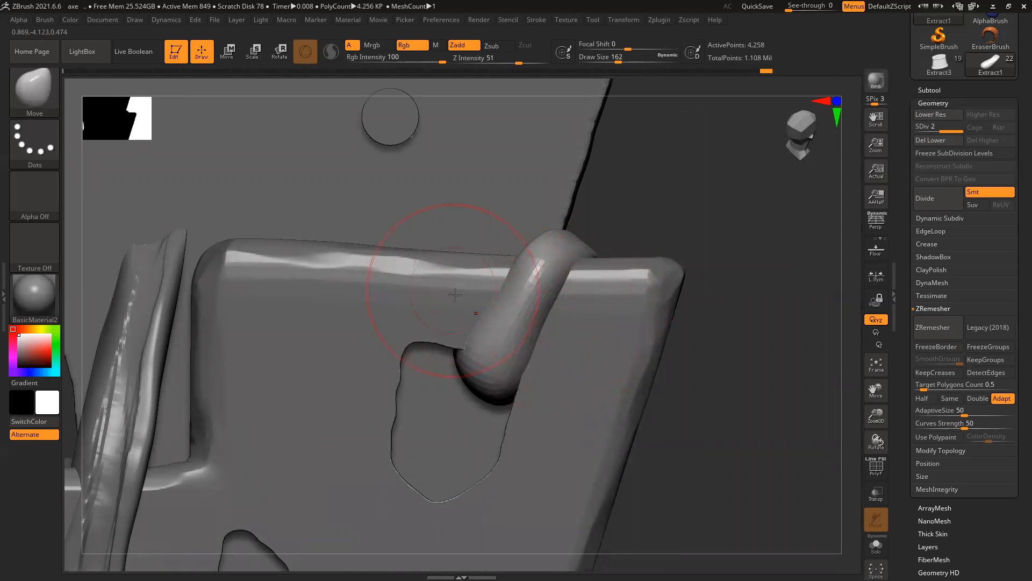
{"action": "right_click_drag", "start_coordinate": [652, 231], "coordinate": [517, 228]}
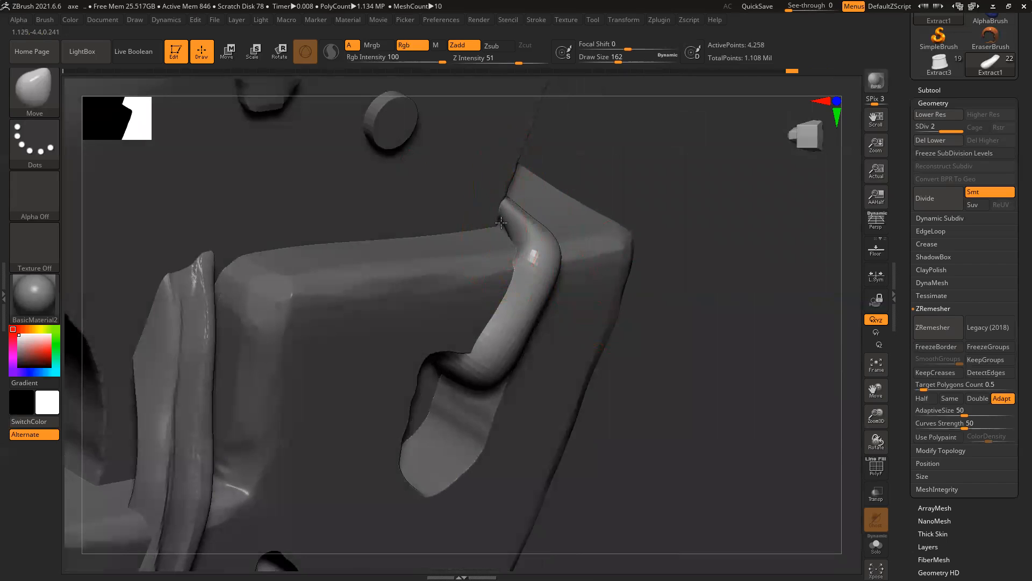
{"action": "right_click_drag", "start_coordinate": [656, 315], "coordinate": [582, 280]}
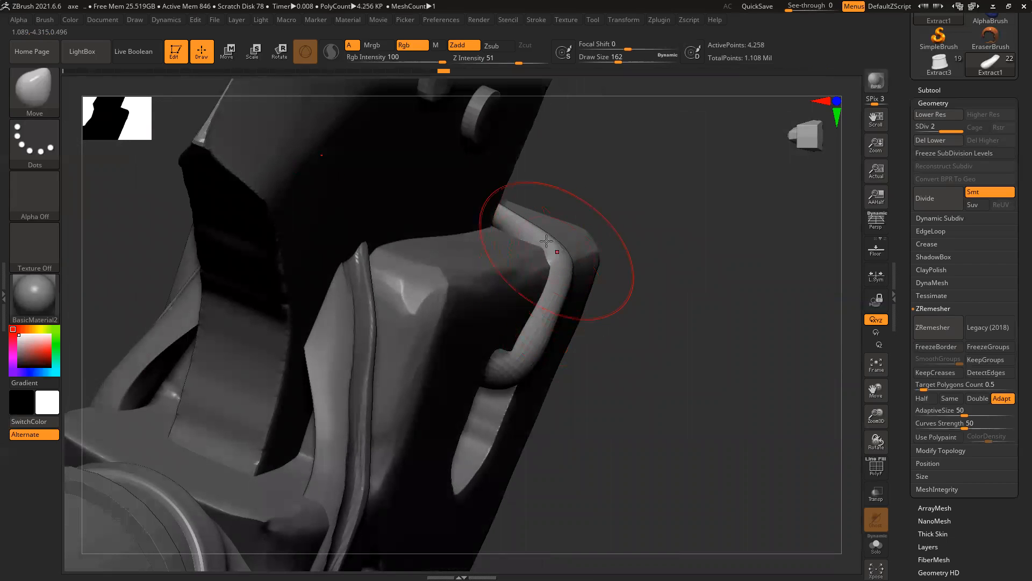
{"action": "mouse_move", "coordinate": [532, 334]}
{"action": "right_mouse_down"}
{"action": "mouse_move", "coordinate": [682, 322]}
{"action": "mouse_move", "coordinate": [691, 309]}
{"action": "mouse_move", "coordinate": [675, 300]}
{"action": "mouse_move", "coordinate": [518, 336]}
{"action": "right_mouse_up"}
{"action": "left_click_drag", "start_coordinate": [451, 336], "coordinate": [514, 318]}
{"action": "right_click_drag", "start_coordinate": [672, 311], "coordinate": [610, 301]}
{"action": "mouse_move", "coordinate": [575, 285]}
{"action": "left_mouse_down", "text": "shift"}
{"action": "mouse_move", "coordinate": [560, 288]}
{"action": "mouse_move", "coordinate": [521, 379]}
{"action": "left_mouse_up", "text": "shift"}
{"action": "right_click_drag", "start_coordinate": [744, 358], "coordinate": [510, 399]}
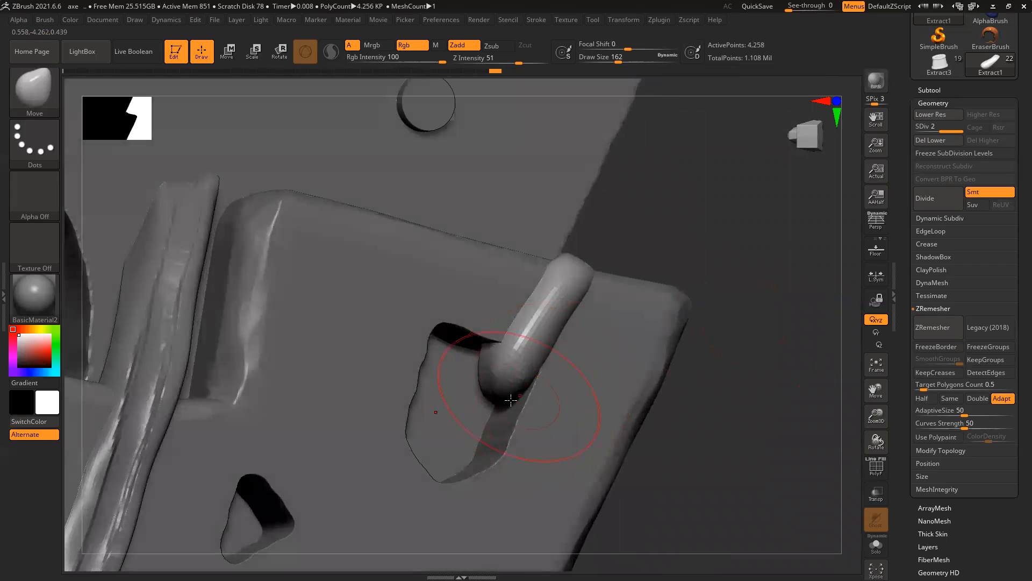
{"action": "left_click_drag", "start_coordinate": [494, 389], "coordinate": [519, 365]}
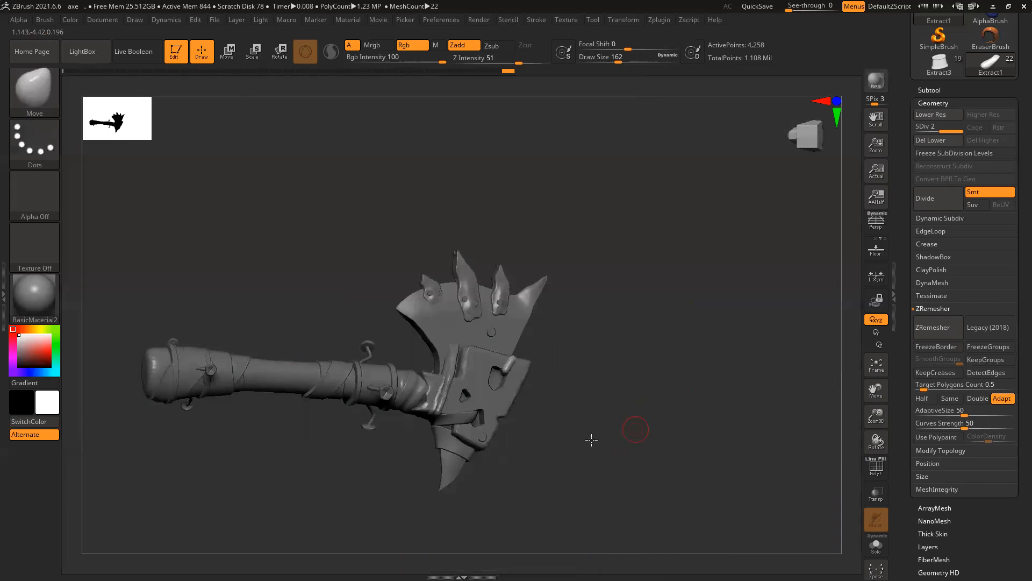
Step: Subdivide the strap at the upper hole to level 3 with 17,026 points
{"action": "right_click_drag", "start_coordinate": [585, 400], "coordinate": [771, 466]}
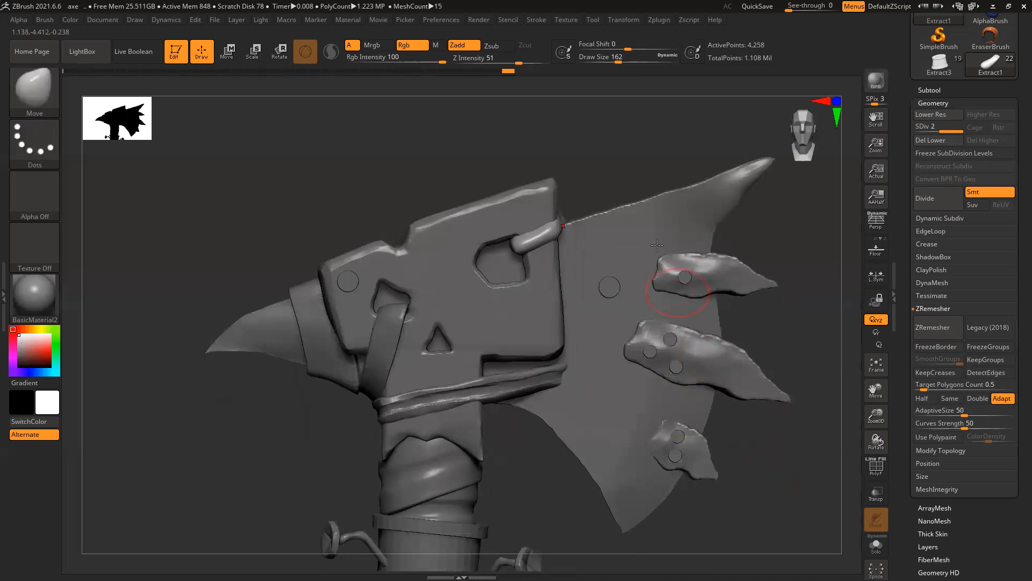
{"action": "right_click_drag", "start_coordinate": [571, 231], "coordinate": [626, 341], "text": "ctrl"}
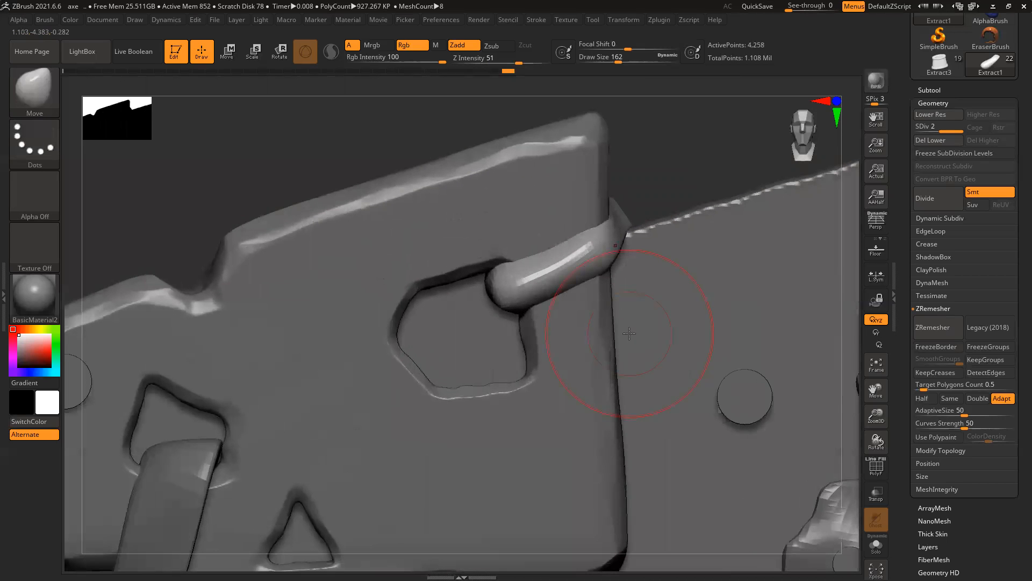
{"action": "key", "text": "ctrl+d"}
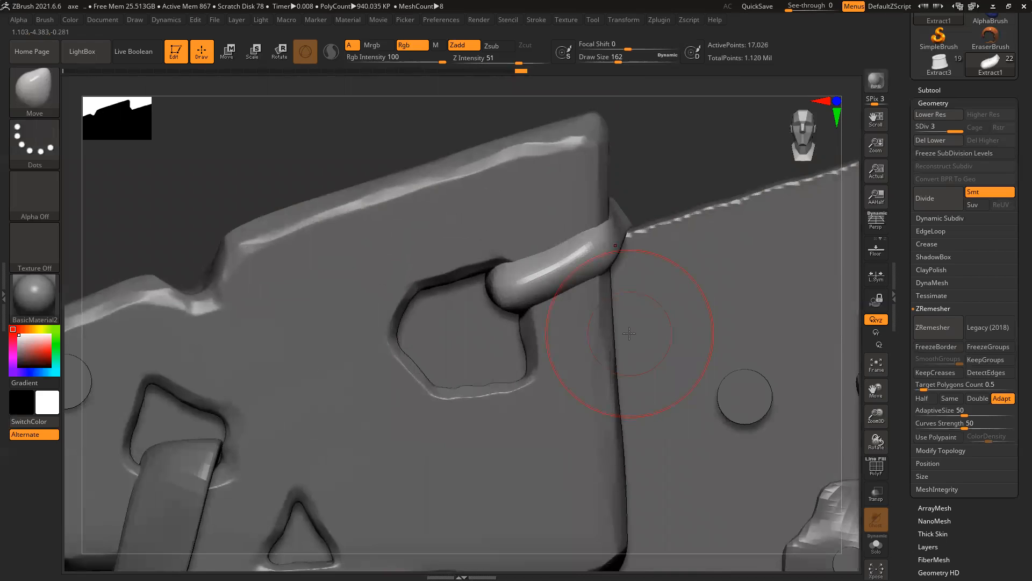
{"action": "key", "text": "b"}
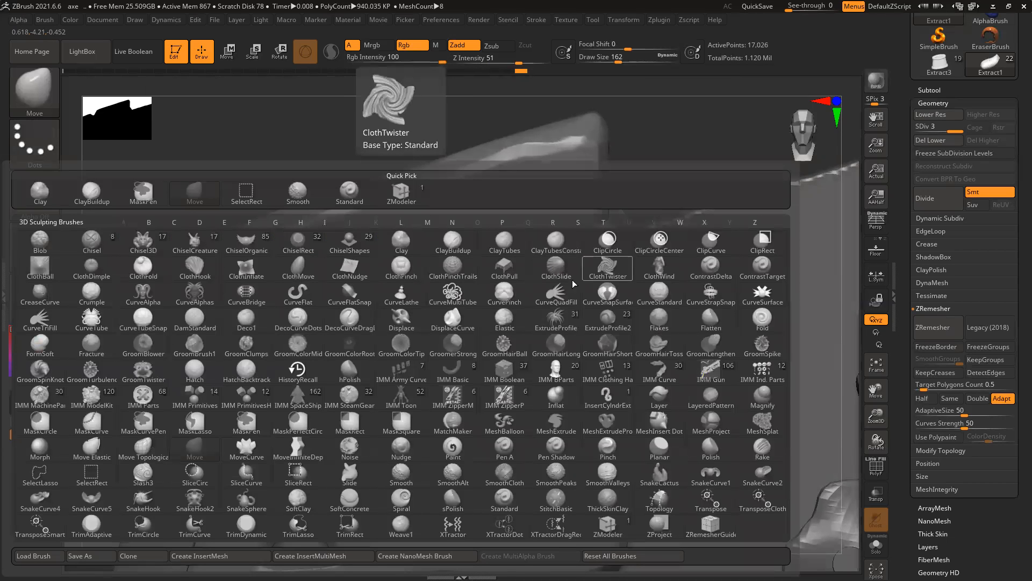
Step: Build up the strap surface with the ClayBuildup brush at draw size about 71
{"action": "left_click", "coordinate": [91, 191]}
{"action": "key", "text": "space"}
{"action": "left_click_drag", "start_coordinate": [608, 281], "coordinate": [589, 282]}
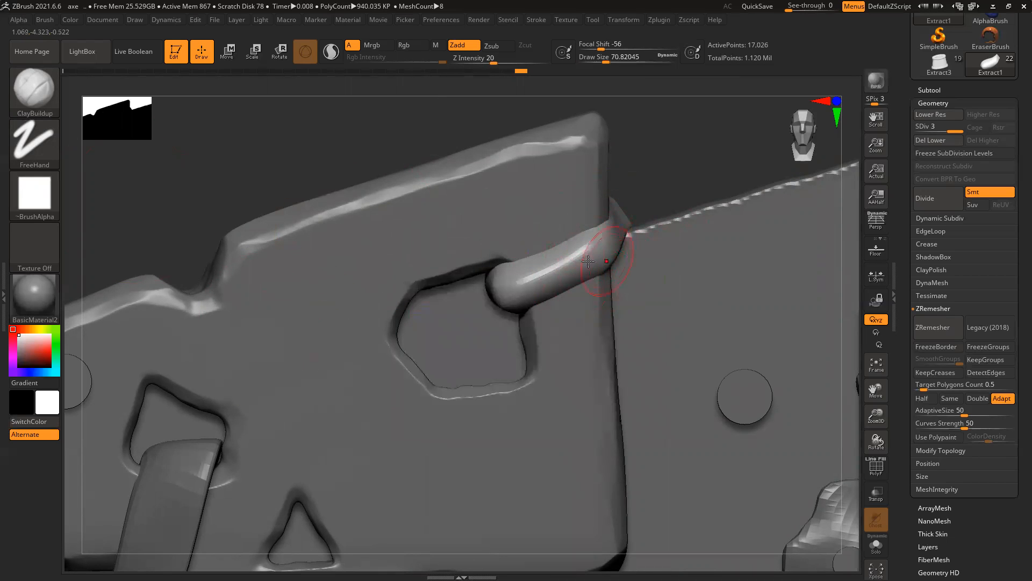
{"action": "left_click_drag", "start_coordinate": [601, 247], "coordinate": [507, 291]}
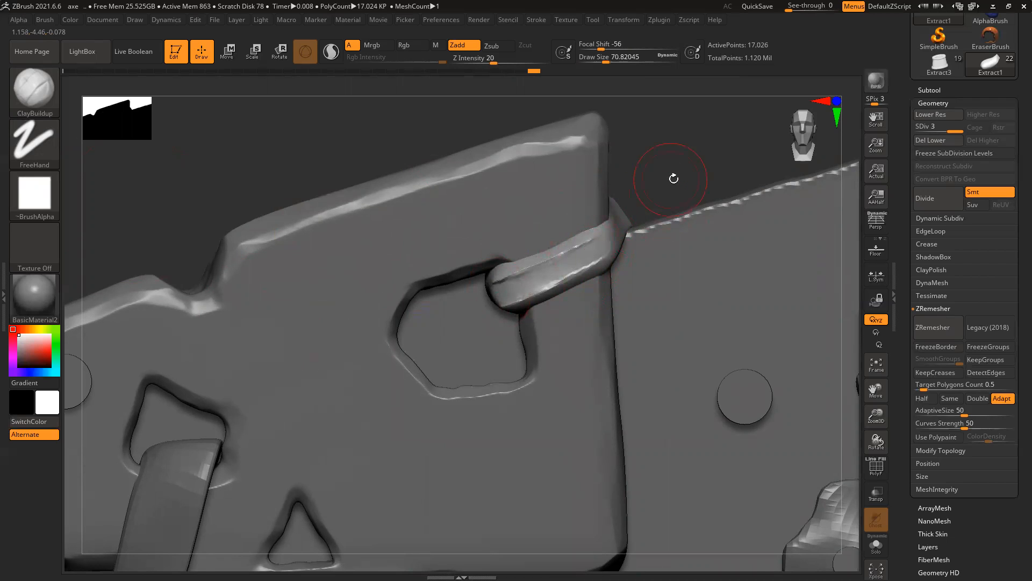
{"action": "left_click_drag", "start_coordinate": [674, 178], "coordinate": [522, 288]}
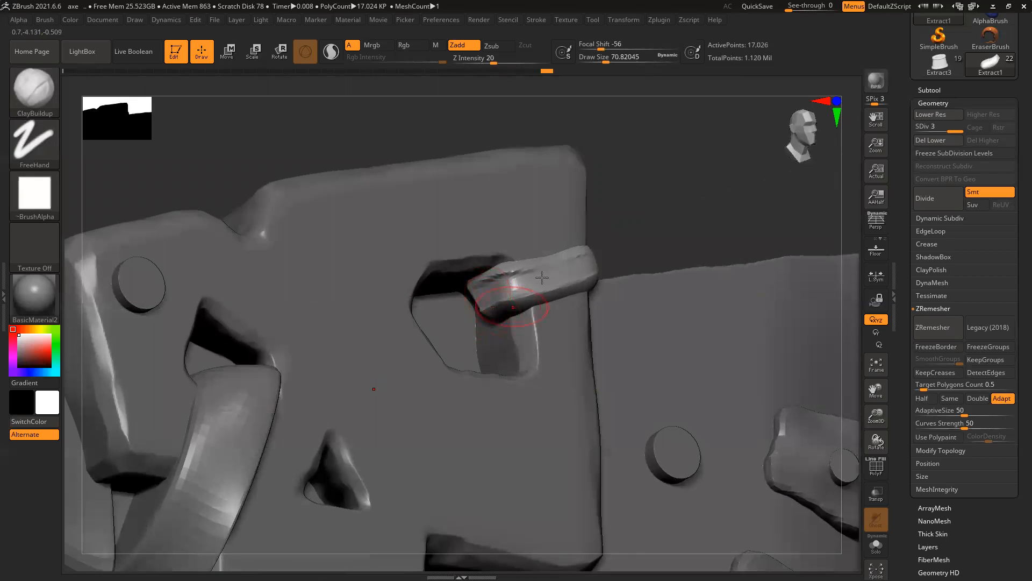
Step: Switch to a larger Move brush and pull the strap's left tip and upper edge down-left
{"action": "key", "text": "b"}
{"action": "key", "text": "m"}
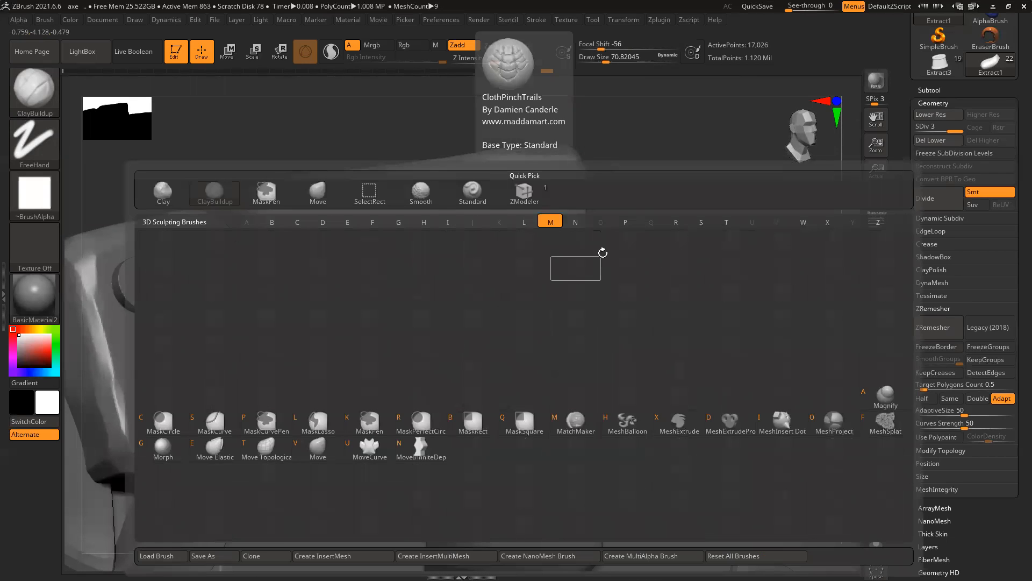
{"action": "key", "text": "v"}
{"action": "left_click_drag", "start_coordinate": [681, 231], "coordinate": [605, 284]}
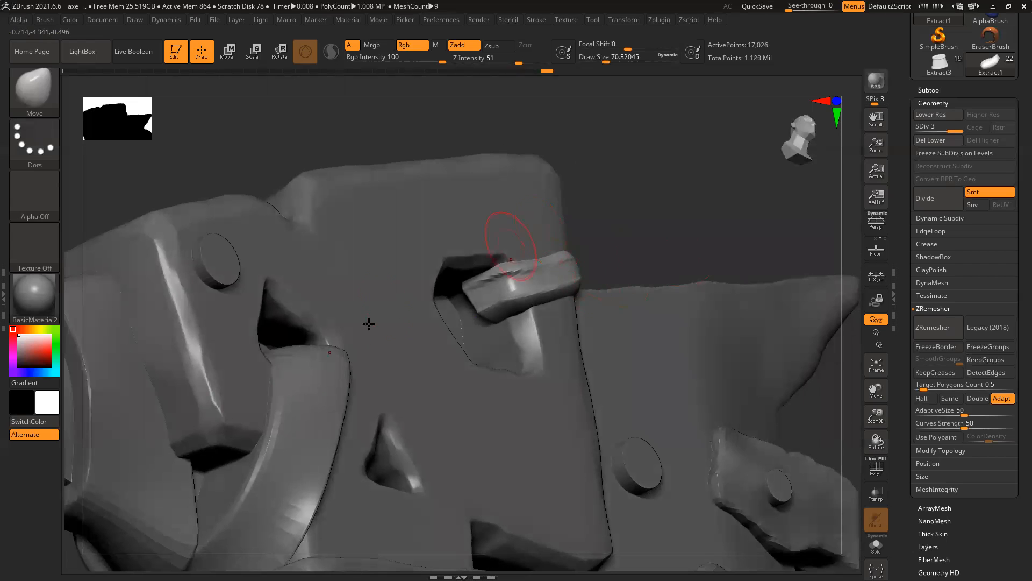
{"action": "key", "text": "bracketright"}
{"action": "left_click_drag", "start_coordinate": [478, 301], "coordinate": [460, 314]}
{"action": "mouse_move", "coordinate": [627, 247]}
{"action": "left_mouse_down"}
{"action": "mouse_move", "coordinate": [622, 237]}
{"action": "mouse_move", "coordinate": [596, 242]}
{"action": "left_mouse_up"}
{"action": "left_click_drag", "start_coordinate": [477, 318], "coordinate": [466, 336]}
{"action": "left_click_drag", "start_coordinate": [645, 298], "coordinate": [548, 318]}
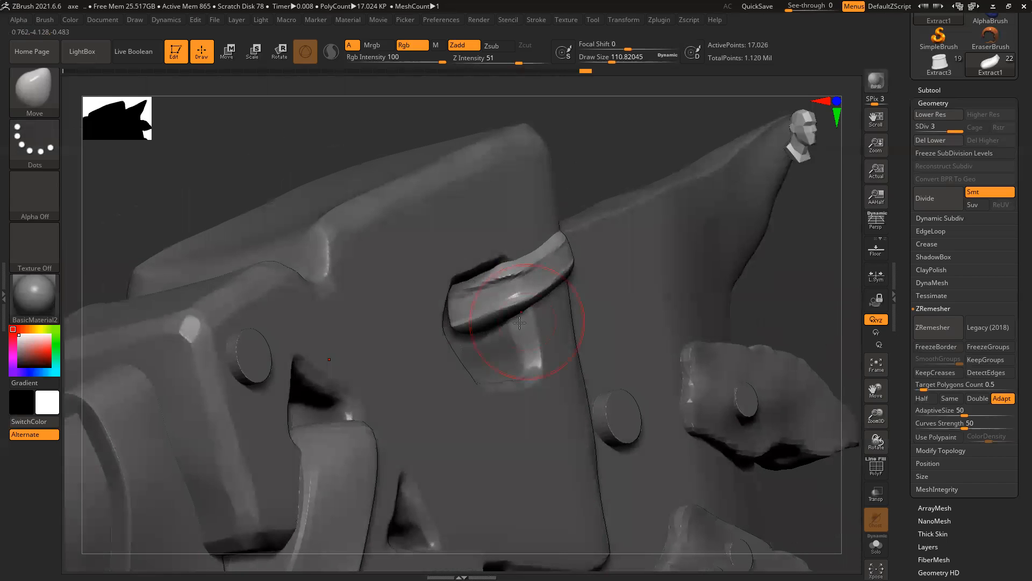
{"action": "left_click_drag", "start_coordinate": [479, 327], "coordinate": [471, 329]}
{"action": "left_click_drag", "start_coordinate": [459, 285], "coordinate": [459, 291]}
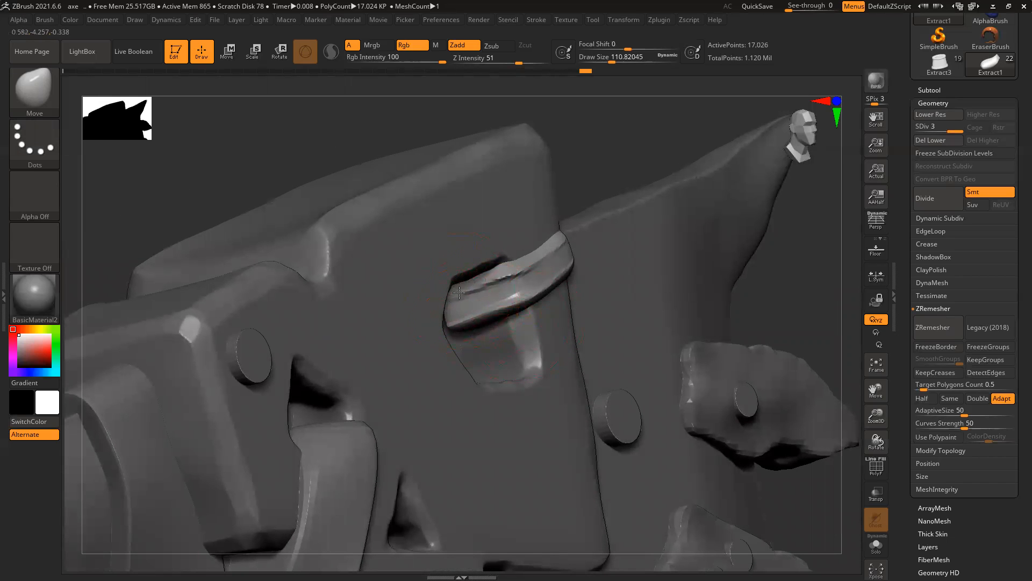
Step: Reshape the top strap's tip and edges from front and three-quarter views so it wraps the head cleanly
{"action": "right_click_drag", "start_coordinate": [743, 263], "coordinate": [737, 315], "text": "ctrl"}
{"action": "left_click_drag", "start_coordinate": [738, 316], "coordinate": [721, 357]}
{"action": "mouse_move", "coordinate": [573, 206]}
{"action": "left_mouse_down"}
{"action": "mouse_move", "coordinate": [530, 214]}
{"action": "mouse_move", "coordinate": [590, 238]}
{"action": "left_mouse_up"}
{"action": "mouse_move", "coordinate": [493, 244]}
{"action": "right_mouse_down", "text": "ctrl"}
{"action": "mouse_move", "coordinate": [525, 328]}
{"action": "mouse_move", "coordinate": [536, 311]}
{"action": "right_mouse_up", "text": "ctrl"}
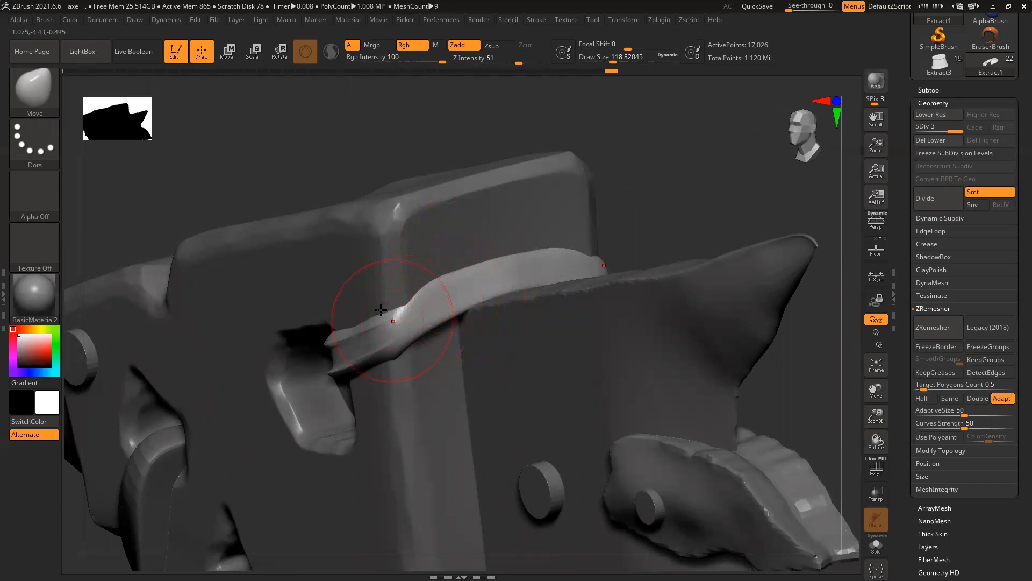
{"action": "left_click_drag", "start_coordinate": [392, 324], "coordinate": [398, 313]}
{"action": "left_click_drag", "start_coordinate": [645, 224], "coordinate": [575, 237]}
{"action": "left_click_drag", "start_coordinate": [382, 301], "coordinate": [340, 326]}
{"action": "mouse_move", "coordinate": [357, 366]}
{"action": "left_mouse_down"}
{"action": "mouse_move", "coordinate": [371, 350]}
{"action": "mouse_move", "coordinate": [348, 366]}
{"action": "left_mouse_up"}
{"action": "mouse_move", "coordinate": [385, 316]}
{"action": "left_mouse_down"}
{"action": "mouse_move", "coordinate": [430, 290]}
{"action": "mouse_move", "coordinate": [403, 295]}
{"action": "left_mouse_up"}
{"action": "left_click_drag", "start_coordinate": [419, 242], "coordinate": [430, 233]}
{"action": "left_click_drag", "start_coordinate": [521, 222], "coordinate": [420, 245]}
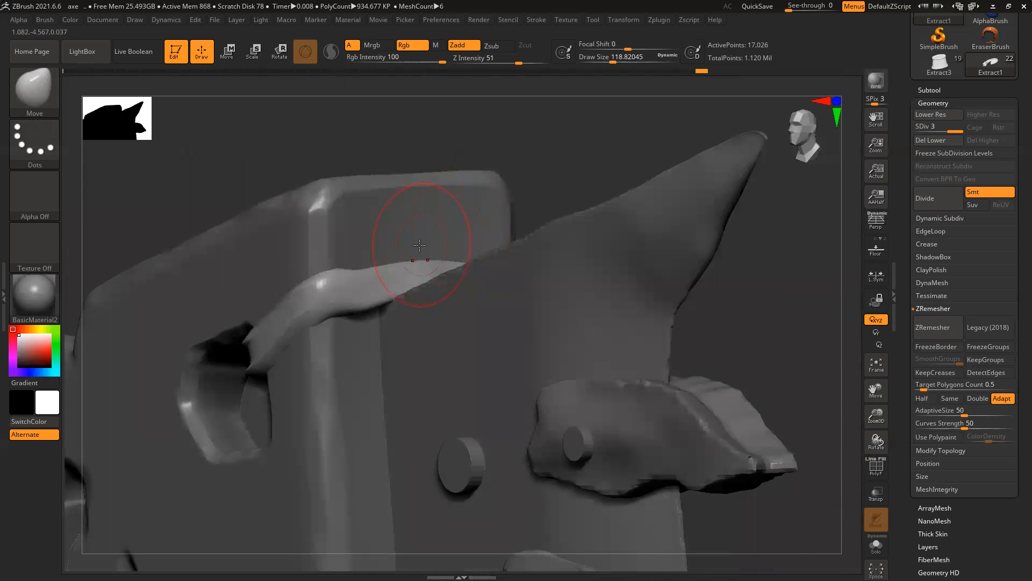
{"action": "left_click_drag", "start_coordinate": [555, 202], "coordinate": [571, 200], "text": "shift"}
Step: Add ClayBuildup ridges along the strap with a smaller brush, then QuickSave the project
{"action": "key", "text": "b"}
{"action": "key", "text": "c"}
{"action": "key", "text": "b"}
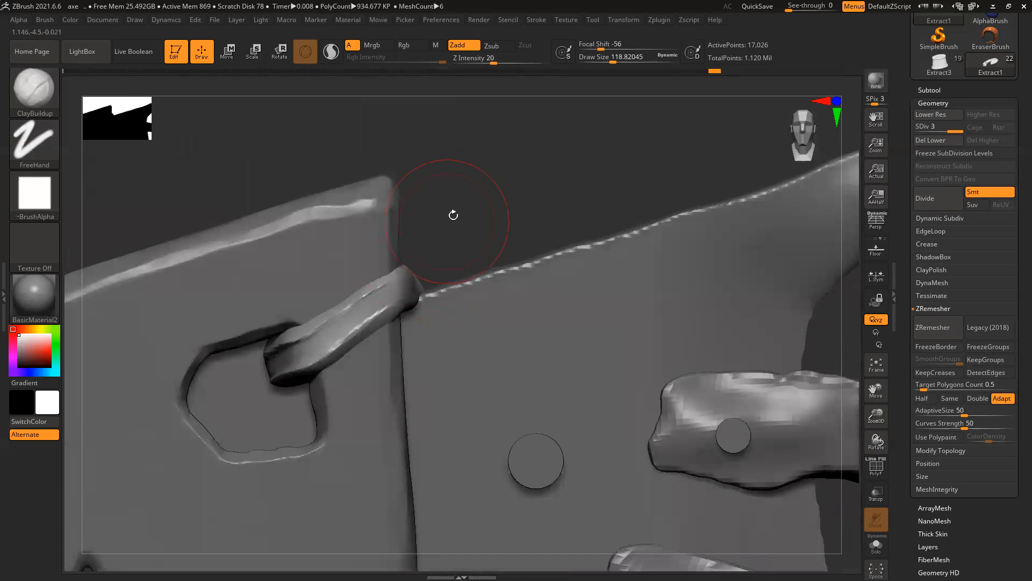
{"action": "left_click_drag", "start_coordinate": [490, 239], "coordinate": [444, 260]}
{"action": "key", "text": "bracketleft"}
{"action": "key", "text": "bracketleft"}
{"action": "left_click_drag", "start_coordinate": [299, 318], "coordinate": [473, 254]}
{"action": "mouse_move", "coordinate": [361, 303]}
{"action": "left_mouse_down"}
{"action": "mouse_move", "coordinate": [329, 317]}
{"action": "mouse_move", "coordinate": [349, 307]}
{"action": "left_mouse_up"}
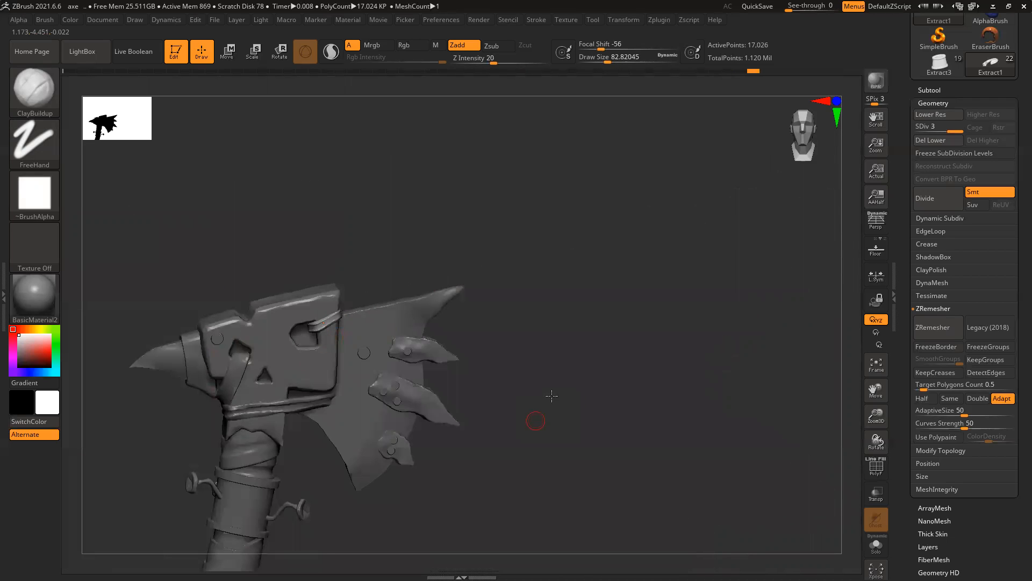
{"action": "left_click_drag", "start_coordinate": [535, 421], "coordinate": [644, 413]}
{"action": "key", "text": "ctrl+s"}
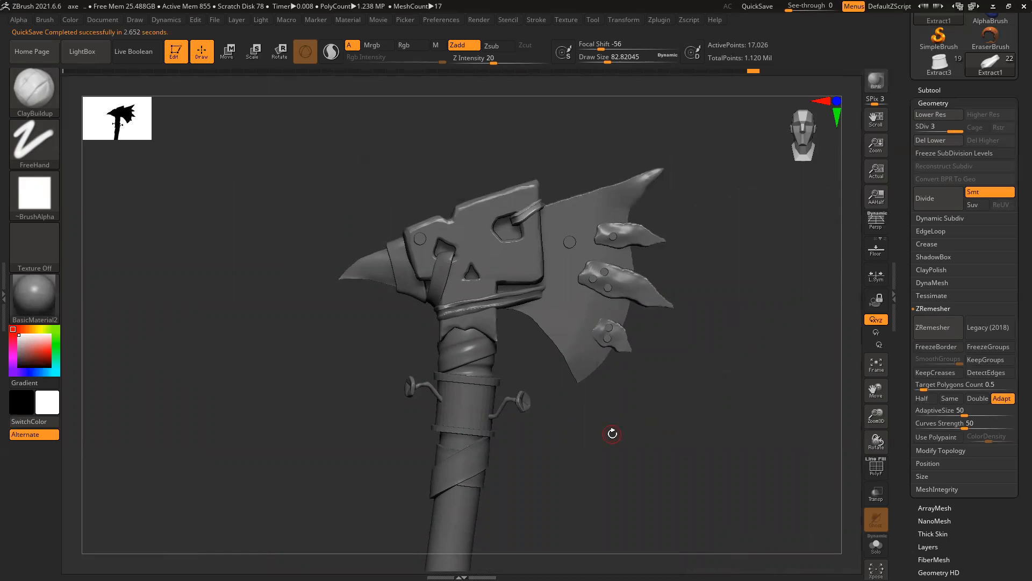
Step: Select the Extract1_1 strap through the lower-left hole and inspect it in Solo
{"action": "right_click_drag", "start_coordinate": [612, 433], "coordinate": [639, 430], "text": "alt"}
{"action": "right_click_drag", "start_coordinate": [475, 285], "coordinate": [220, 512], "text": "ctrl"}
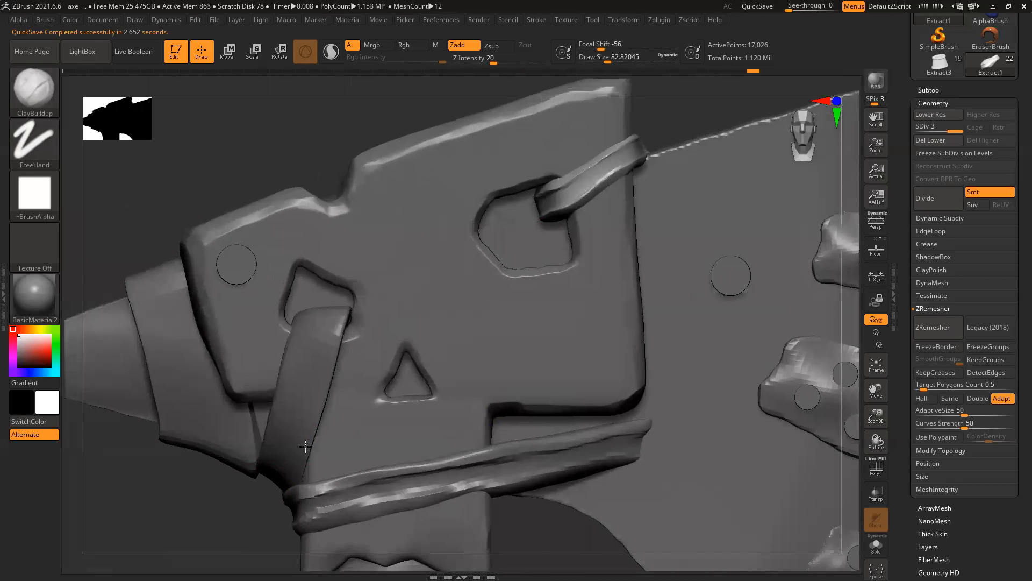
{"action": "right_click_drag", "start_coordinate": [305, 446], "coordinate": [403, 311], "text": "alt"}
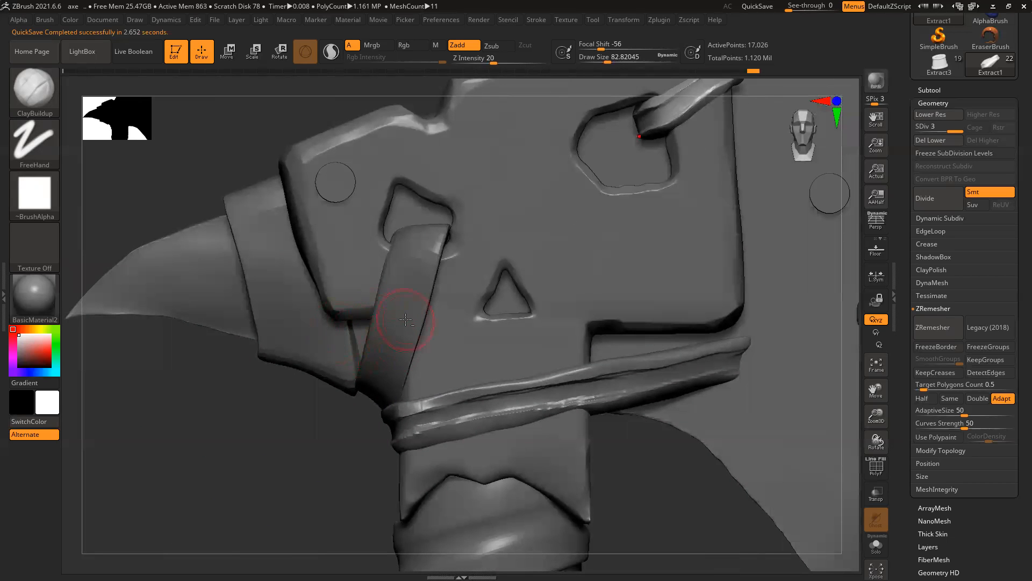
{"action": "left_click", "coordinate": [405, 319], "text": "alt"}
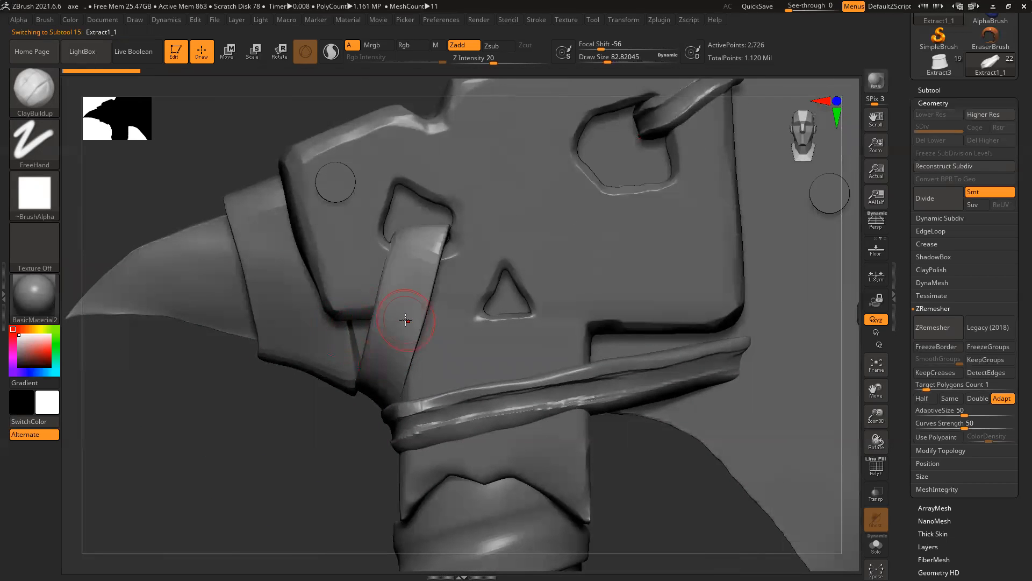
{"action": "left_click", "coordinate": [876, 545]}
{"action": "left_click_drag", "start_coordinate": [742, 517], "coordinate": [680, 486]}
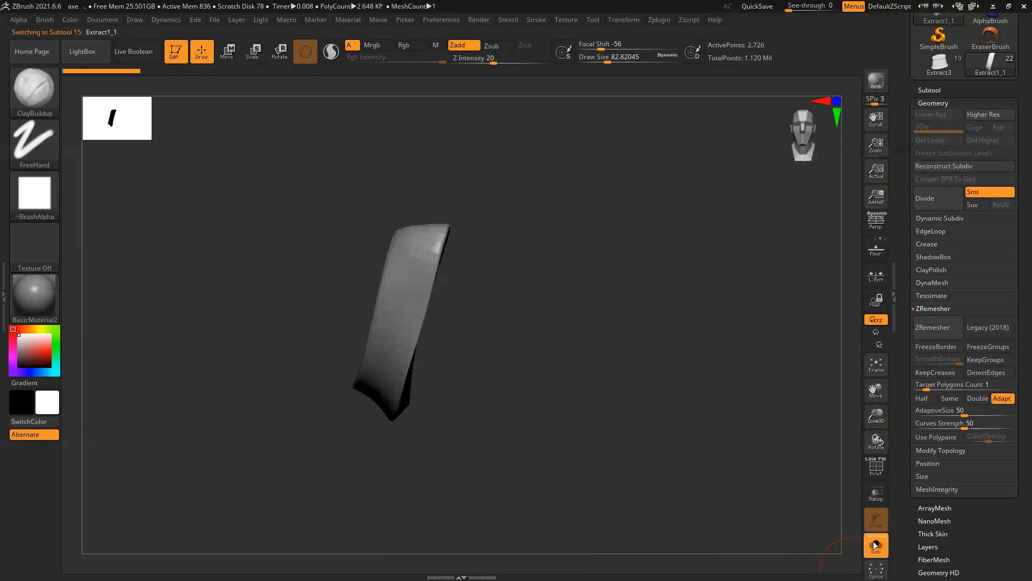
{"action": "left_click", "coordinate": [876, 546]}
Step: Subdivide the Extract1_1 strap once with Ctrl+D and tilt it slightly
{"action": "key", "text": "ctrl+d"}
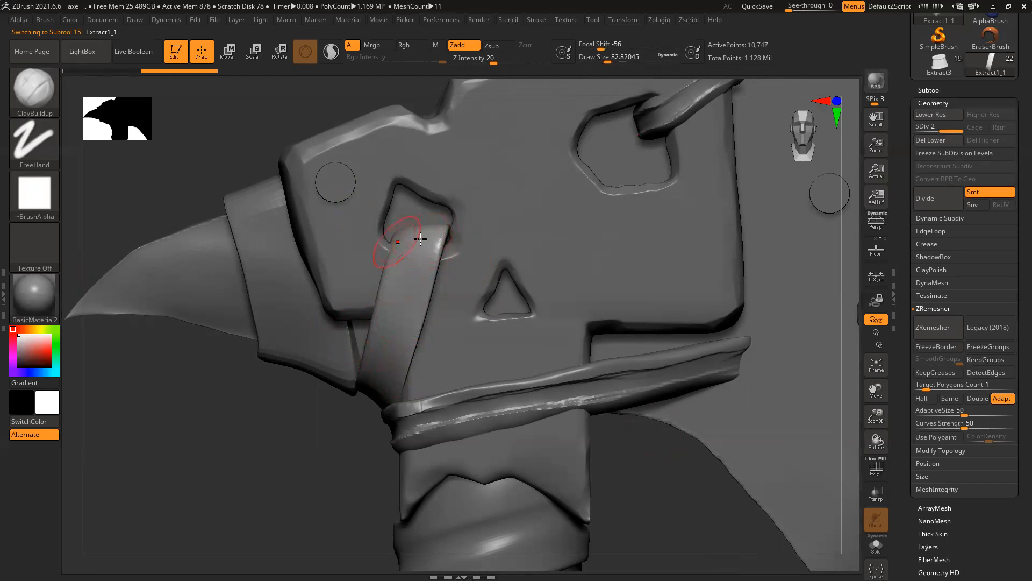
{"action": "key", "text": "r"}
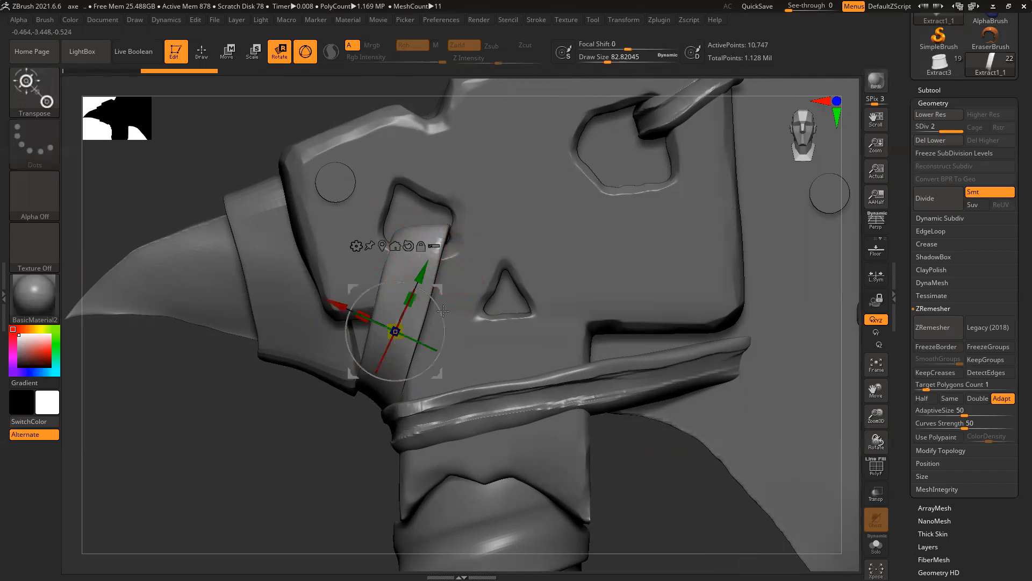
{"action": "left_click_drag", "start_coordinate": [381, 318], "coordinate": [390, 321]}
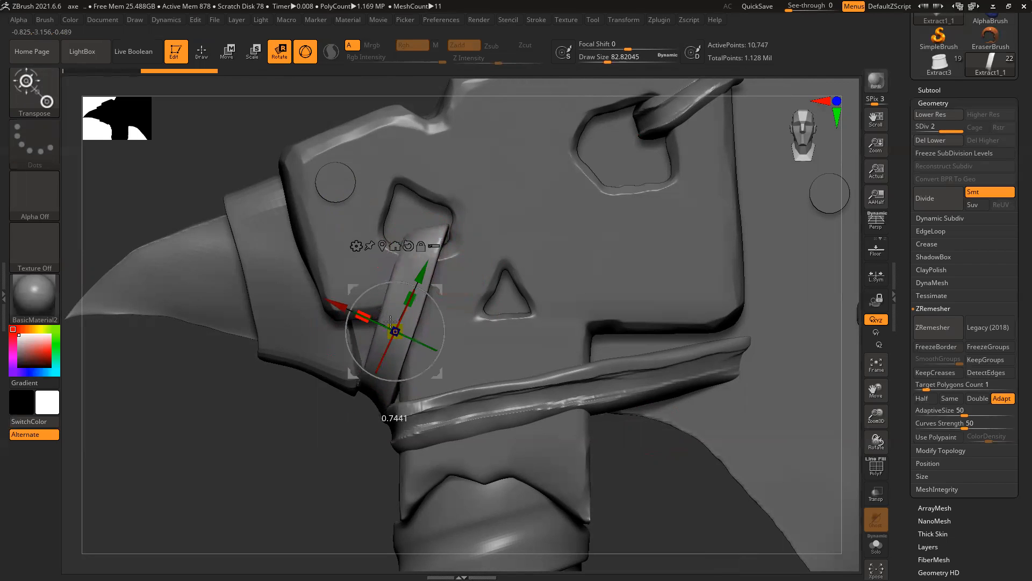
Step: With an enlarged Move brush, bend the Extract1_3 wrap strap's left end down
{"action": "key", "text": "b"}
{"action": "key", "text": "m"}
{"action": "key", "text": "v"}
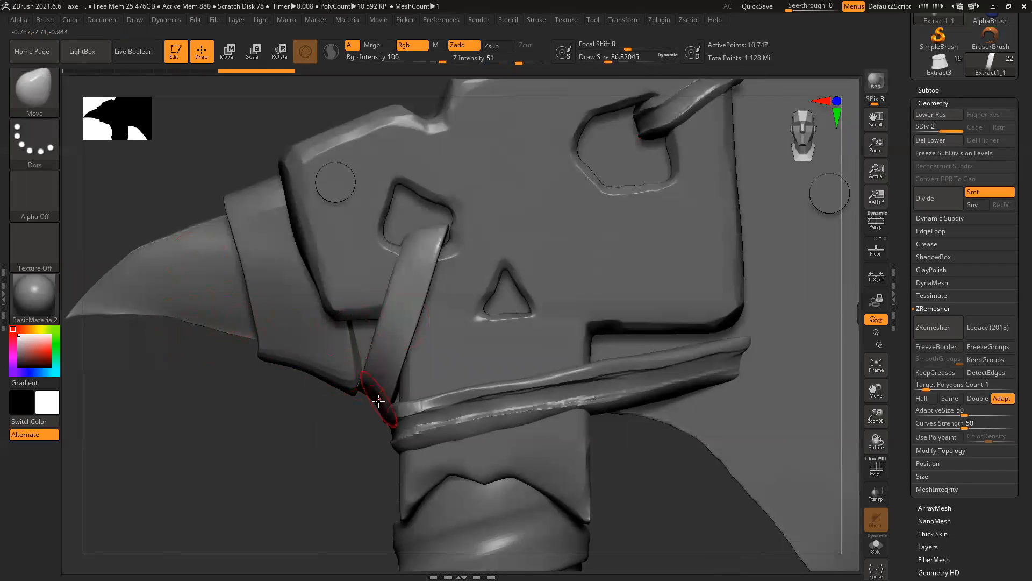
{"action": "key", "text": "bracketright"}
{"action": "key", "text": "bracketright"}
{"action": "left_click", "coordinate": [434, 428], "text": "alt"}
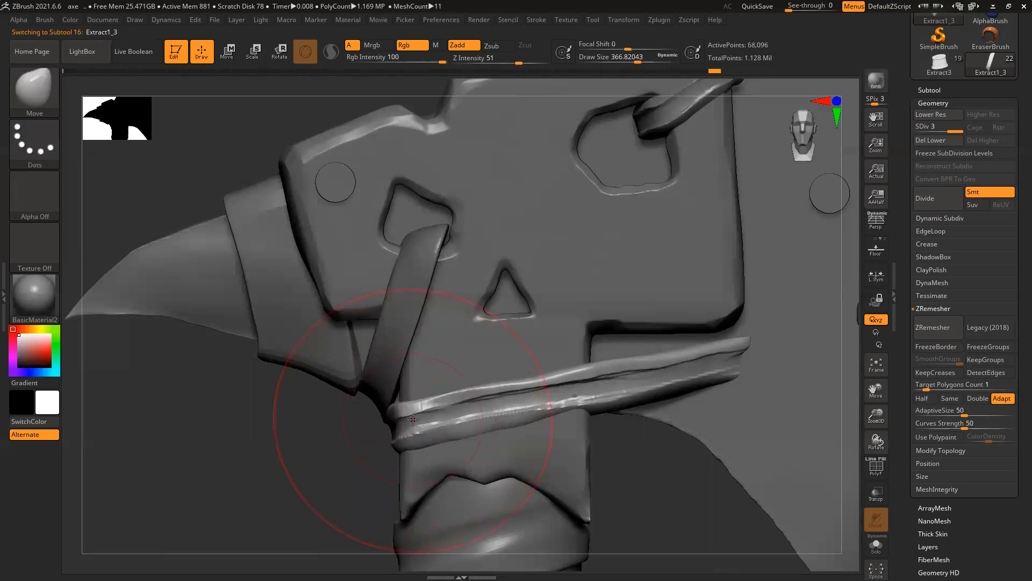
{"action": "mouse_move", "coordinate": [407, 417]}
{"action": "left_mouse_down"}
{"action": "mouse_move", "coordinate": [388, 430]}
{"action": "mouse_move", "coordinate": [392, 440]}
{"action": "left_mouse_up"}
{"action": "mouse_move", "coordinate": [513, 396]}
{"action": "left_mouse_down"}
{"action": "mouse_move", "coordinate": [569, 397]}
{"action": "mouse_move", "coordinate": [586, 386]}
{"action": "left_mouse_up"}
{"action": "left_click_drag", "start_coordinate": [393, 374], "coordinate": [396, 385]}
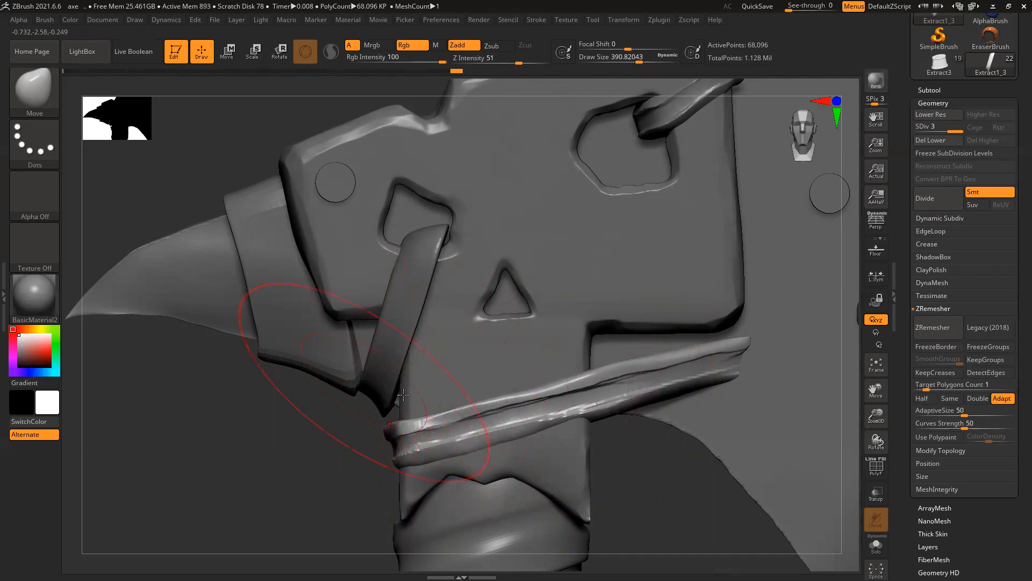
Step: Nudge Extract1_1's lower end against the collar, then select the Extract0 leather piece
{"action": "left_click", "coordinate": [379, 370], "text": "alt"}
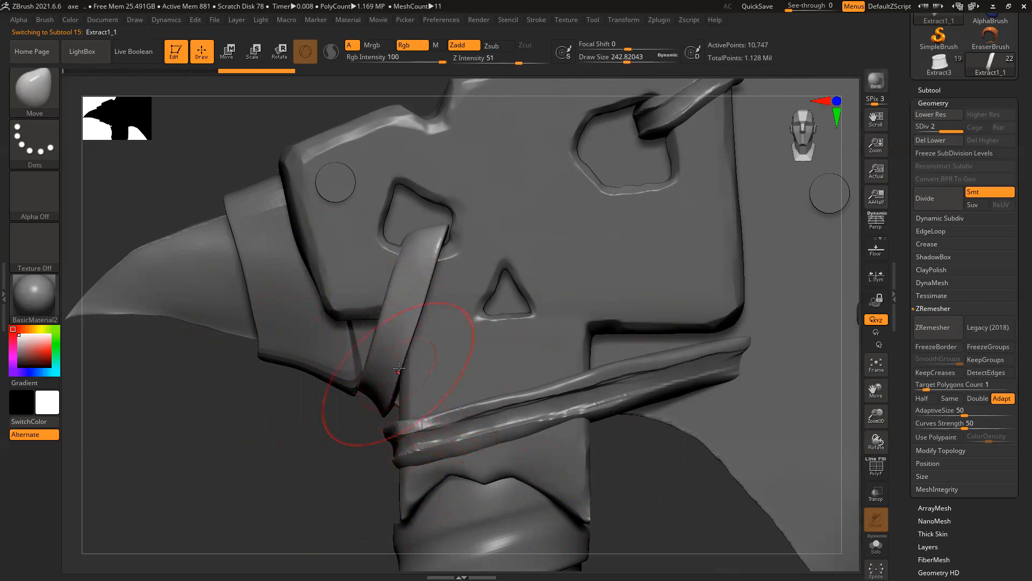
{"action": "left_click_drag", "start_coordinate": [385, 357], "coordinate": [392, 380]}
{"action": "left_click_drag", "start_coordinate": [382, 419], "coordinate": [381, 403]}
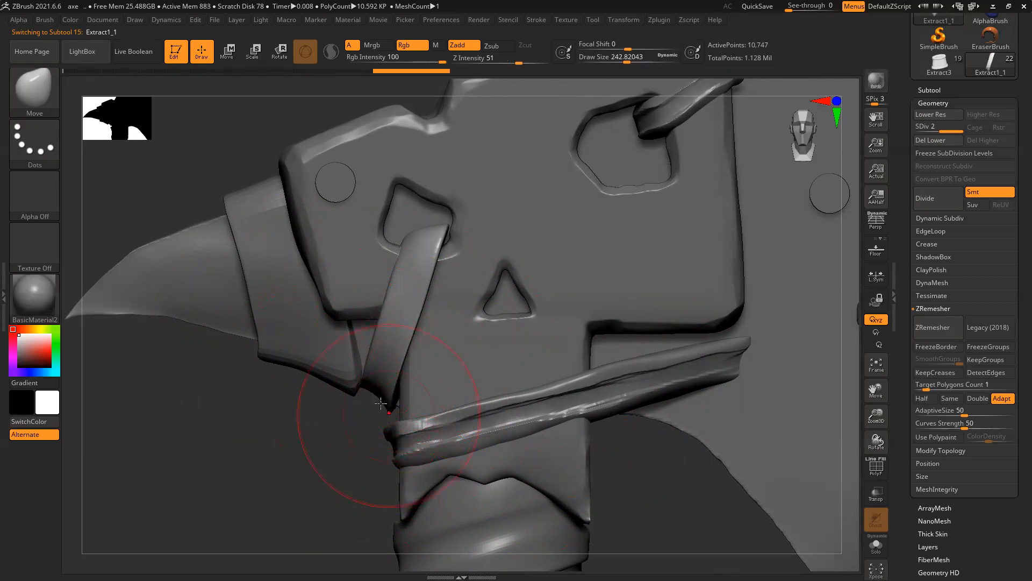
{"action": "left_click", "coordinate": [324, 370], "text": "alt"}
Step: Narrow the Extract0 piece on X, shift it left and tilt it about 5 degrees
{"action": "key", "text": "e"}
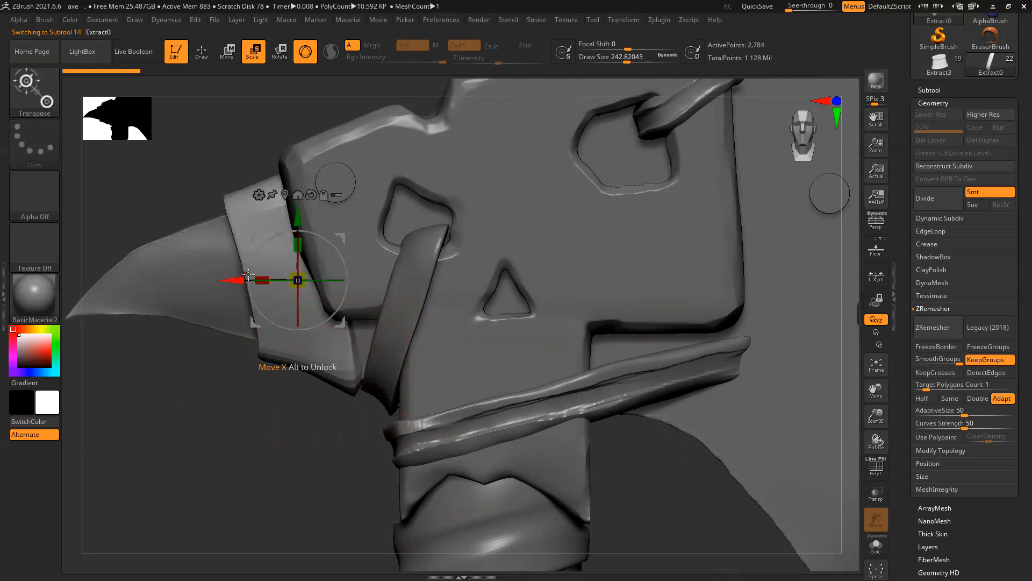
{"action": "mouse_move", "coordinate": [345, 262]}
{"action": "left_mouse_down"}
{"action": "mouse_move", "coordinate": [321, 245]}
{"action": "mouse_move", "coordinate": [342, 256]}
{"action": "left_mouse_up"}
{"action": "left_click_drag", "start_coordinate": [261, 287], "coordinate": [304, 279]}
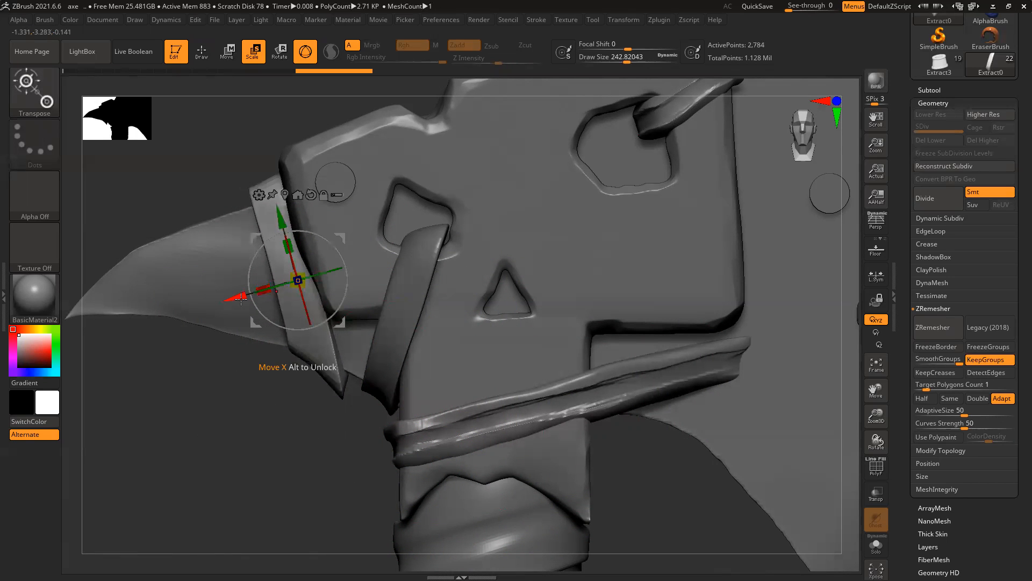
{"action": "left_click_drag", "start_coordinate": [240, 296], "coordinate": [234, 297]}
{"action": "left_click_drag", "start_coordinate": [338, 283], "coordinate": [344, 280]}
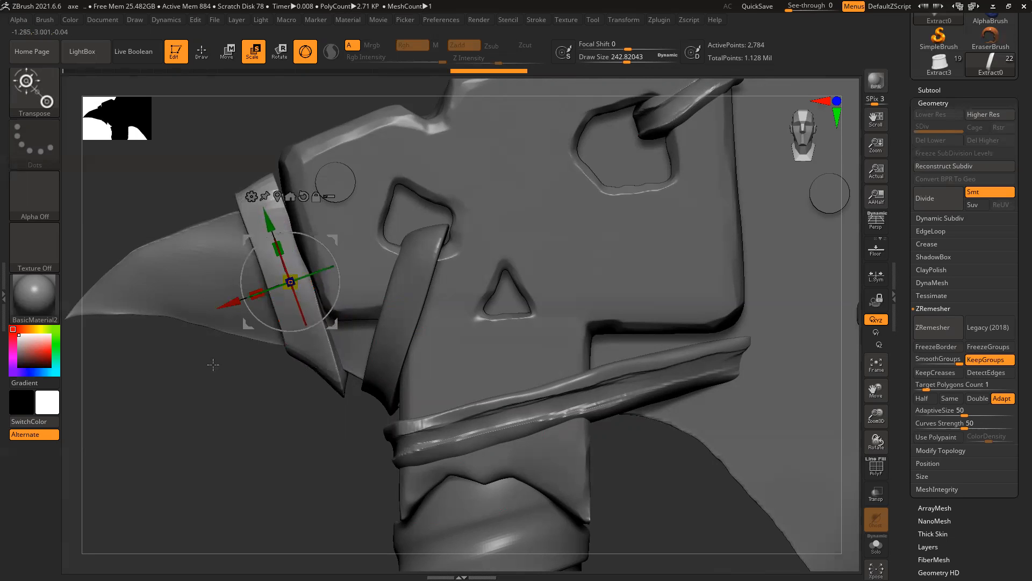
Step: Switch to the ClayBuildup brush and reselect the Extract1_1 strap
{"action": "key", "text": "b"}
{"action": "key", "text": "c"}
{"action": "key", "text": "b"}
{"action": "left_click", "coordinate": [407, 321], "text": "alt"}
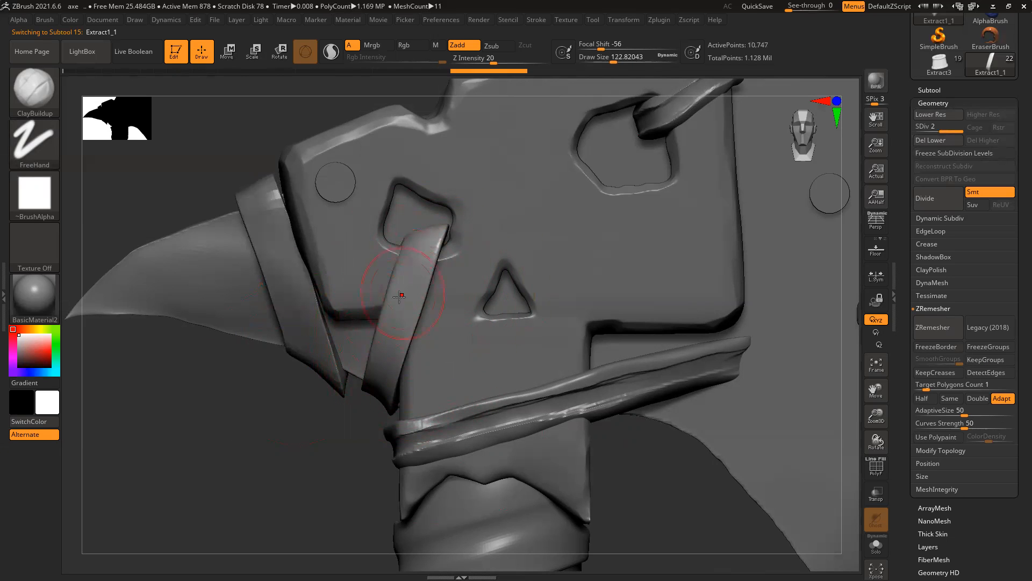
Step: With an enlarged Move brush, pull the strap's inner and outer edges and lower curve into shape
{"action": "left_click_drag", "start_coordinate": [303, 434], "coordinate": [417, 336]}
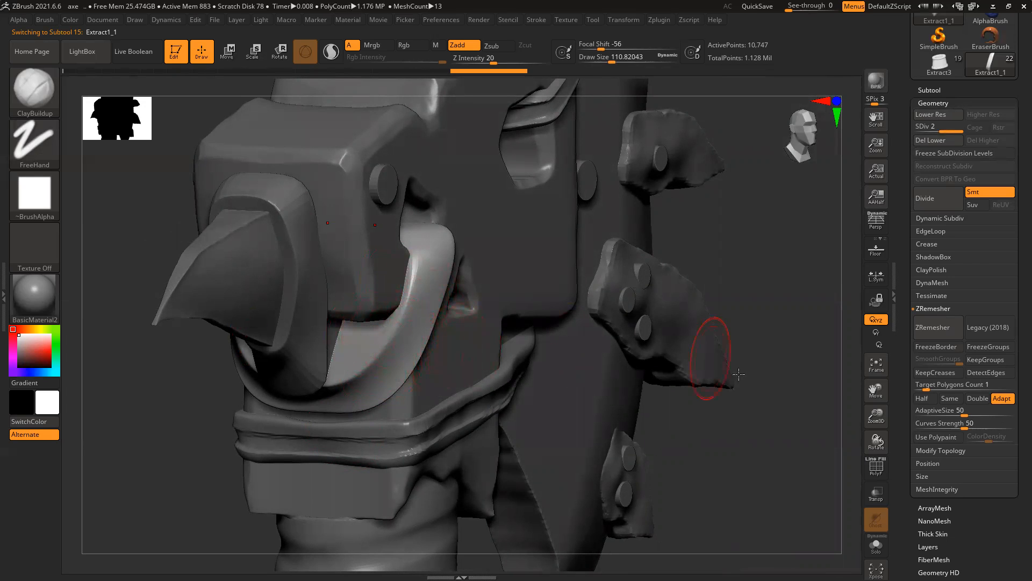
{"action": "left_click_drag", "start_coordinate": [750, 416], "coordinate": [719, 403]}
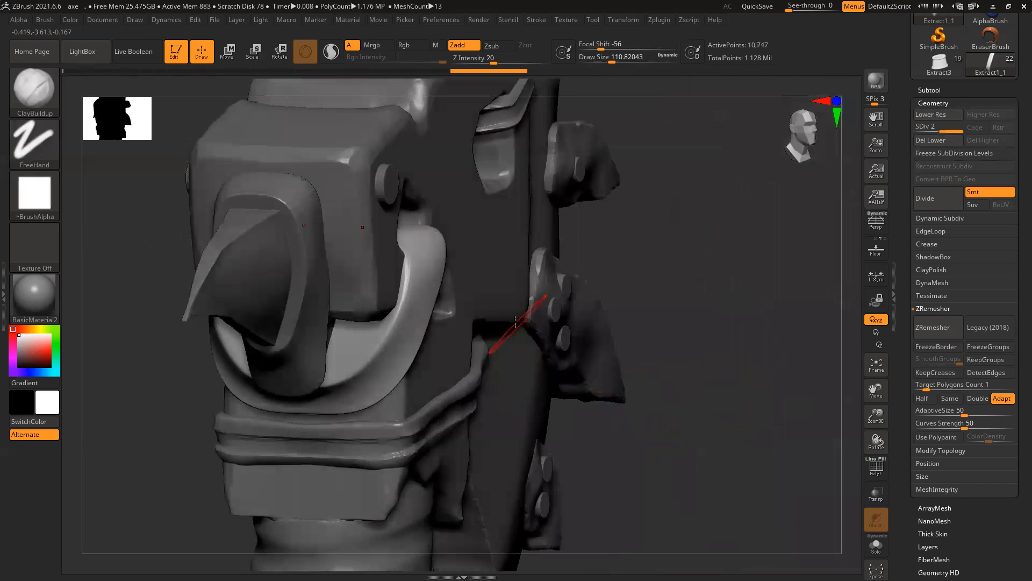
{"action": "key", "text": "b"}
{"action": "key", "text": "m"}
{"action": "key", "text": "v"}
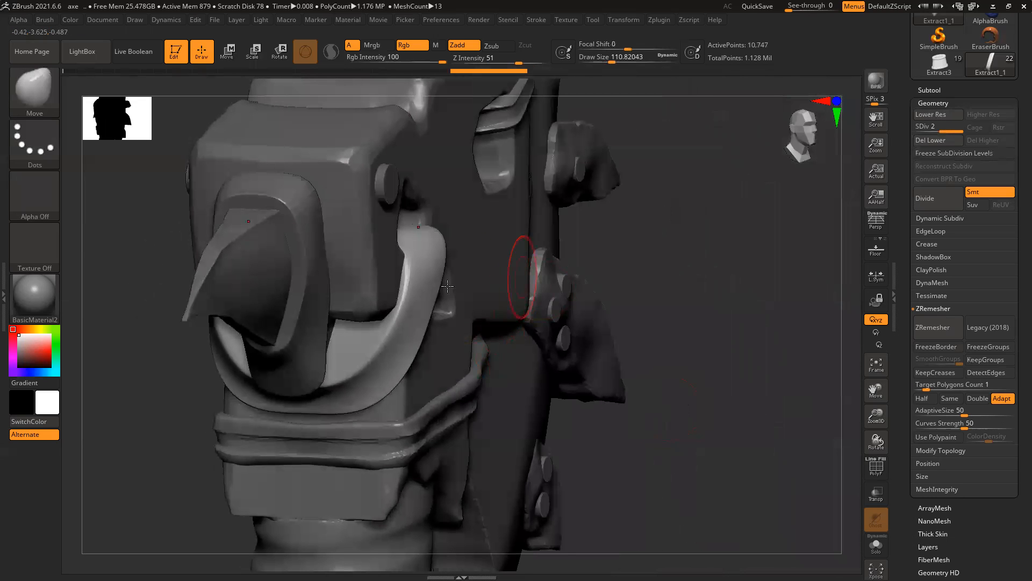
{"action": "key", "text": "bracketright"}
{"action": "key", "text": "bracketright"}
{"action": "mouse_move", "coordinate": [411, 242]}
{"action": "left_mouse_down"}
{"action": "mouse_move", "coordinate": [444, 246]}
{"action": "mouse_move", "coordinate": [430, 248]}
{"action": "left_mouse_up"}
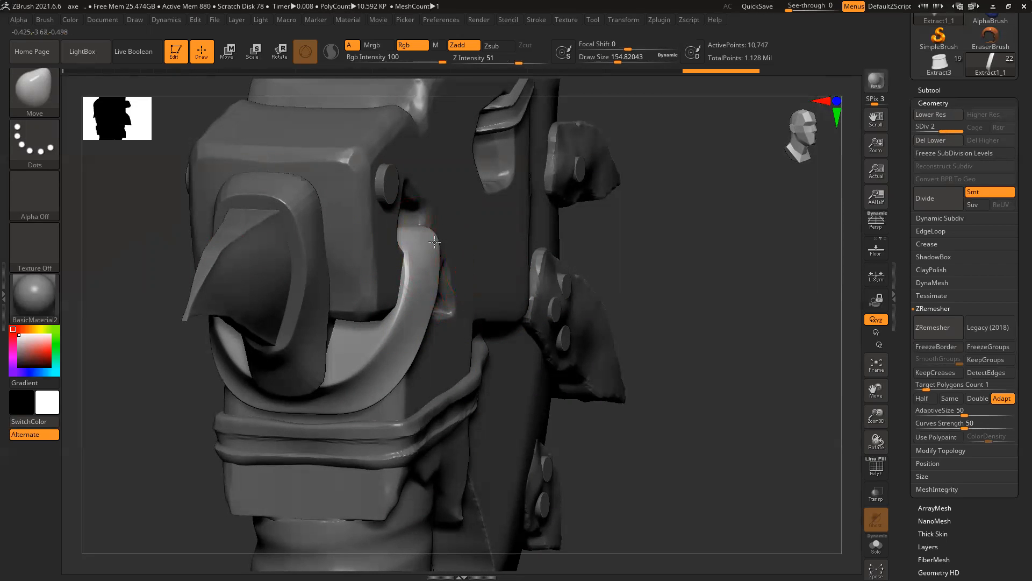
{"action": "left_click_drag", "start_coordinate": [414, 307], "coordinate": [421, 283]}
{"action": "left_click_drag", "start_coordinate": [391, 370], "coordinate": [364, 368]}
{"action": "mouse_move", "coordinate": [353, 385]}
{"action": "left_mouse_down"}
{"action": "mouse_move", "coordinate": [347, 373]}
{"action": "mouse_move", "coordinate": [384, 356]}
{"action": "mouse_move", "coordinate": [377, 347]}
{"action": "mouse_move", "coordinate": [395, 338]}
{"action": "mouse_move", "coordinate": [357, 363]}
{"action": "mouse_move", "coordinate": [348, 394]}
{"action": "mouse_move", "coordinate": [335, 405]}
{"action": "mouse_move", "coordinate": [333, 393]}
{"action": "left_mouse_up"}
{"action": "left_click_drag", "start_coordinate": [719, 362], "coordinate": [686, 258]}
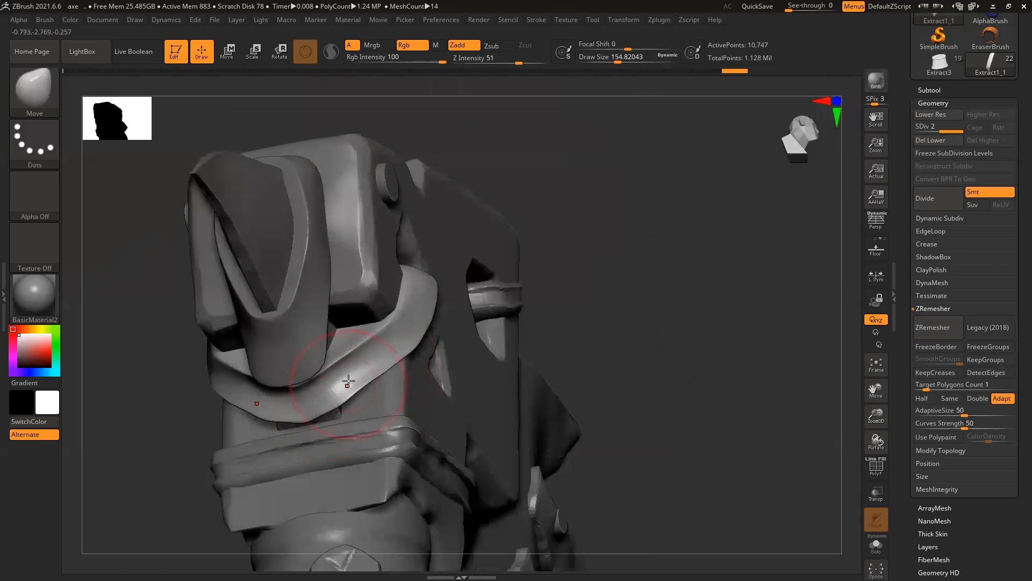
{"action": "left_click_drag", "start_coordinate": [298, 396], "coordinate": [269, 404]}
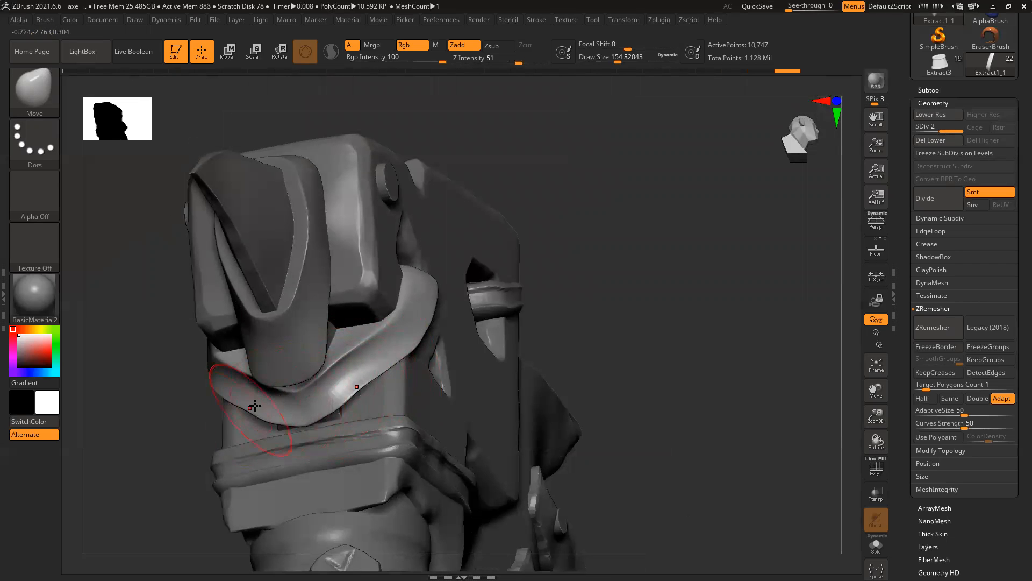
Step: Adjust the strap's upper edge, then view the strap alone from the front
{"action": "left_click_drag", "start_coordinate": [160, 381], "coordinate": [286, 398]}
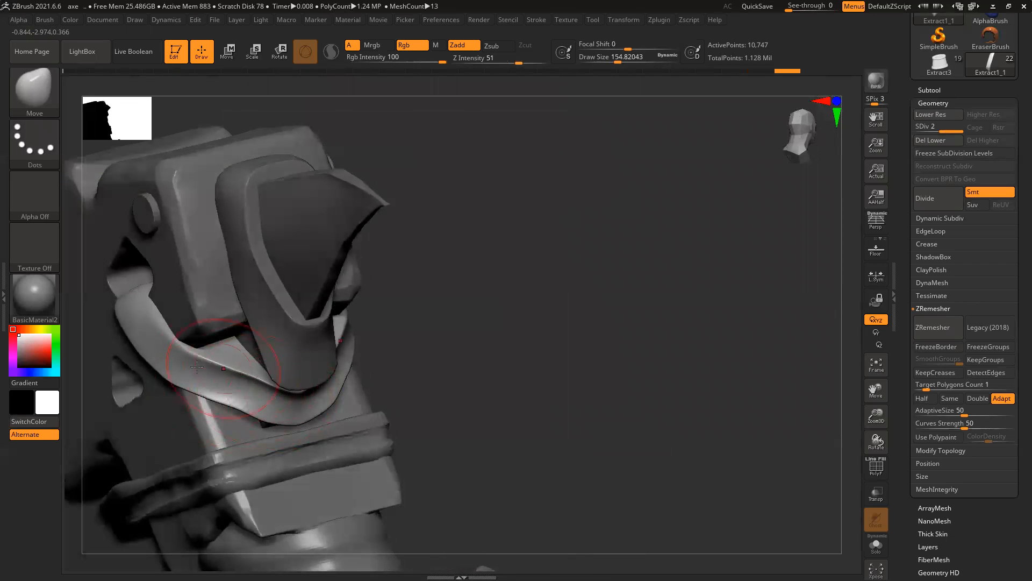
{"action": "mouse_move", "coordinate": [214, 378]}
{"action": "left_mouse_down"}
{"action": "mouse_move", "coordinate": [245, 329]}
{"action": "mouse_move", "coordinate": [250, 339]}
{"action": "left_mouse_up"}
{"action": "mouse_move", "coordinate": [454, 326]}
{"action": "left_mouse_down"}
{"action": "mouse_move", "coordinate": [438, 329]}
{"action": "mouse_move", "coordinate": [463, 338]}
{"action": "left_mouse_up"}
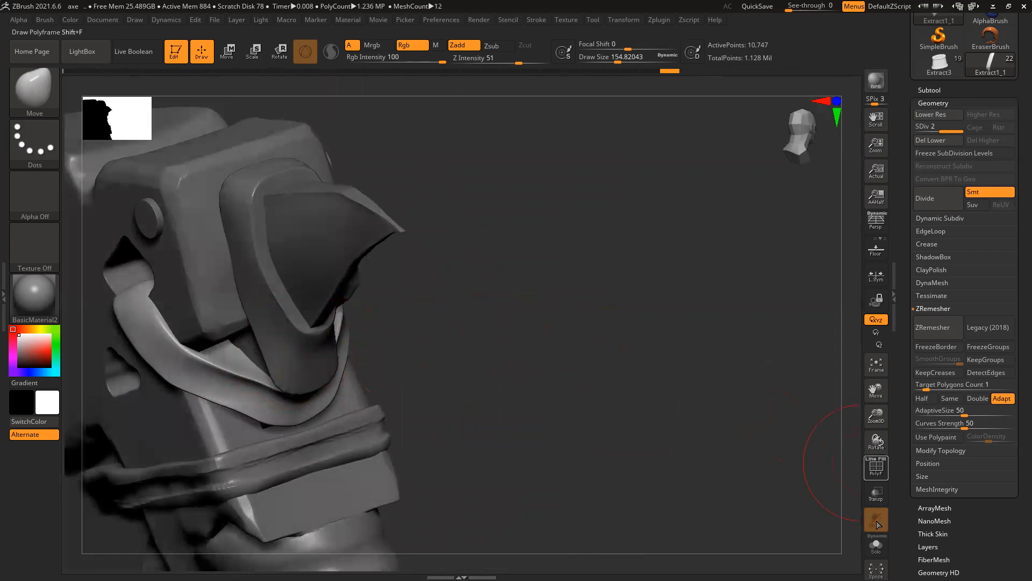
{"action": "left_click", "coordinate": [876, 545]}
{"action": "mouse_move", "coordinate": [510, 350]}
{"action": "left_mouse_down", "text": "shift"}
{"action": "mouse_move", "coordinate": [318, 327]}
{"action": "mouse_move", "coordinate": [281, 279]}
{"action": "mouse_move", "coordinate": [258, 274]}
{"action": "left_mouse_up", "text": "shift"}
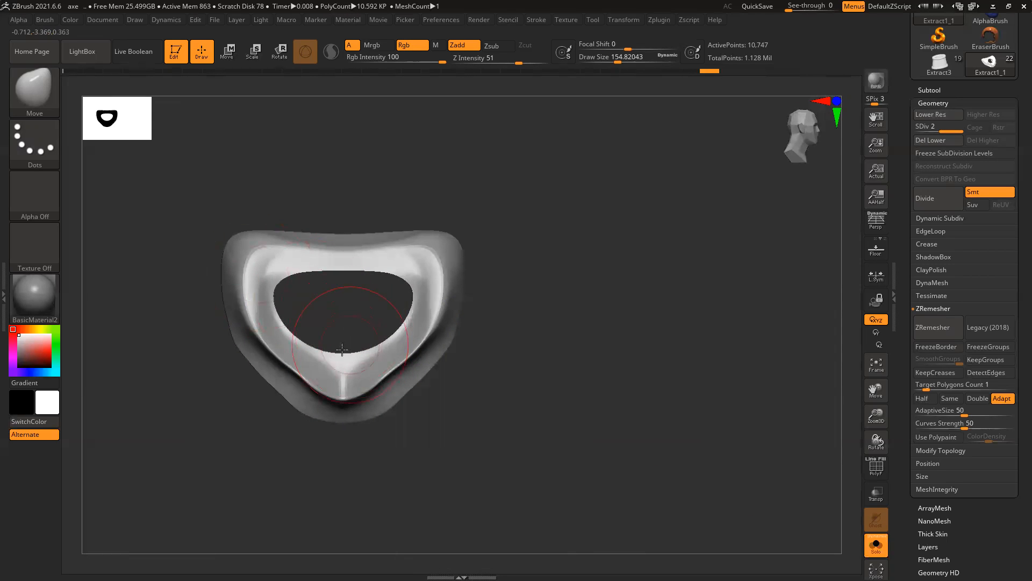
Step: Widen the strap's hole by pulling its sides and upper corners outward
{"action": "mouse_move", "coordinate": [568, 341]}
{"action": "left_mouse_down"}
{"action": "mouse_move", "coordinate": [588, 338]}
{"action": "mouse_move", "coordinate": [458, 323]}
{"action": "left_mouse_up"}
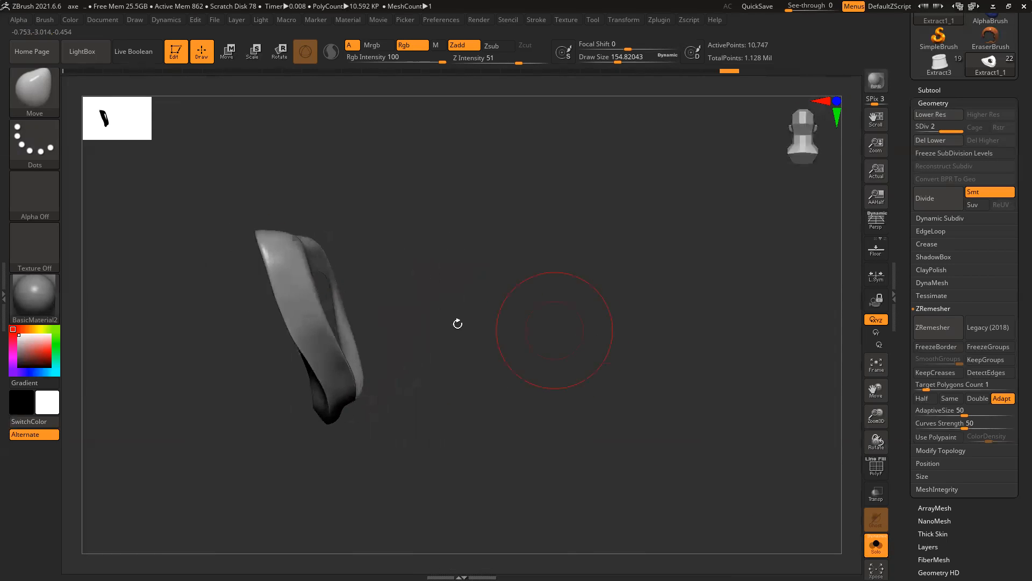
{"action": "left_click_drag", "start_coordinate": [346, 336], "coordinate": [345, 370]}
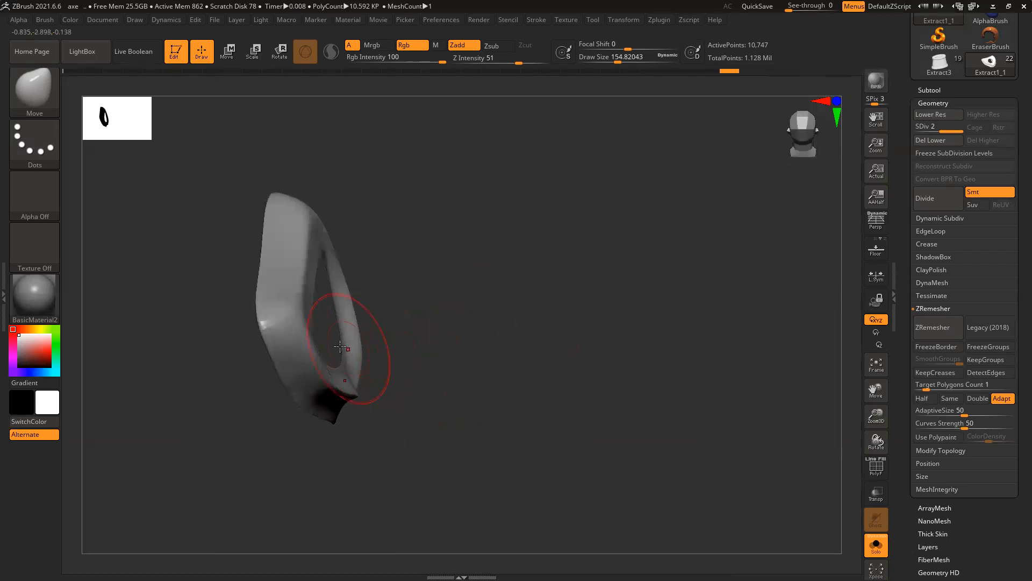
{"action": "mouse_move", "coordinate": [390, 305]}
{"action": "left_mouse_down"}
{"action": "mouse_move", "coordinate": [483, 328]}
{"action": "mouse_move", "coordinate": [529, 299]}
{"action": "left_mouse_up"}
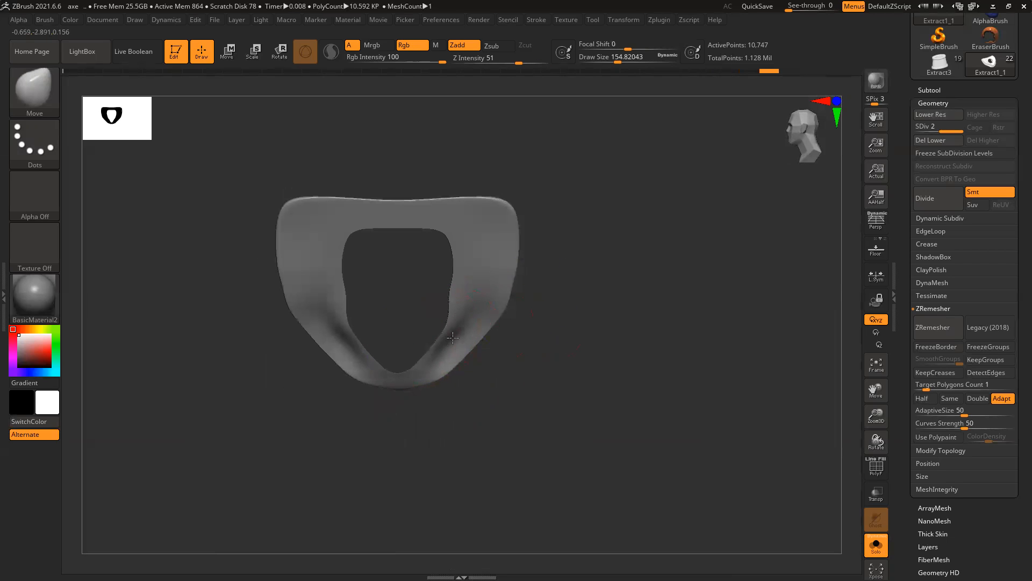
{"action": "left_click_drag", "start_coordinate": [454, 292], "coordinate": [473, 290]}
{"action": "left_click_drag", "start_coordinate": [460, 253], "coordinate": [504, 227]}
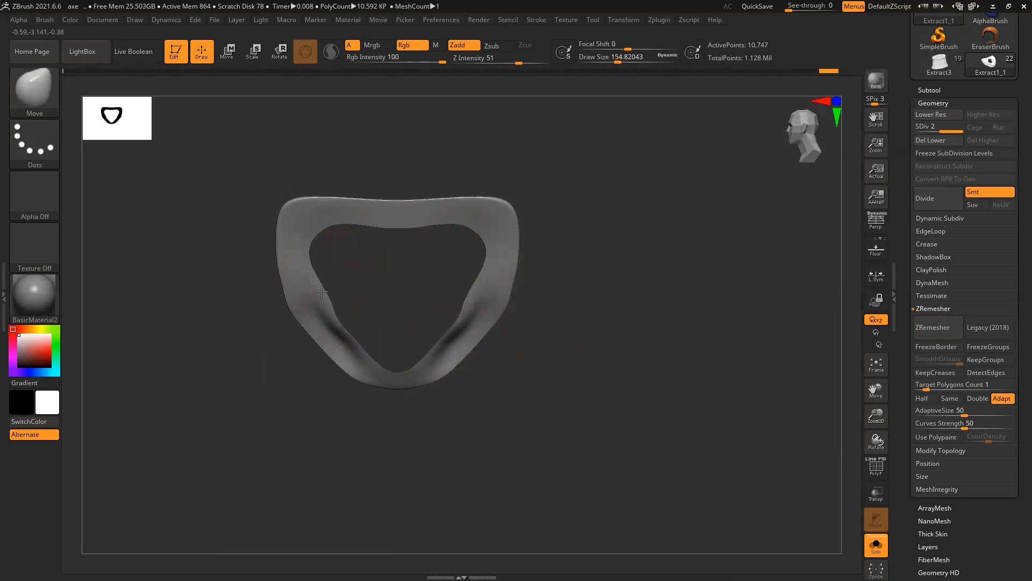
Step: Turn Solo off and recentre the full axe in a front view
{"action": "left_click", "coordinate": [876, 544]}
{"action": "left_click_drag", "start_coordinate": [698, 366], "coordinate": [629, 367]}
{"action": "mouse_move", "coordinate": [613, 369]}
{"action": "left_mouse_down", "text": "shift"}
{"action": "mouse_move", "coordinate": [546, 357]}
{"action": "mouse_move", "coordinate": [625, 360]}
{"action": "mouse_move", "coordinate": [541, 339]}
{"action": "mouse_move", "coordinate": [408, 364]}
{"action": "left_mouse_up", "text": "shift"}
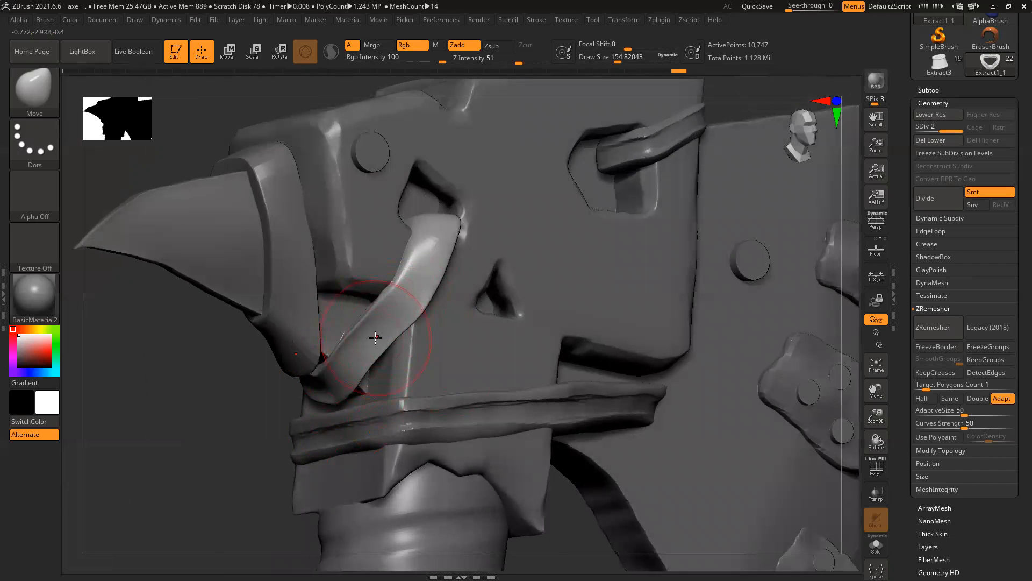
Step: Pick the TrimDynamic brush, tune its Draw Size, and flatten ridges on the strap
{"action": "left_click", "coordinate": [34, 78]}
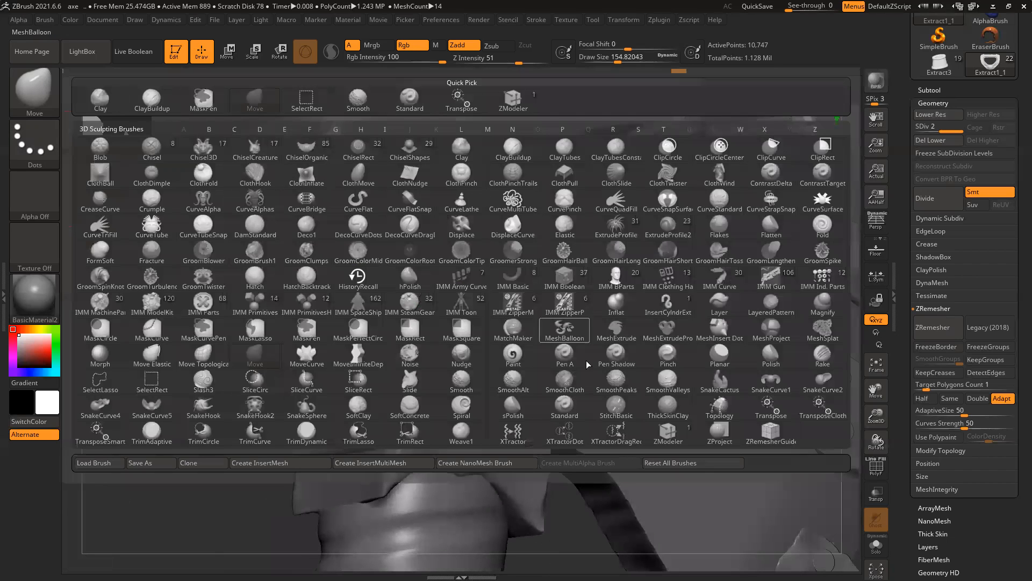
{"action": "left_click", "coordinate": [299, 431]}
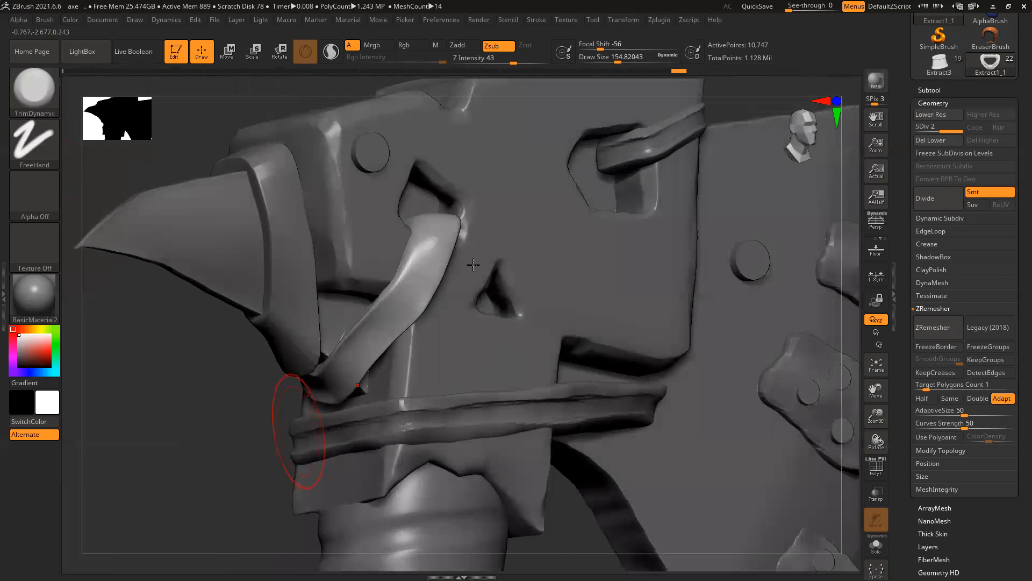
{"action": "key", "text": "bracketleft"}
{"action": "key", "text": "bracketleft"}
{"action": "right_click_drag", "start_coordinate": [391, 327], "coordinate": [408, 404], "text": "ctrl"}
{"action": "key", "text": "bracketleft"}
{"action": "key", "text": "bracketleft"}
{"action": "key", "text": "bracketleft"}
{"action": "key", "text": "bracketleft"}
{"action": "key", "text": "bracketleft"}
{"action": "key", "text": "bracketleft"}
{"action": "key", "text": "bracketleft"}
{"action": "key", "text": "bracketleft"}
{"action": "key", "text": "bracketleft"}
{"action": "key", "text": "bracketleft"}
{"action": "key", "text": "bracketleft"}
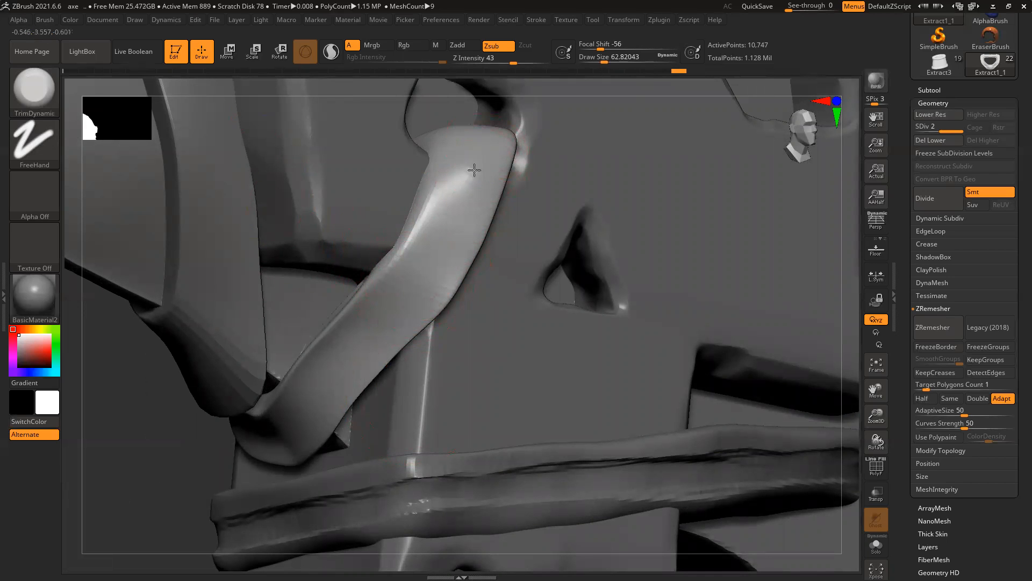
{"action": "key", "text": "bracketright"}
{"action": "key", "text": "bracketright"}
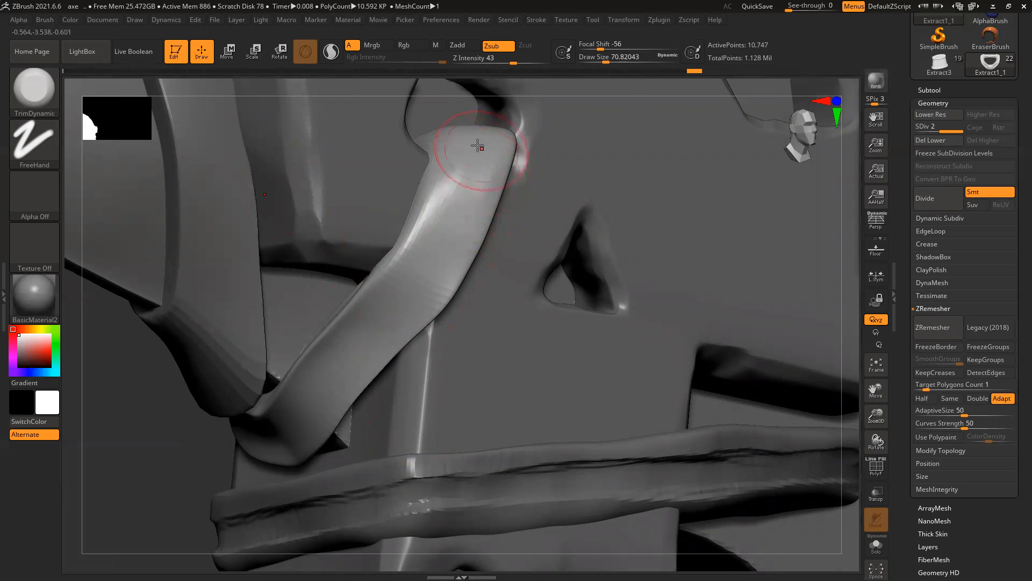
{"action": "mouse_move", "coordinate": [480, 160]}
{"action": "left_mouse_down"}
{"action": "mouse_move", "coordinate": [421, 288]}
{"action": "mouse_move", "coordinate": [492, 144]}
{"action": "left_mouse_up"}
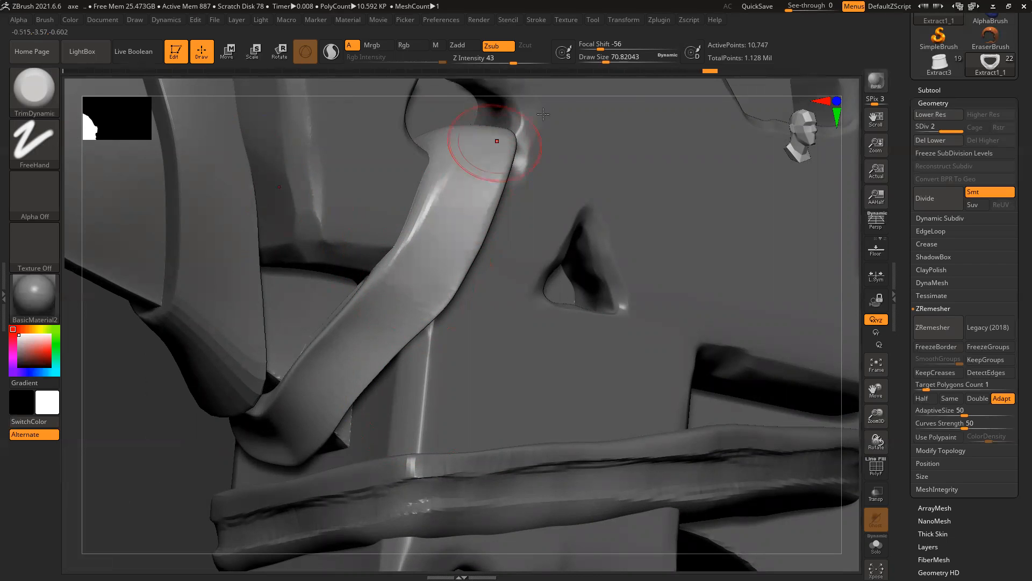
Step: Flatten the strap's surface, faceted edge highlights and lower edge from several angles
{"action": "right_click_drag", "start_coordinate": [555, 110], "coordinate": [491, 139]}
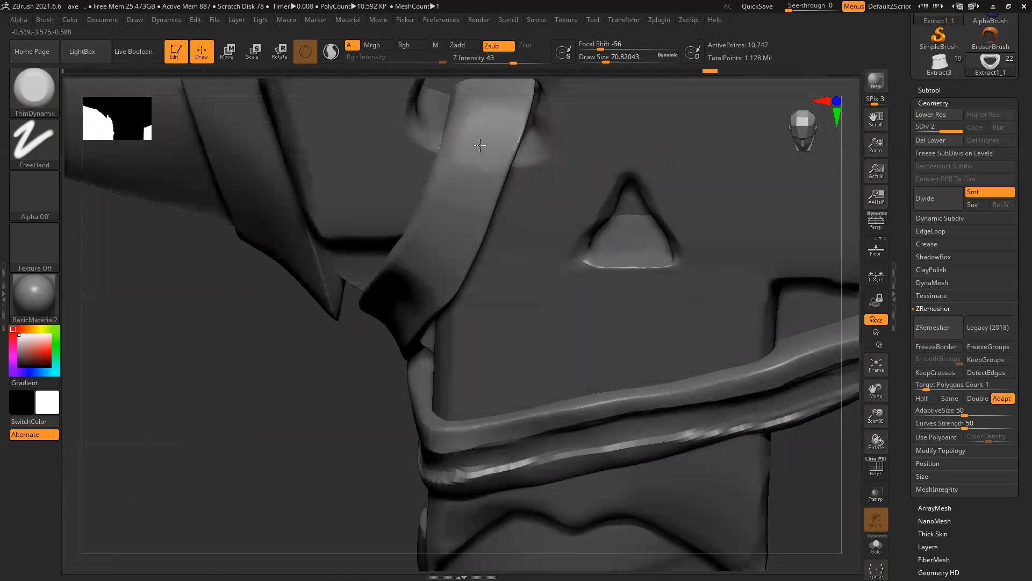
{"action": "right_click_drag", "start_coordinate": [489, 97], "coordinate": [452, 229], "text": "alt"}
{"action": "left_click_drag", "start_coordinate": [454, 253], "coordinate": [468, 232]}
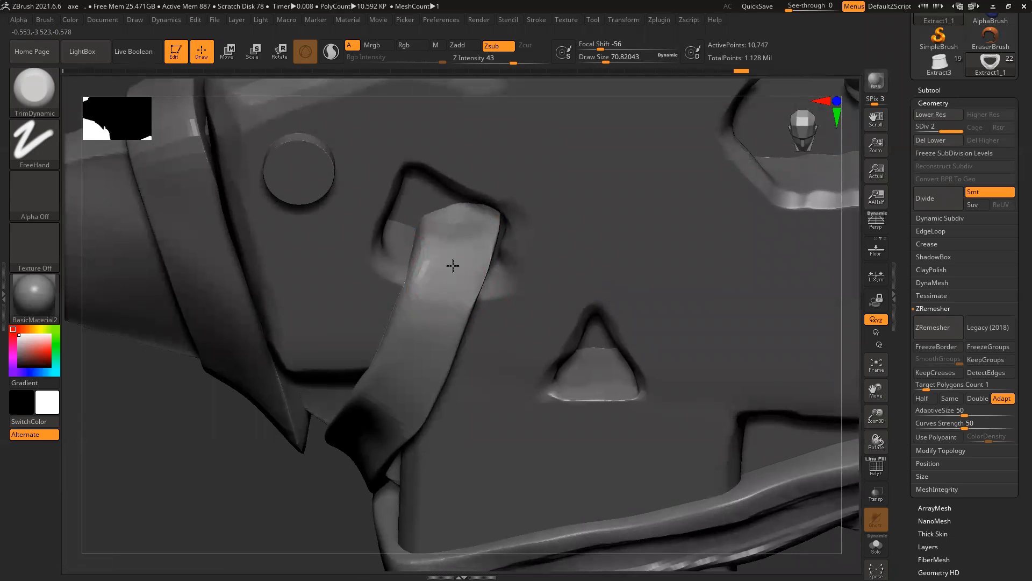
{"action": "left_click_drag", "start_coordinate": [447, 287], "coordinate": [450, 273]}
{"action": "left_click_drag", "start_coordinate": [269, 443], "coordinate": [275, 368]}
{"action": "left_click_drag", "start_coordinate": [465, 168], "coordinate": [455, 224]}
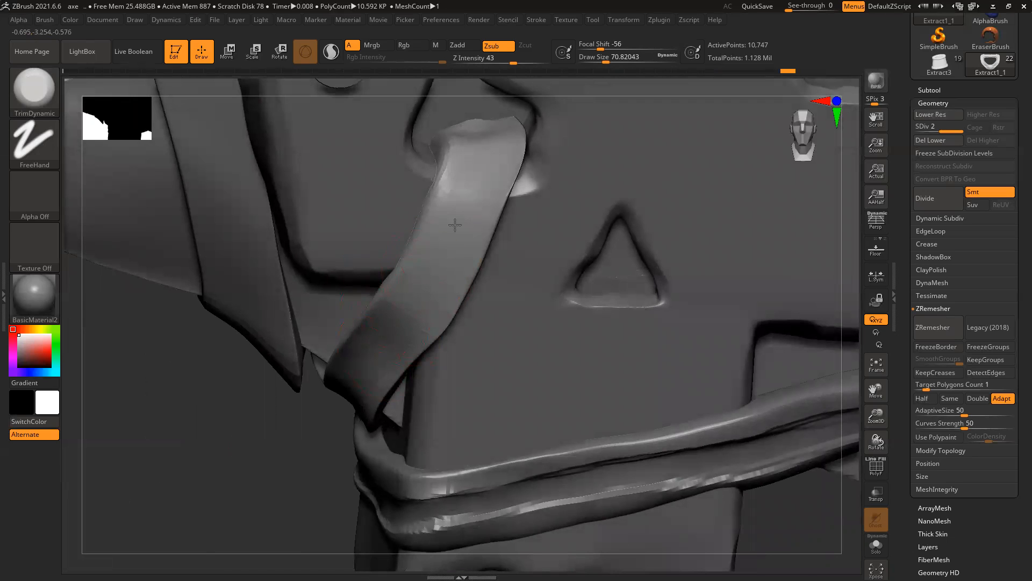
{"action": "left_click_drag", "start_coordinate": [277, 444], "coordinate": [379, 344]}
{"action": "mouse_move", "coordinate": [221, 469]}
{"action": "left_mouse_down"}
{"action": "mouse_move", "coordinate": [295, 426]}
{"action": "mouse_move", "coordinate": [353, 334]}
{"action": "left_mouse_up"}
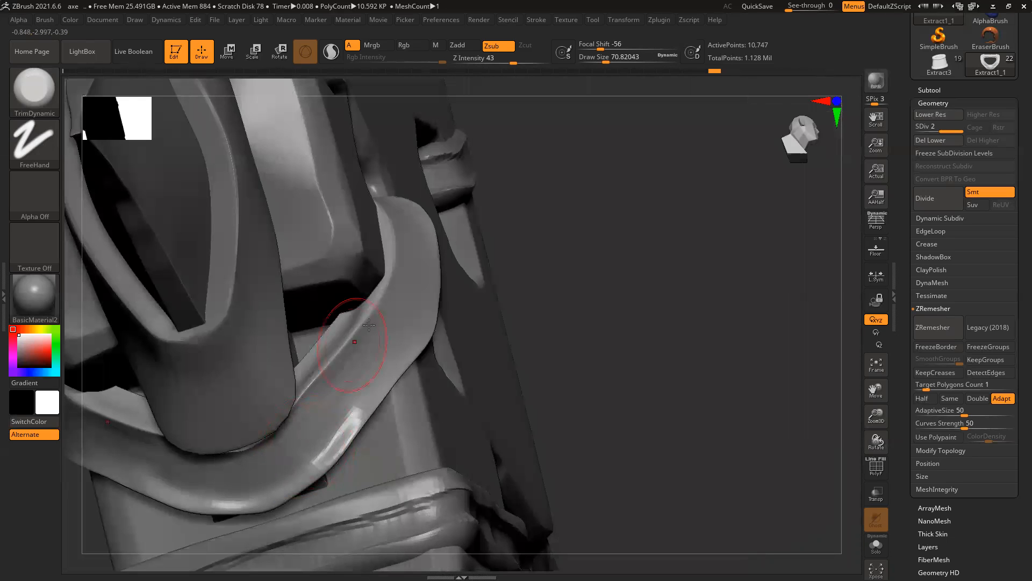
{"action": "mouse_move", "coordinate": [336, 425]}
{"action": "left_mouse_down"}
{"action": "mouse_move", "coordinate": [357, 428]}
{"action": "mouse_move", "coordinate": [376, 403]}
{"action": "left_mouse_up"}
{"action": "left_click_drag", "start_coordinate": [613, 329], "coordinate": [368, 415]}
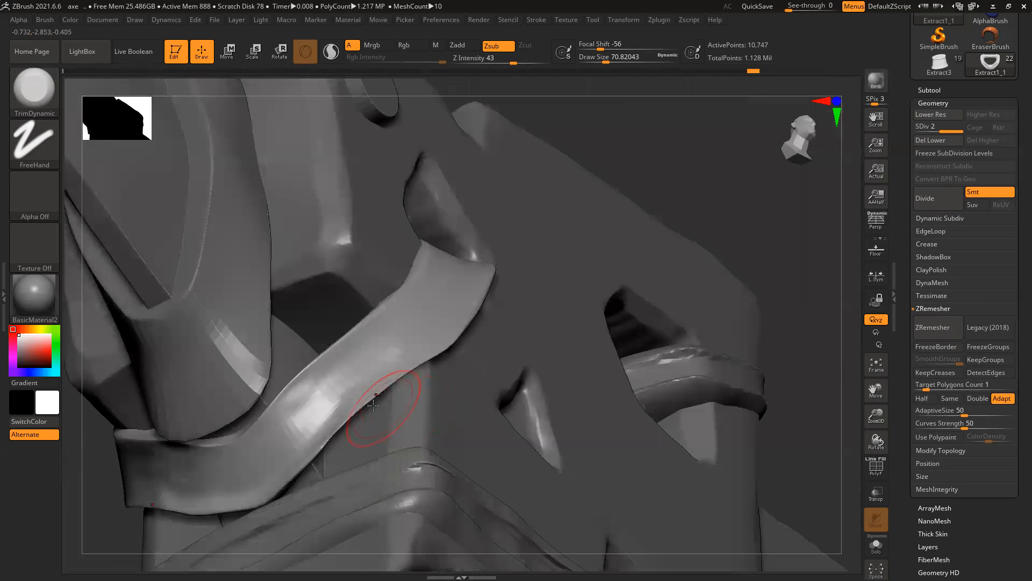
{"action": "mouse_move", "coordinate": [278, 489]}
{"action": "left_mouse_down"}
{"action": "mouse_move", "coordinate": [231, 506]}
{"action": "mouse_move", "coordinate": [301, 468]}
{"action": "mouse_move", "coordinate": [398, 383]}
{"action": "left_mouse_up"}
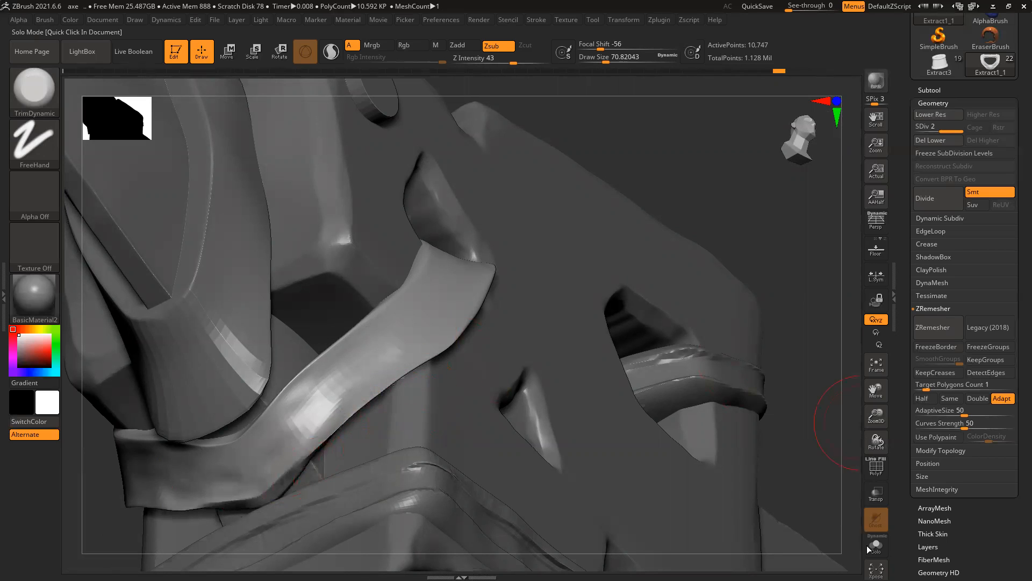
Step: Show the strap alone in Solo and orbit around its loop
{"action": "left_click", "coordinate": [894, 530]}
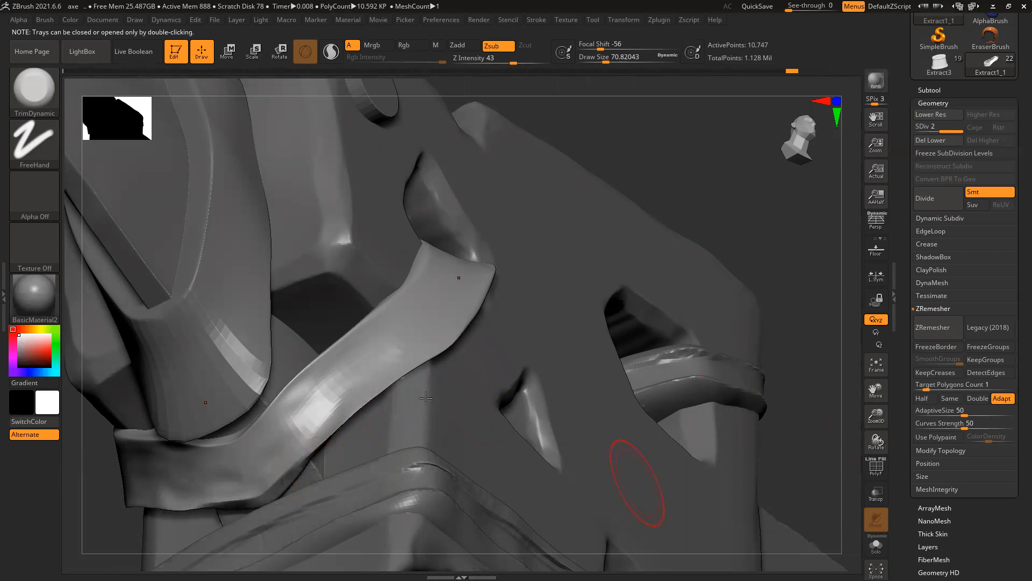
{"action": "left_click", "coordinate": [876, 544]}
{"action": "left_click_drag", "start_coordinate": [664, 392], "coordinate": [514, 280]}
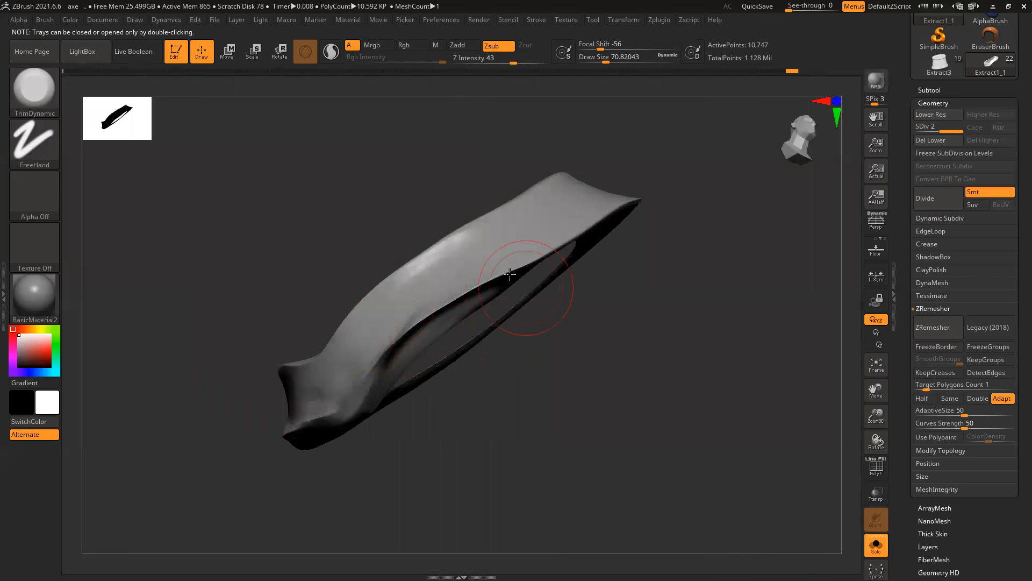
{"action": "mouse_move", "coordinate": [650, 330]}
{"action": "left_mouse_down"}
{"action": "mouse_move", "coordinate": [461, 300]}
{"action": "mouse_move", "coordinate": [379, 355]}
{"action": "mouse_move", "coordinate": [408, 317]}
{"action": "left_mouse_up"}
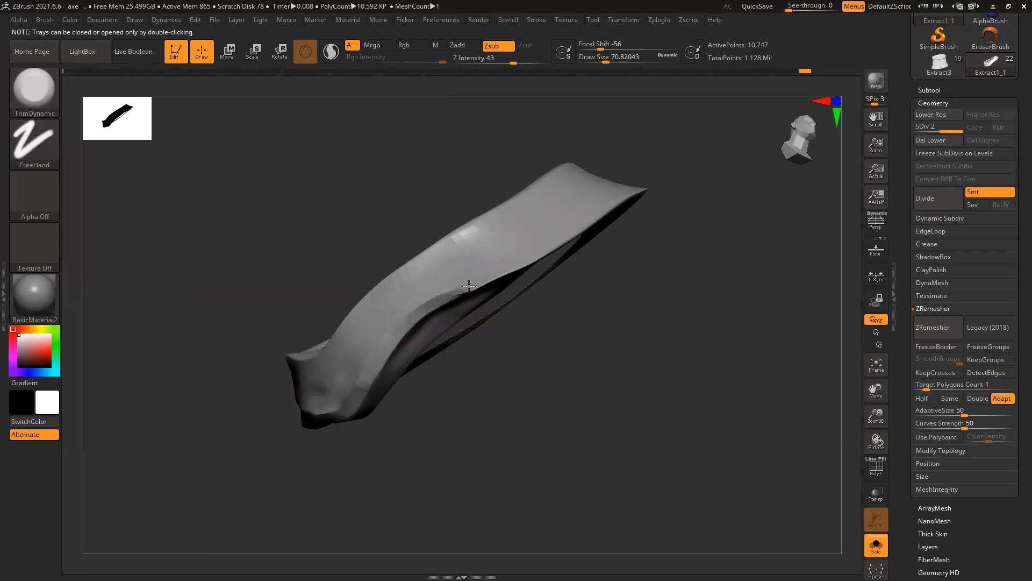
{"action": "mouse_move", "coordinate": [629, 265]}
{"action": "left_mouse_down"}
{"action": "mouse_move", "coordinate": [479, 276]}
{"action": "mouse_move", "coordinate": [641, 200]}
{"action": "left_mouse_up"}
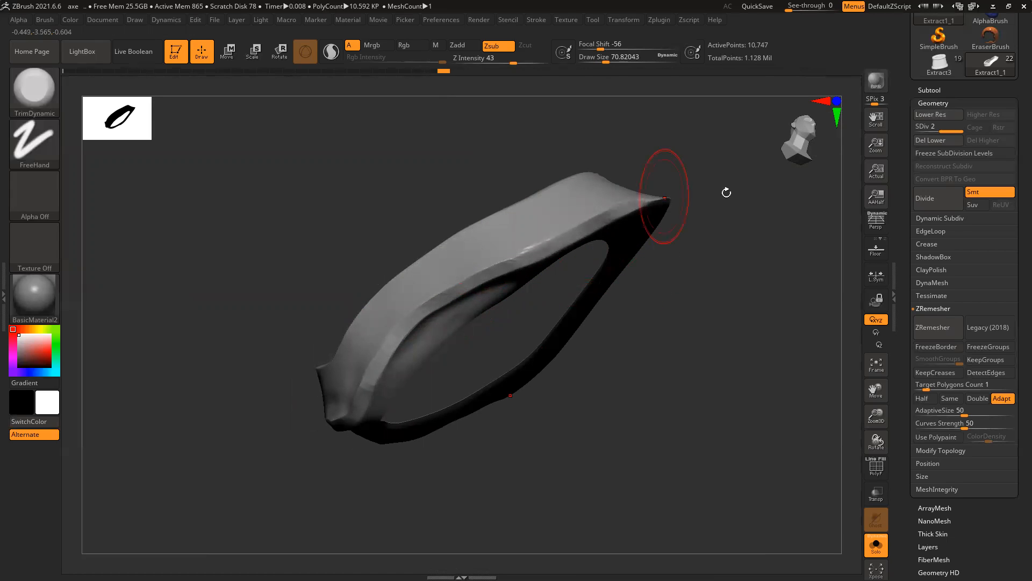
{"action": "left_click_drag", "start_coordinate": [728, 194], "coordinate": [689, 188]}
{"action": "mouse_move", "coordinate": [733, 152]}
{"action": "left_mouse_down"}
{"action": "mouse_move", "coordinate": [696, 240]}
{"action": "mouse_move", "coordinate": [562, 302]}
{"action": "mouse_move", "coordinate": [561, 249]}
{"action": "mouse_move", "coordinate": [672, 257]}
{"action": "mouse_move", "coordinate": [576, 243]}
{"action": "mouse_move", "coordinate": [511, 251]}
{"action": "mouse_move", "coordinate": [553, 240]}
{"action": "mouse_move", "coordinate": [630, 250]}
{"action": "left_mouse_up"}
{"action": "left_click_drag", "start_coordinate": [423, 316], "coordinate": [417, 320]}
Step: Trim the strap loop's bevels and surface flat, including the right bevel edge
{"action": "mouse_move", "coordinate": [329, 370]}
{"action": "left_mouse_down"}
{"action": "mouse_move", "coordinate": [429, 325]}
{"action": "mouse_move", "coordinate": [376, 340]}
{"action": "left_mouse_up"}
{"action": "left_click_drag", "start_coordinate": [359, 345], "coordinate": [399, 320]}
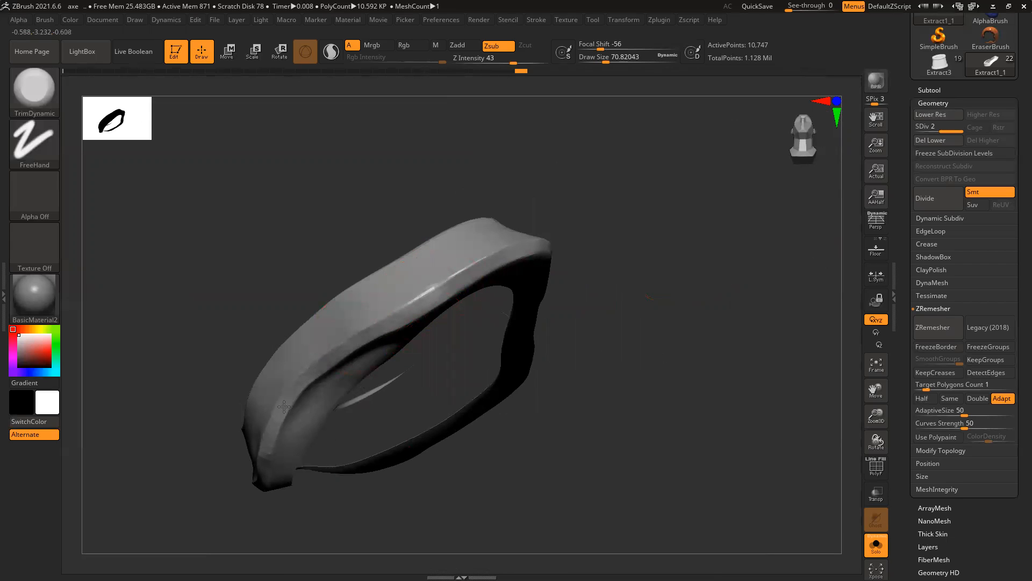
{"action": "left_click_drag", "start_coordinate": [185, 403], "coordinate": [209, 317]}
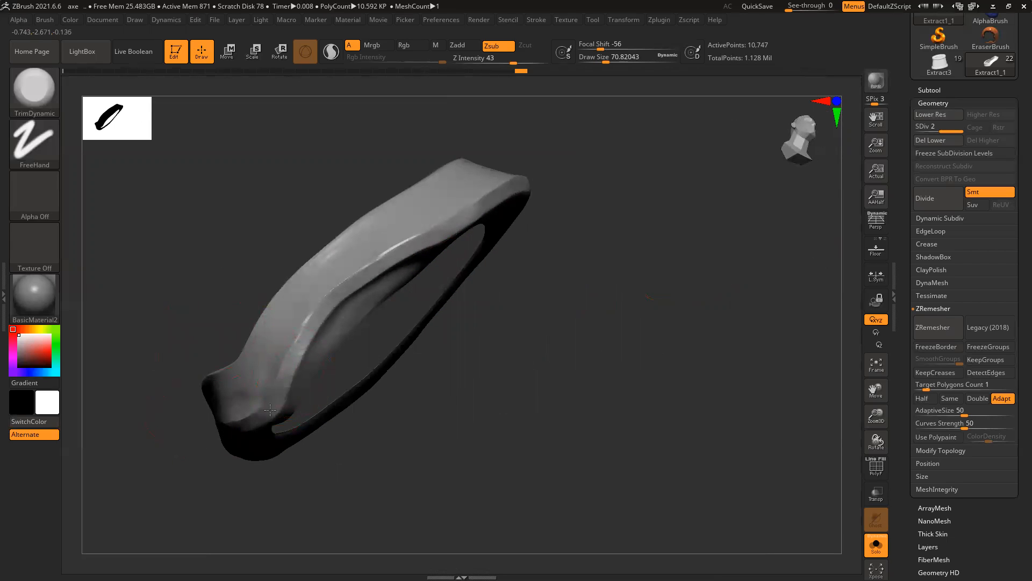
{"action": "left_click_drag", "start_coordinate": [305, 350], "coordinate": [296, 367]}
{"action": "mouse_move", "coordinate": [277, 223]}
{"action": "left_mouse_down"}
{"action": "mouse_move", "coordinate": [298, 298]}
{"action": "mouse_move", "coordinate": [266, 304]}
{"action": "mouse_move", "coordinate": [248, 329]}
{"action": "mouse_move", "coordinate": [333, 222]}
{"action": "mouse_move", "coordinate": [256, 321]}
{"action": "left_mouse_up"}
{"action": "mouse_move", "coordinate": [265, 238]}
{"action": "left_mouse_down"}
{"action": "mouse_move", "coordinate": [272, 288]}
{"action": "mouse_move", "coordinate": [273, 280]}
{"action": "left_mouse_up"}
{"action": "mouse_move", "coordinate": [328, 267]}
{"action": "left_mouse_down"}
{"action": "mouse_move", "coordinate": [353, 217]}
{"action": "mouse_move", "coordinate": [354, 145]}
{"action": "mouse_move", "coordinate": [342, 221]}
{"action": "mouse_move", "coordinate": [350, 162]}
{"action": "mouse_move", "coordinate": [306, 268]}
{"action": "mouse_move", "coordinate": [307, 279]}
{"action": "mouse_move", "coordinate": [330, 264]}
{"action": "mouse_move", "coordinate": [306, 311]}
{"action": "mouse_move", "coordinate": [318, 293]}
{"action": "mouse_move", "coordinate": [234, 377]}
{"action": "left_mouse_up"}
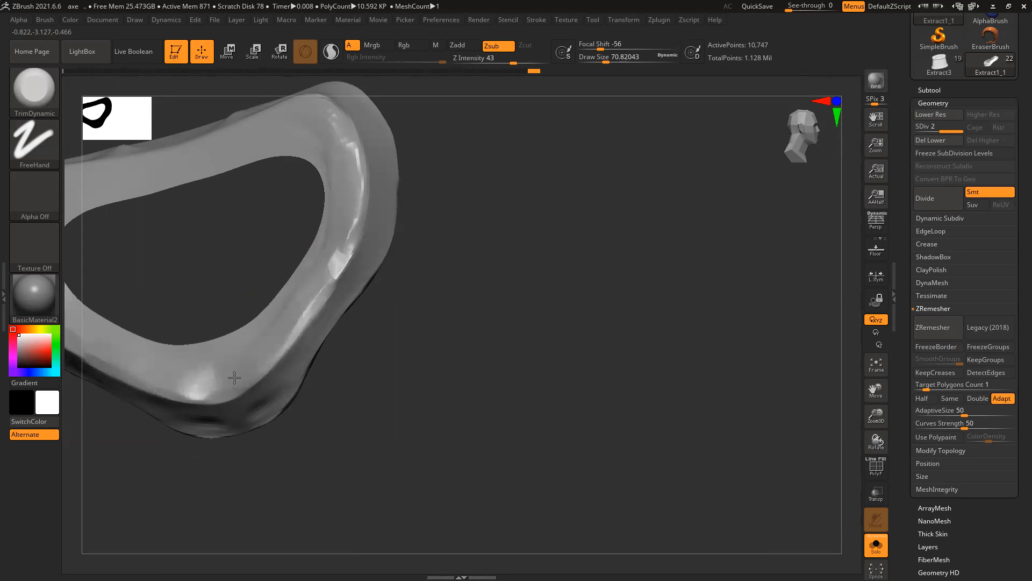
Step: Flatten the creases and inner bevel along the strap's upper band
{"action": "mouse_move", "coordinate": [335, 262]}
{"action": "left_mouse_down"}
{"action": "mouse_move", "coordinate": [348, 207]}
{"action": "mouse_move", "coordinate": [340, 226]}
{"action": "left_mouse_up"}
{"action": "mouse_move", "coordinate": [345, 174]}
{"action": "left_mouse_down"}
{"action": "mouse_move", "coordinate": [332, 116]}
{"action": "mouse_move", "coordinate": [322, 124]}
{"action": "left_mouse_up"}
{"action": "mouse_move", "coordinate": [446, 139]}
{"action": "left_mouse_down"}
{"action": "mouse_move", "coordinate": [532, 211]}
{"action": "mouse_move", "coordinate": [513, 207]}
{"action": "left_mouse_up"}
{"action": "left_click_drag", "start_coordinate": [366, 174], "coordinate": [102, 215]}
{"action": "mouse_move", "coordinate": [275, 141]}
{"action": "left_mouse_down"}
{"action": "mouse_move", "coordinate": [272, 153]}
{"action": "mouse_move", "coordinate": [251, 146]}
{"action": "mouse_move", "coordinate": [255, 165]}
{"action": "mouse_move", "coordinate": [349, 137]}
{"action": "left_mouse_up"}
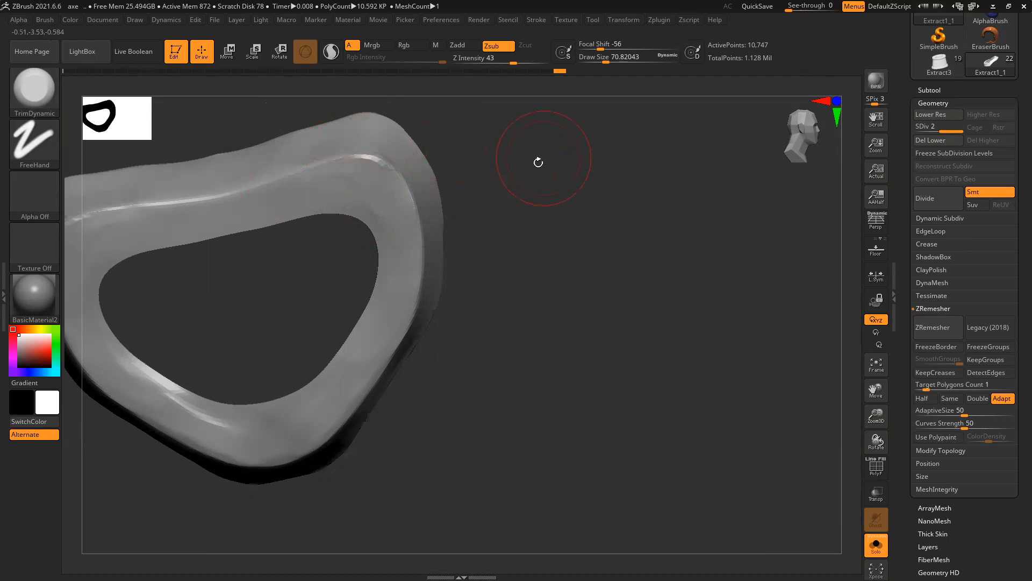
{"action": "left_click_drag", "start_coordinate": [537, 161], "coordinate": [530, 207]}
Step: Flatten the band's edges near the strap's lower end
{"action": "mouse_move", "coordinate": [457, 151]}
{"action": "left_mouse_down"}
{"action": "mouse_move", "coordinate": [480, 160]}
{"action": "mouse_move", "coordinate": [391, 133]}
{"action": "left_mouse_up"}
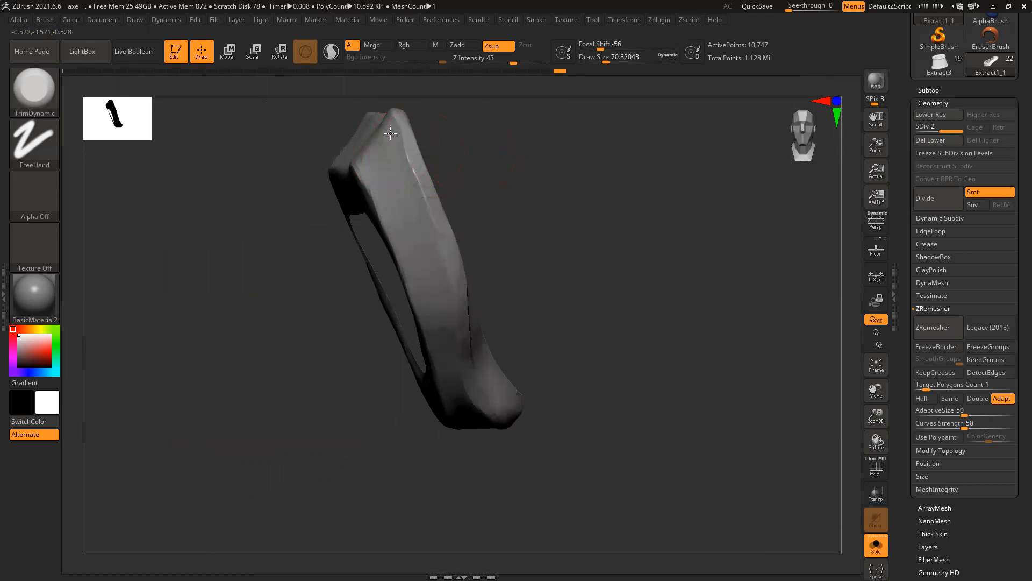
{"action": "left_click_drag", "start_coordinate": [458, 122], "coordinate": [408, 161]}
{"action": "left_click_drag", "start_coordinate": [484, 163], "coordinate": [490, 248], "text": "alt"}
{"action": "left_click_drag", "start_coordinate": [421, 191], "coordinate": [378, 143]}
{"action": "left_click_drag", "start_coordinate": [398, 219], "coordinate": [408, 248]}
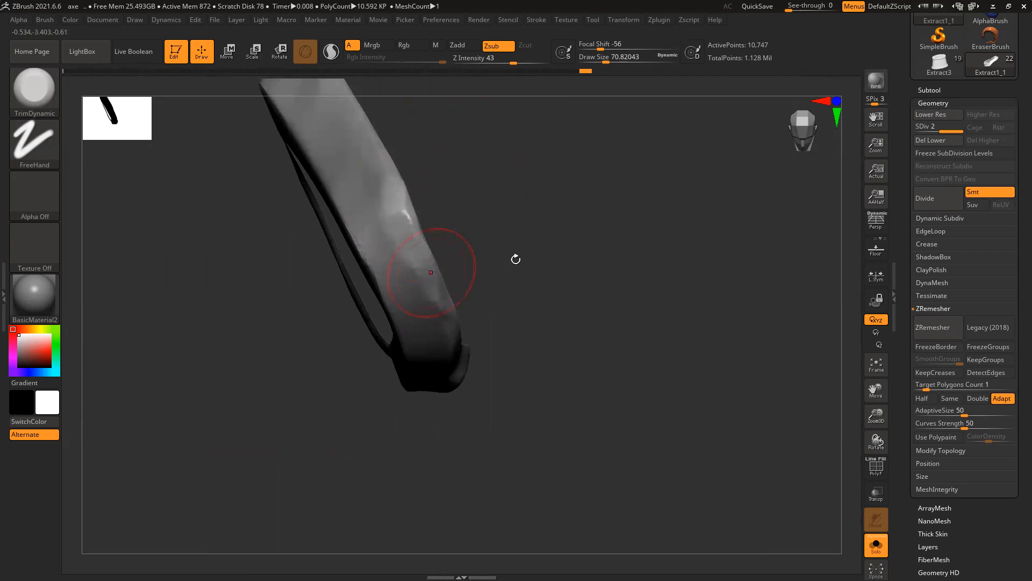
{"action": "key", "text": "f"}
{"action": "left_click_drag", "start_coordinate": [516, 258], "coordinate": [457, 258]}
{"action": "left_click_drag", "start_coordinate": [387, 243], "coordinate": [438, 324]}
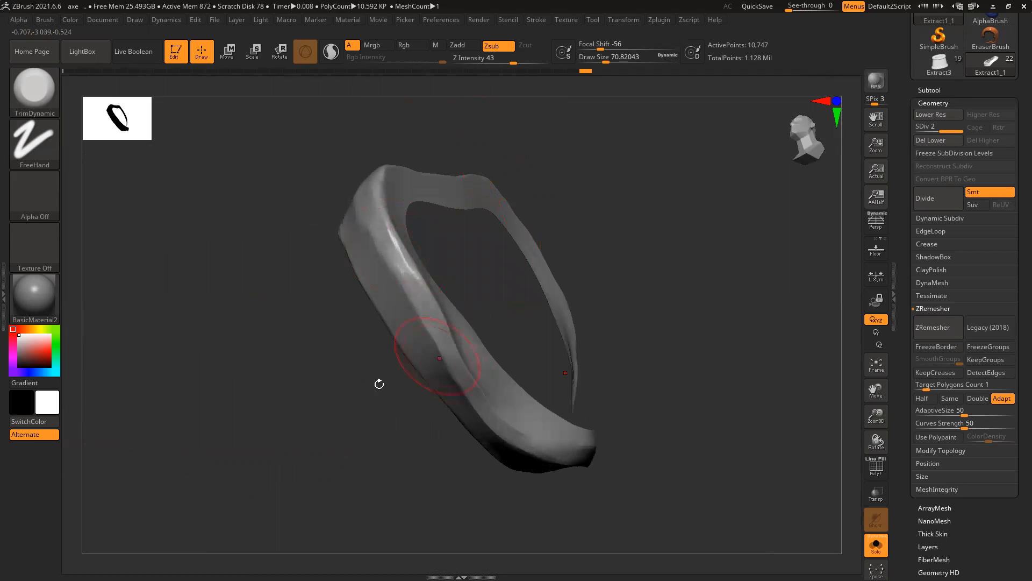
Step: Finish flattening the left band and crisp the strap's upper-left and top edges
{"action": "left_click_drag", "start_coordinate": [379, 383], "coordinate": [300, 299]}
{"action": "left_click_drag", "start_coordinate": [420, 334], "coordinate": [462, 368]}
{"action": "left_click_drag", "start_coordinate": [475, 288], "coordinate": [507, 372], "text": "alt"}
{"action": "mouse_move", "coordinate": [366, 274]}
{"action": "left_mouse_down"}
{"action": "mouse_move", "coordinate": [359, 247]}
{"action": "mouse_move", "coordinate": [392, 326]}
{"action": "mouse_move", "coordinate": [387, 317]}
{"action": "left_mouse_up"}
{"action": "left_click_drag", "start_coordinate": [492, 328], "coordinate": [420, 317]}
{"action": "left_click_drag", "start_coordinate": [364, 242], "coordinate": [386, 198]}
{"action": "mouse_move", "coordinate": [385, 181]}
{"action": "left_mouse_down"}
{"action": "mouse_move", "coordinate": [375, 212]}
{"action": "mouse_move", "coordinate": [406, 177]}
{"action": "mouse_move", "coordinate": [555, 154]}
{"action": "left_mouse_up"}
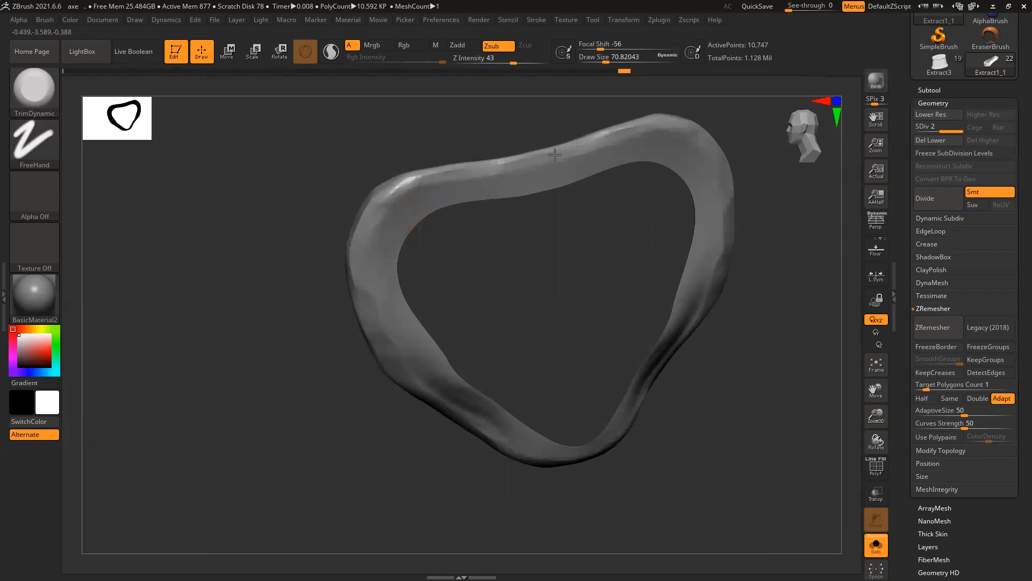
Step: Flatten the band's lower bend, then turn Solo off to show the whole axe
{"action": "left_click_drag", "start_coordinate": [468, 144], "coordinate": [461, 196]}
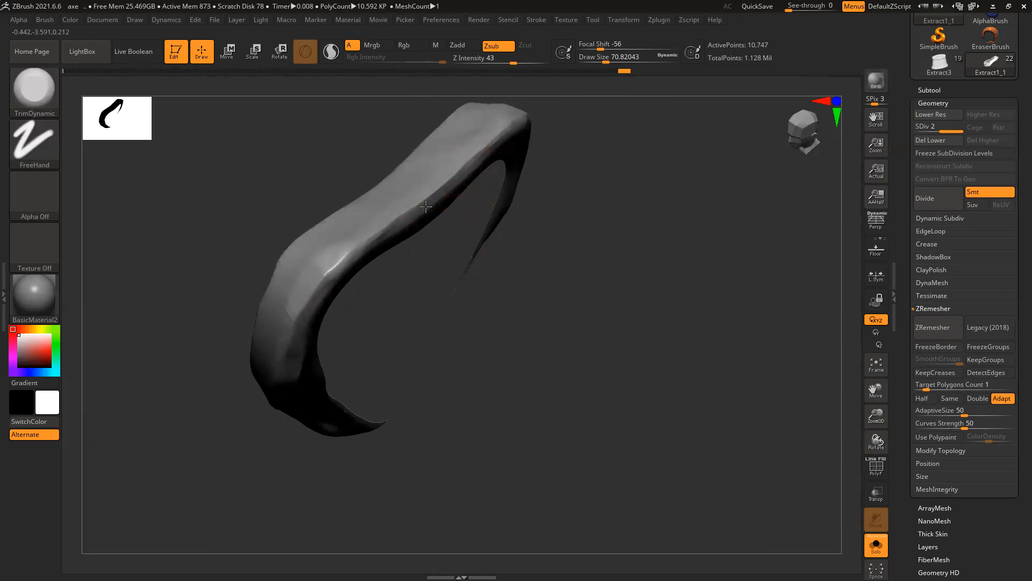
{"action": "mouse_move", "coordinate": [379, 227]}
{"action": "left_mouse_down"}
{"action": "mouse_move", "coordinate": [337, 258]}
{"action": "mouse_move", "coordinate": [361, 245]}
{"action": "mouse_move", "coordinate": [295, 314]}
{"action": "mouse_move", "coordinate": [279, 371]}
{"action": "mouse_move", "coordinate": [294, 355]}
{"action": "left_mouse_up"}
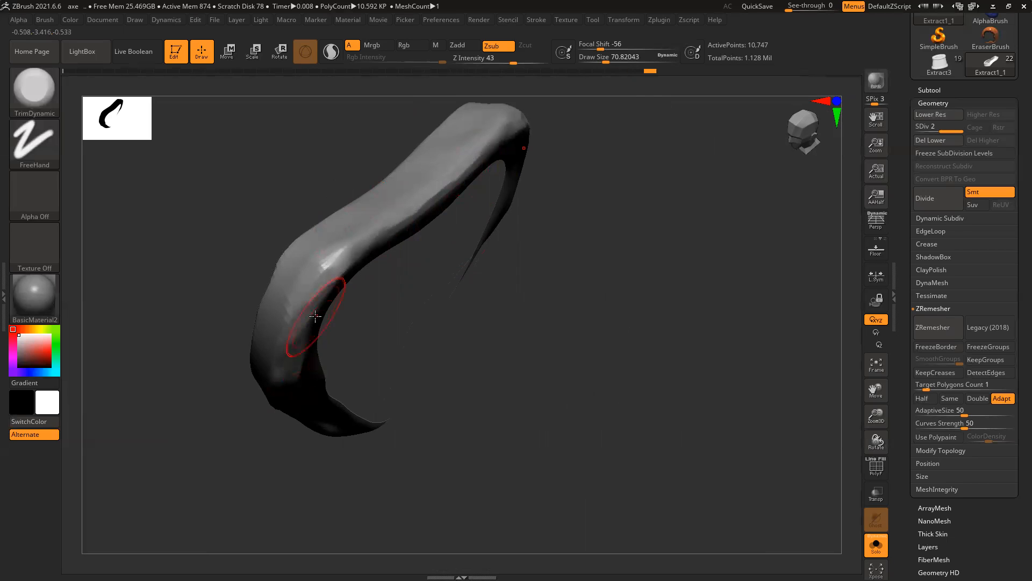
{"action": "right_click_drag", "start_coordinate": [575, 263], "coordinate": [436, 243], "text": "ctrl"}
{"action": "left_click_drag", "start_coordinate": [436, 243], "coordinate": [461, 292]}
{"action": "right_click_drag", "start_coordinate": [461, 292], "coordinate": [468, 341], "text": "ctrl"}
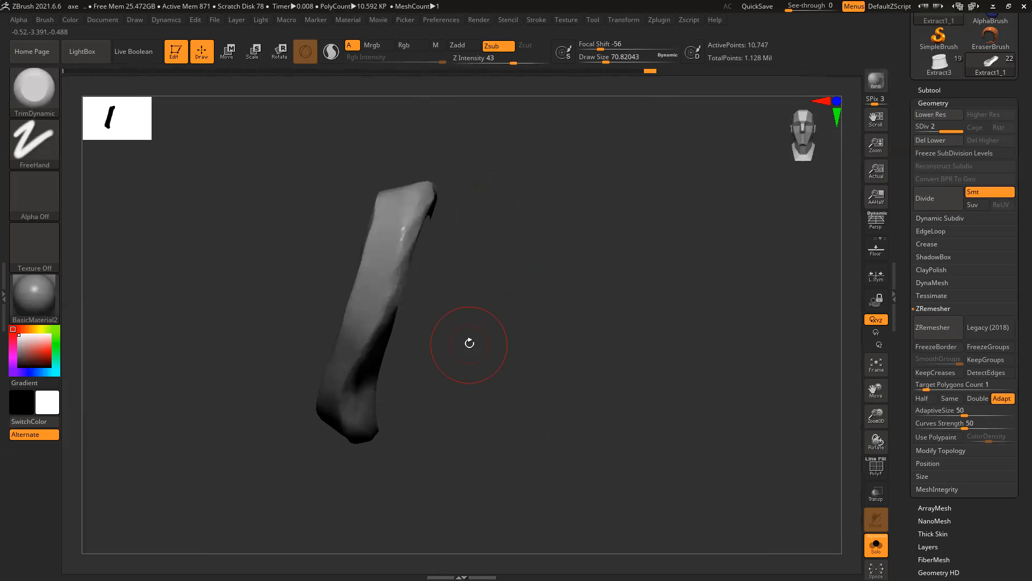
{"action": "left_click", "coordinate": [876, 545]}
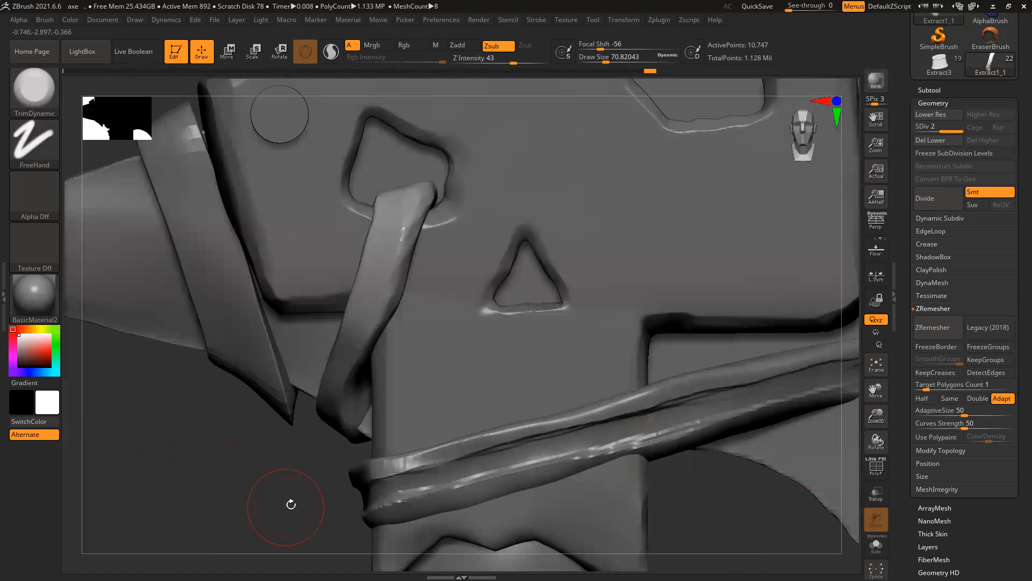
Step: With an enlarged Move brush, push the strap's lower end and tip into place
{"action": "key", "text": "n"}
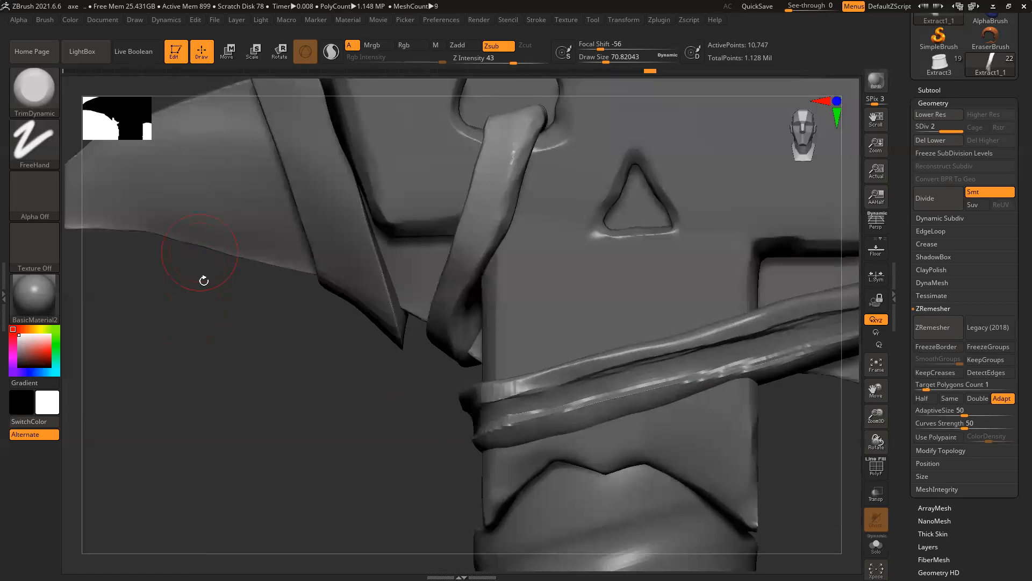
{"action": "key", "text": "b"}
{"action": "key", "text": "m"}
{"action": "key", "text": "v"}
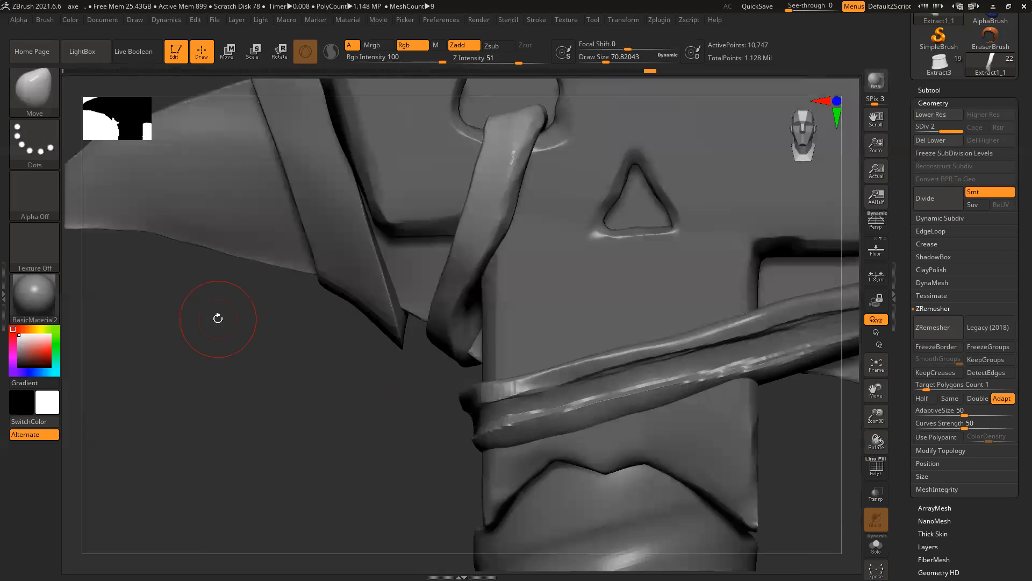
{"action": "key", "text": "bracketright"}
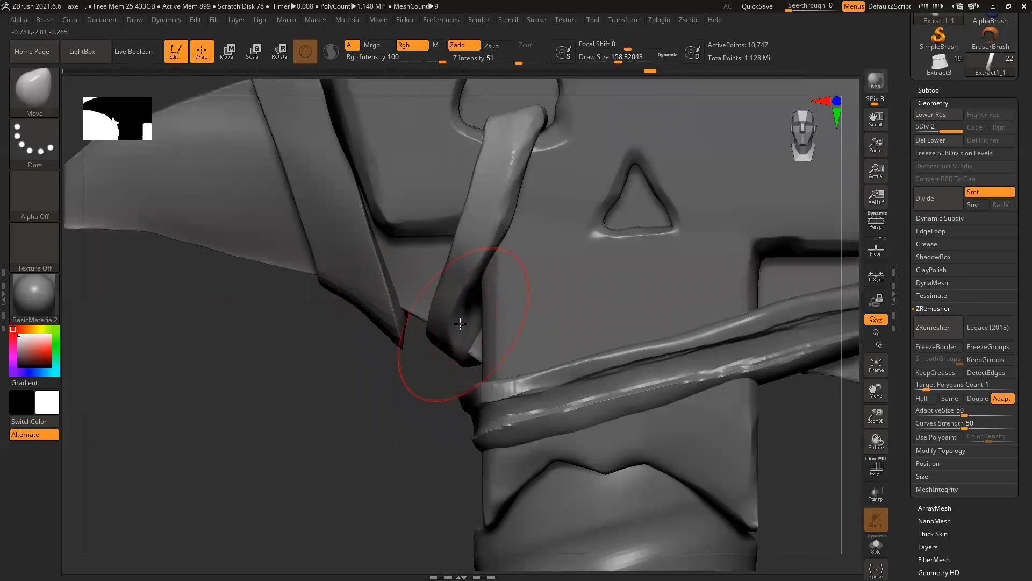
{"action": "left_click_drag", "start_coordinate": [460, 322], "coordinate": [468, 314]}
{"action": "left_click_drag", "start_coordinate": [459, 354], "coordinate": [463, 357]}
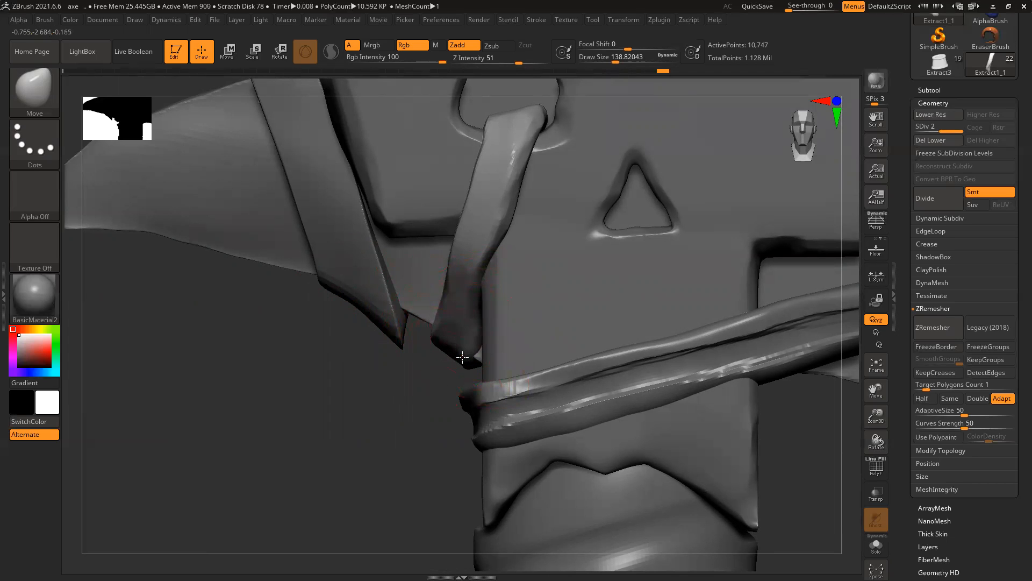
Step: Pull the upper and lower parts of the strap left against the plate
{"action": "left_click_drag", "start_coordinate": [382, 386], "coordinate": [448, 361]}
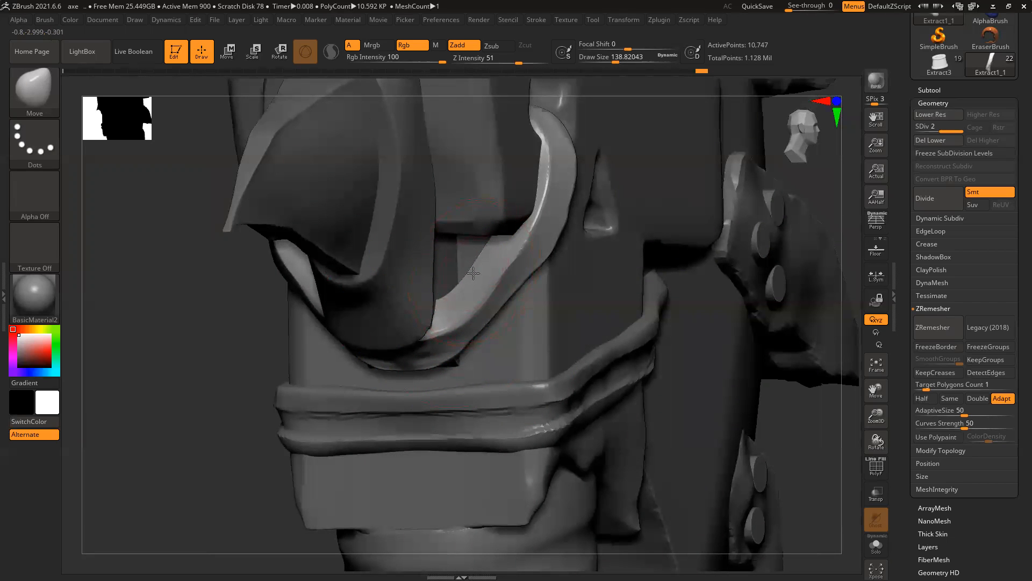
{"action": "left_click_drag", "start_coordinate": [545, 245], "coordinate": [538, 248]}
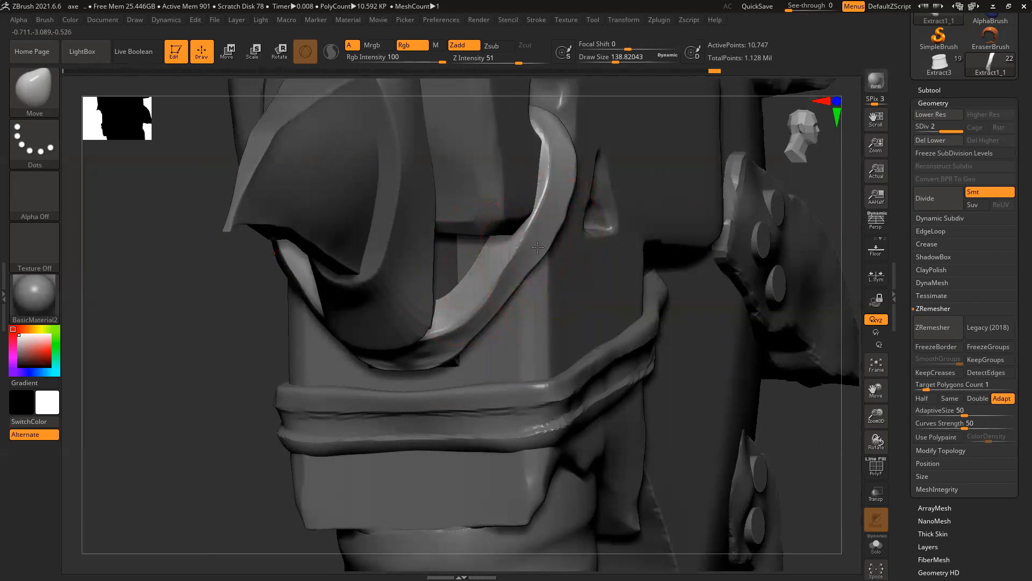
{"action": "left_click_drag", "start_coordinate": [567, 177], "coordinate": [555, 169]}
{"action": "mouse_move", "coordinate": [486, 318]}
{"action": "left_mouse_down"}
{"action": "mouse_move", "coordinate": [471, 319]}
{"action": "mouse_move", "coordinate": [486, 304]}
{"action": "left_mouse_up"}
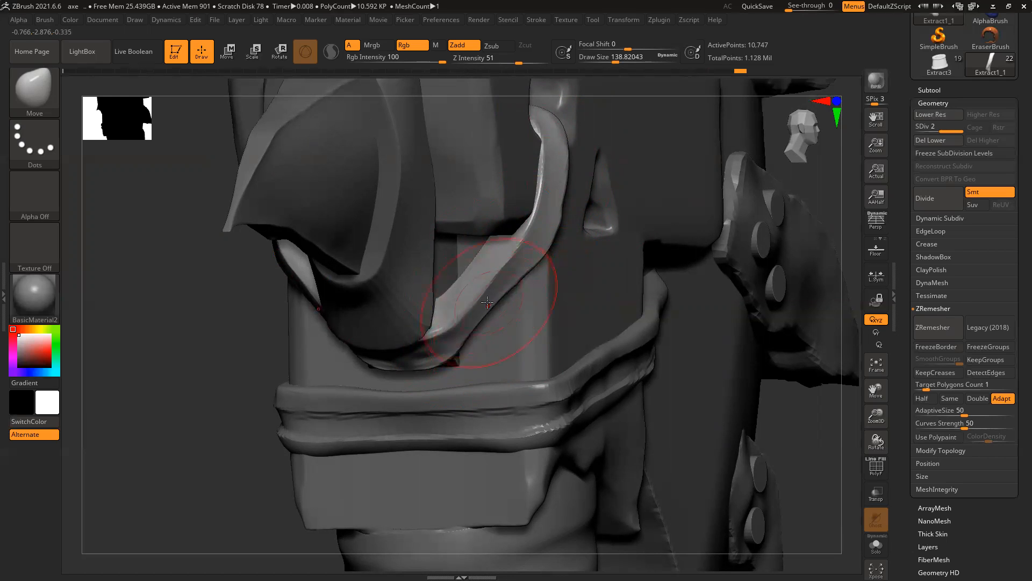
Step: From another side, nudge the strap's inner edge inward and right
{"action": "mouse_move", "coordinate": [216, 376]}
{"action": "left_mouse_down"}
{"action": "mouse_move", "coordinate": [239, 374]}
{"action": "mouse_move", "coordinate": [244, 394]}
{"action": "mouse_move", "coordinate": [289, 329]}
{"action": "mouse_move", "coordinate": [471, 350]}
{"action": "mouse_move", "coordinate": [453, 343]}
{"action": "left_mouse_up"}
{"action": "left_click_drag", "start_coordinate": [596, 308], "coordinate": [411, 300]}
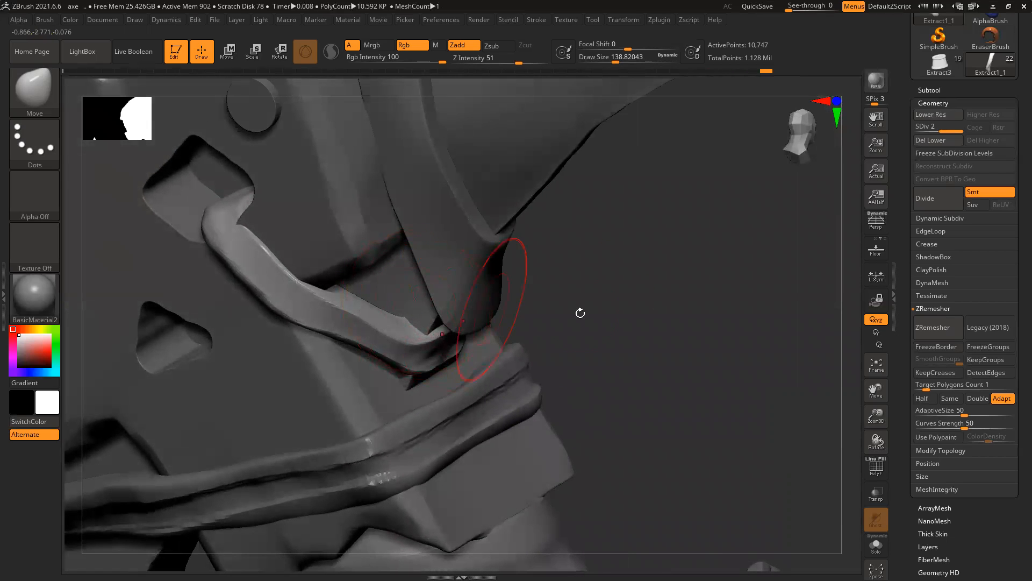
{"action": "left_click_drag", "start_coordinate": [638, 314], "coordinate": [224, 252]}
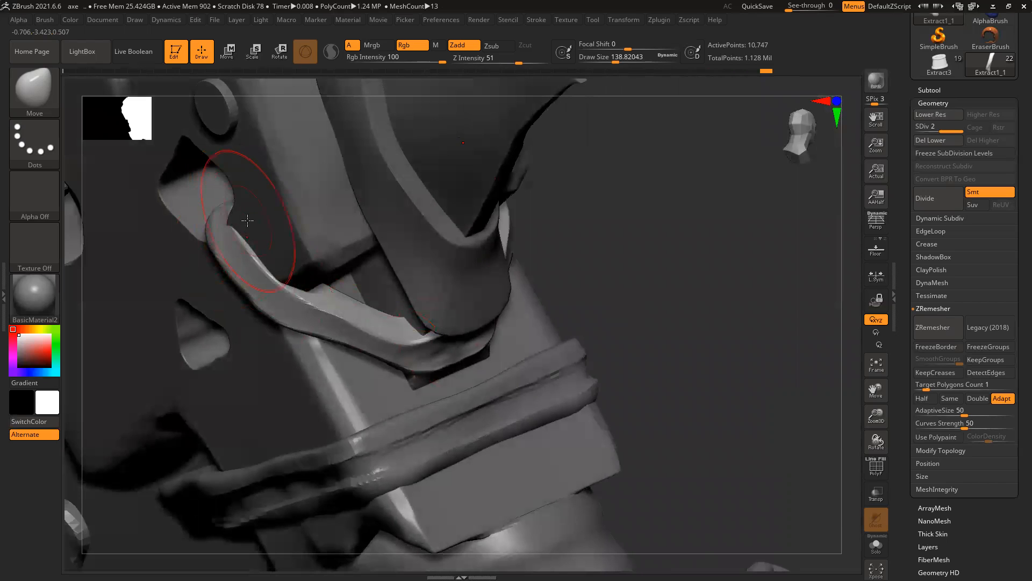
{"action": "left_click_drag", "start_coordinate": [249, 214], "coordinate": [246, 212]}
{"action": "left_click_drag", "start_coordinate": [268, 265], "coordinate": [287, 265]}
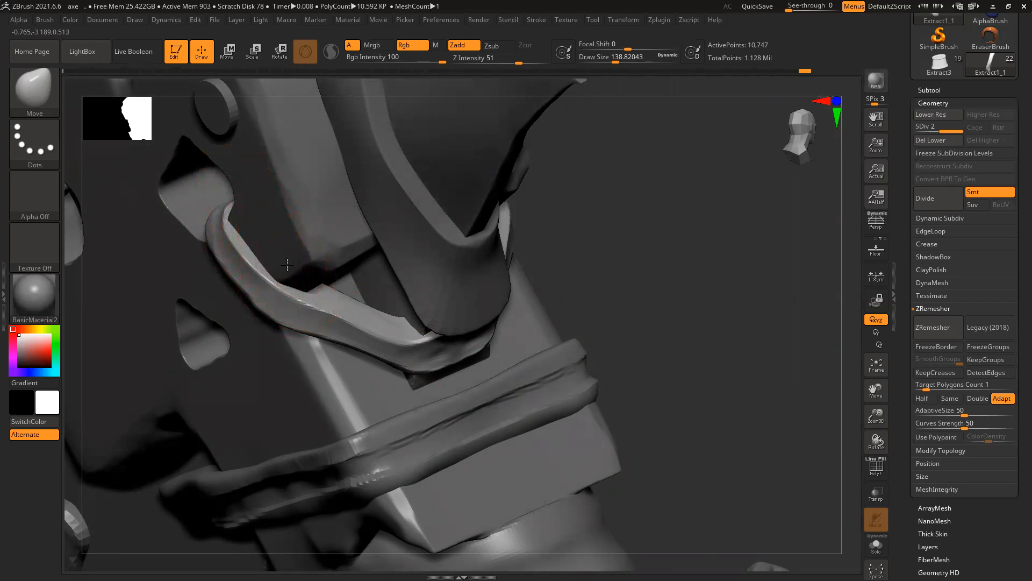
Step: Reshape the strap's top edge, straighten its middle, and adjust both ends
{"action": "left_click_drag", "start_coordinate": [677, 295], "coordinate": [177, 229]}
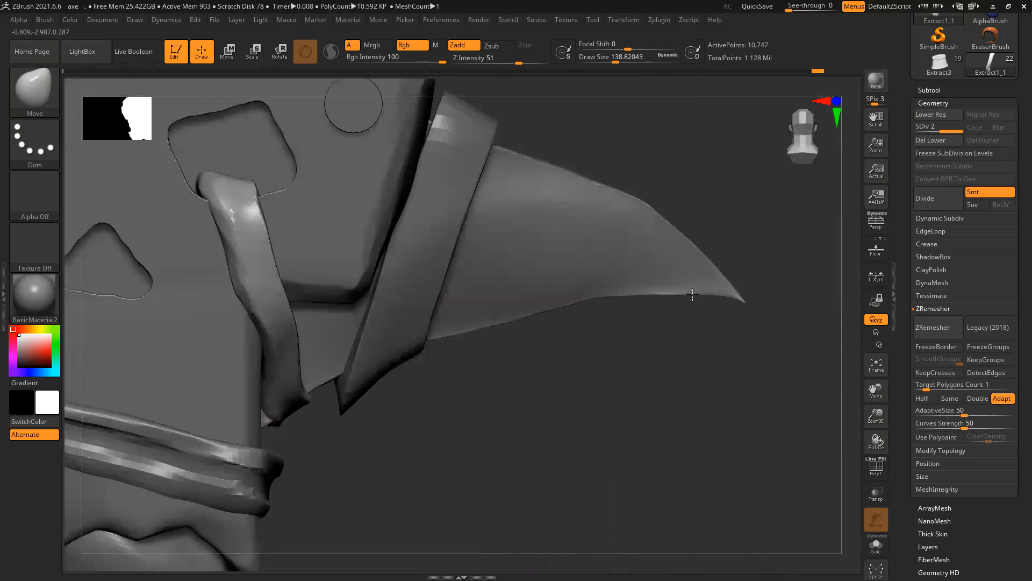
{"action": "left_click_drag", "start_coordinate": [199, 178], "coordinate": [211, 180]}
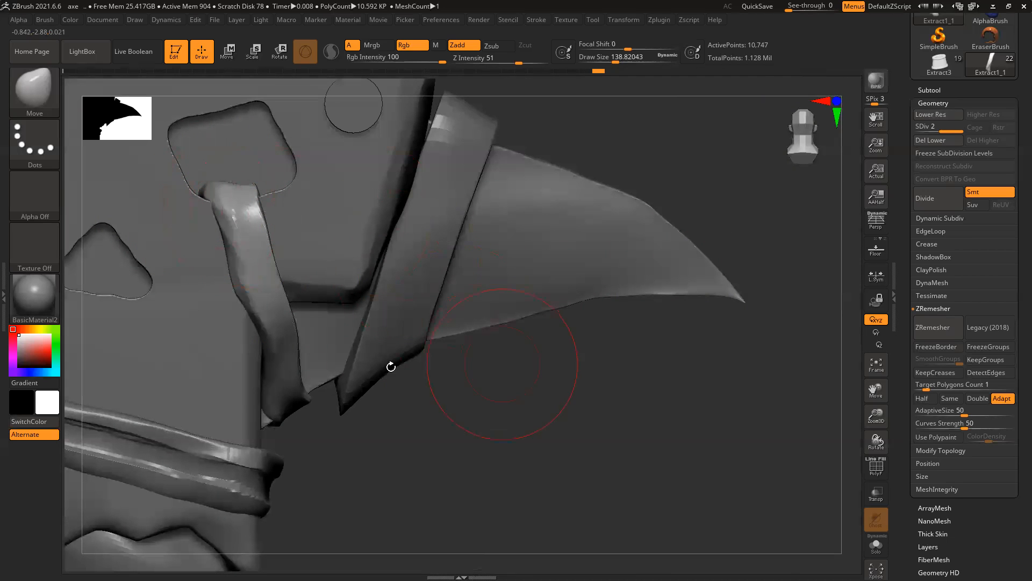
{"action": "left_click_drag", "start_coordinate": [247, 298], "coordinate": [256, 284]}
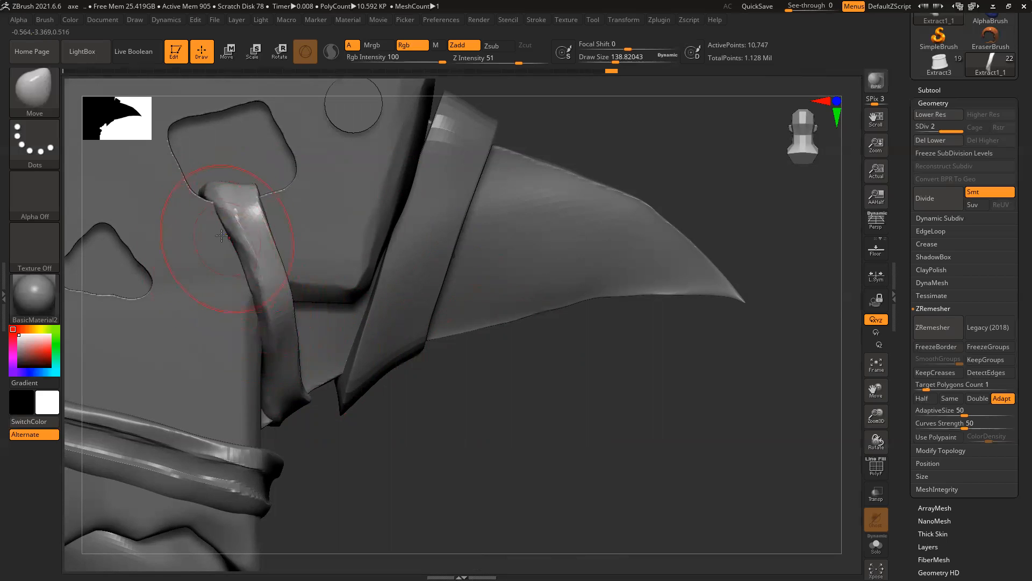
{"action": "left_click_drag", "start_coordinate": [209, 196], "coordinate": [208, 194]}
{"action": "left_click_drag", "start_coordinate": [257, 404], "coordinate": [261, 407]}
{"action": "mouse_move", "coordinate": [668, 415]}
{"action": "right_mouse_down", "text": "ctrl"}
{"action": "mouse_move", "coordinate": [595, 386]}
{"action": "mouse_move", "coordinate": [482, 397]}
{"action": "mouse_move", "coordinate": [647, 396]}
{"action": "right_mouse_up", "text": "ctrl"}
Step: Switch to ClayBuildup with a smaller brush and build up the strap's upper and lower sections
{"action": "key", "text": "b"}
{"action": "key", "text": "c"}
{"action": "key", "text": "b"}
{"action": "right_click_drag", "start_coordinate": [324, 305], "coordinate": [515, 508], "text": "ctrl"}
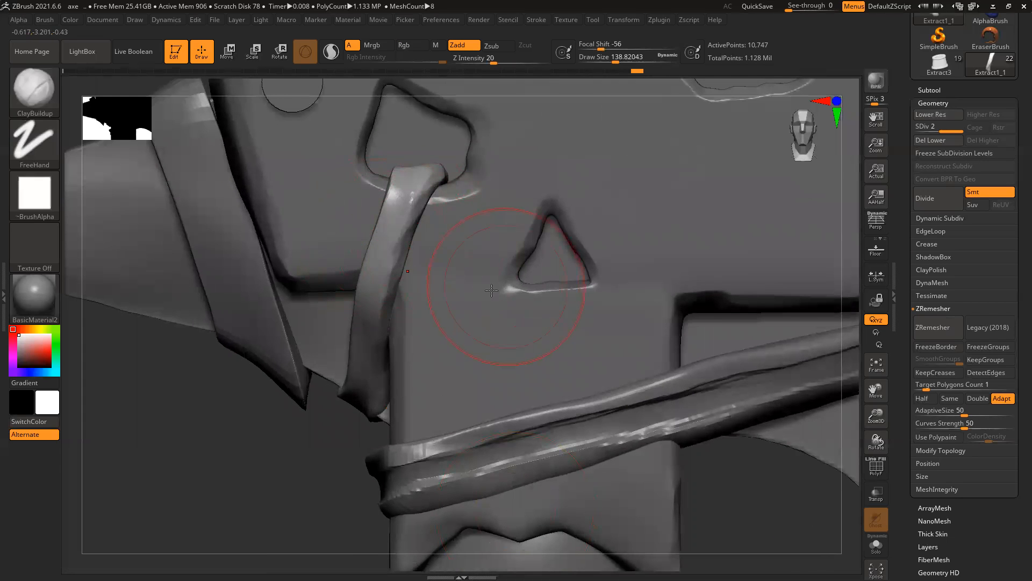
{"action": "key", "text": "bracketleft"}
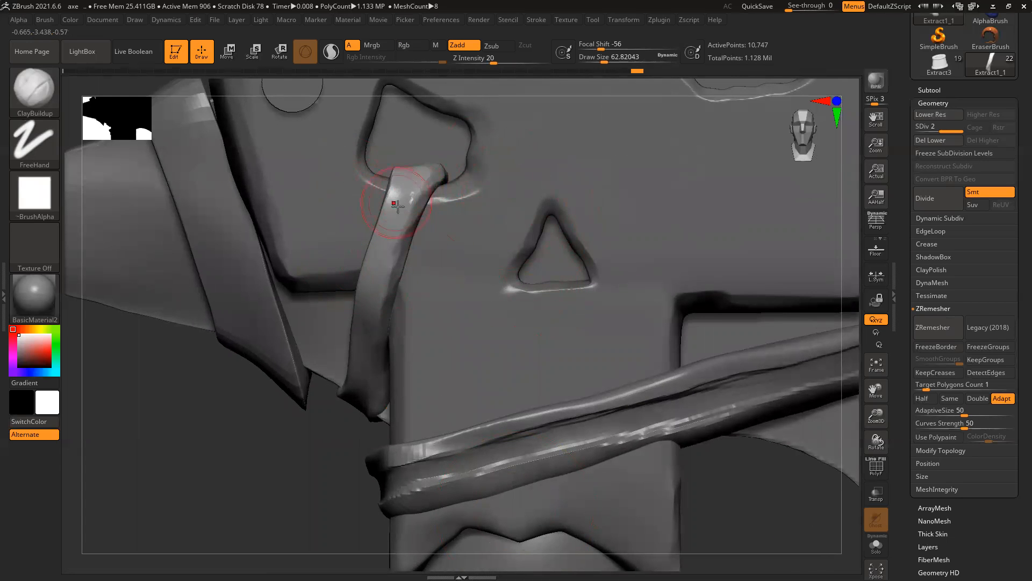
{"action": "mouse_move", "coordinate": [409, 175]}
{"action": "left_mouse_down"}
{"action": "mouse_move", "coordinate": [382, 276]}
{"action": "mouse_move", "coordinate": [383, 268]}
{"action": "left_mouse_up"}
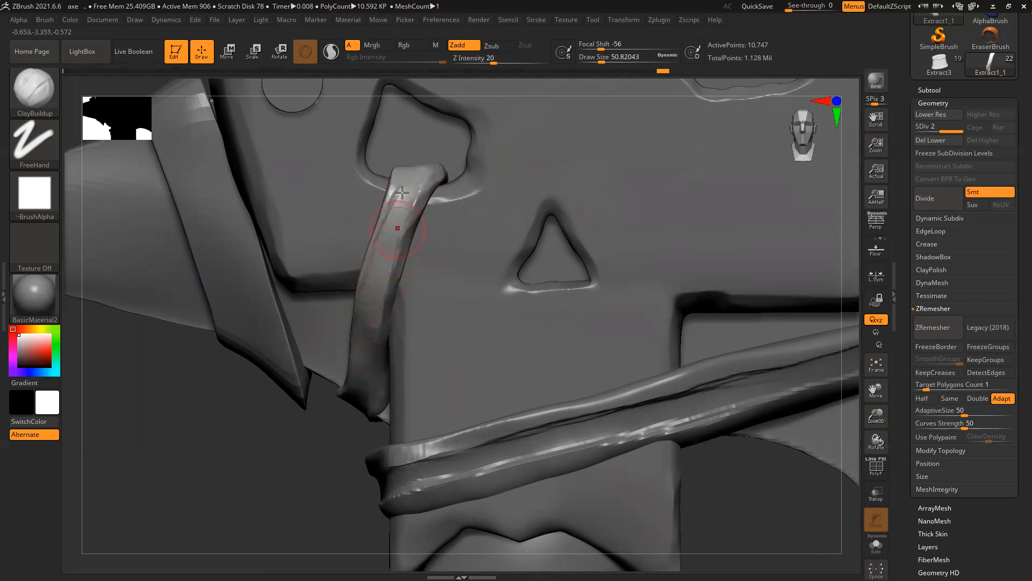
{"action": "left_click_drag", "start_coordinate": [416, 186], "coordinate": [381, 250]}
{"action": "left_click_drag", "start_coordinate": [367, 339], "coordinate": [357, 369]}
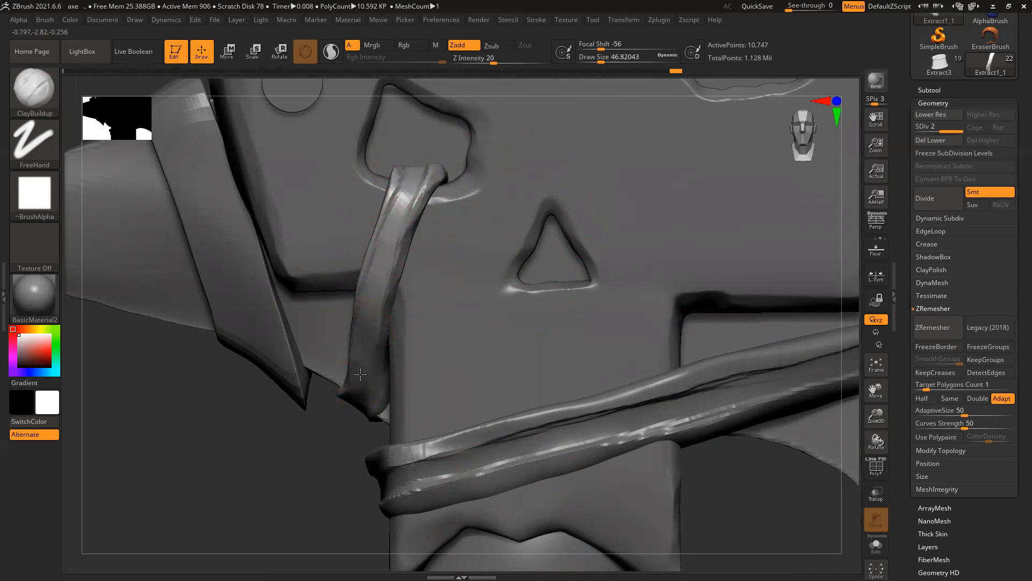
Step: Build up the strap's lower bend, length and right edge, then turn the axe to its other side
{"action": "left_click_drag", "start_coordinate": [300, 428], "coordinate": [352, 396]}
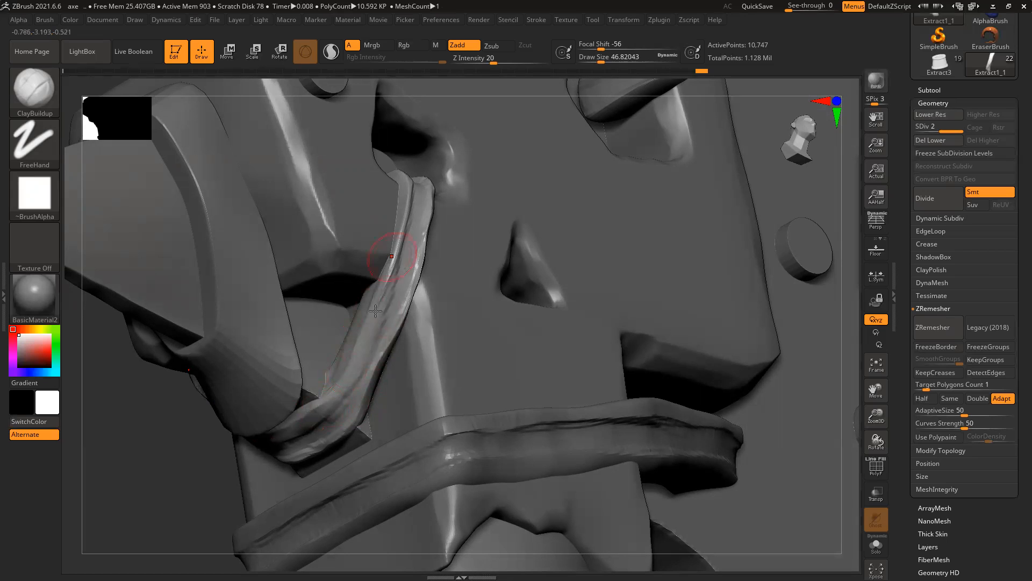
{"action": "mouse_move", "coordinate": [346, 384]}
{"action": "left_mouse_down"}
{"action": "mouse_move", "coordinate": [290, 448]}
{"action": "mouse_move", "coordinate": [349, 433]}
{"action": "left_mouse_up"}
{"action": "left_click_drag", "start_coordinate": [373, 370], "coordinate": [443, 222]}
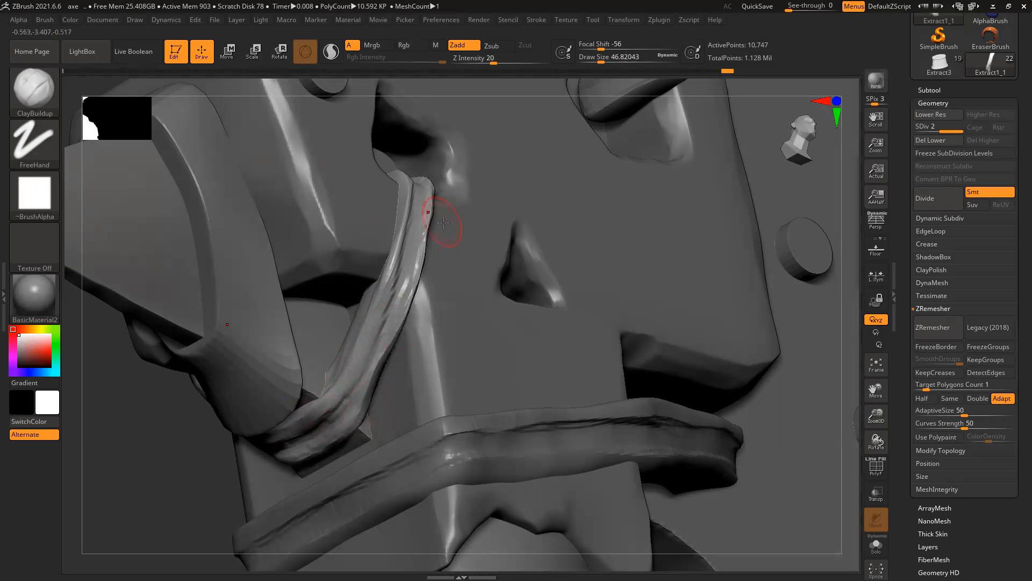
{"action": "left_click_drag", "start_coordinate": [857, 203], "coordinate": [591, 231]}
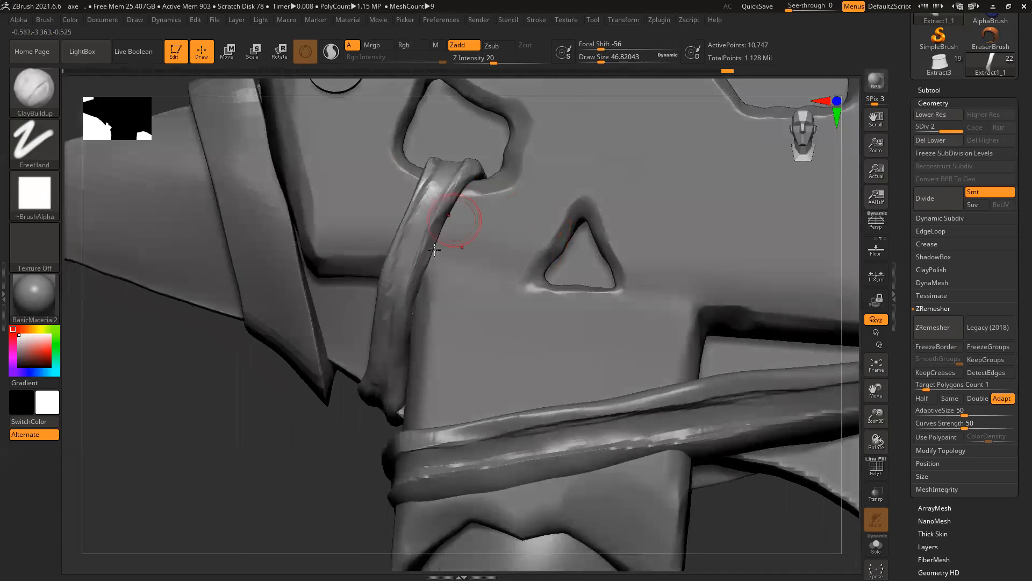
{"action": "left_click_drag", "start_coordinate": [418, 283], "coordinate": [491, 159]}
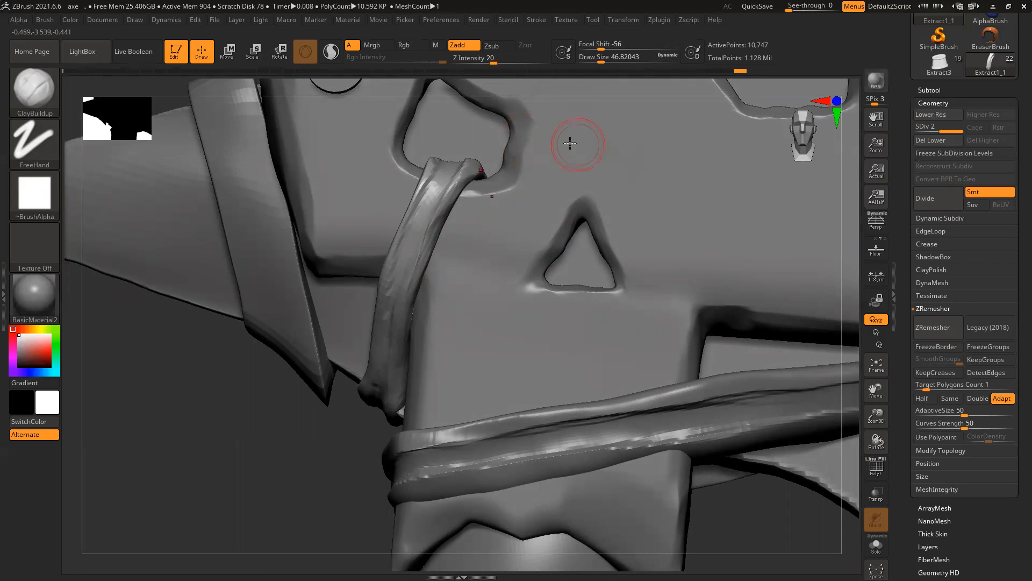
{"action": "key", "text": "ctrl"}
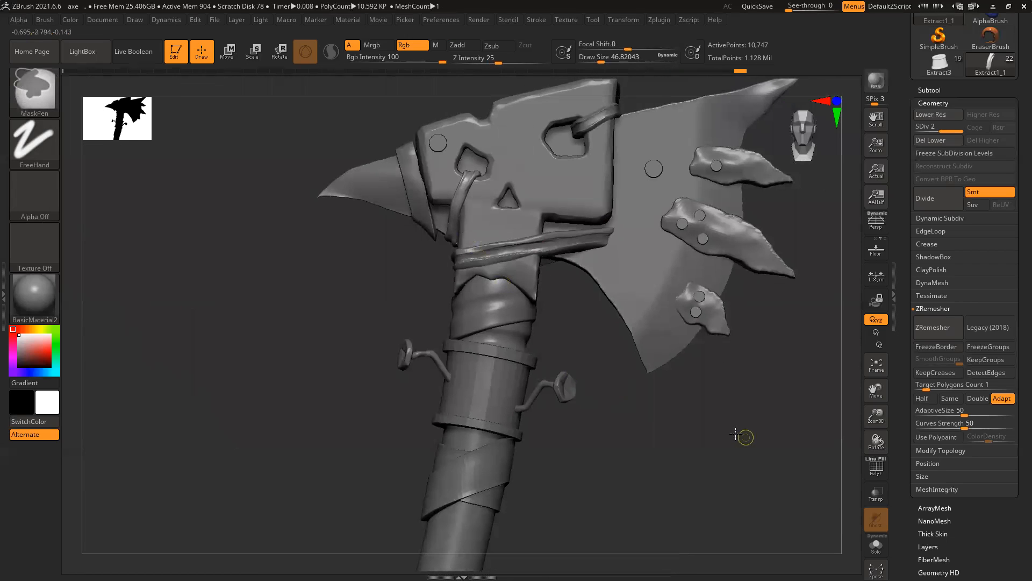
{"action": "mouse_move", "coordinate": [736, 434]}
{"action": "left_mouse_down"}
{"action": "mouse_move", "coordinate": [691, 415]}
{"action": "mouse_move", "coordinate": [737, 417]}
{"action": "mouse_move", "coordinate": [721, 421]}
{"action": "left_mouse_up"}
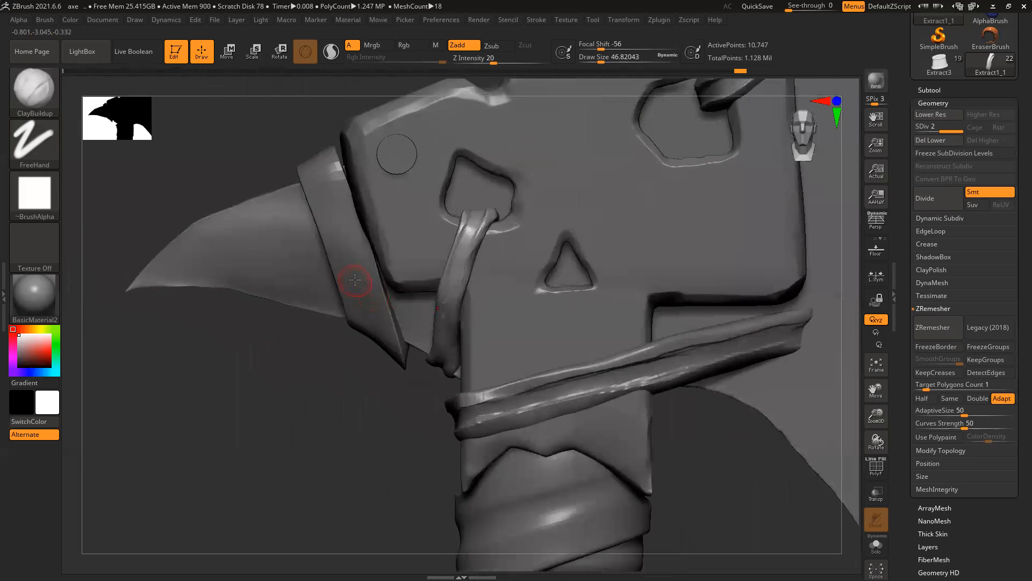
Step: Select the Extract0 leather band, solo it, and subdivide it with Ctrl+D
{"action": "left_click", "coordinate": [352, 283], "text": "alt"}
{"action": "left_click", "coordinate": [877, 544]}
{"action": "mouse_move", "coordinate": [524, 440]}
{"action": "left_mouse_down"}
{"action": "mouse_move", "coordinate": [489, 441]}
{"action": "mouse_move", "coordinate": [507, 438]}
{"action": "left_mouse_up"}
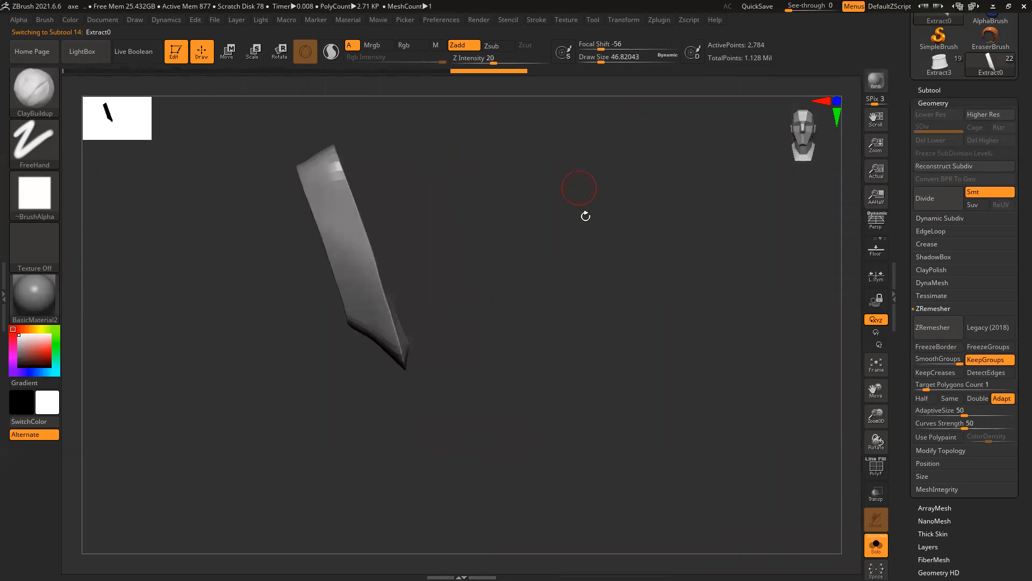
{"action": "left_click_drag", "start_coordinate": [328, 166], "coordinate": [367, 290]}
{"action": "key", "text": "ctrl+d"}
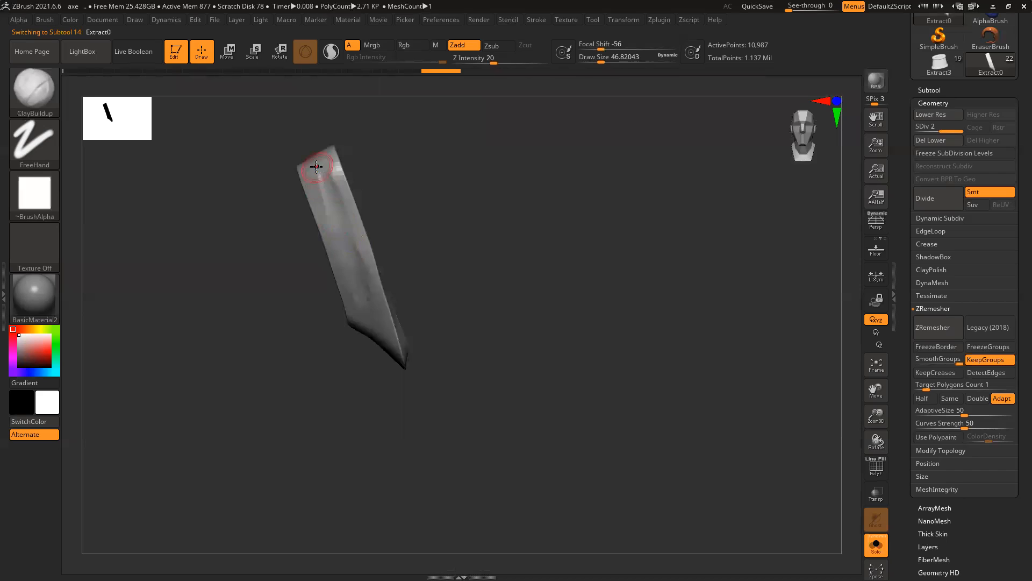
Step: Sculpt creases and ridges along the band's length, top edge and lower end
{"action": "left_click_drag", "start_coordinate": [328, 182], "coordinate": [353, 258]}
{"action": "left_click_drag", "start_coordinate": [350, 236], "coordinate": [376, 338]}
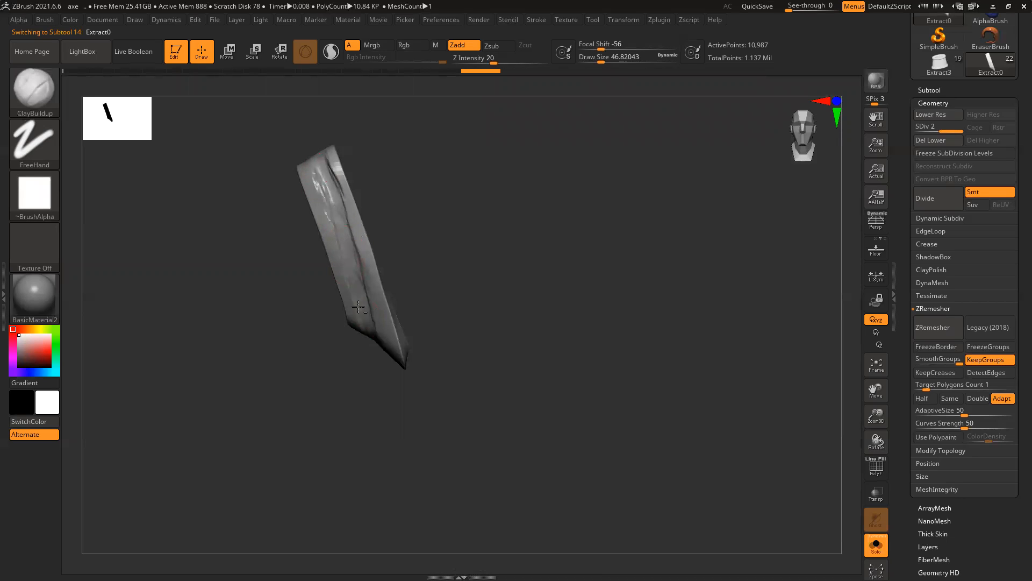
{"action": "left_click_drag", "start_coordinate": [427, 171], "coordinate": [466, 255], "text": "alt"}
{"action": "mouse_move", "coordinate": [341, 198]}
{"action": "left_mouse_down"}
{"action": "mouse_move", "coordinate": [473, 263]}
{"action": "mouse_move", "coordinate": [302, 212]}
{"action": "mouse_move", "coordinate": [344, 230]}
{"action": "left_mouse_up"}
{"action": "mouse_move", "coordinate": [399, 251]}
{"action": "left_mouse_down"}
{"action": "mouse_move", "coordinate": [394, 224]}
{"action": "mouse_move", "coordinate": [370, 222]}
{"action": "left_mouse_up"}
{"action": "mouse_move", "coordinate": [305, 221]}
{"action": "left_mouse_down"}
{"action": "mouse_move", "coordinate": [258, 248]}
{"action": "mouse_move", "coordinate": [172, 331]}
{"action": "mouse_move", "coordinate": [204, 291]}
{"action": "left_mouse_up"}
{"action": "mouse_move", "coordinate": [428, 217]}
{"action": "left_mouse_down"}
{"action": "mouse_move", "coordinate": [272, 254]}
{"action": "mouse_move", "coordinate": [225, 298]}
{"action": "left_mouse_up"}
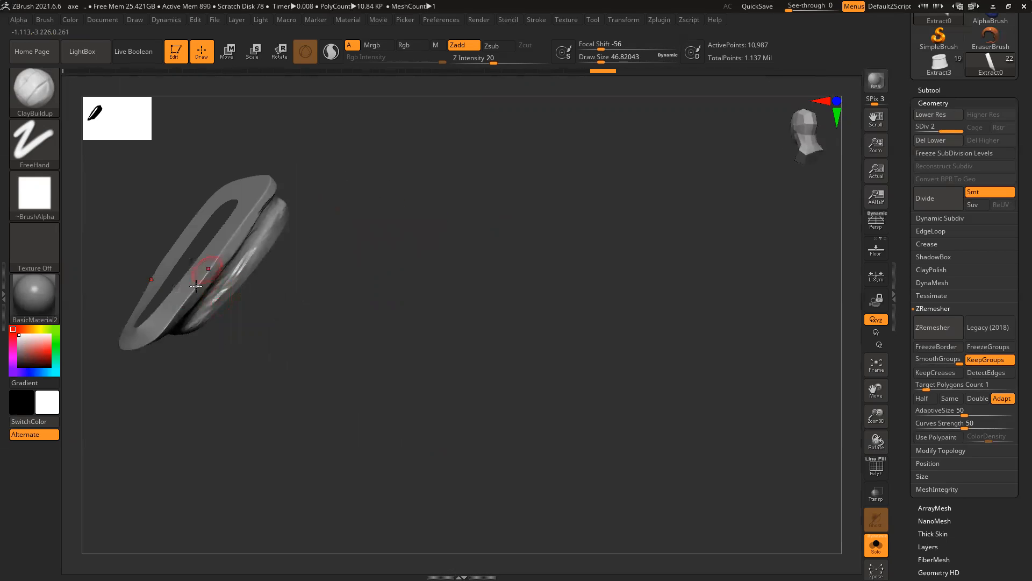
{"action": "mouse_move", "coordinate": [162, 323]}
{"action": "left_mouse_down"}
{"action": "mouse_move", "coordinate": [198, 281]}
{"action": "mouse_move", "coordinate": [141, 344]}
{"action": "left_mouse_up"}
Step: Switch to the TrimDynamic brush and flatten the band's left end
{"action": "key", "text": "b"}
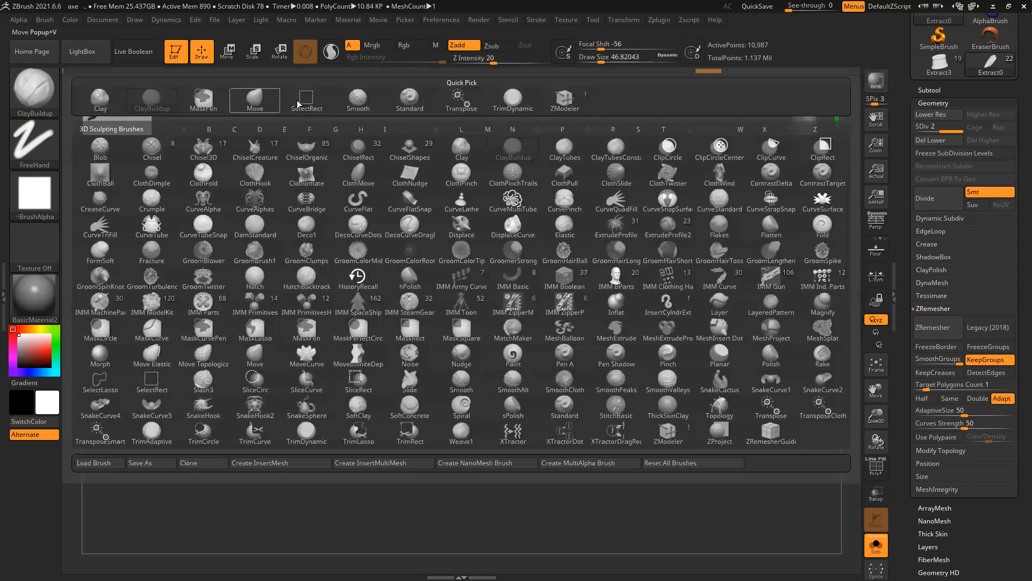
{"action": "left_click", "coordinate": [512, 100]}
{"action": "mouse_move", "coordinate": [176, 314]}
{"action": "right_mouse_down"}
{"action": "mouse_move", "coordinate": [249, 272]}
{"action": "mouse_move", "coordinate": [242, 315]}
{"action": "mouse_move", "coordinate": [168, 307]}
{"action": "right_mouse_up"}
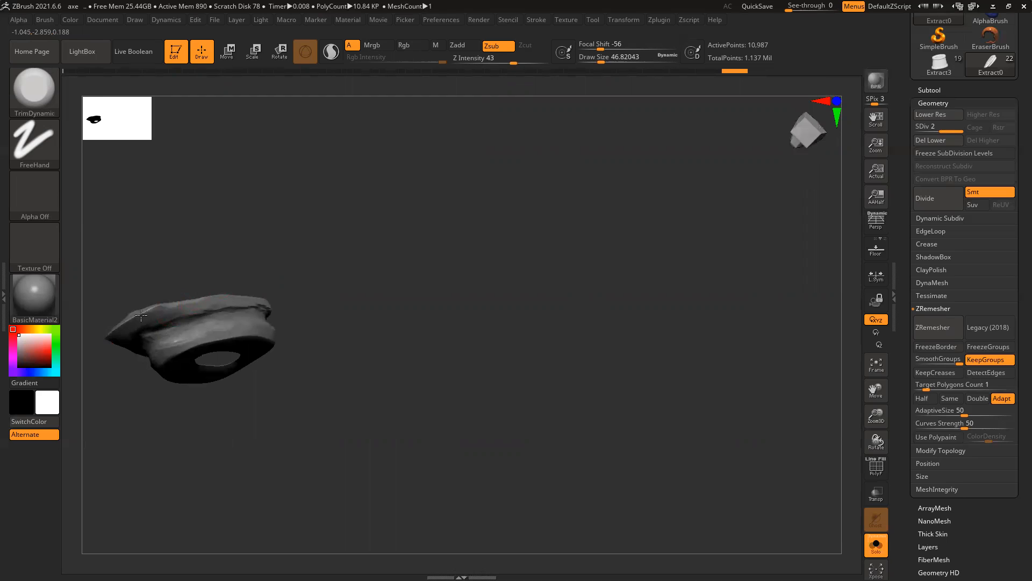
{"action": "left_click_drag", "start_coordinate": [129, 319], "coordinate": [224, 292]}
{"action": "mouse_move", "coordinate": [295, 327]}
{"action": "right_mouse_down"}
{"action": "mouse_move", "coordinate": [411, 364]}
{"action": "mouse_move", "coordinate": [421, 347]}
{"action": "mouse_move", "coordinate": [301, 272]}
{"action": "right_mouse_up"}
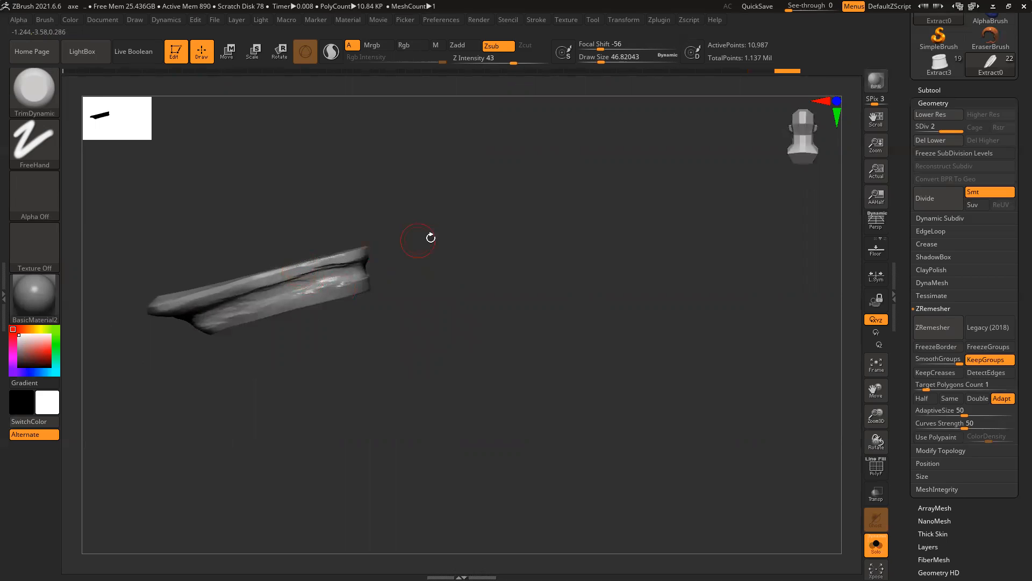
{"action": "right_click_drag", "start_coordinate": [411, 239], "coordinate": [334, 253]}
{"action": "right_click_drag", "start_coordinate": [452, 276], "coordinate": [312, 289]}
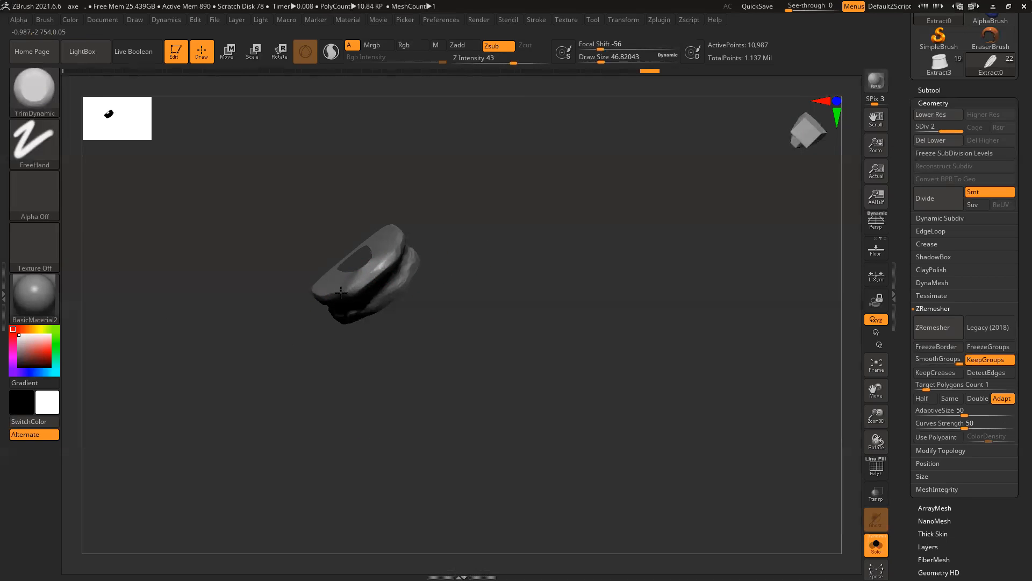
Step: Turn Solo off, frame the full axe, and inspect the head from several angles
{"action": "left_click", "coordinate": [886, 547]}
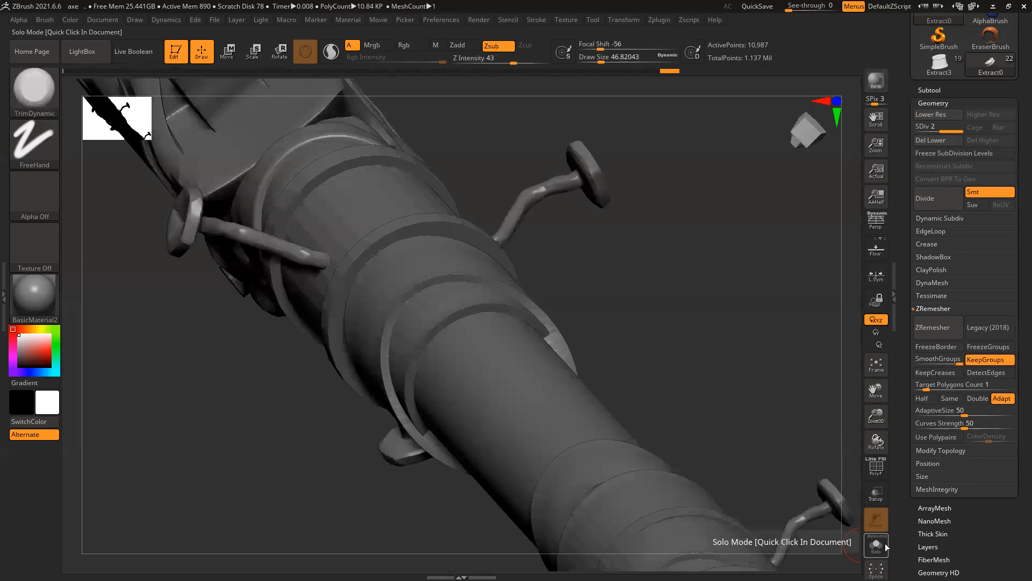
{"action": "key", "text": "f"}
{"action": "key", "text": "f"}
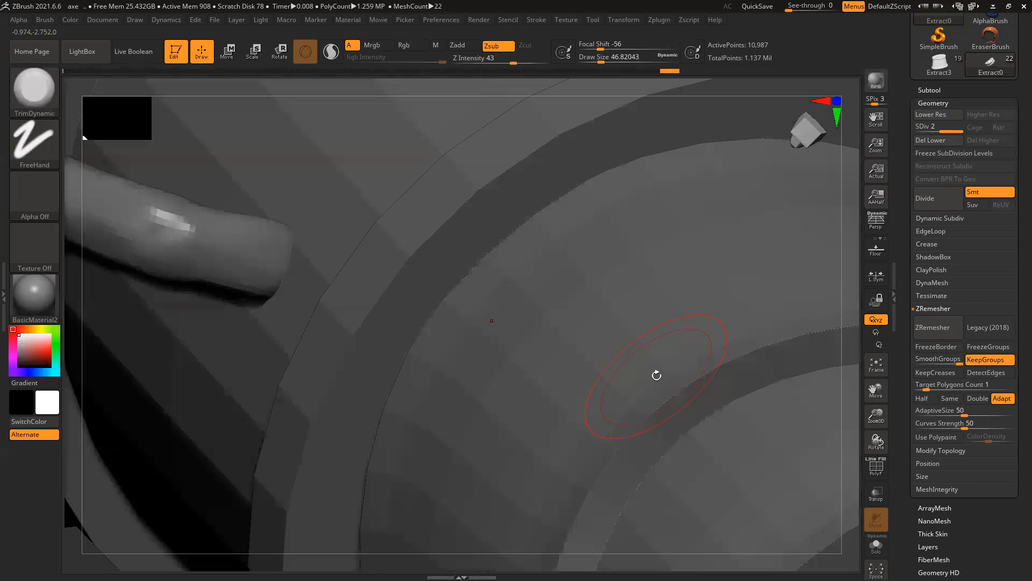
{"action": "key", "text": "f"}
{"action": "left_click_drag", "start_coordinate": [642, 296], "coordinate": [667, 417]}
{"action": "right_click_drag", "start_coordinate": [670, 419], "coordinate": [637, 400], "text": "ctrl"}
{"action": "left_click_drag", "start_coordinate": [591, 401], "coordinate": [431, 486]}
{"action": "right_click_drag", "start_coordinate": [431, 486], "coordinate": [228, 295], "text": "alt"}
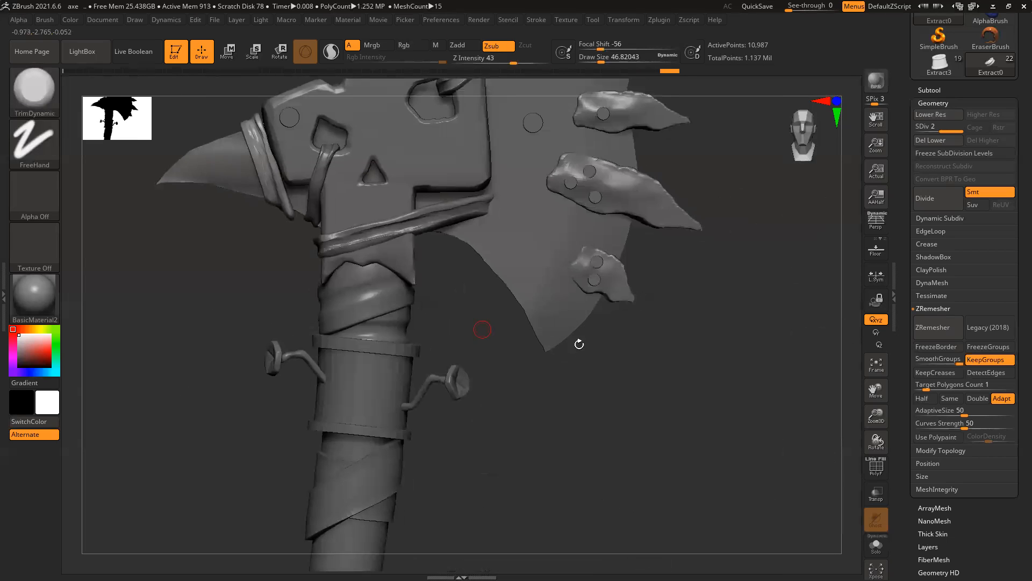
{"action": "right_click_drag", "start_coordinate": [579, 344], "coordinate": [604, 389], "text": "ctrl"}
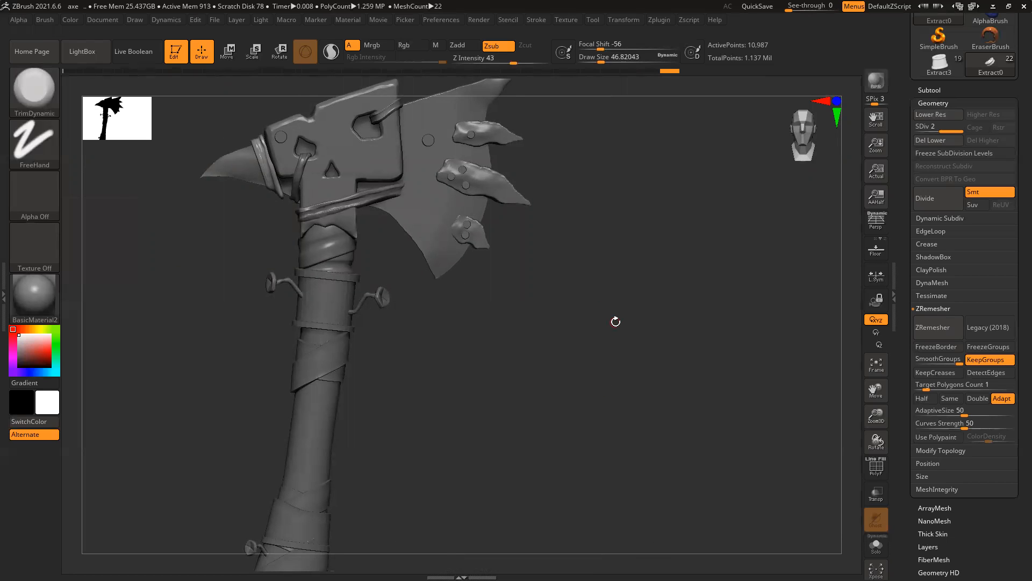
Step: Save the project with Ctrl+S and select the pointed metal plate piece
{"action": "key", "text": "ctrl+s"}
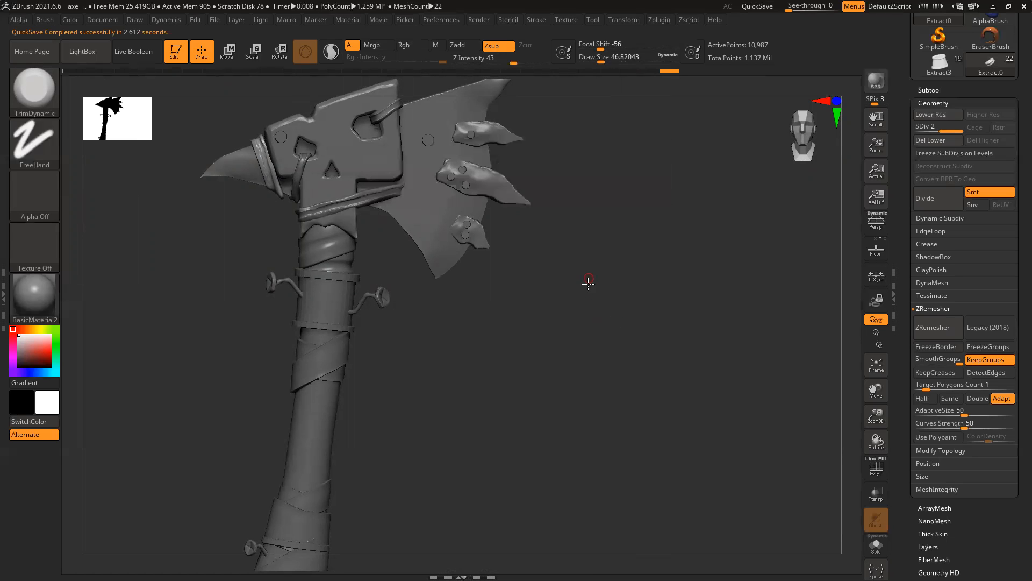
{"action": "right_click_drag", "start_coordinate": [588, 284], "coordinate": [588, 357], "text": "alt"}
{"action": "right_click_drag", "start_coordinate": [466, 236], "coordinate": [644, 203], "text": "ctrl"}
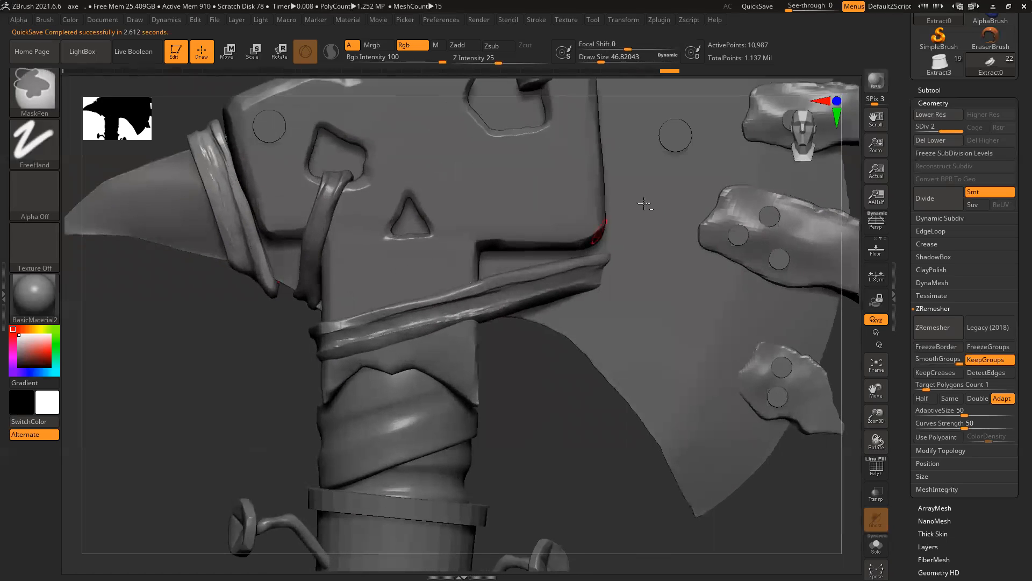
{"action": "right_click_drag", "start_coordinate": [856, 181], "coordinate": [584, 321], "text": "alt"}
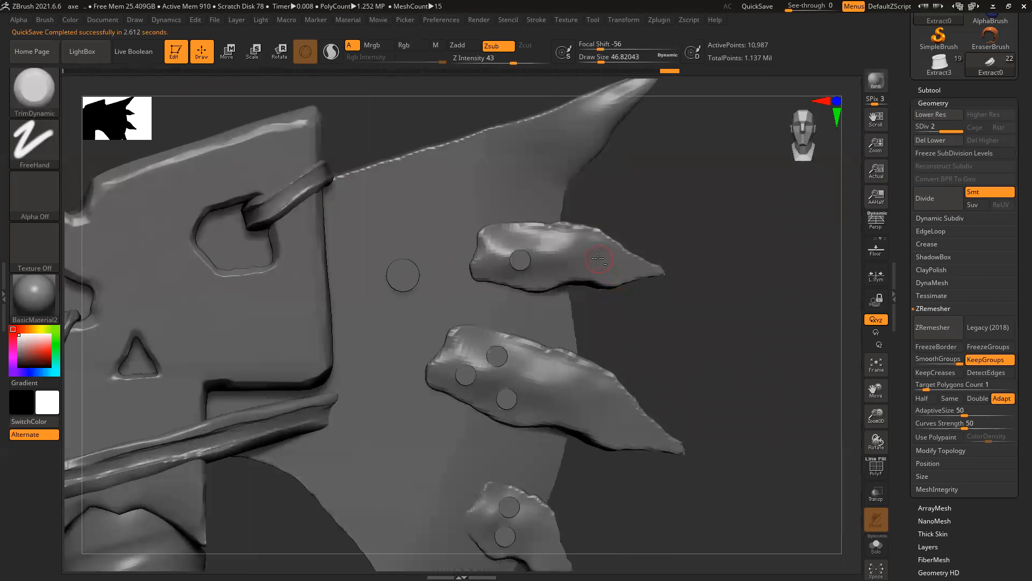
{"action": "left_click", "coordinate": [593, 273], "text": "alt"}
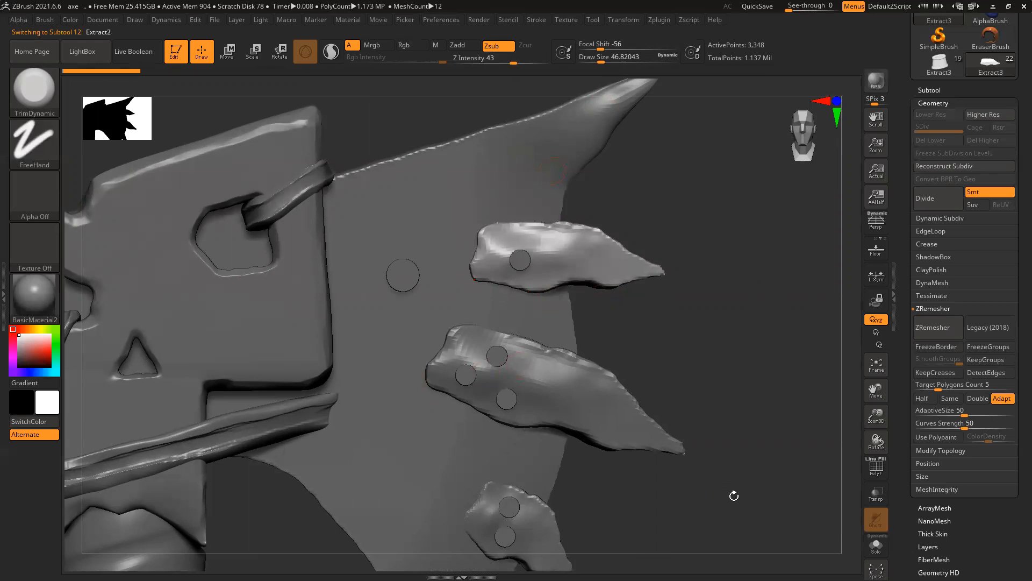
Step: Solo the Extract2 metal plate, subdivide it, and show its polygon wireframe
{"action": "right_click_drag", "start_coordinate": [748, 453], "coordinate": [685, 415], "text": "ctrl"}
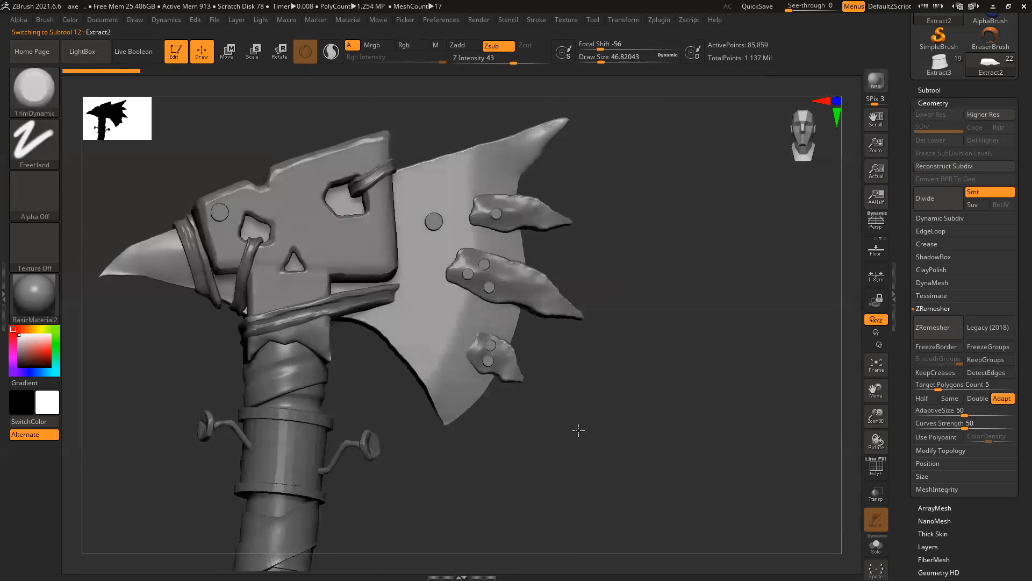
{"action": "right_click_drag", "start_coordinate": [477, 426], "coordinate": [631, 482], "text": "ctrl"}
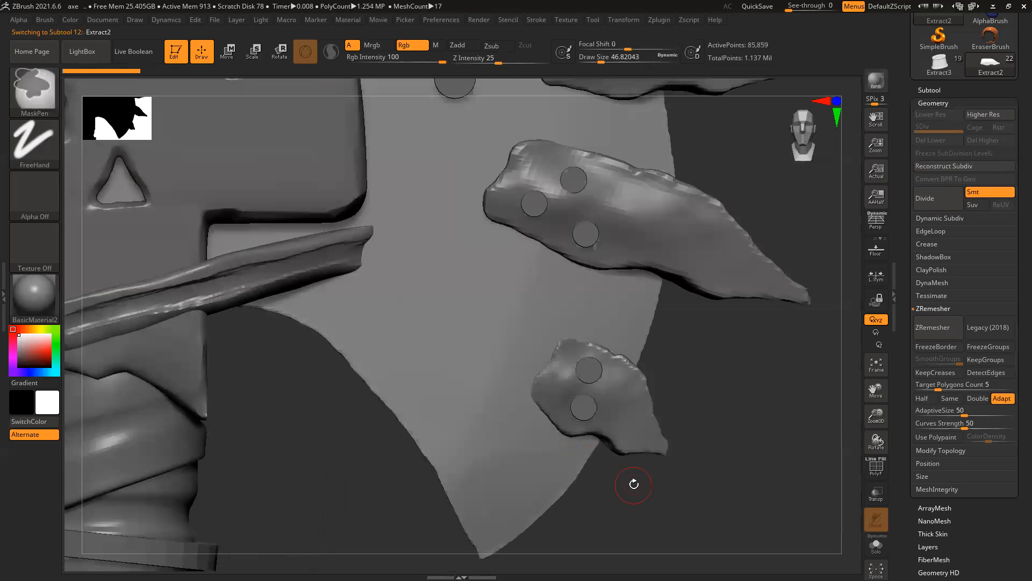
{"action": "left_click", "coordinate": [876, 545]}
{"action": "right_click_drag", "start_coordinate": [560, 390], "coordinate": [387, 361], "text": "ctrl"}
{"action": "key", "text": "ctrl+d"}
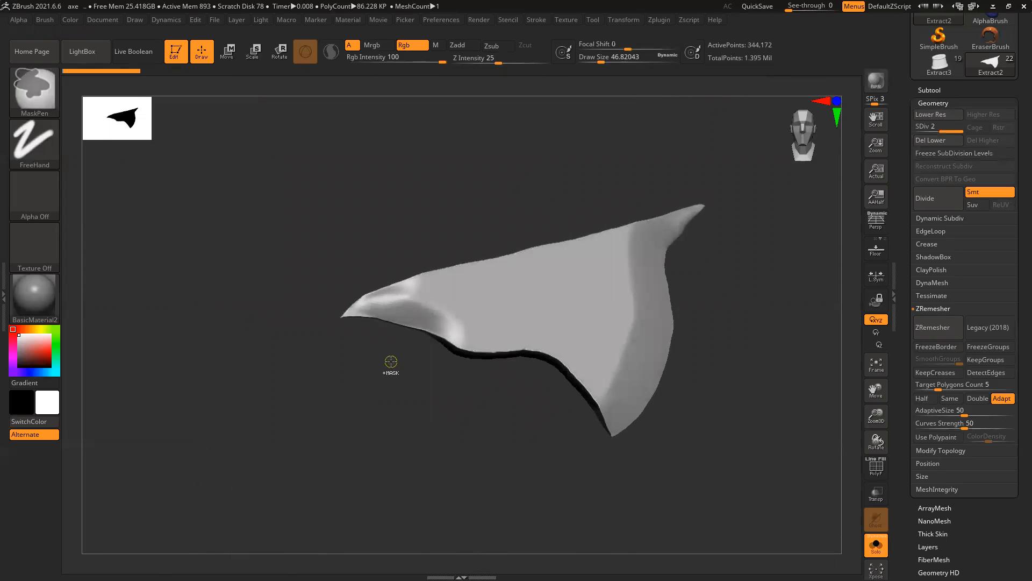
{"action": "key", "text": "shift+f"}
{"action": "right_click_drag", "start_coordinate": [487, 428], "coordinate": [416, 411], "text": "alt"}
{"action": "right_click_drag", "start_coordinate": [476, 328], "coordinate": [452, 369], "text": "ctrl"}
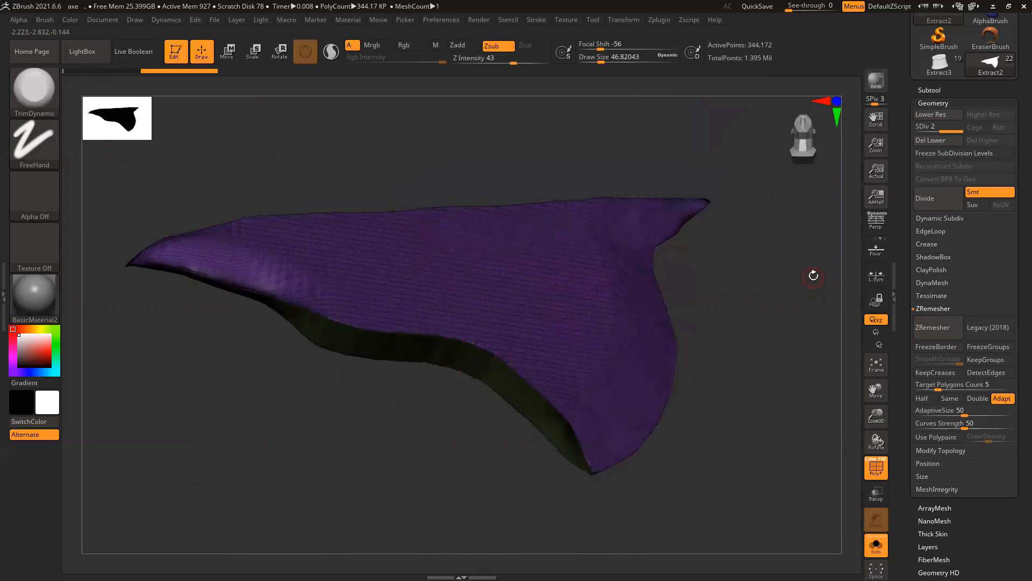
Step: Run ZRemesher on the plate with Target Polygons Count set to 5
{"action": "left_click", "coordinate": [920, 384]}
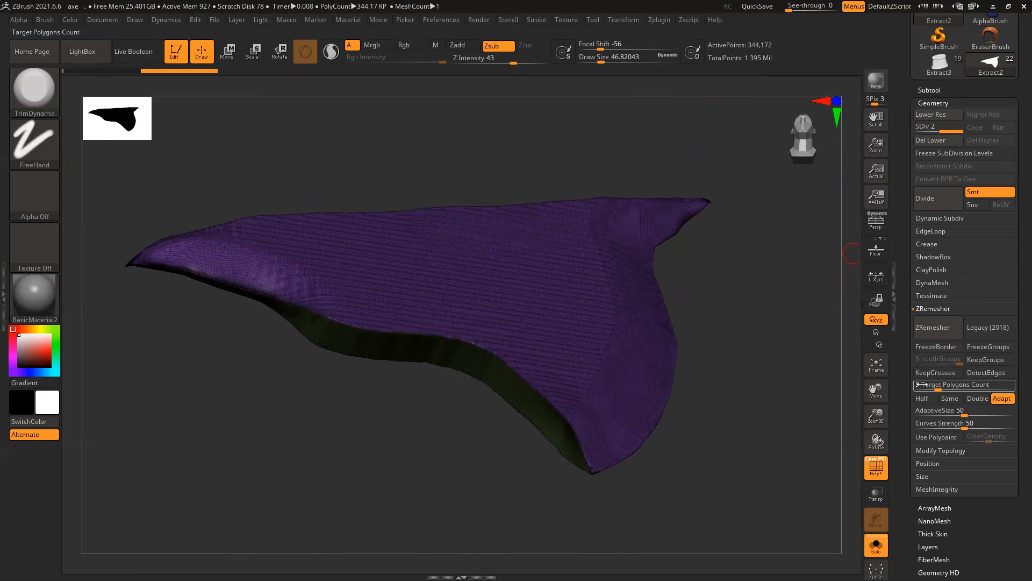
{"action": "type", "text": "5"}
{"action": "key", "text": "Return"}
{"action": "left_click", "coordinate": [932, 327]}
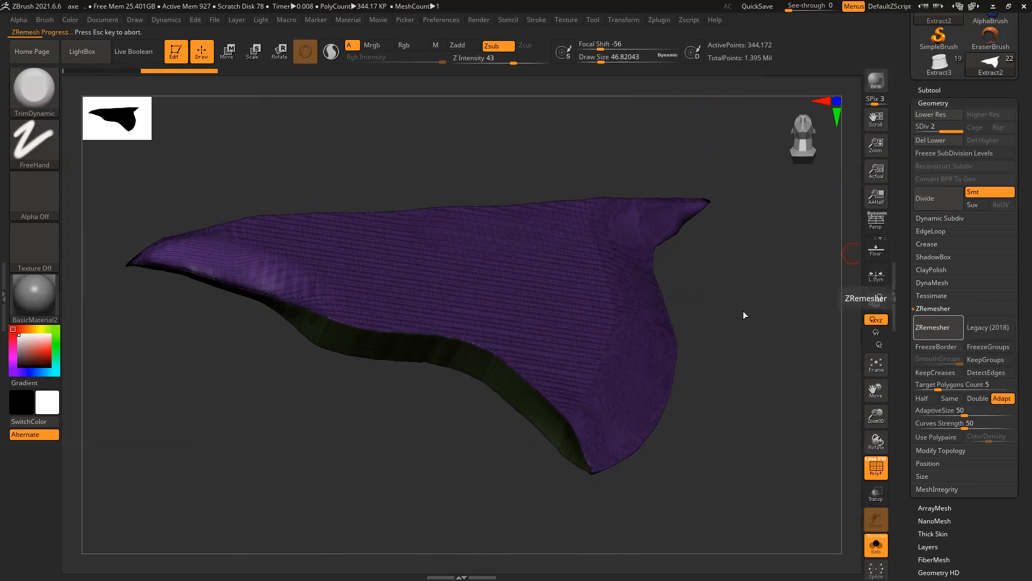
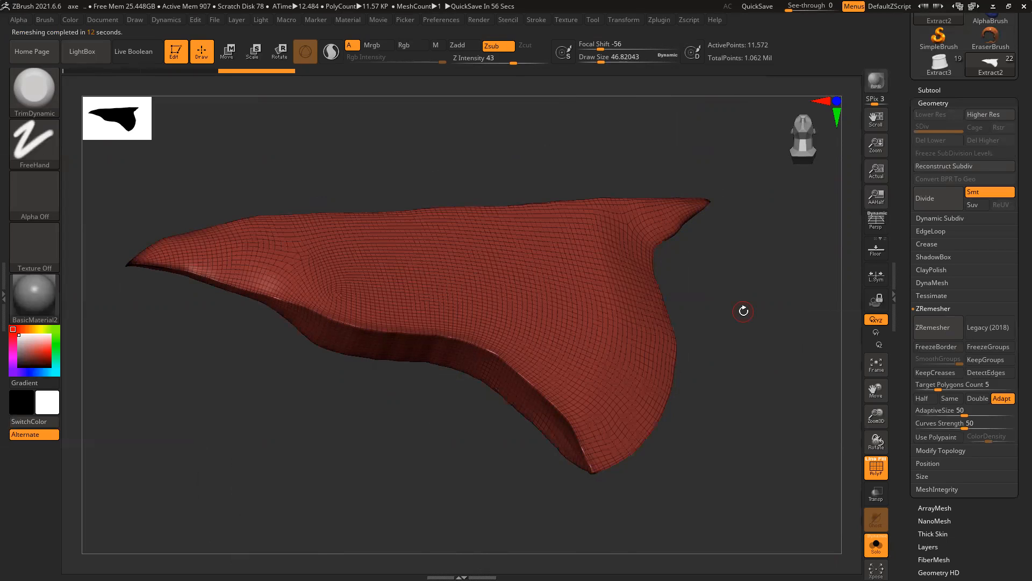
Step: Hide the polygon wireframe and subdivide the blade to SDiv 2 at 46,282 points
{"action": "key", "text": "shift+f"}
{"action": "key", "text": "ctrl"}
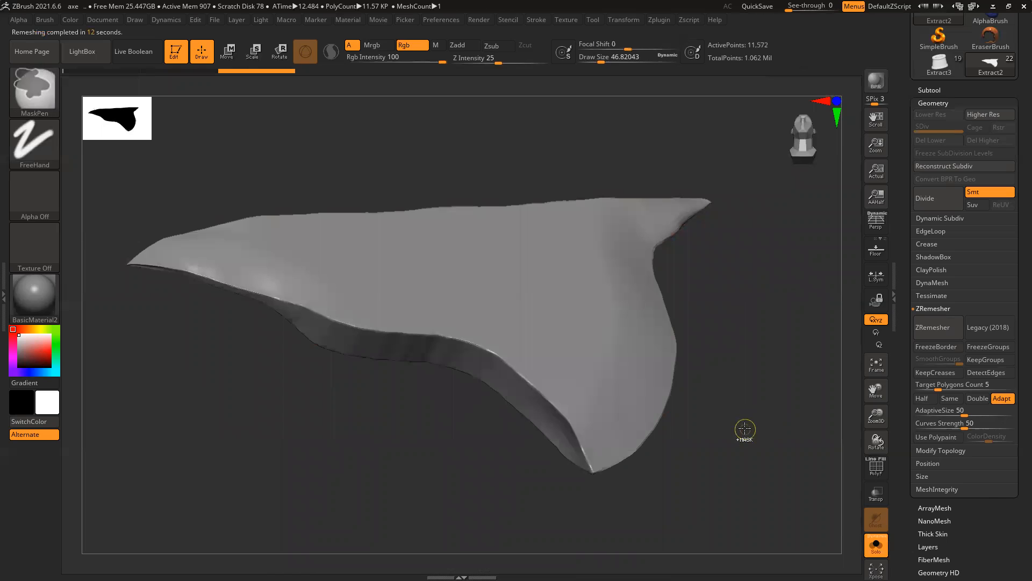
{"action": "key", "text": "ctrl+d"}
{"action": "mouse_move", "coordinate": [751, 426]}
{"action": "left_mouse_down"}
{"action": "mouse_move", "coordinate": [727, 455]}
{"action": "mouse_move", "coordinate": [732, 396]}
{"action": "left_mouse_up"}
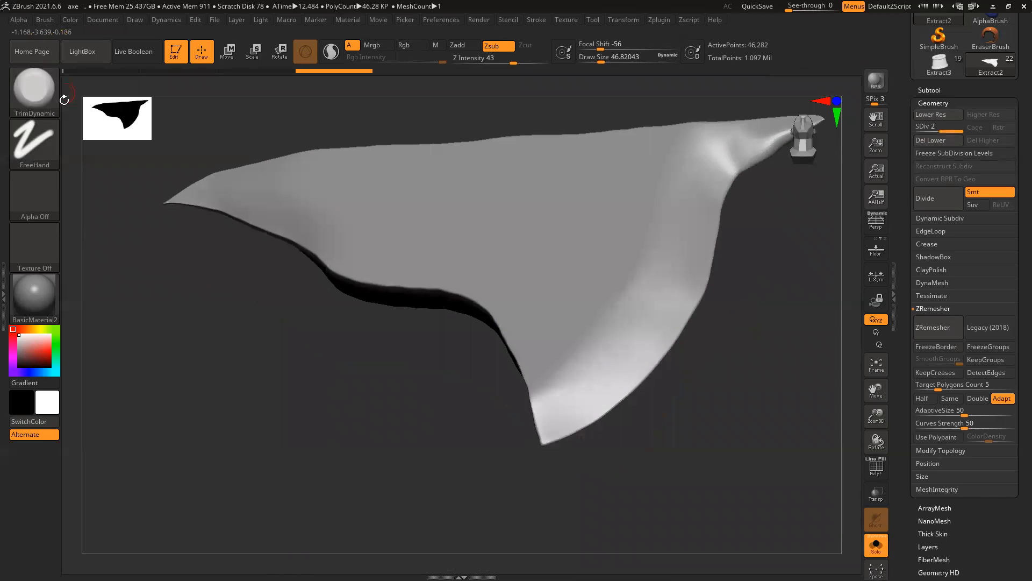
Step: Enlarge the TrimDynamic brush and trim a flat bevel along the blade's upper spike
{"action": "left_click_drag", "start_coordinate": [283, 439], "coordinate": [334, 438]}
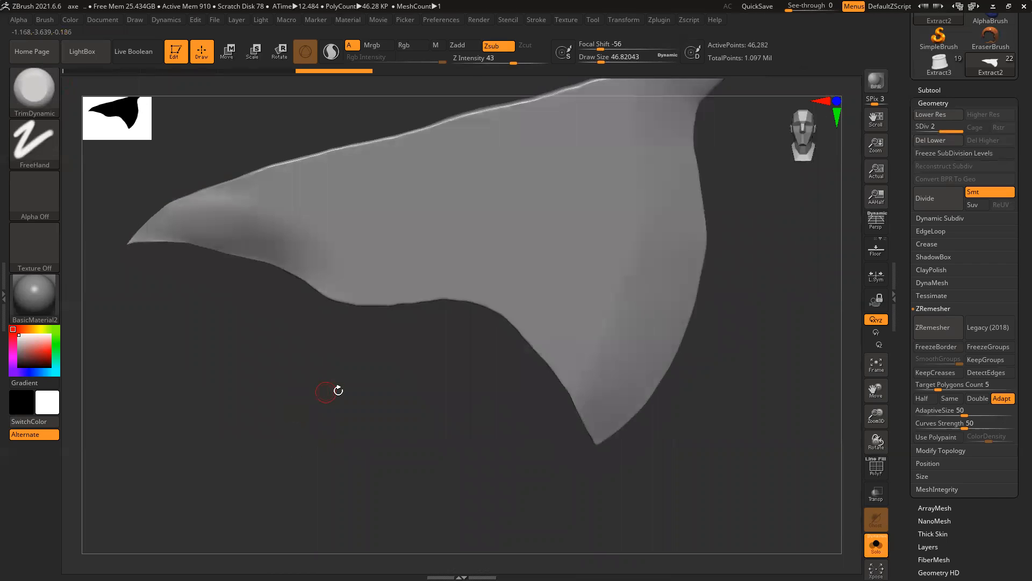
{"action": "key", "text": "bracketright"}
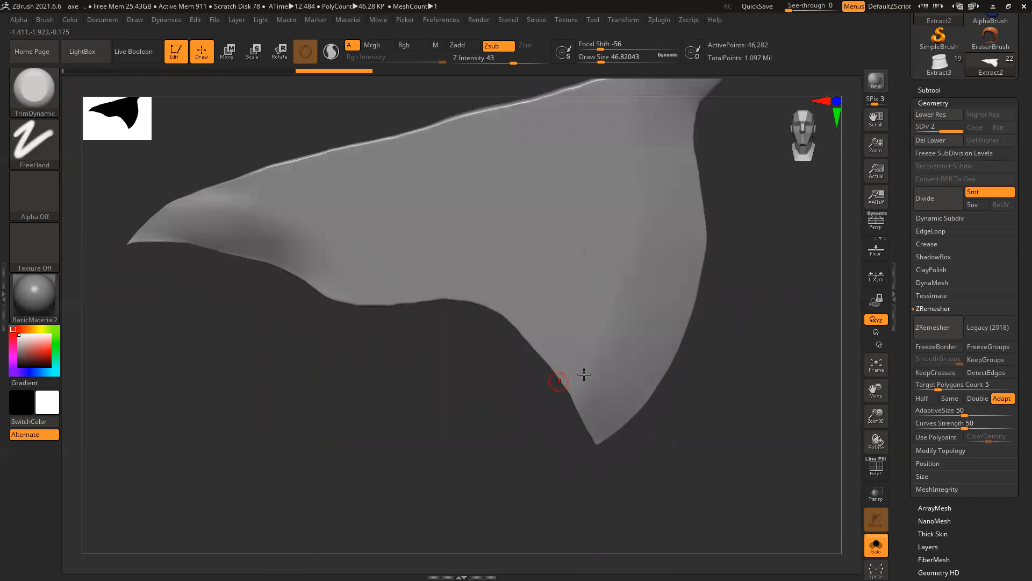
{"action": "key", "text": "bracketright"}
{"action": "key", "text": "bracketright"}
{"action": "key", "text": "bracketright"}
{"action": "key", "text": "bracketright"}
{"action": "key", "text": "bracketright"}
{"action": "key", "text": "bracketright"}
{"action": "key", "text": "bracketright"}
{"action": "key", "text": "bracketright"}
{"action": "key", "text": "bracketright"}
{"action": "key", "text": "bracketright"}
{"action": "key", "text": "bracketright"}
{"action": "key", "text": "bracketright"}
{"action": "key", "text": "bracketright"}
{"action": "key", "text": "bracketright"}
{"action": "key", "text": "bracketright"}
{"action": "key", "text": "bracketright"}
{"action": "key", "text": "bracketright"}
{"action": "key", "text": "bracketright"}
{"action": "key", "text": "bracketright"}
{"action": "key", "text": "bracketright"}
{"action": "mouse_move", "coordinate": [744, 427]}
{"action": "left_mouse_down"}
{"action": "mouse_move", "coordinate": [688, 378]}
{"action": "mouse_move", "coordinate": [661, 372]}
{"action": "left_mouse_up"}
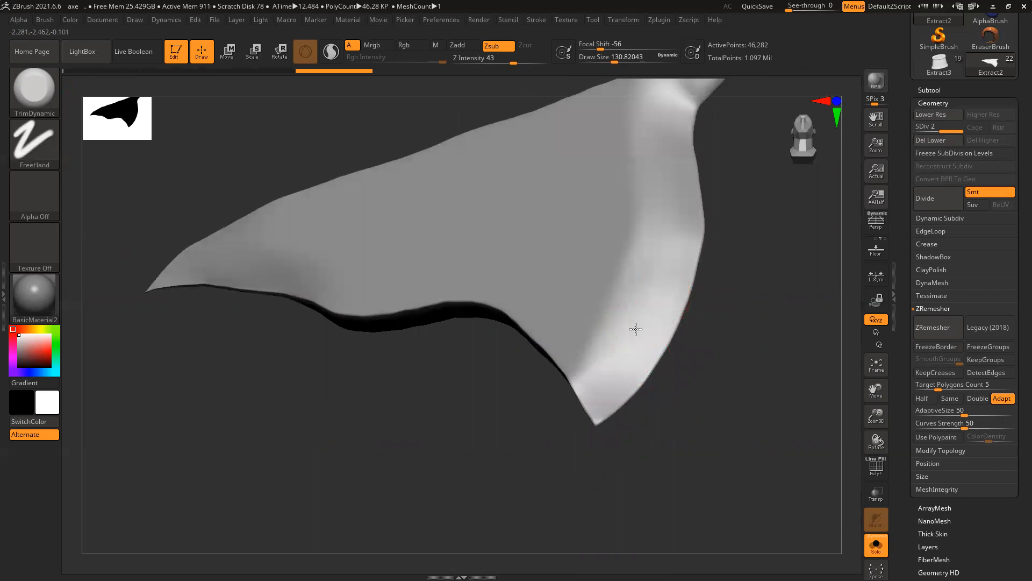
{"action": "key", "text": "bracketright"}
{"action": "key", "text": "bracketright"}
{"action": "key", "text": "bracketright"}
{"action": "key", "text": "bracketright"}
{"action": "key", "text": "bracketright"}
{"action": "key", "text": "bracketright"}
{"action": "key", "text": "bracketright"}
{"action": "key", "text": "bracketright"}
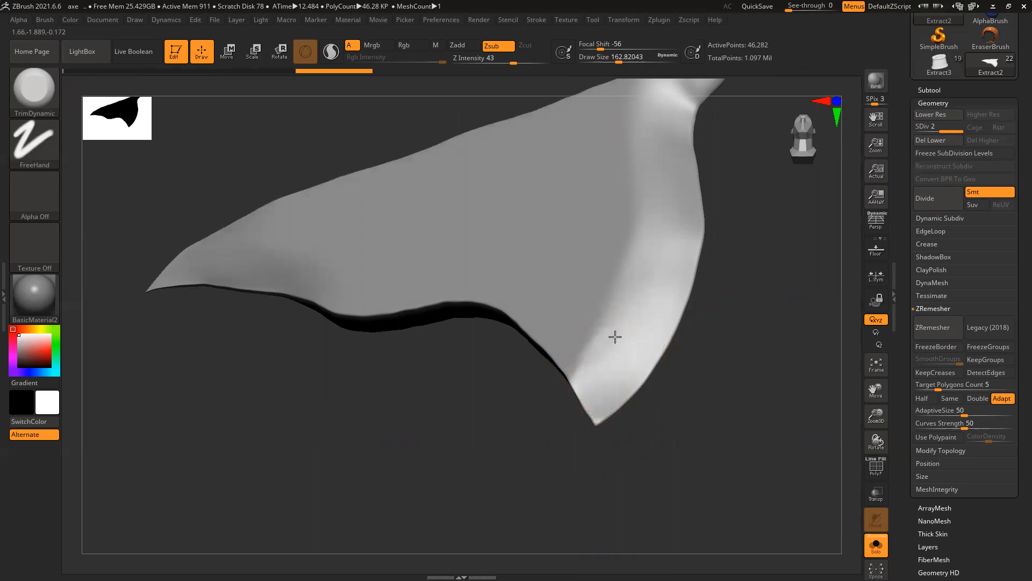
{"action": "left_click_drag", "start_coordinate": [753, 343], "coordinate": [602, 351]}
{"action": "left_click_drag", "start_coordinate": [508, 371], "coordinate": [543, 374]}
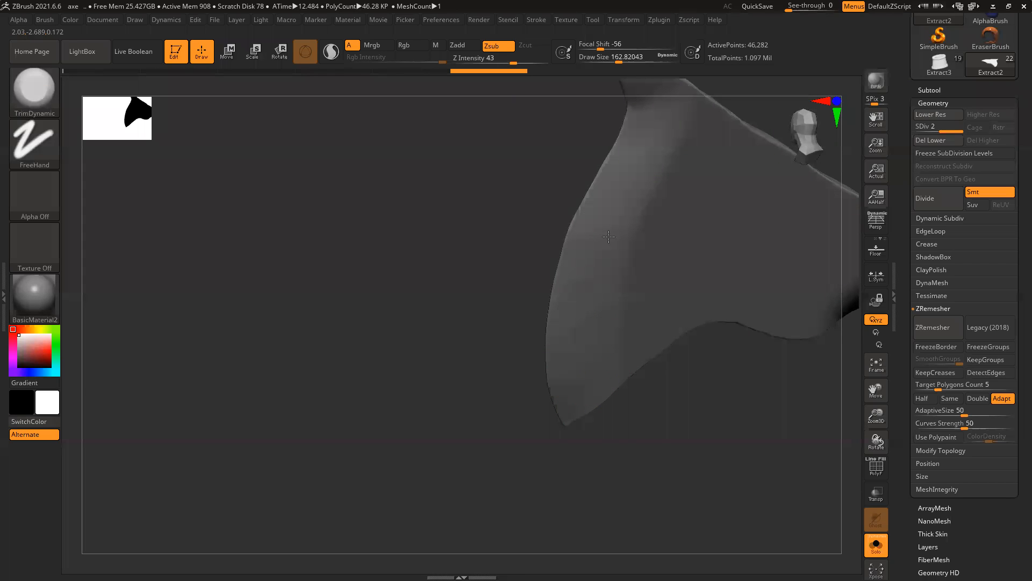
{"action": "left_click_drag", "start_coordinate": [450, 260], "coordinate": [524, 236]}
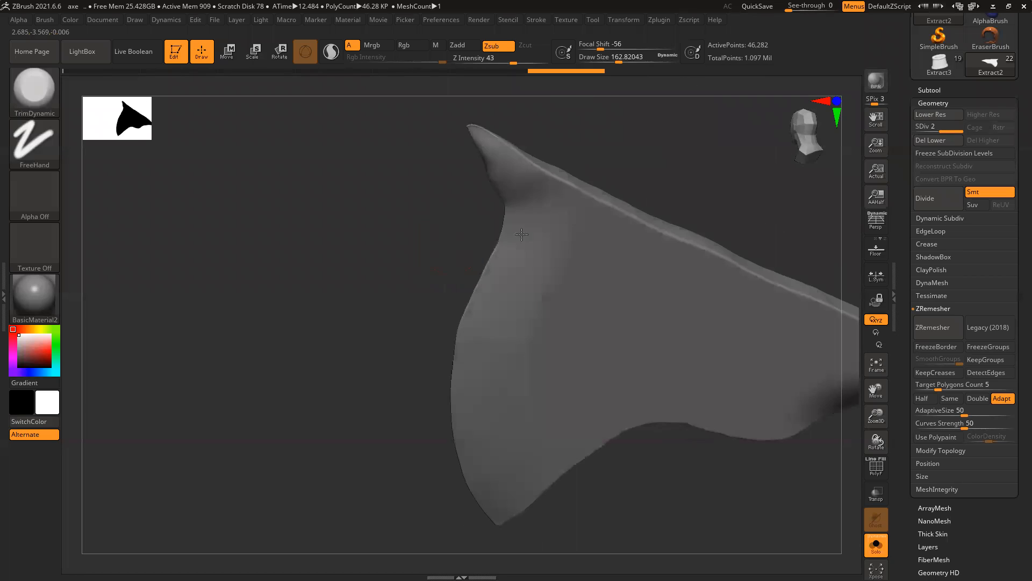
{"action": "left_click_drag", "start_coordinate": [413, 233], "coordinate": [488, 229]}
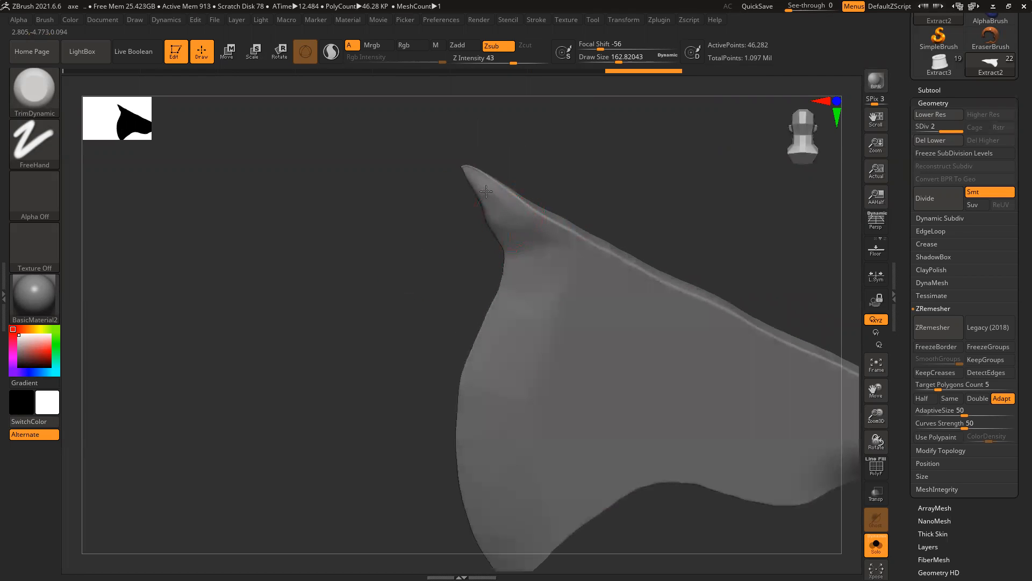
{"action": "left_click_drag", "start_coordinate": [492, 197], "coordinate": [532, 243]}
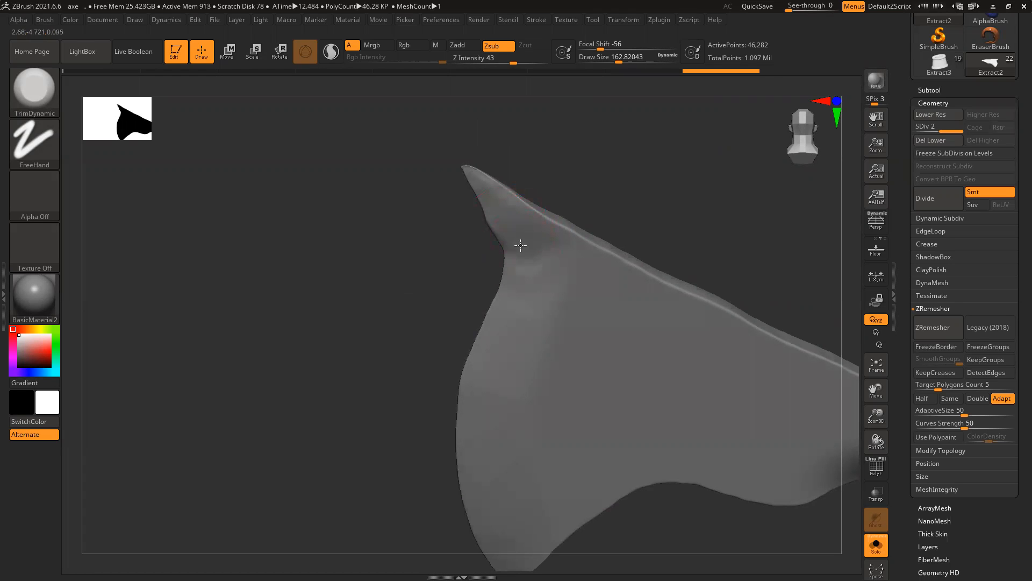
{"action": "mouse_move", "coordinate": [430, 292]}
{"action": "left_mouse_down"}
{"action": "mouse_move", "coordinate": [484, 302]}
{"action": "mouse_move", "coordinate": [619, 195]}
{"action": "mouse_move", "coordinate": [645, 257]}
{"action": "mouse_move", "coordinate": [484, 368]}
{"action": "left_mouse_up"}
{"action": "mouse_move", "coordinate": [477, 410]}
{"action": "left_mouse_down"}
{"action": "mouse_move", "coordinate": [433, 455]}
{"action": "mouse_move", "coordinate": [485, 408]}
{"action": "left_mouse_up"}
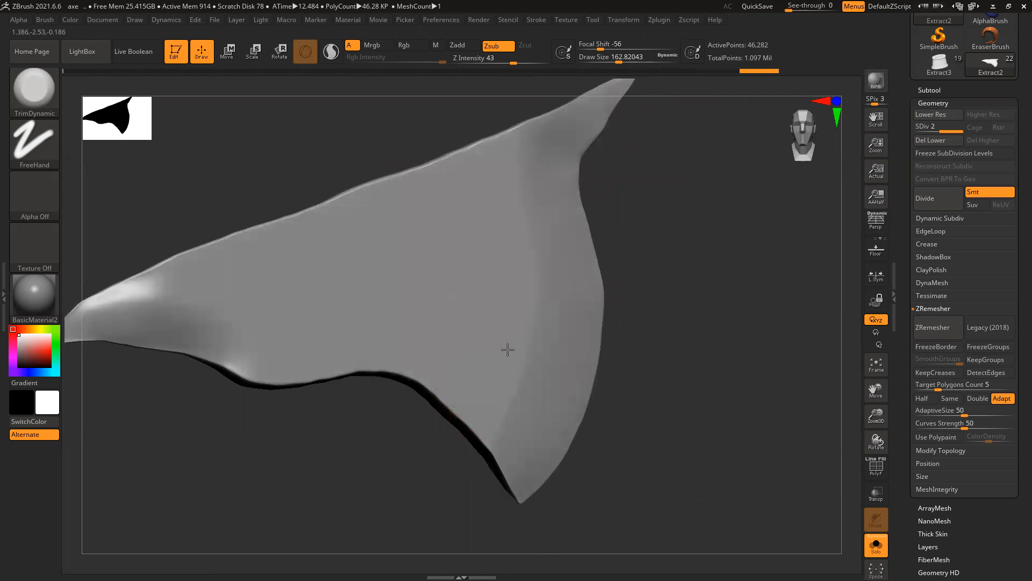
{"action": "left_click_drag", "start_coordinate": [502, 208], "coordinate": [510, 178]}
Step: Sharpen and flatten the ridge down the blade's inner curve, then check the shape
{"action": "left_click_drag", "start_coordinate": [697, 225], "coordinate": [676, 225]}
{"action": "left_click_drag", "start_coordinate": [512, 203], "coordinate": [545, 174]}
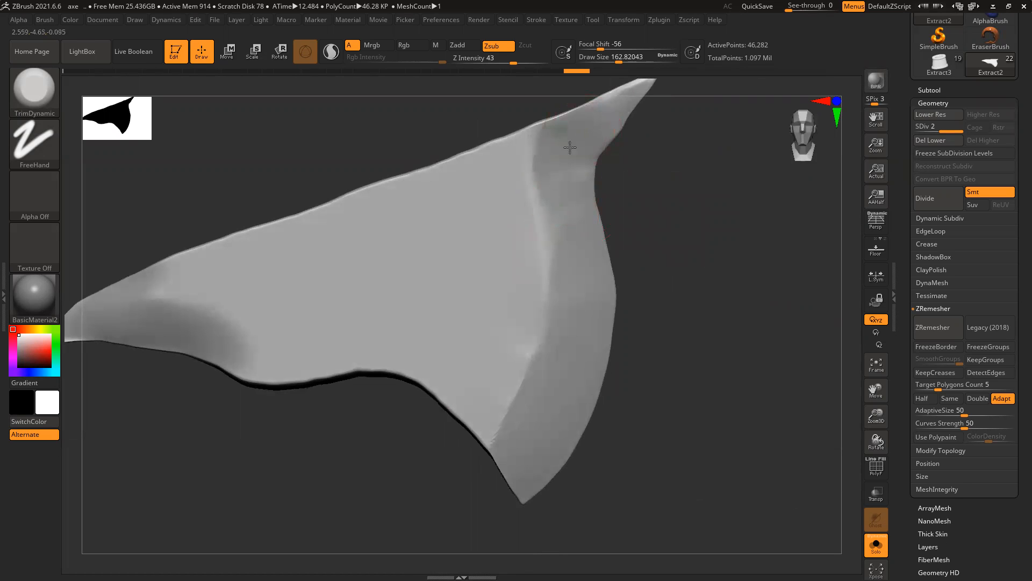
{"action": "mouse_move", "coordinate": [687, 208]}
{"action": "left_mouse_down"}
{"action": "mouse_move", "coordinate": [665, 247]}
{"action": "mouse_move", "coordinate": [634, 239]}
{"action": "left_mouse_up"}
{"action": "left_click_drag", "start_coordinate": [526, 225], "coordinate": [528, 187]}
{"action": "left_click_drag", "start_coordinate": [536, 243], "coordinate": [513, 347]}
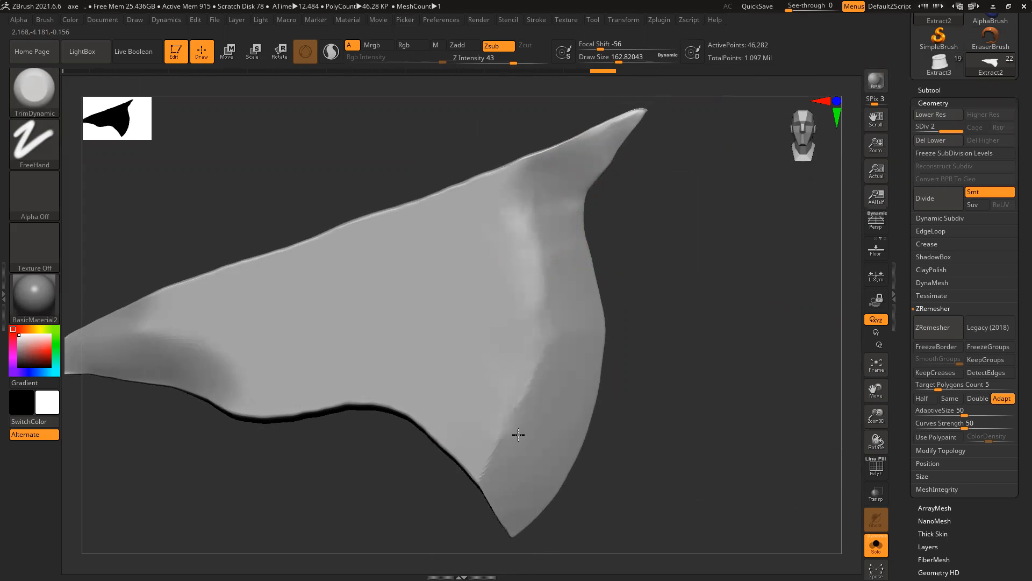
{"action": "left_click_drag", "start_coordinate": [682, 318], "coordinate": [599, 325]}
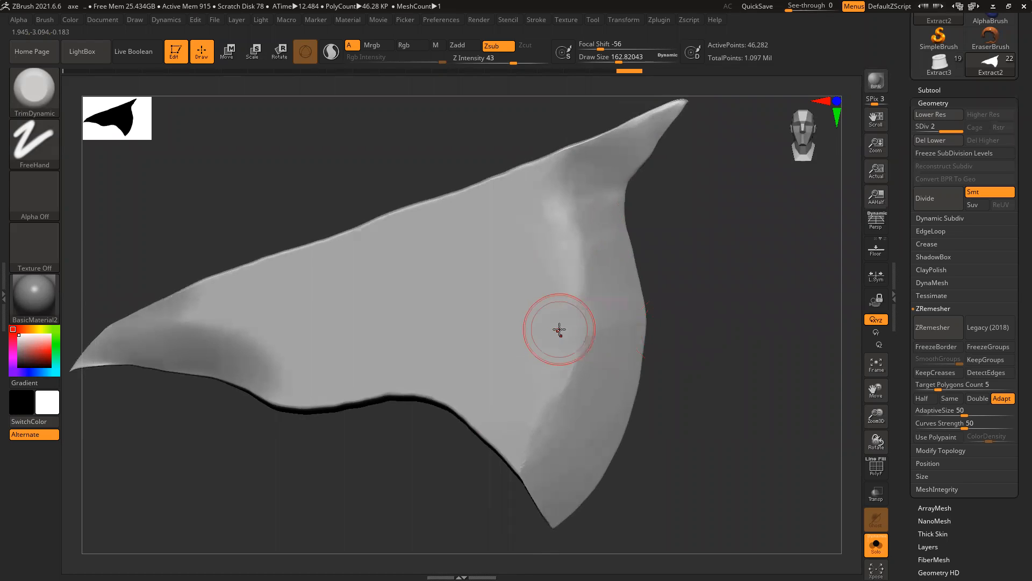
{"action": "left_click_drag", "start_coordinate": [728, 401], "coordinate": [454, 438]}
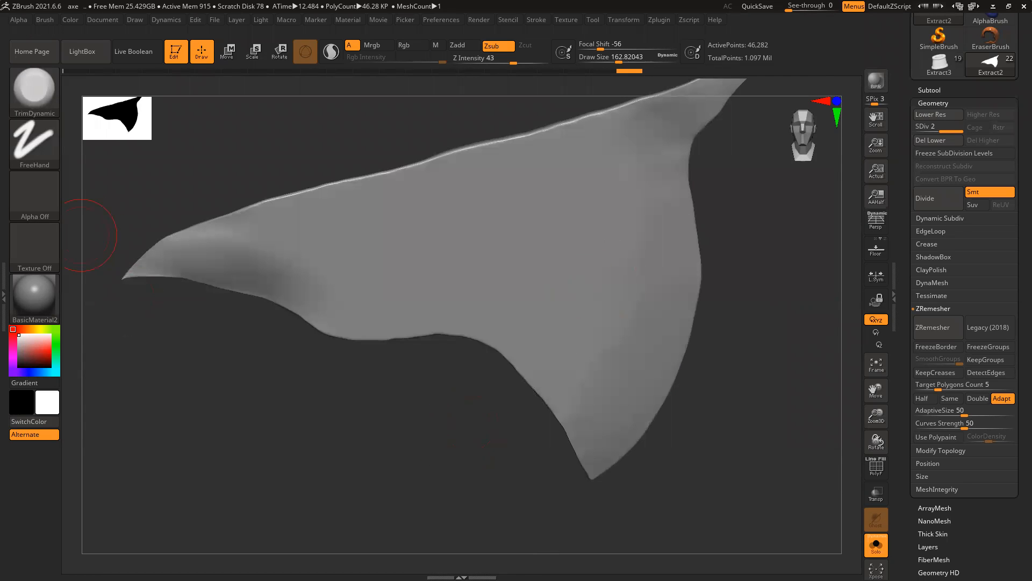
{"action": "left_click_drag", "start_coordinate": [395, 296], "coordinate": [444, 269]}
{"action": "left_click_drag", "start_coordinate": [439, 335], "coordinate": [790, 438]}
{"action": "left_click_drag", "start_coordinate": [806, 240], "coordinate": [551, 232]}
{"action": "left_click_drag", "start_coordinate": [518, 168], "coordinate": [414, 183]}
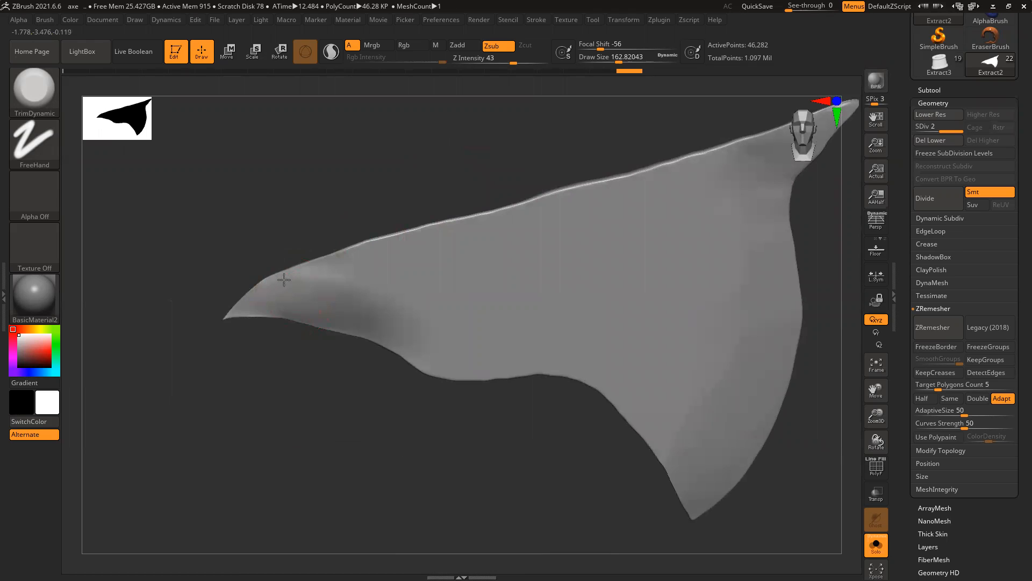
Step: Flatten and trim the edge near the blade's left tip
{"action": "left_click_drag", "start_coordinate": [302, 390], "coordinate": [329, 309]}
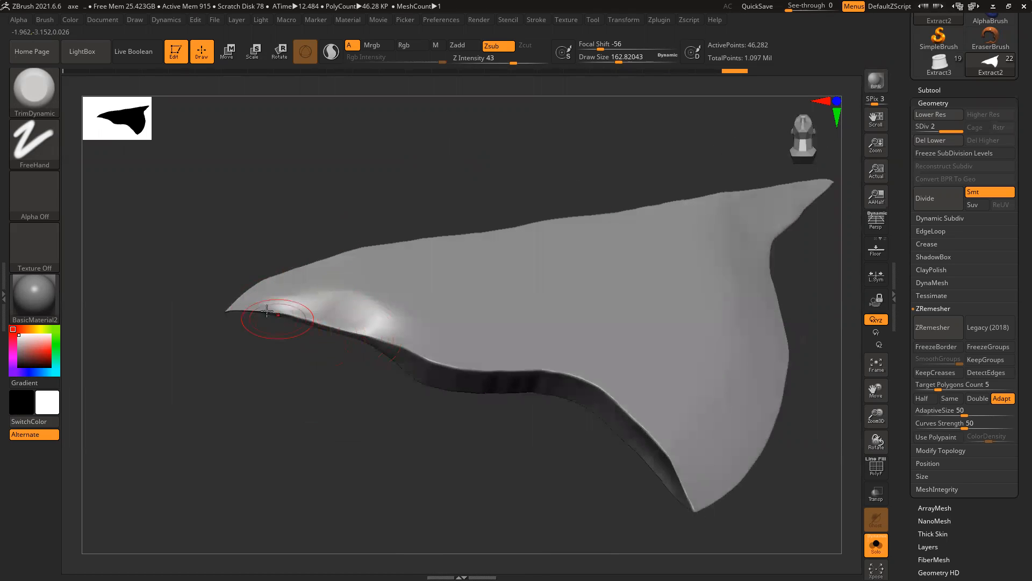
{"action": "mouse_move", "coordinate": [322, 319]}
{"action": "left_mouse_down"}
{"action": "mouse_move", "coordinate": [350, 328]}
{"action": "mouse_move", "coordinate": [304, 310]}
{"action": "mouse_move", "coordinate": [359, 321]}
{"action": "mouse_move", "coordinate": [333, 322]}
{"action": "left_mouse_up"}
{"action": "mouse_move", "coordinate": [313, 360]}
{"action": "left_mouse_down"}
{"action": "mouse_move", "coordinate": [321, 318]}
{"action": "mouse_move", "coordinate": [300, 298]}
{"action": "left_mouse_up"}
{"action": "left_click_drag", "start_coordinate": [395, 323], "coordinate": [407, 323]}
{"action": "left_click_drag", "start_coordinate": [301, 394], "coordinate": [405, 366]}
{"action": "mouse_move", "coordinate": [325, 380]}
{"action": "left_mouse_down"}
{"action": "mouse_move", "coordinate": [366, 332]}
{"action": "mouse_move", "coordinate": [406, 347]}
{"action": "left_mouse_up"}
Step: With a slightly smaller brush, trim the lower bevel edge and part of the upper edge
{"action": "mouse_move", "coordinate": [472, 375]}
{"action": "left_mouse_down"}
{"action": "mouse_move", "coordinate": [399, 343]}
{"action": "mouse_move", "coordinate": [418, 342]}
{"action": "left_mouse_up"}
{"action": "key", "text": "bracketleft"}
{"action": "mouse_move", "coordinate": [418, 342]}
{"action": "left_mouse_down"}
{"action": "mouse_move", "coordinate": [400, 346]}
{"action": "mouse_move", "coordinate": [496, 347]}
{"action": "mouse_move", "coordinate": [586, 376]}
{"action": "left_mouse_up"}
{"action": "mouse_move", "coordinate": [530, 344]}
{"action": "left_mouse_down"}
{"action": "mouse_move", "coordinate": [584, 378]}
{"action": "mouse_move", "coordinate": [514, 346]}
{"action": "mouse_move", "coordinate": [557, 359]}
{"action": "left_mouse_up"}
{"action": "mouse_move", "coordinate": [609, 399]}
{"action": "left_mouse_down"}
{"action": "mouse_move", "coordinate": [655, 449]}
{"action": "mouse_move", "coordinate": [640, 439]}
{"action": "left_mouse_up"}
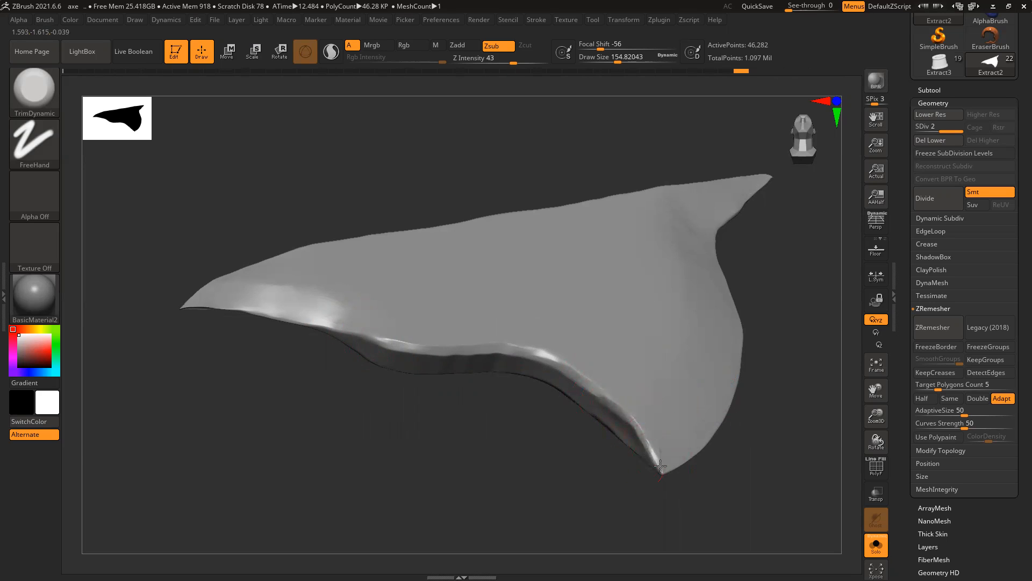
{"action": "mouse_move", "coordinate": [577, 375]}
{"action": "left_mouse_down"}
{"action": "mouse_move", "coordinate": [523, 351]}
{"action": "mouse_move", "coordinate": [304, 322]}
{"action": "left_mouse_up"}
{"action": "left_click_drag", "start_coordinate": [307, 323], "coordinate": [300, 321]}
{"action": "mouse_move", "coordinate": [299, 321]}
{"action": "right_mouse_down"}
{"action": "mouse_move", "coordinate": [272, 344]}
{"action": "mouse_move", "coordinate": [199, 300]}
{"action": "mouse_move", "coordinate": [410, 334]}
{"action": "mouse_move", "coordinate": [316, 300]}
{"action": "mouse_move", "coordinate": [214, 304]}
{"action": "right_mouse_up"}
{"action": "left_click_drag", "start_coordinate": [233, 311], "coordinate": [269, 326]}
Step: Trim the blade's left edge and flatten it upward toward the tip
{"action": "right_click_drag", "start_coordinate": [341, 352], "coordinate": [428, 346]}
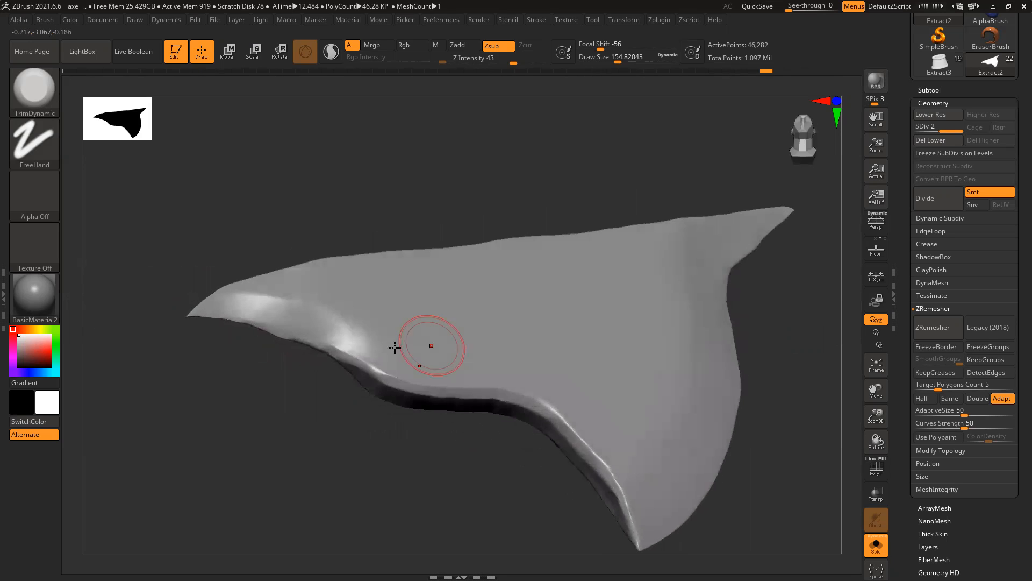
{"action": "key", "text": "ctrl"}
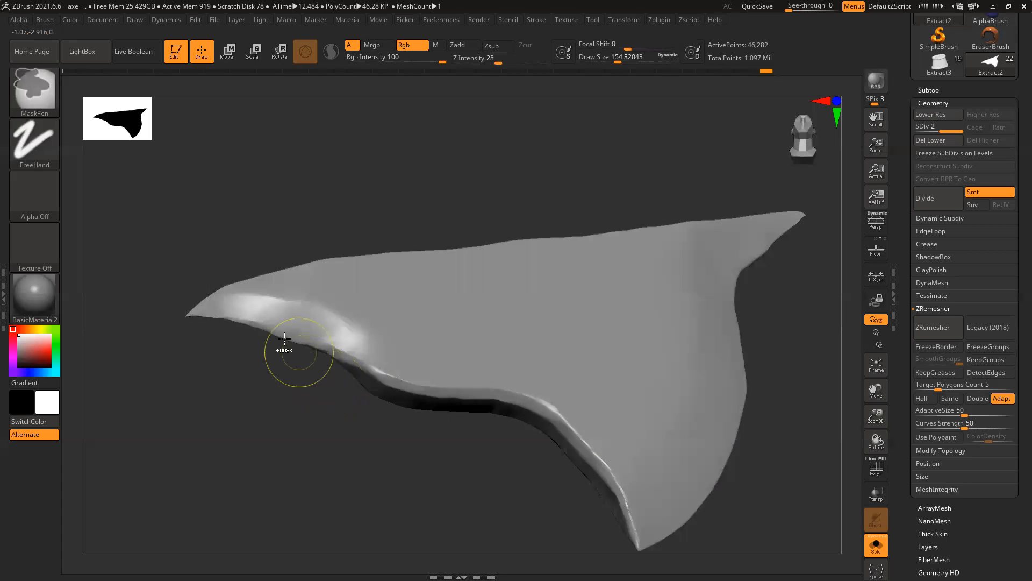
{"action": "right_click_drag", "start_coordinate": [355, 347], "coordinate": [375, 357]}
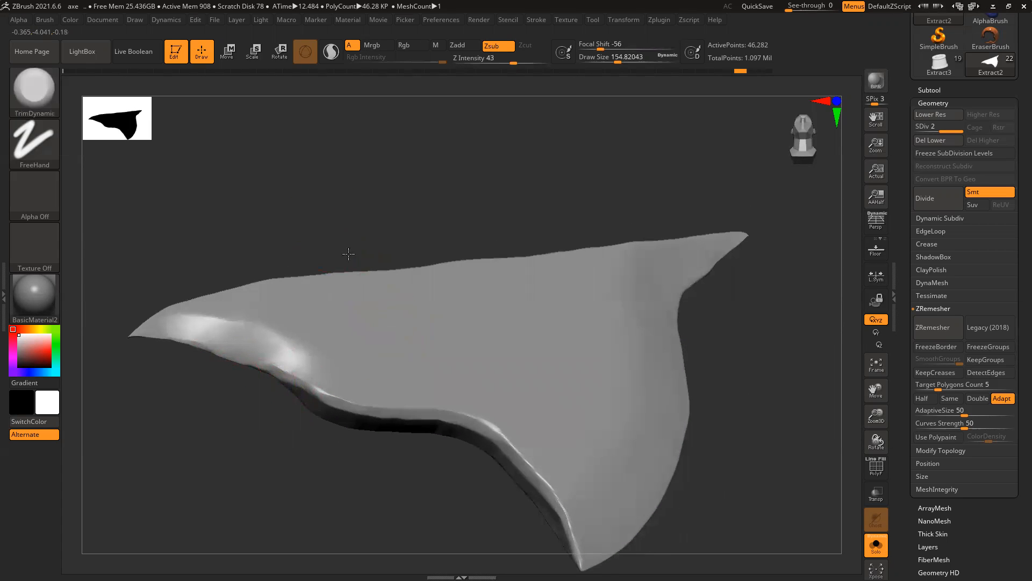
{"action": "left_click_drag", "start_coordinate": [348, 253], "coordinate": [205, 297]}
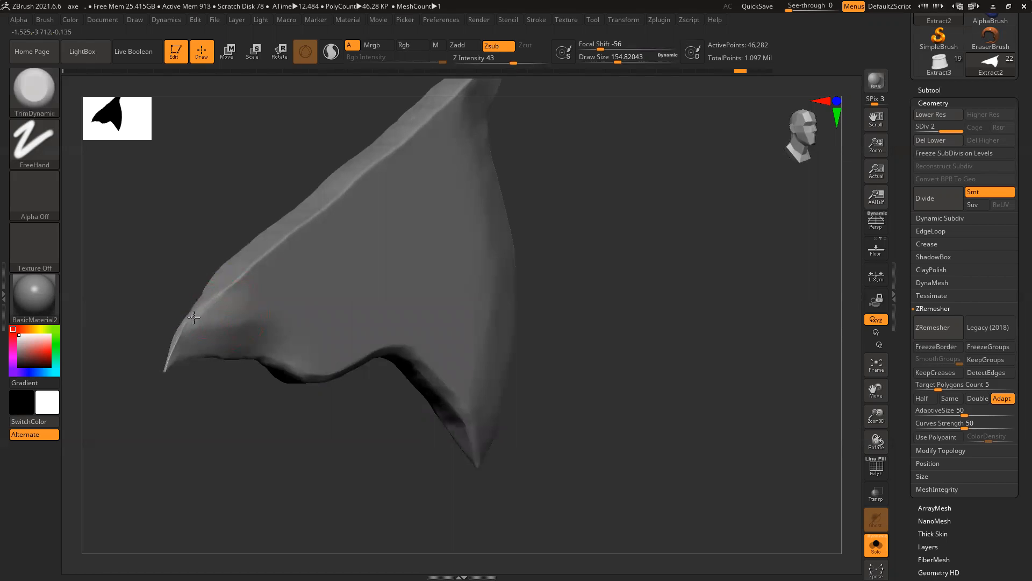
{"action": "left_click_drag", "start_coordinate": [172, 348], "coordinate": [231, 278]}
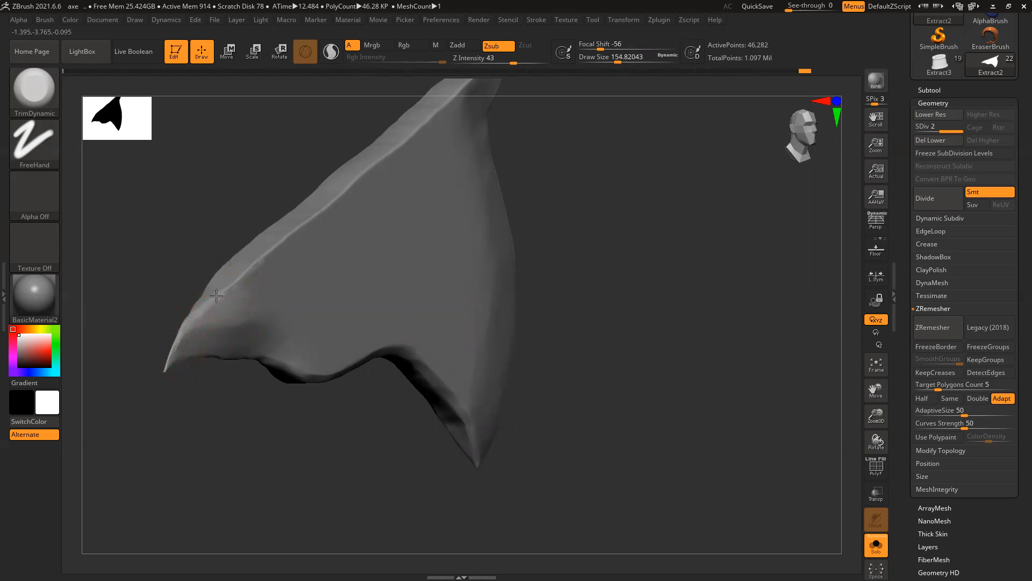
{"action": "left_click_drag", "start_coordinate": [675, 276], "coordinate": [357, 330]}
{"action": "left_click_drag", "start_coordinate": [274, 380], "coordinate": [283, 361]}
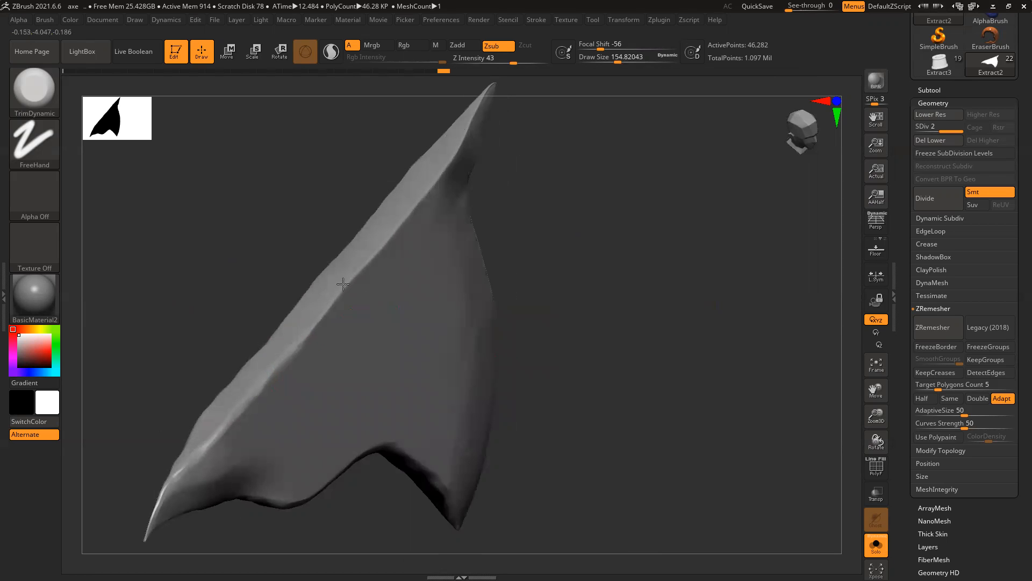
{"action": "left_click_drag", "start_coordinate": [315, 319], "coordinate": [325, 312]}
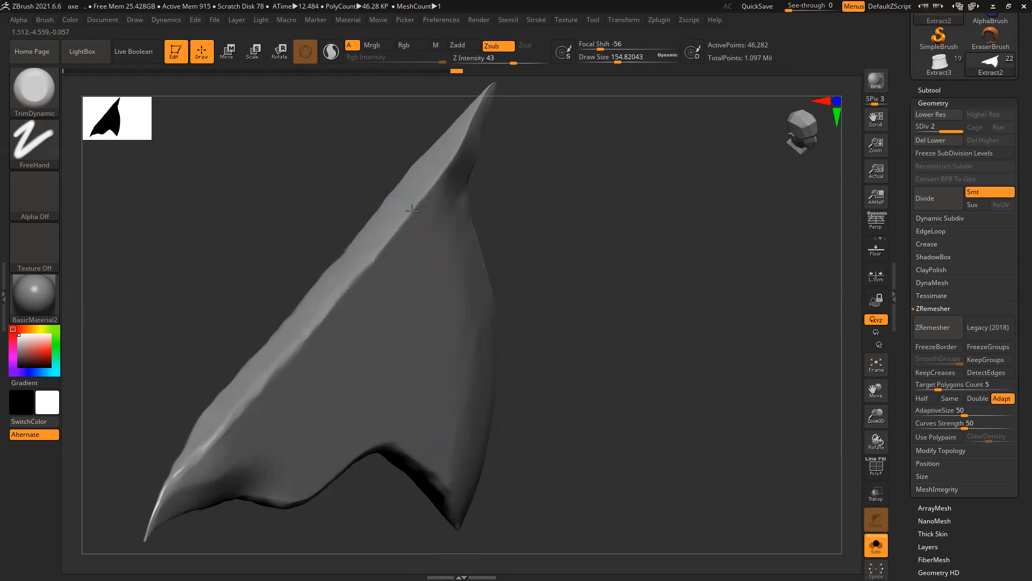
{"action": "left_click_drag", "start_coordinate": [555, 260], "coordinate": [518, 371], "text": "alt"}
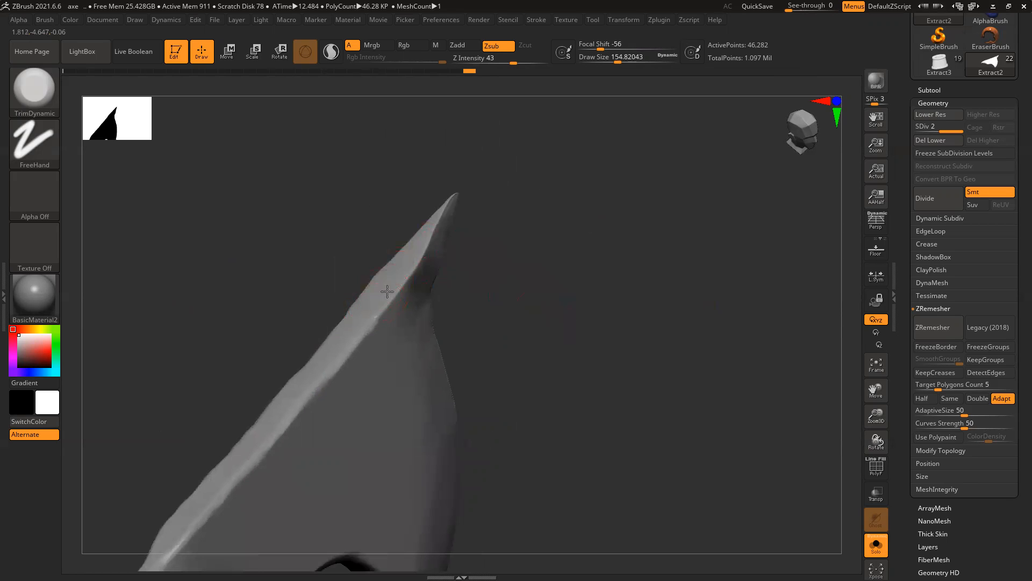
{"action": "left_click_drag", "start_coordinate": [430, 239], "coordinate": [437, 212]}
Step: Trim the blade's point, undo that last trim, and view the whole blade
{"action": "mouse_move", "coordinate": [566, 187]}
{"action": "left_mouse_down"}
{"action": "mouse_move", "coordinate": [516, 184]}
{"action": "mouse_move", "coordinate": [592, 206]}
{"action": "left_mouse_up"}
{"action": "left_click_drag", "start_coordinate": [454, 191], "coordinate": [463, 187]}
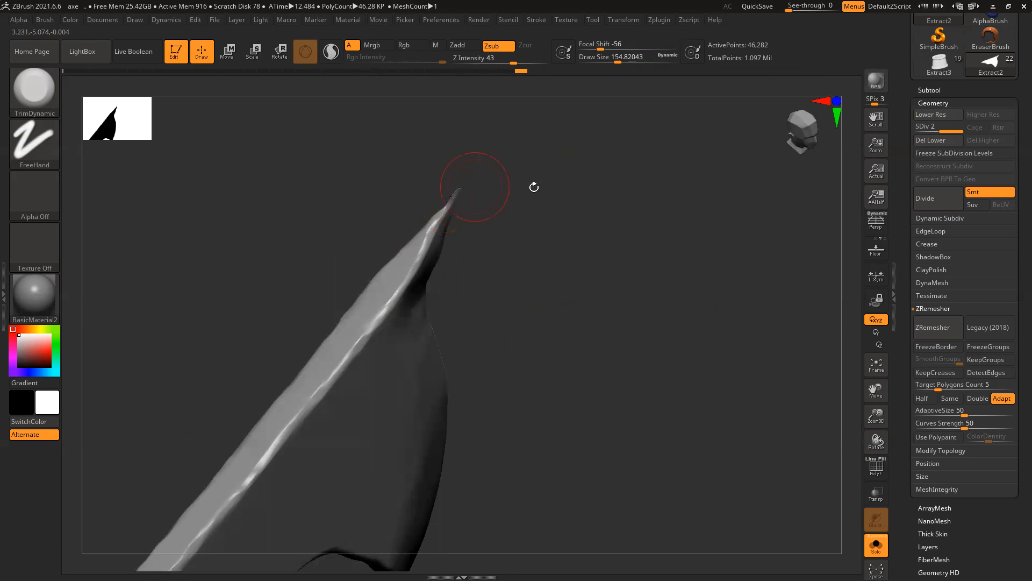
{"action": "key", "text": "ctrl+z"}
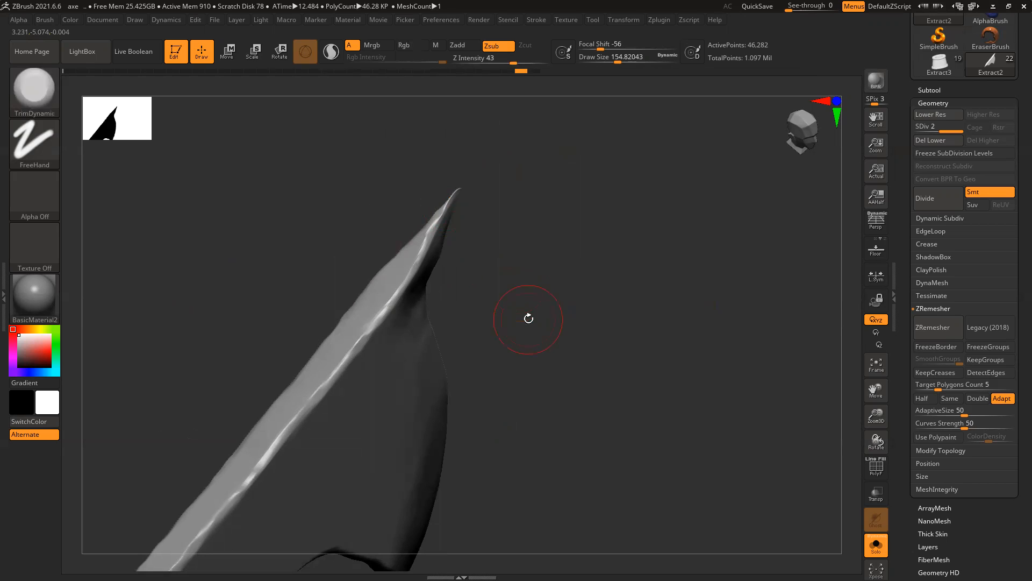
{"action": "right_click_drag", "start_coordinate": [622, 407], "coordinate": [479, 337], "text": "ctrl"}
{"action": "left_click_drag", "start_coordinate": [479, 336], "coordinate": [532, 376]}
{"action": "right_click_drag", "start_coordinate": [386, 296], "coordinate": [357, 345], "text": "ctrl"}
{"action": "left_click_drag", "start_coordinate": [357, 345], "coordinate": [368, 317]}
{"action": "right_click_drag", "start_coordinate": [368, 317], "coordinate": [403, 387], "text": "ctrl"}
{"action": "left_click_drag", "start_coordinate": [424, 464], "coordinate": [525, 479]}
{"action": "right_click_drag", "start_coordinate": [576, 447], "coordinate": [507, 408], "text": "ctrl"}
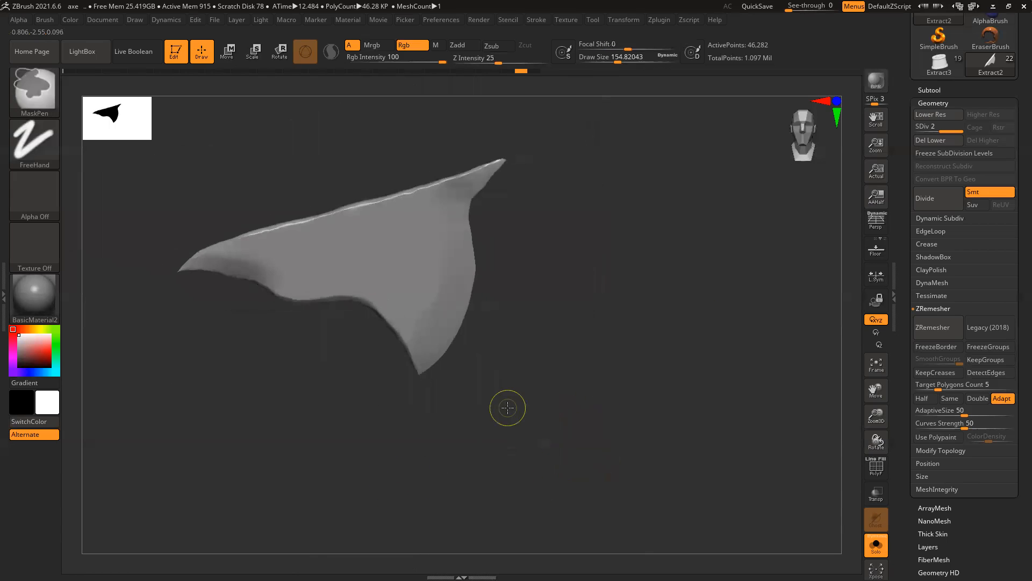
Step: Solo the blade and orbit around it to inspect its edge
{"action": "left_click", "coordinate": [875, 544]}
{"action": "right_click_drag", "start_coordinate": [664, 393], "coordinate": [689, 389], "text": "alt"}
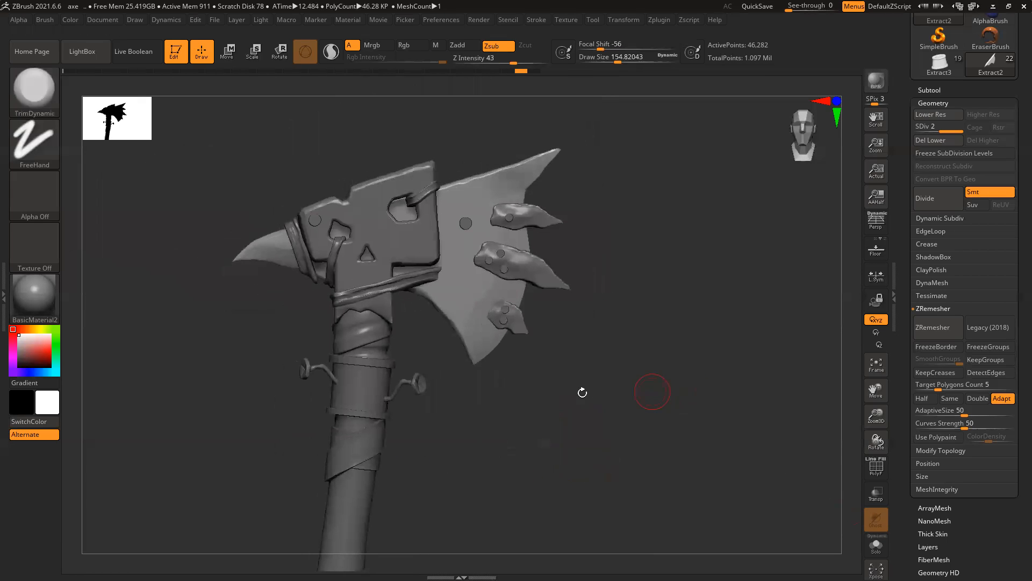
{"action": "right_click_drag", "start_coordinate": [536, 363], "coordinate": [564, 353], "text": "alt"}
{"action": "right_click_drag", "start_coordinate": [456, 246], "coordinate": [731, 540], "text": "ctrl"}
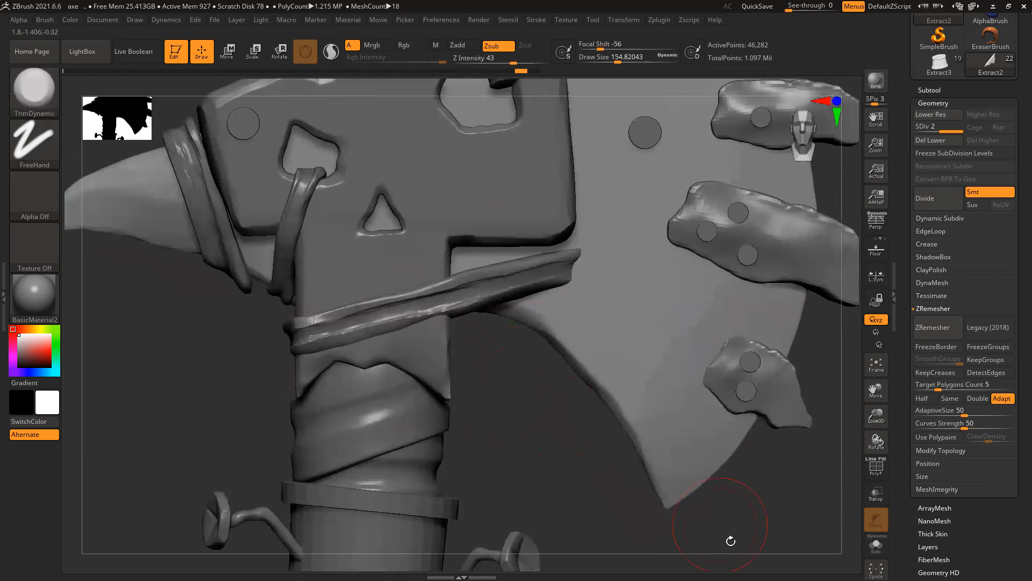
{"action": "left_click", "coordinate": [871, 552]}
{"action": "right_click_drag", "start_coordinate": [571, 454], "coordinate": [459, 329], "text": "alt"}
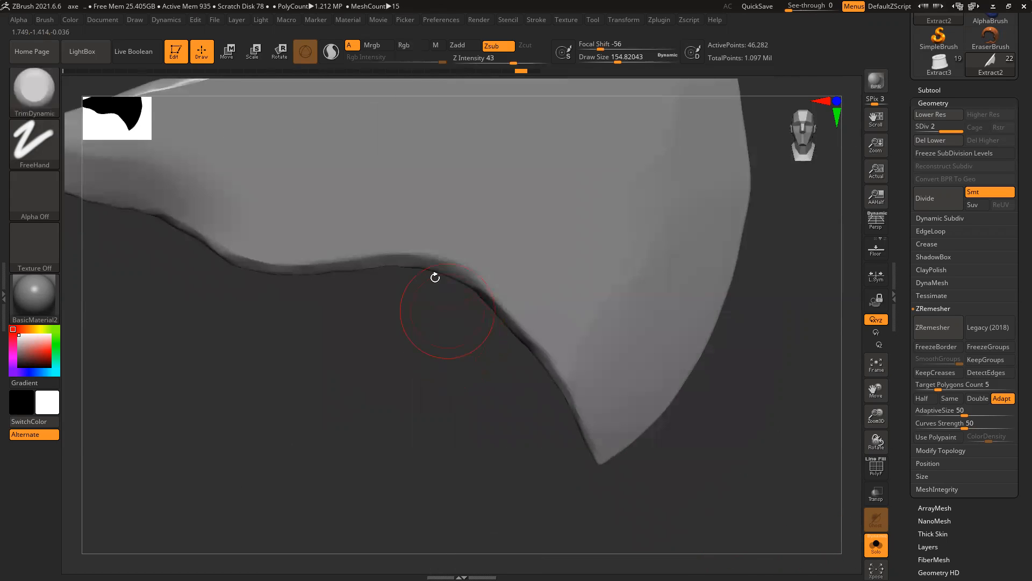
{"action": "right_click_drag", "start_coordinate": [435, 278], "coordinate": [433, 295]}
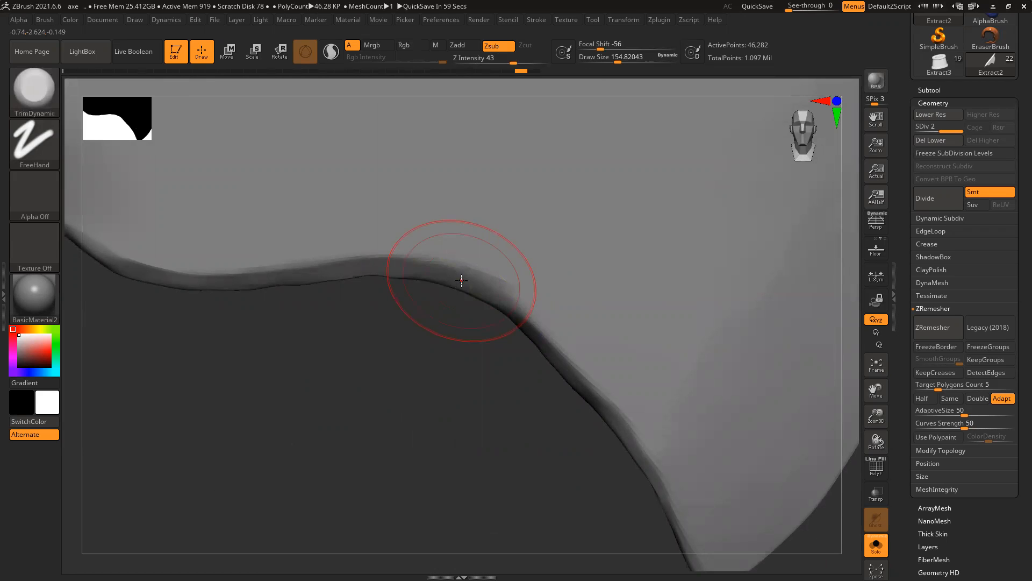
{"action": "right_click_drag", "start_coordinate": [588, 380], "coordinate": [449, 322], "text": "ctrl"}
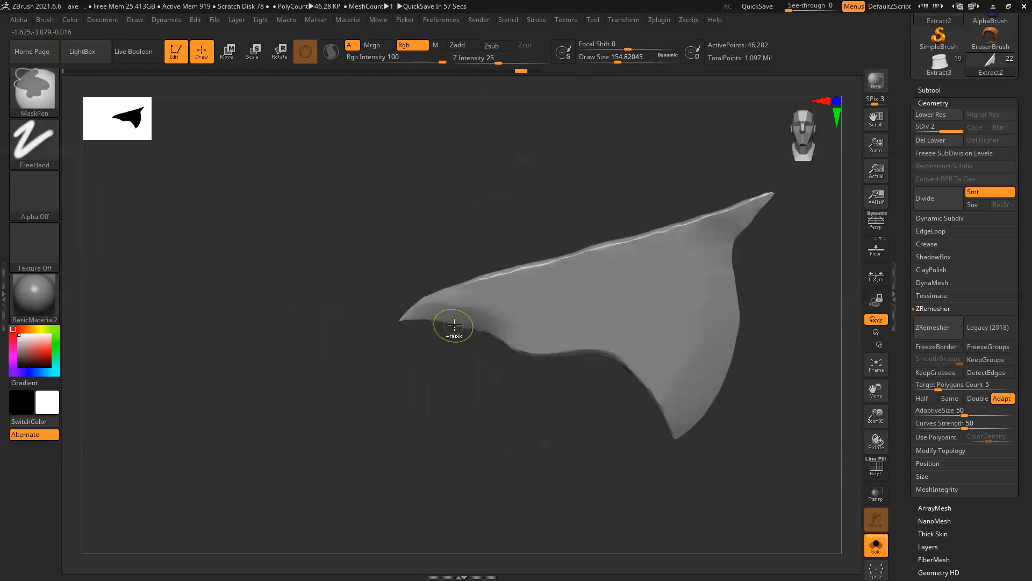
{"action": "right_click_drag", "start_coordinate": [615, 445], "coordinate": [608, 421]}
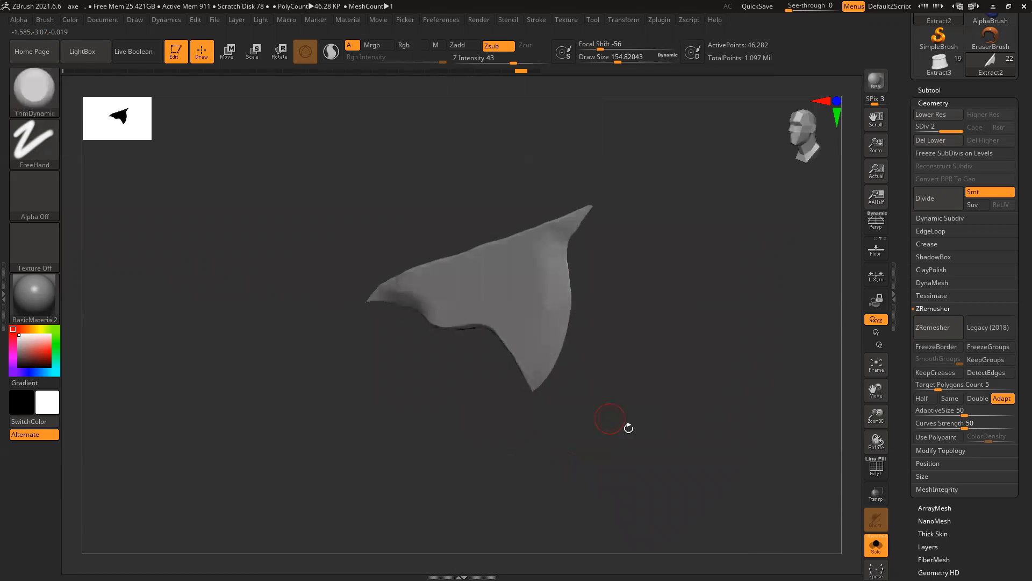
Step: Turn Solo off and select the upper spike piece, Extract3
{"action": "left_click", "coordinate": [875, 545]}
{"action": "right_click_drag", "start_coordinate": [735, 415], "coordinate": [666, 382]}
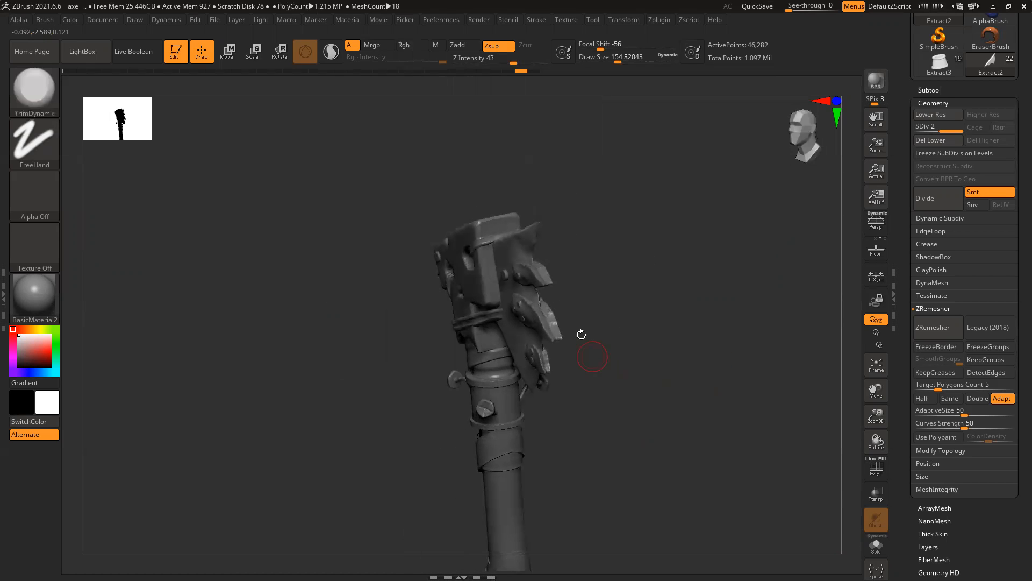
{"action": "right_click_drag", "start_coordinate": [581, 339], "coordinate": [625, 396], "text": "ctrl"}
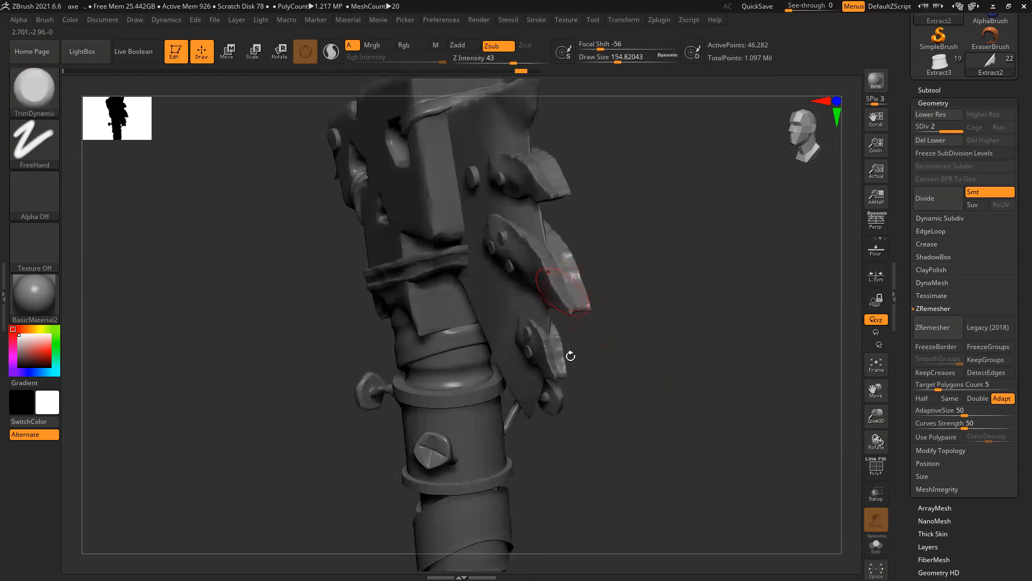
{"action": "left_click", "coordinate": [542, 183], "text": "alt"}
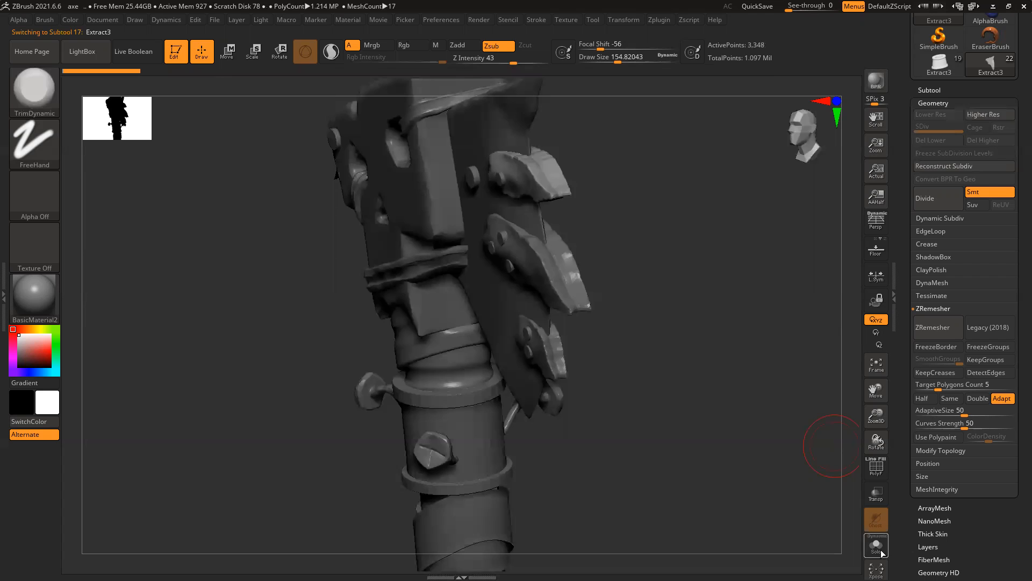
Step: Solo Extract3 and subdivide it once
{"action": "left_click", "coordinate": [876, 546]}
{"action": "right_click_drag", "start_coordinate": [726, 311], "coordinate": [699, 283]}
{"action": "right_click_drag", "start_coordinate": [699, 282], "coordinate": [696, 399], "text": "alt"}
{"action": "right_click_drag", "start_coordinate": [653, 368], "coordinate": [653, 465]}
{"action": "key", "text": "ctrl+d"}
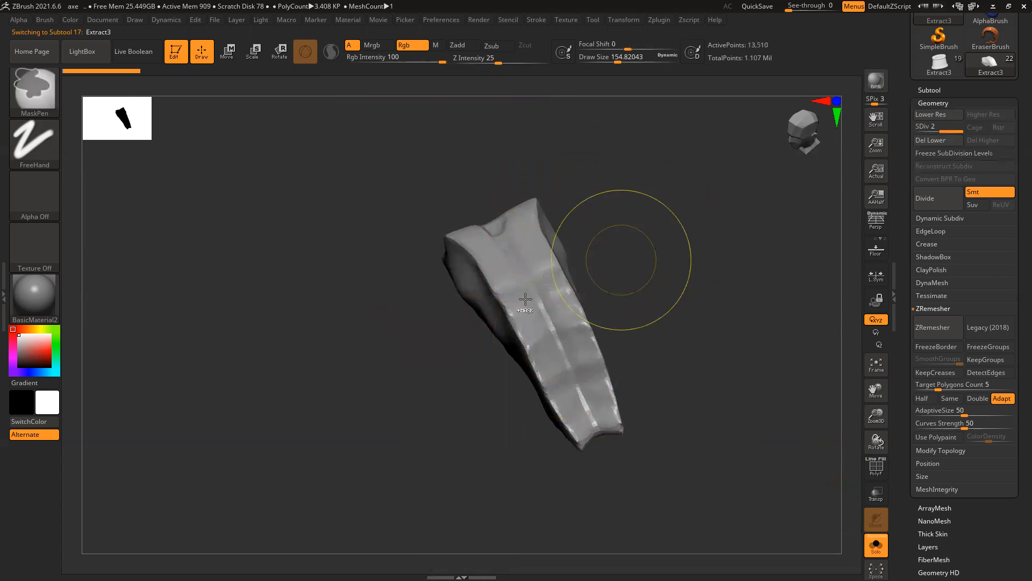
Step: Smooth the top groove and flatten the ridge and end face of Extract3
{"action": "right_click_drag", "start_coordinate": [618, 255], "coordinate": [571, 273]}
{"action": "mouse_move", "coordinate": [487, 205]}
{"action": "left_mouse_down", "text": "shift"}
{"action": "mouse_move", "coordinate": [516, 207]}
{"action": "mouse_move", "coordinate": [500, 266]}
{"action": "mouse_move", "coordinate": [519, 265]}
{"action": "mouse_move", "coordinate": [513, 304]}
{"action": "mouse_move", "coordinate": [525, 253]}
{"action": "mouse_move", "coordinate": [543, 344]}
{"action": "mouse_move", "coordinate": [502, 227]}
{"action": "mouse_move", "coordinate": [554, 408]}
{"action": "mouse_move", "coordinate": [586, 446]}
{"action": "left_mouse_up", "text": "shift"}
{"action": "left_click_drag", "start_coordinate": [699, 408], "coordinate": [556, 392]}
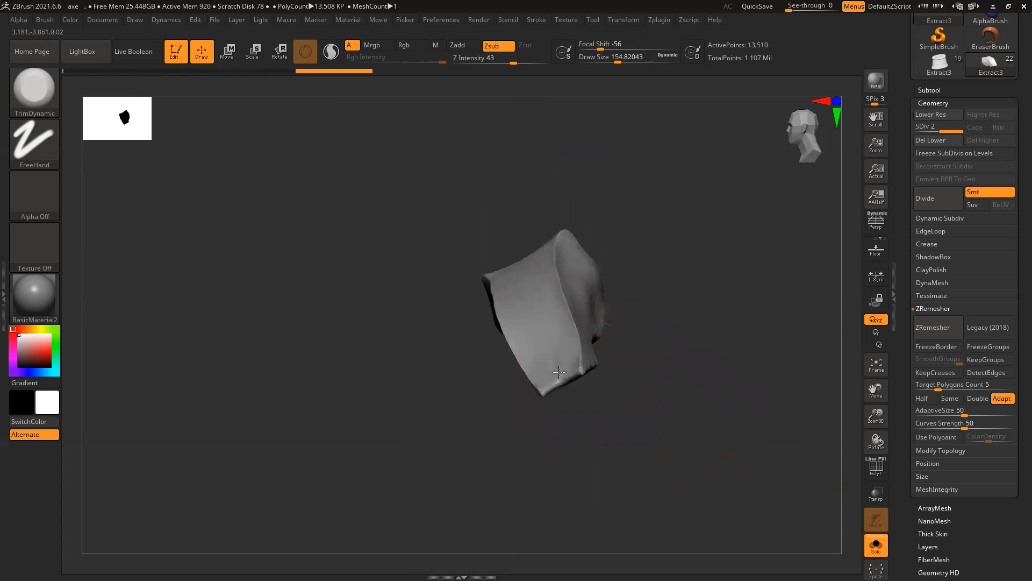
{"action": "mouse_move", "coordinate": [679, 376]}
{"action": "left_mouse_down"}
{"action": "mouse_move", "coordinate": [572, 386]}
{"action": "mouse_move", "coordinate": [598, 408]}
{"action": "mouse_move", "coordinate": [551, 386]}
{"action": "mouse_move", "coordinate": [595, 415]}
{"action": "left_mouse_up"}
{"action": "mouse_move", "coordinate": [454, 415]}
{"action": "left_mouse_down", "text": "alt"}
{"action": "mouse_move", "coordinate": [357, 322]}
{"action": "mouse_move", "coordinate": [507, 338]}
{"action": "mouse_move", "coordinate": [578, 411]}
{"action": "mouse_move", "coordinate": [618, 427]}
{"action": "left_mouse_up", "text": "alt"}
{"action": "left_click_drag", "start_coordinate": [531, 354], "coordinate": [627, 390]}
{"action": "mouse_move", "coordinate": [680, 427]}
{"action": "left_mouse_down"}
{"action": "mouse_move", "coordinate": [590, 414]}
{"action": "mouse_move", "coordinate": [570, 394]}
{"action": "mouse_move", "coordinate": [602, 398]}
{"action": "mouse_move", "coordinate": [570, 387]}
{"action": "mouse_move", "coordinate": [577, 379]}
{"action": "left_mouse_up"}
{"action": "mouse_move", "coordinate": [691, 373]}
{"action": "left_mouse_down"}
{"action": "mouse_move", "coordinate": [666, 428]}
{"action": "mouse_move", "coordinate": [631, 339]}
{"action": "mouse_move", "coordinate": [585, 362]}
{"action": "mouse_move", "coordinate": [602, 320]}
{"action": "mouse_move", "coordinate": [573, 317]}
{"action": "mouse_move", "coordinate": [582, 269]}
{"action": "mouse_move", "coordinate": [571, 296]}
{"action": "mouse_move", "coordinate": [580, 219]}
{"action": "mouse_move", "coordinate": [565, 176]}
{"action": "mouse_move", "coordinate": [568, 135]}
{"action": "mouse_move", "coordinate": [588, 204]}
{"action": "mouse_move", "coordinate": [564, 339]}
{"action": "mouse_move", "coordinate": [615, 325]}
{"action": "mouse_move", "coordinate": [586, 323]}
{"action": "left_mouse_up"}
{"action": "mouse_move", "coordinate": [449, 339]}
{"action": "left_mouse_down"}
{"action": "mouse_move", "coordinate": [533, 340]}
{"action": "mouse_move", "coordinate": [585, 323]}
{"action": "left_mouse_up"}
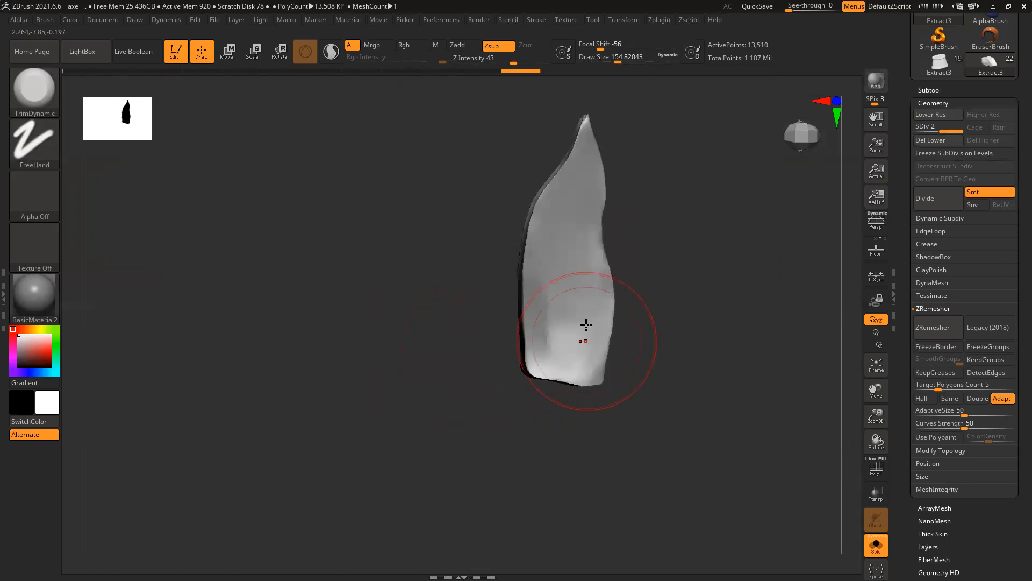
Step: Resize the brush and flatten and sharpen the piece's side faces and right edge
{"action": "left_click_drag", "start_coordinate": [694, 231], "coordinate": [613, 242]}
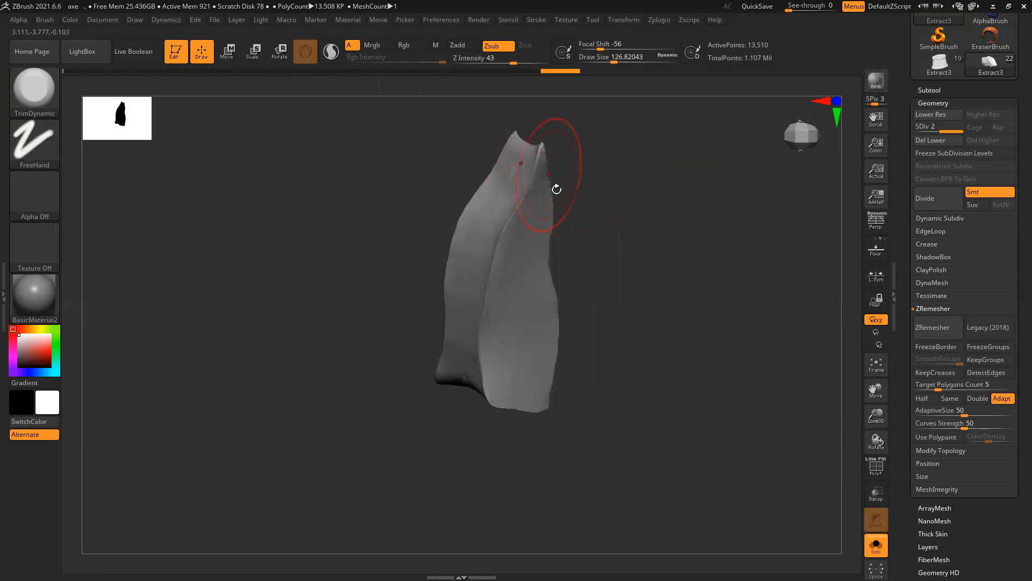
{"action": "key", "text": "bracketleft"}
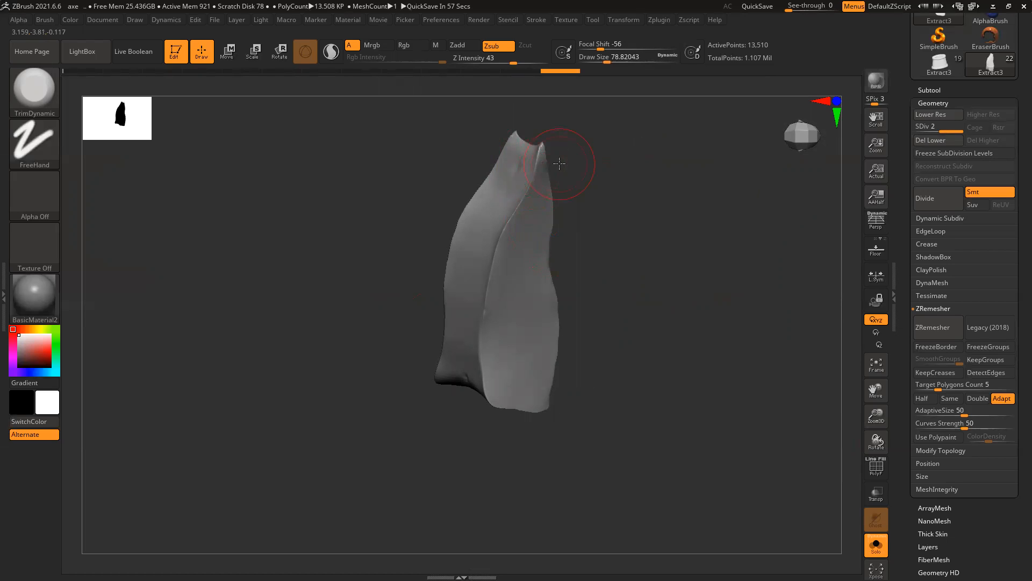
{"action": "key", "text": "bracketleft"}
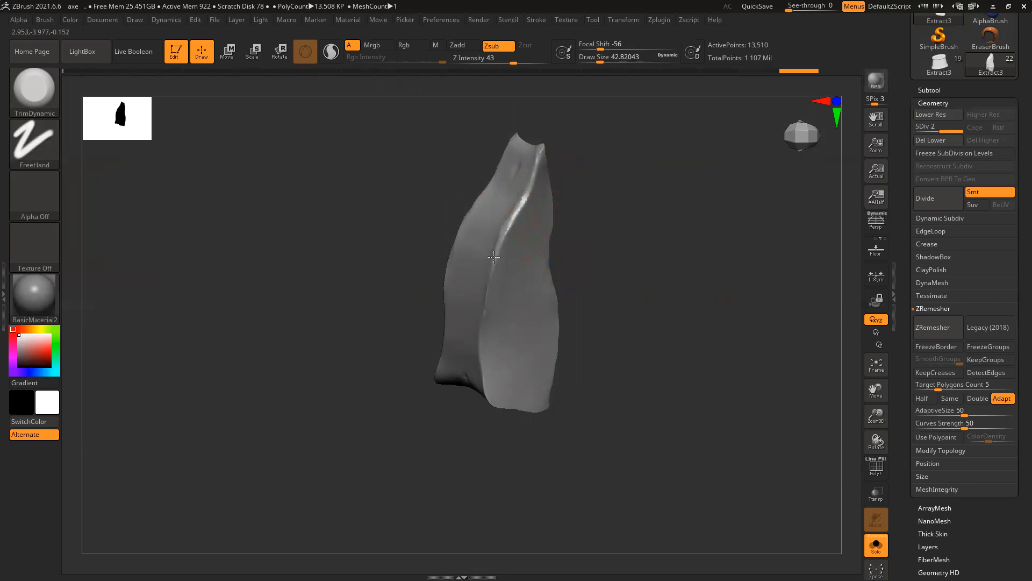
{"action": "mouse_move", "coordinate": [617, 278]}
{"action": "left_mouse_down"}
{"action": "mouse_move", "coordinate": [606, 299]}
{"action": "mouse_move", "coordinate": [501, 307]}
{"action": "left_mouse_up"}
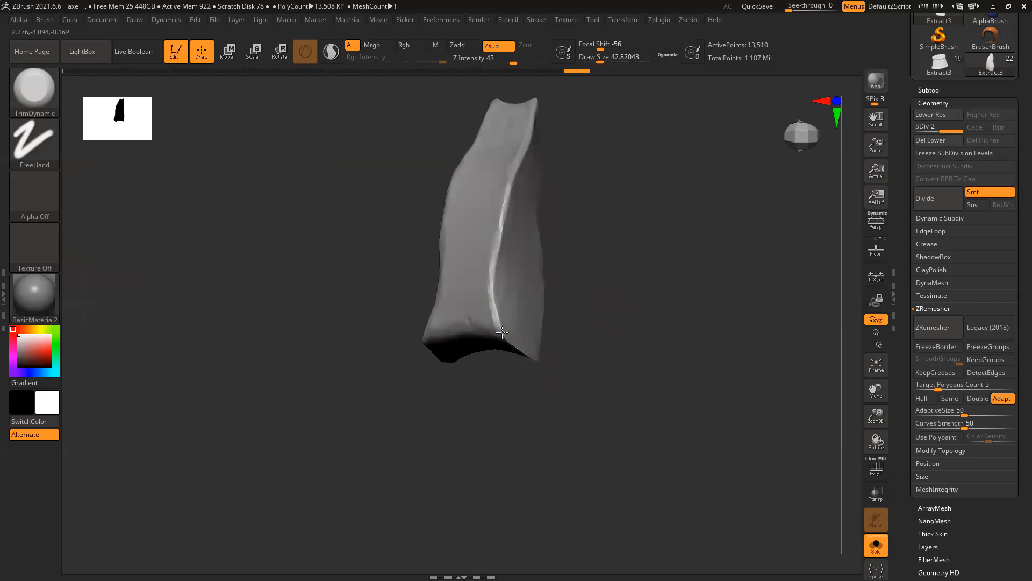
{"action": "left_click_drag", "start_coordinate": [606, 337], "coordinate": [502, 329]}
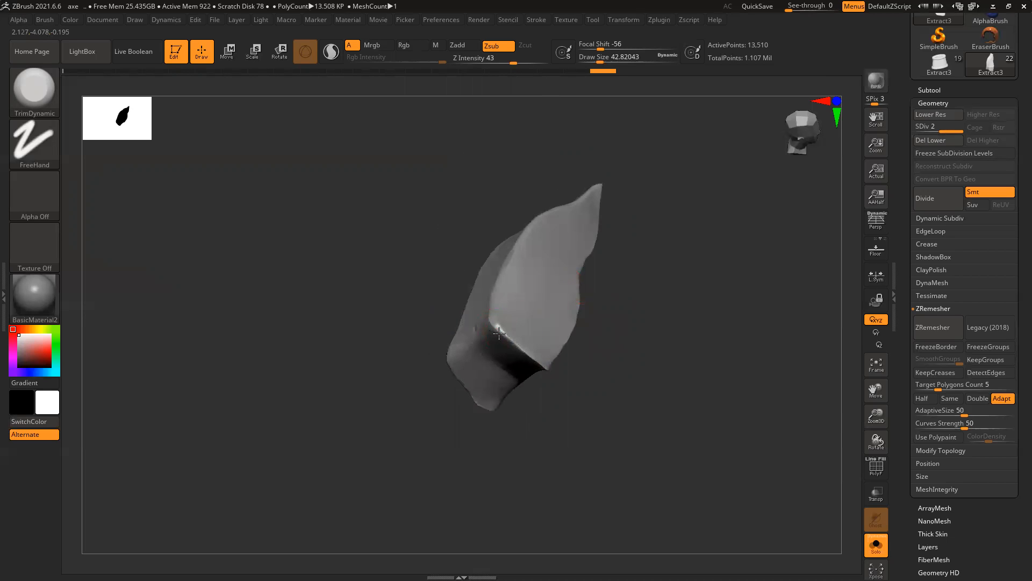
{"action": "mouse_move", "coordinate": [576, 357]}
{"action": "left_mouse_down"}
{"action": "mouse_move", "coordinate": [530, 347]}
{"action": "mouse_move", "coordinate": [594, 333]}
{"action": "mouse_move", "coordinate": [678, 290]}
{"action": "left_mouse_up"}
{"action": "mouse_move", "coordinate": [744, 258]}
{"action": "left_mouse_down"}
{"action": "mouse_move", "coordinate": [618, 297]}
{"action": "mouse_move", "coordinate": [645, 276]}
{"action": "mouse_move", "coordinate": [633, 297]}
{"action": "mouse_move", "coordinate": [651, 298]}
{"action": "mouse_move", "coordinate": [627, 281]}
{"action": "left_mouse_up"}
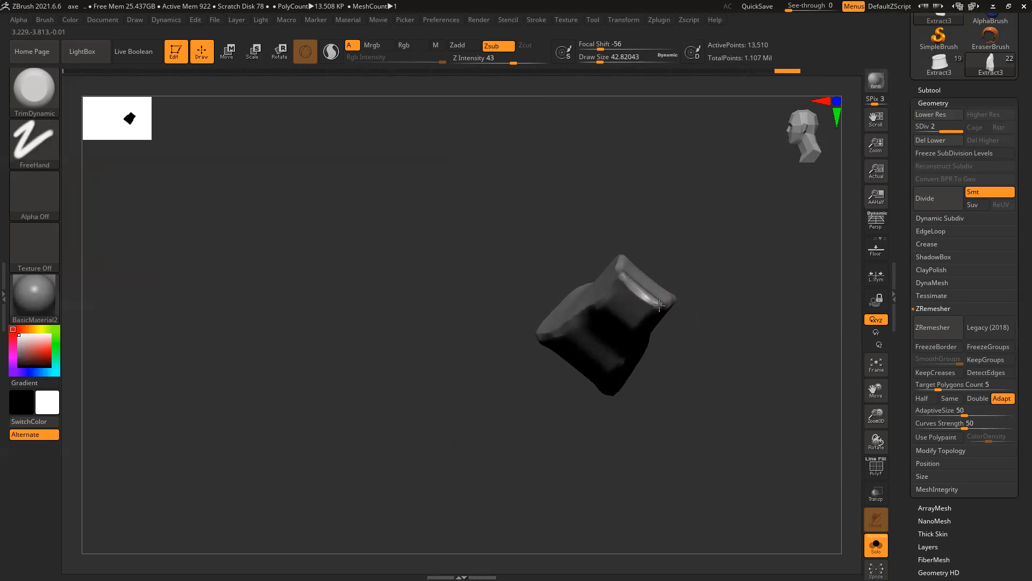
{"action": "left_click_drag", "start_coordinate": [709, 272], "coordinate": [622, 276]}
{"action": "left_click_drag", "start_coordinate": [712, 249], "coordinate": [626, 260]}
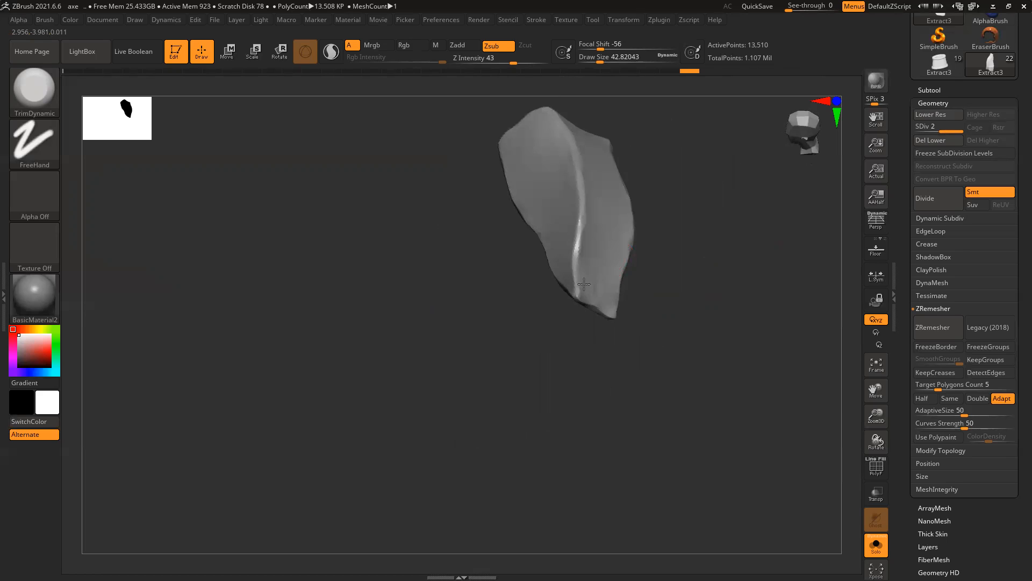
{"action": "left_click_drag", "start_coordinate": [672, 273], "coordinate": [583, 258]}
{"action": "mouse_move", "coordinate": [673, 224]}
{"action": "left_mouse_down"}
{"action": "mouse_move", "coordinate": [665, 219]}
{"action": "mouse_move", "coordinate": [711, 232]}
{"action": "mouse_move", "coordinate": [645, 240]}
{"action": "mouse_move", "coordinate": [576, 205]}
{"action": "mouse_move", "coordinate": [583, 229]}
{"action": "left_mouse_up"}
{"action": "key", "text": "]"}
{"action": "mouse_move", "coordinate": [585, 193]}
{"action": "left_mouse_down"}
{"action": "mouse_move", "coordinate": [569, 250]}
{"action": "mouse_move", "coordinate": [584, 185]}
{"action": "mouse_move", "coordinate": [574, 182]}
{"action": "mouse_move", "coordinate": [581, 209]}
{"action": "mouse_move", "coordinate": [564, 233]}
{"action": "mouse_move", "coordinate": [573, 226]}
{"action": "mouse_move", "coordinate": [564, 213]}
{"action": "mouse_move", "coordinate": [569, 250]}
{"action": "mouse_move", "coordinate": [586, 215]}
{"action": "left_mouse_up"}
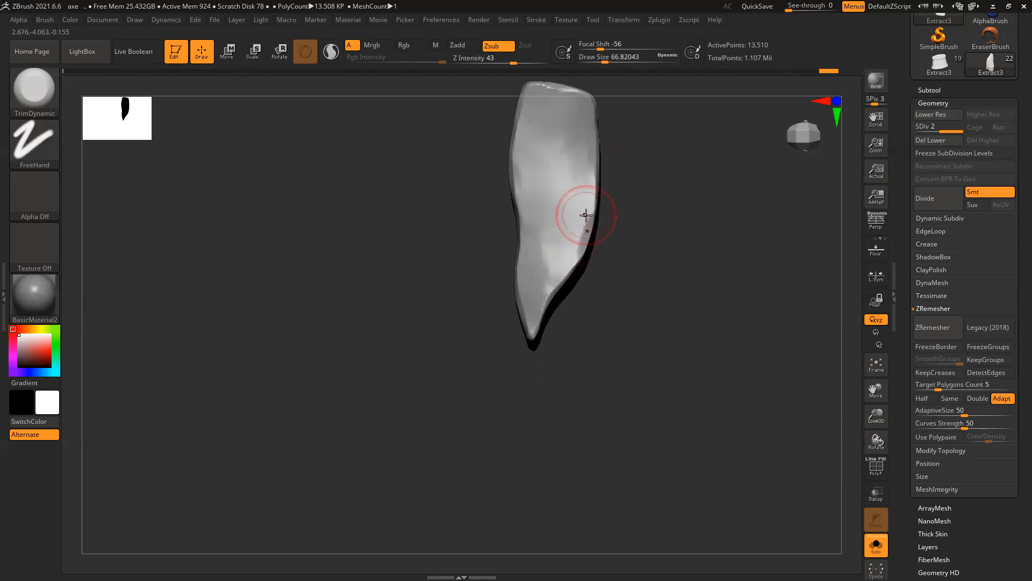
Step: Show all axe parts in a straight side view framed on the axe head's plates
{"action": "right_click_drag", "start_coordinate": [681, 350], "coordinate": [525, 318], "text": "ctrl"}
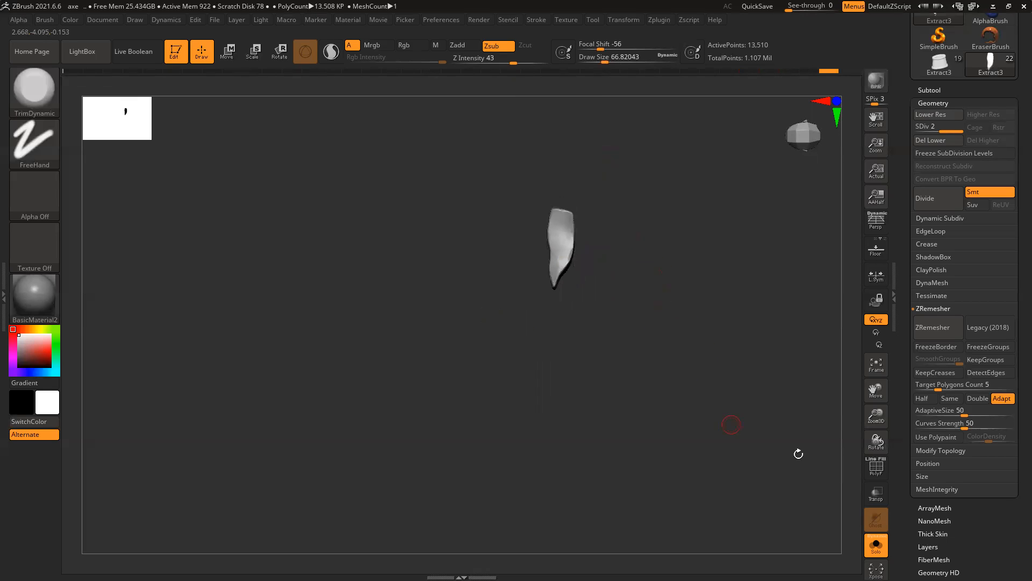
{"action": "left_click", "coordinate": [876, 547]}
{"action": "mouse_move", "coordinate": [803, 136]}
{"action": "left_mouse_down"}
{"action": "mouse_move", "coordinate": [802, 117]}
{"action": "mouse_move", "coordinate": [819, 139]}
{"action": "left_mouse_up"}
{"action": "left_click", "coordinate": [803, 131]}
{"action": "right_click_drag", "start_coordinate": [565, 91], "coordinate": [603, 440], "text": "alt"}
{"action": "right_click_drag", "start_coordinate": [493, 228], "coordinate": [541, 260], "text": "ctrl"}
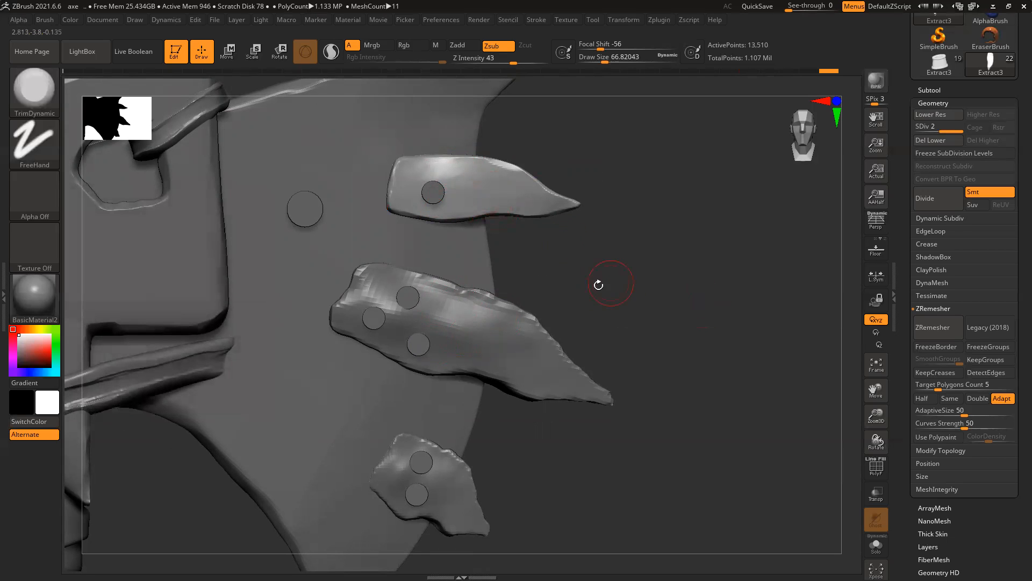
{"action": "right_click_drag", "start_coordinate": [500, 223], "coordinate": [500, 247], "text": "alt"}
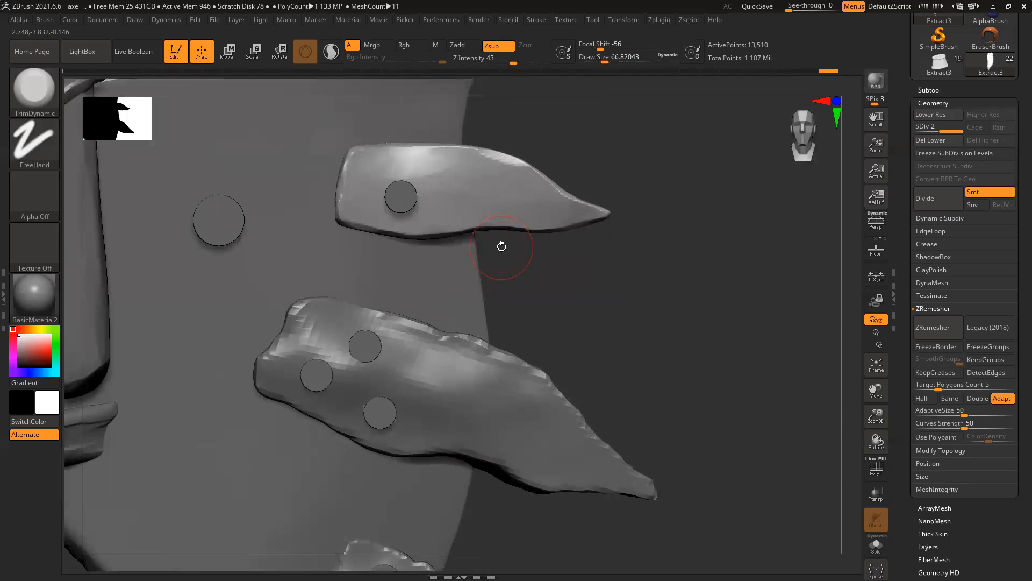
{"action": "left_click", "coordinate": [43, 102]}
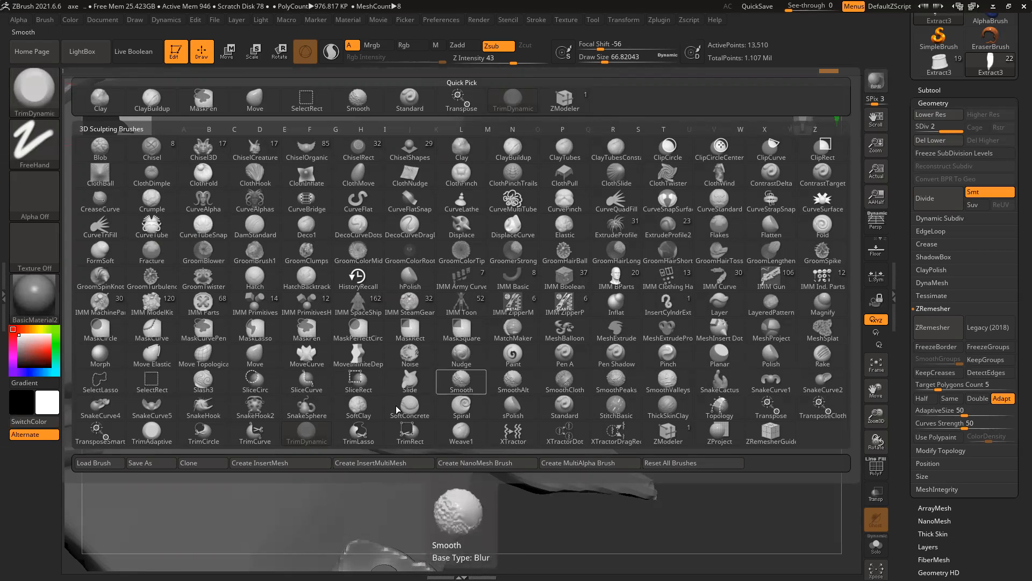
{"action": "left_click", "coordinate": [204, 410]}
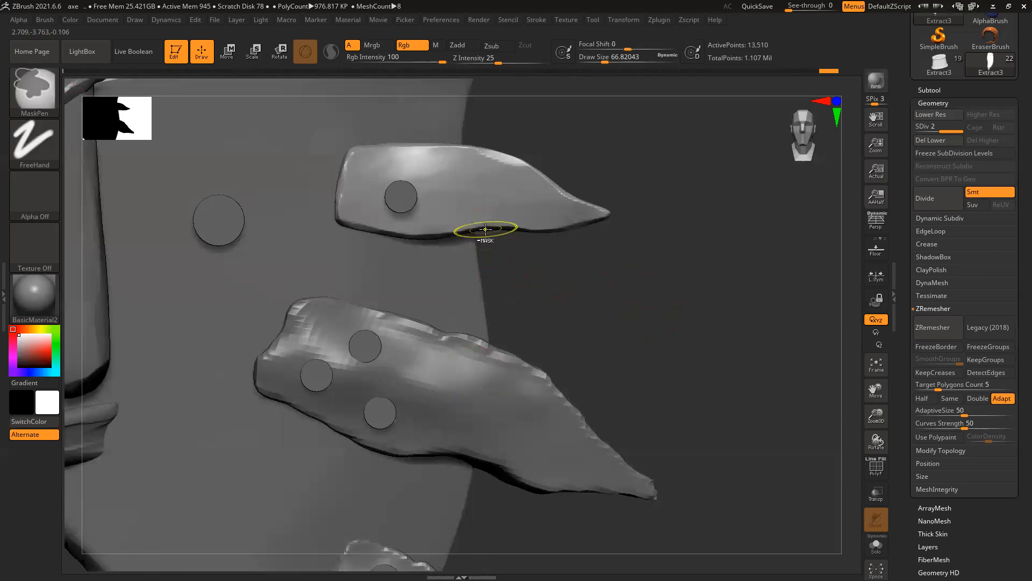
{"action": "right_click_drag", "start_coordinate": [484, 232], "coordinate": [486, 234], "text": "ctrl"}
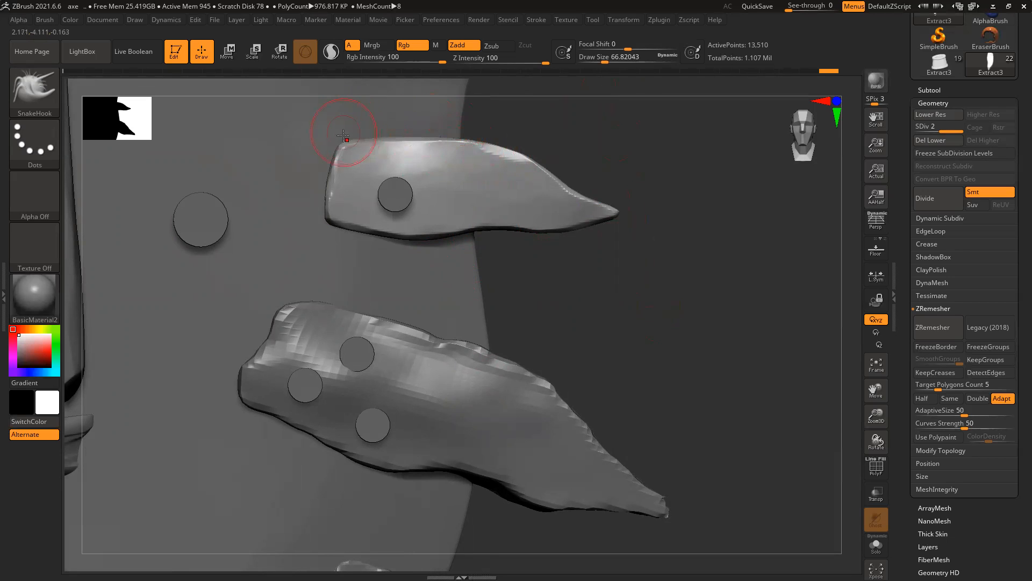
{"action": "key", "text": "]"}
{"action": "mouse_move", "coordinate": [460, 136]}
{"action": "left_mouse_down"}
{"action": "mouse_move", "coordinate": [527, 159]}
{"action": "mouse_move", "coordinate": [555, 185]}
{"action": "left_mouse_up"}
{"action": "key", "text": "["}
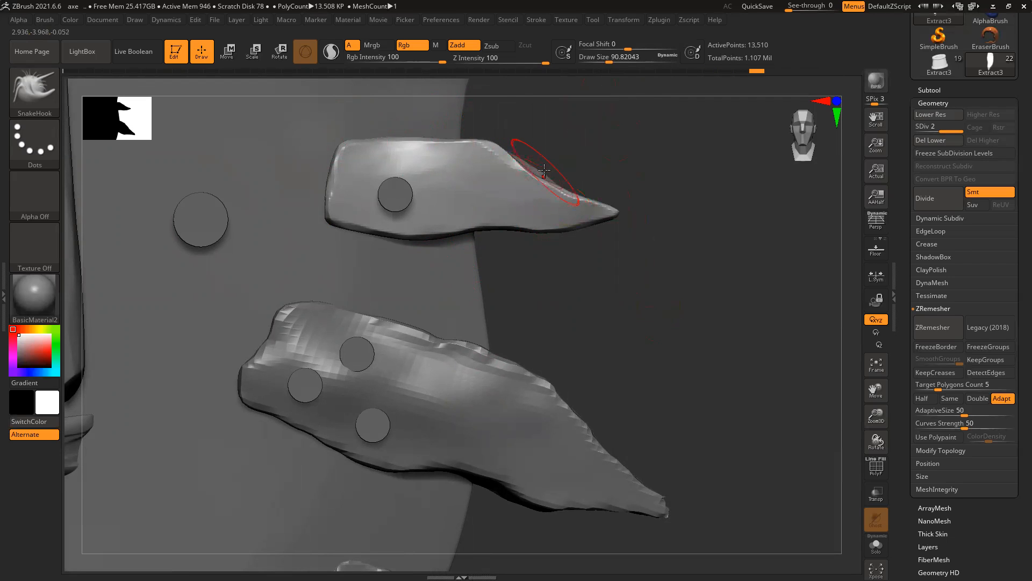
{"action": "mouse_move", "coordinate": [615, 154]}
{"action": "left_mouse_down"}
{"action": "mouse_move", "coordinate": [573, 160]}
{"action": "mouse_move", "coordinate": [568, 171]}
{"action": "left_mouse_up"}
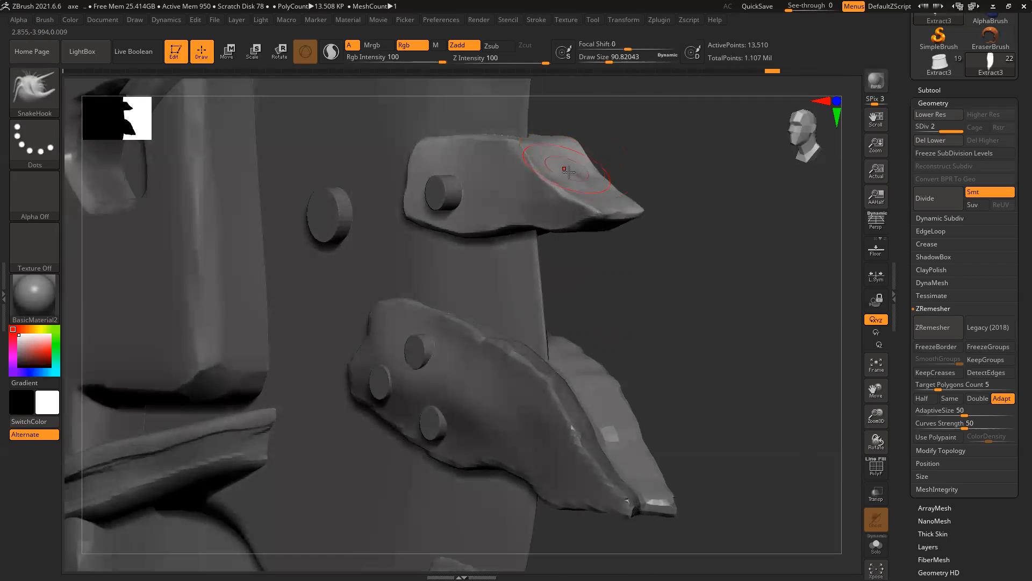
{"action": "left_click_drag", "start_coordinate": [677, 178], "coordinate": [654, 184], "text": "shift"}
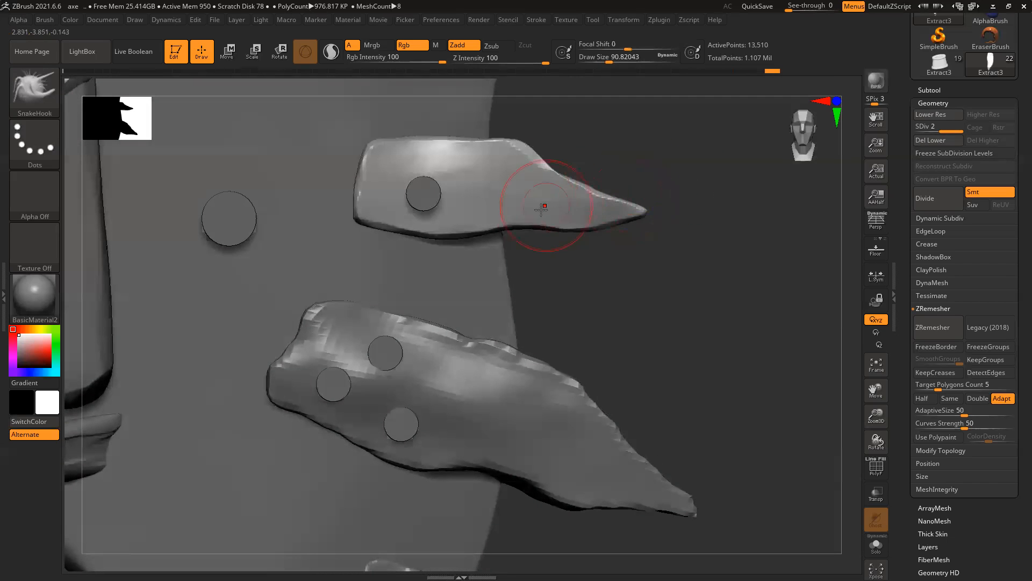
{"action": "left_click_drag", "start_coordinate": [570, 232], "coordinate": [591, 230]}
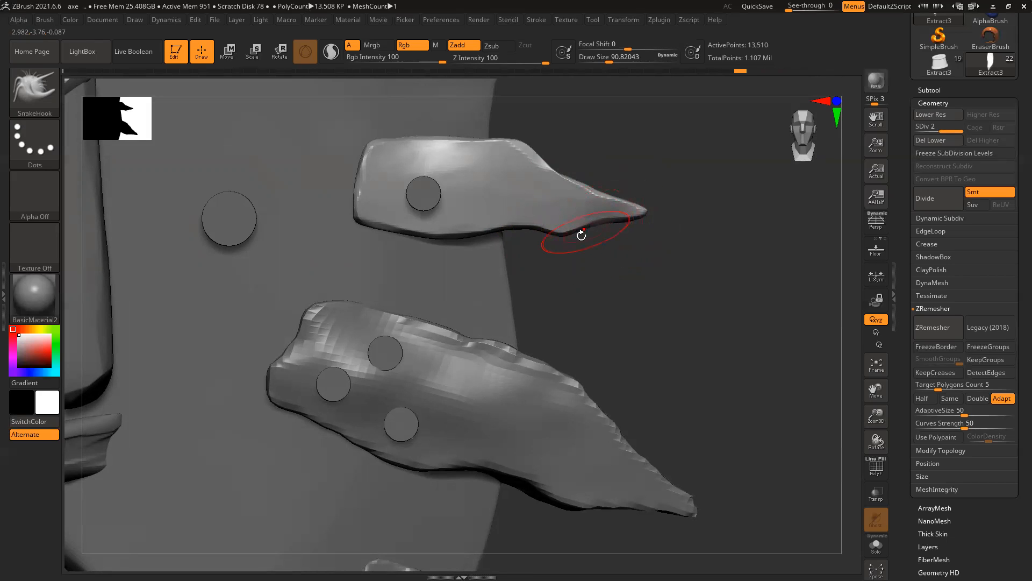
{"action": "mouse_move", "coordinate": [491, 232]}
{"action": "left_mouse_down"}
{"action": "mouse_move", "coordinate": [458, 241]}
{"action": "mouse_move", "coordinate": [465, 233]}
{"action": "mouse_move", "coordinate": [414, 232]}
{"action": "mouse_move", "coordinate": [482, 235]}
{"action": "mouse_move", "coordinate": [424, 238]}
{"action": "mouse_move", "coordinate": [448, 240]}
{"action": "left_mouse_up"}
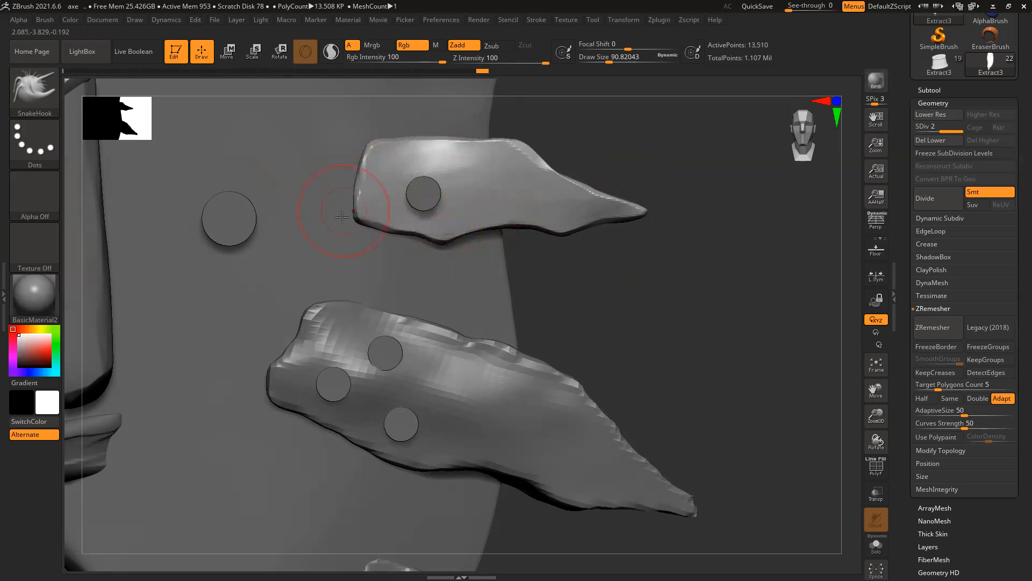
{"action": "left_click_drag", "start_coordinate": [355, 220], "coordinate": [334, 222]}
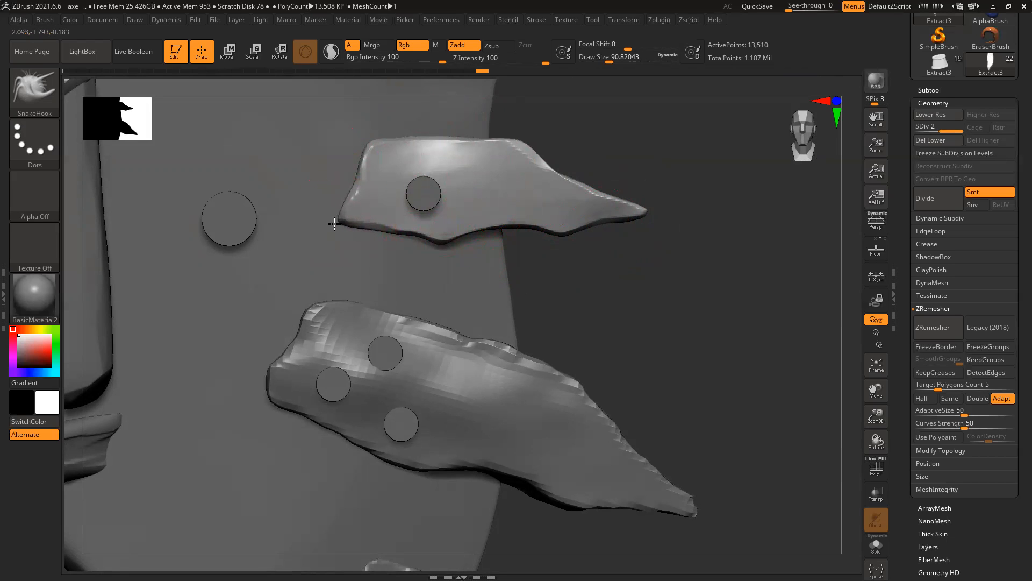
{"action": "mouse_move", "coordinate": [365, 143]}
{"action": "left_mouse_down"}
{"action": "mouse_move", "coordinate": [410, 141]}
{"action": "mouse_move", "coordinate": [389, 134]}
{"action": "mouse_move", "coordinate": [458, 141]}
{"action": "left_mouse_up"}
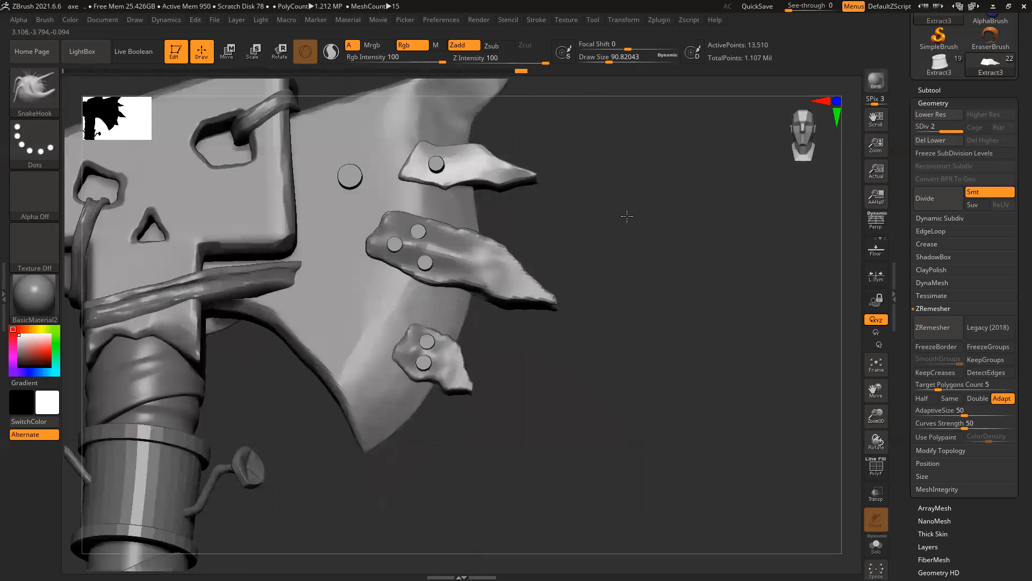
{"action": "left_click_drag", "start_coordinate": [626, 216], "coordinate": [634, 254]}
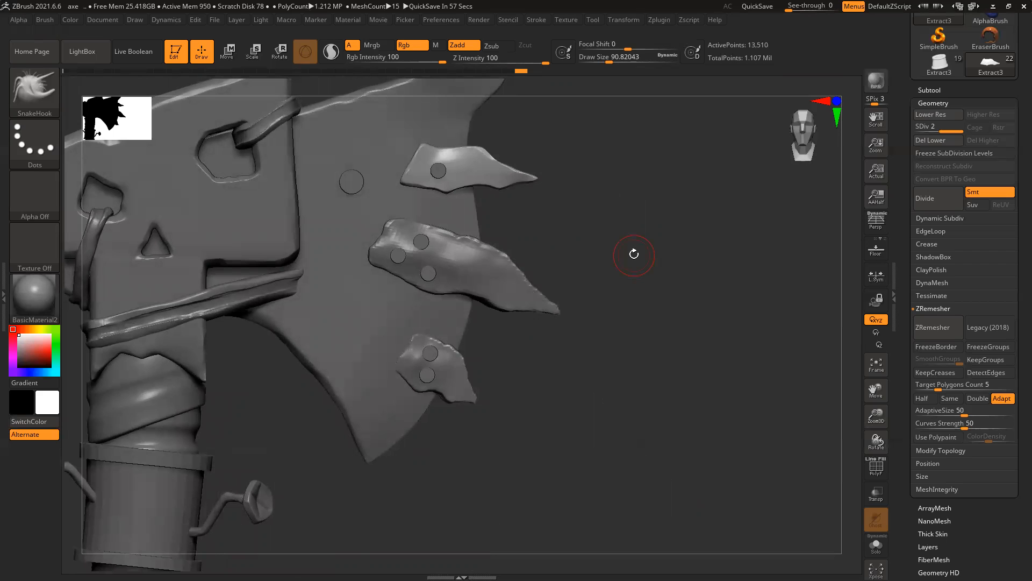
Step: Select the blade as the Extract2 subtool for sculpting
{"action": "right_click_drag", "start_coordinate": [713, 267], "coordinate": [645, 258], "text": "ctrl"}
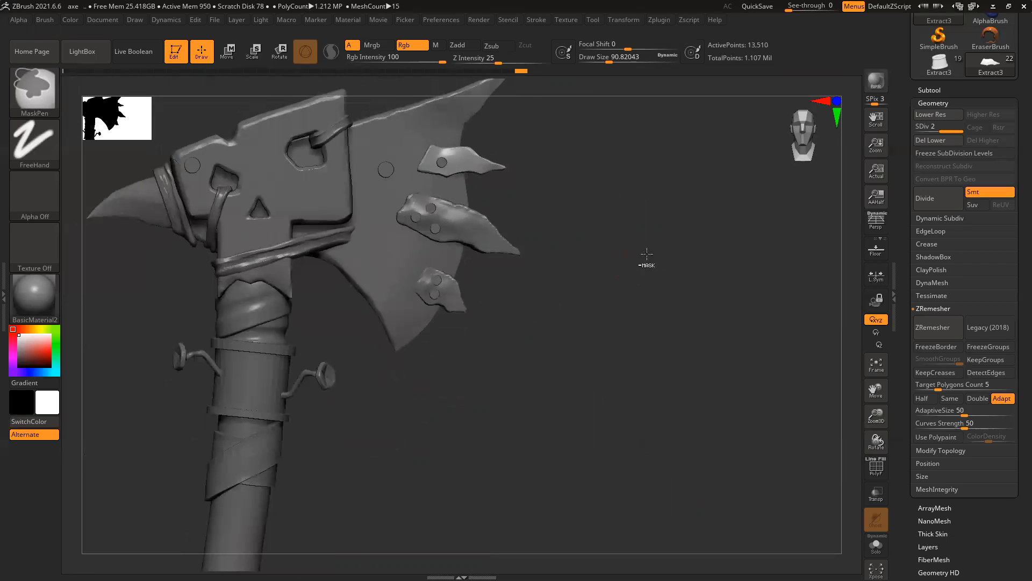
{"action": "right_click_drag", "start_coordinate": [591, 223], "coordinate": [610, 260], "text": "alt"}
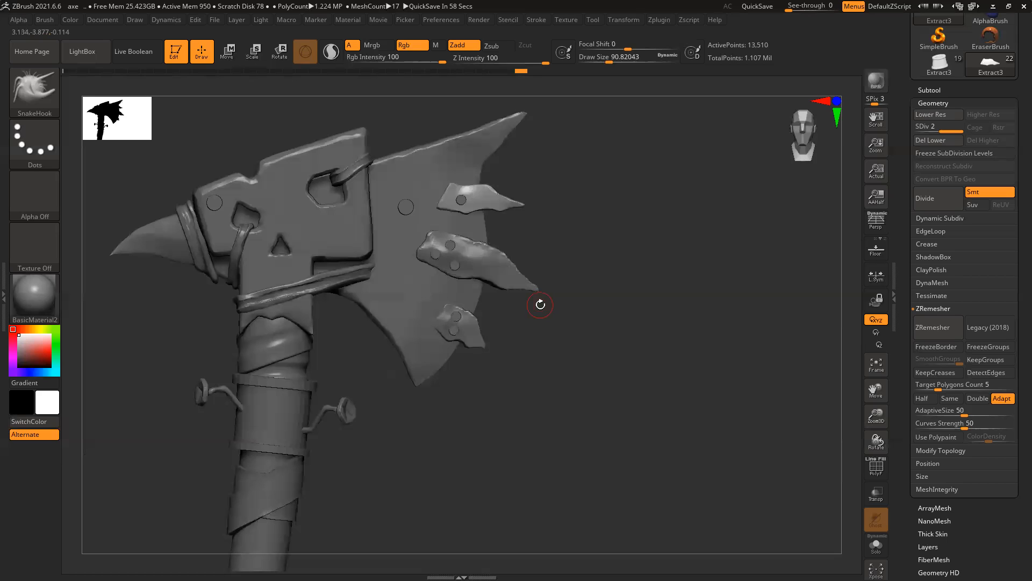
{"action": "right_click_drag", "start_coordinate": [558, 242], "coordinate": [574, 267], "text": "alt"}
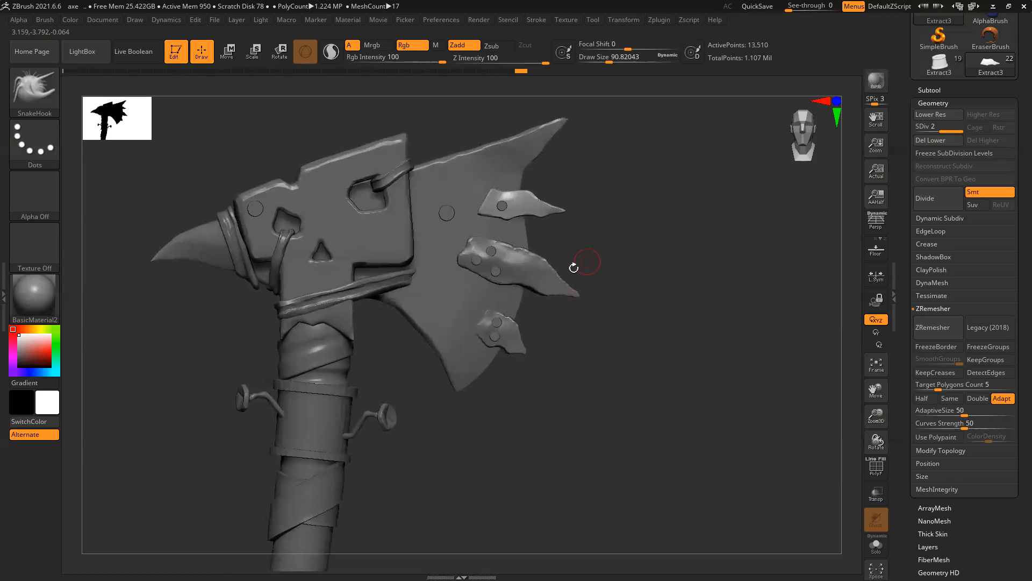
{"action": "left_click", "coordinate": [462, 194], "text": "alt"}
{"action": "right_click_drag", "start_coordinate": [440, 200], "coordinate": [467, 242], "text": "ctrl"}
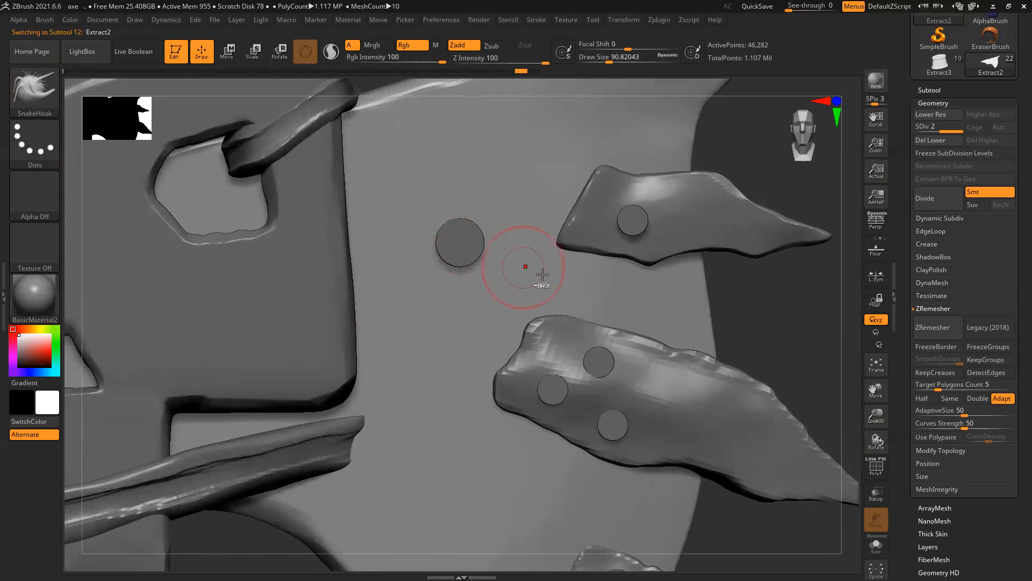
{"action": "right_click_drag", "start_coordinate": [543, 274], "coordinate": [495, 246], "text": "ctrl"}
{"action": "right_click_drag", "start_coordinate": [760, 184], "coordinate": [736, 230]}
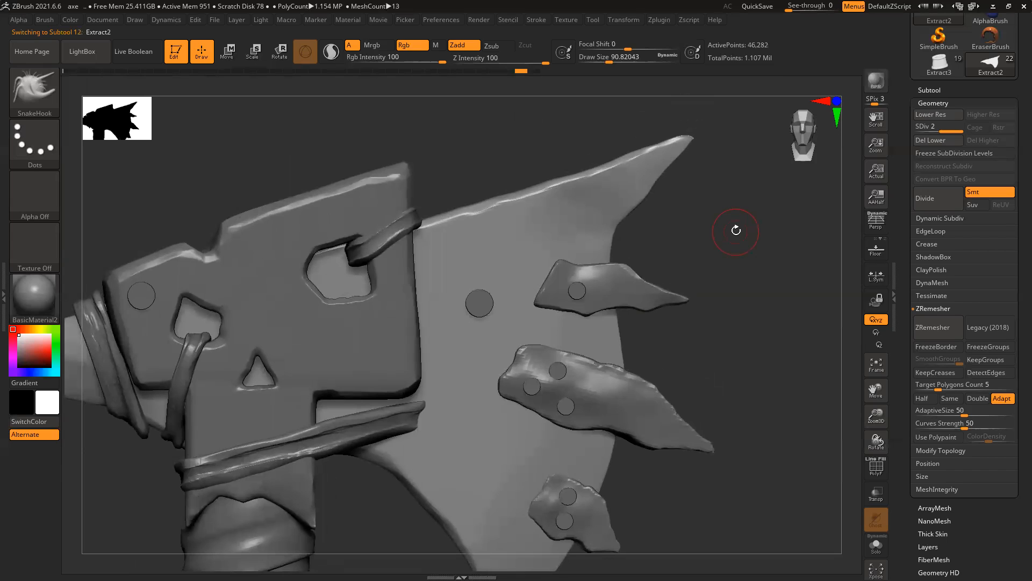
Step: Switch to an enlarged Move brush and turn the axe head to inspect both sides
{"action": "key", "text": "b"}
{"action": "key", "text": "m"}
{"action": "key", "text": "v"}
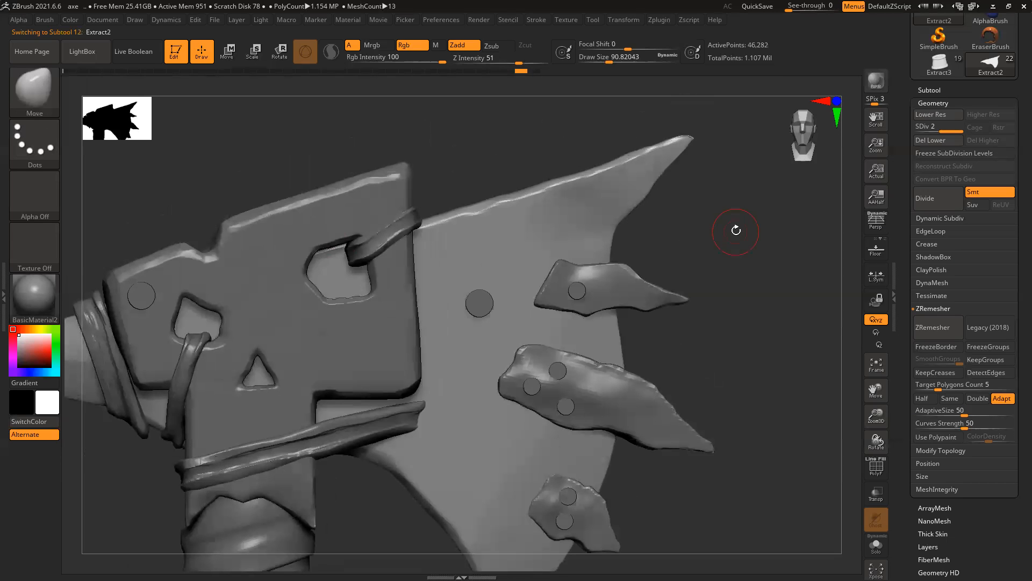
{"action": "key", "text": "bracketright"}
{"action": "key", "text": "bracketright"}
{"action": "key", "text": "bracketright"}
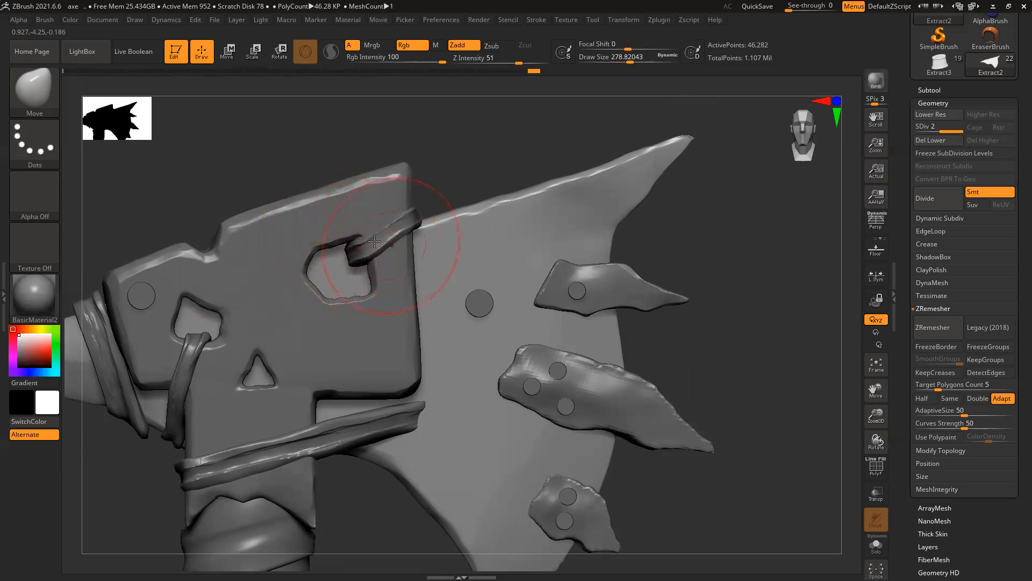
{"action": "left_click_drag", "start_coordinate": [478, 165], "coordinate": [484, 147]}
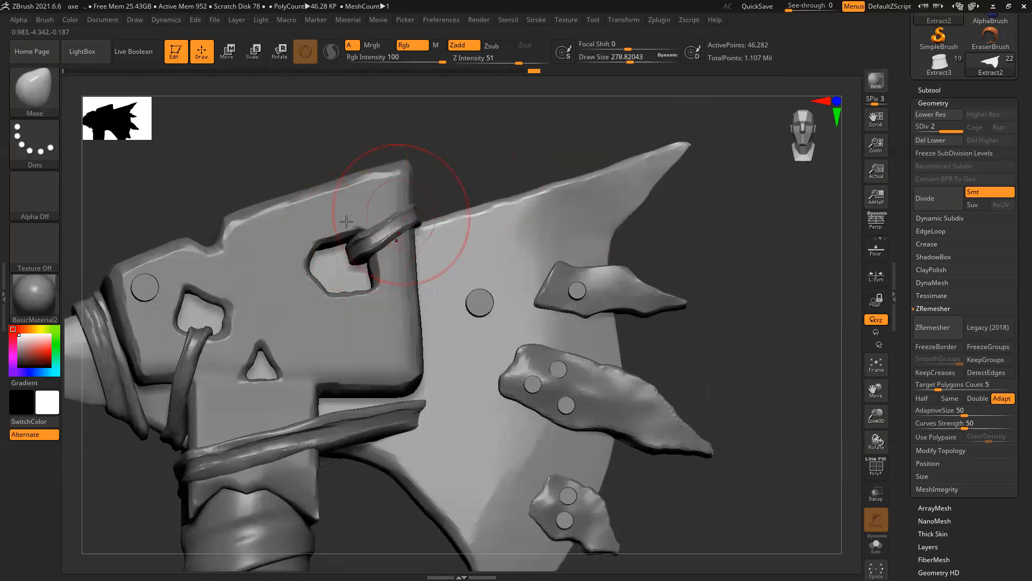
{"action": "left_click_drag", "start_coordinate": [451, 192], "coordinate": [371, 180]}
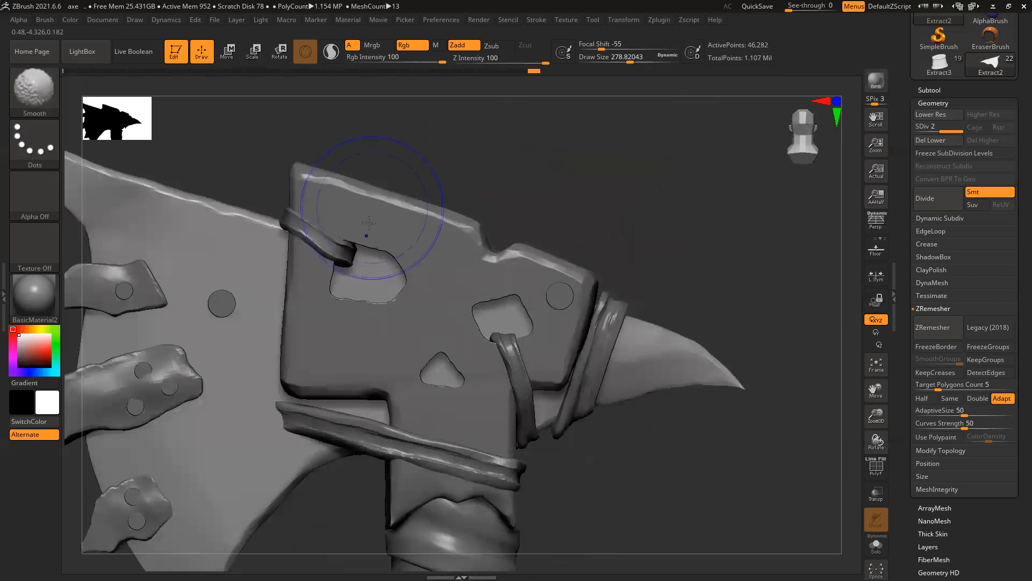
{"action": "left_click_drag", "start_coordinate": [484, 157], "coordinate": [738, 329]}
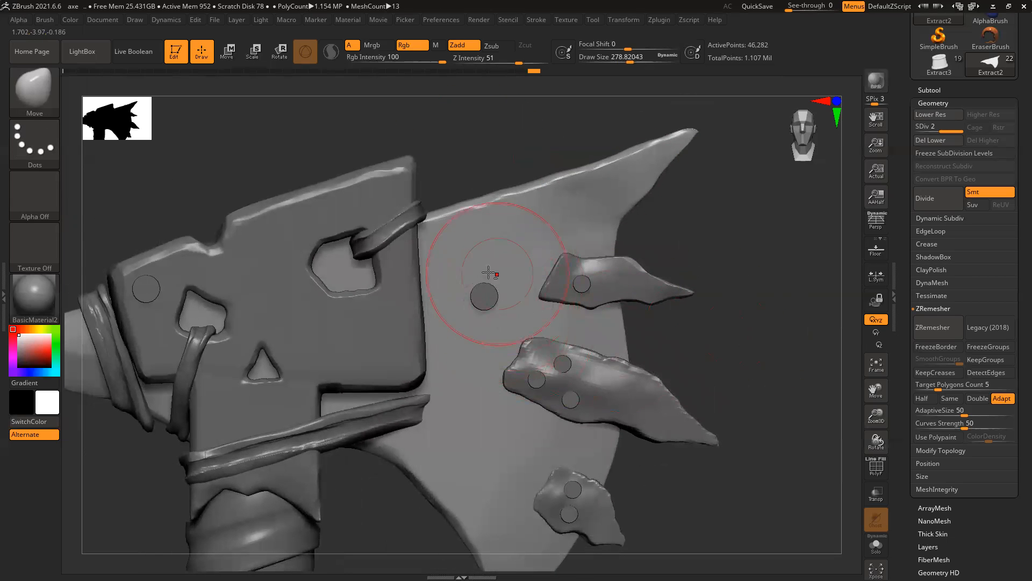
Step: Choose the DamStandard brush and zoom in on the blade's round bolt
{"action": "key", "text": "b"}
{"action": "key", "text": "d"}
{"action": "key", "text": "s"}
{"action": "mouse_move", "coordinate": [482, 298]}
{"action": "right_mouse_down", "text": "ctrl"}
{"action": "mouse_move", "coordinate": [513, 416]}
{"action": "mouse_move", "coordinate": [526, 410]}
{"action": "right_mouse_up", "text": "ctrl"}
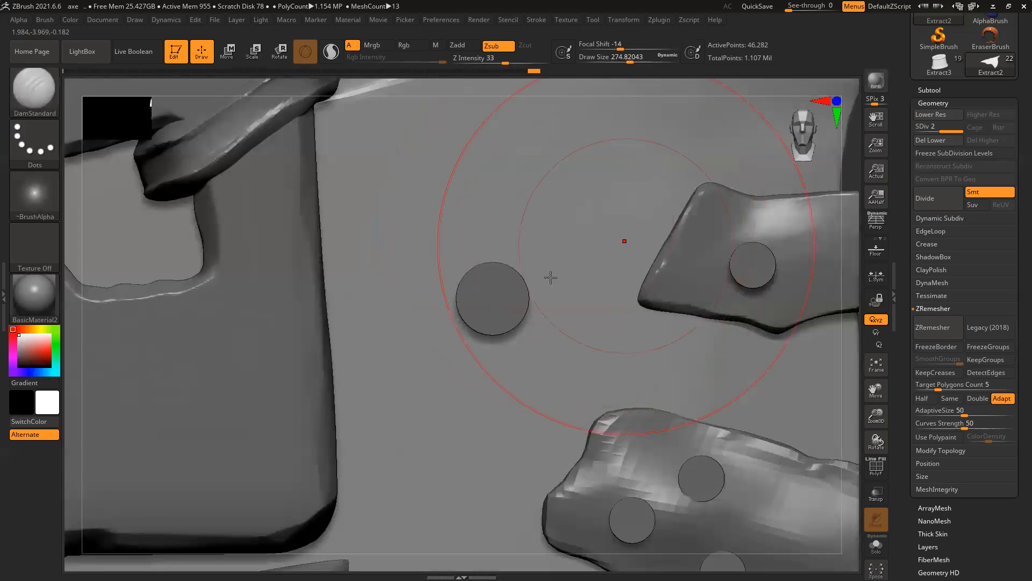
Step: Shrink the brush, check the polygroup wireframe, and subdivide the blade once more
{"action": "key", "text": "bracketleft"}
{"action": "key", "text": "bracketleft"}
{"action": "key", "text": "bracketleft"}
{"action": "key", "text": "bracketleft"}
{"action": "key", "text": "bracketleft"}
{"action": "key", "text": "bracketleft"}
{"action": "key", "text": "bracketleft"}
{"action": "key", "text": "bracketleft"}
{"action": "key", "text": "bracketleft"}
{"action": "key", "text": "bracketleft"}
{"action": "key", "text": "bracketleft"}
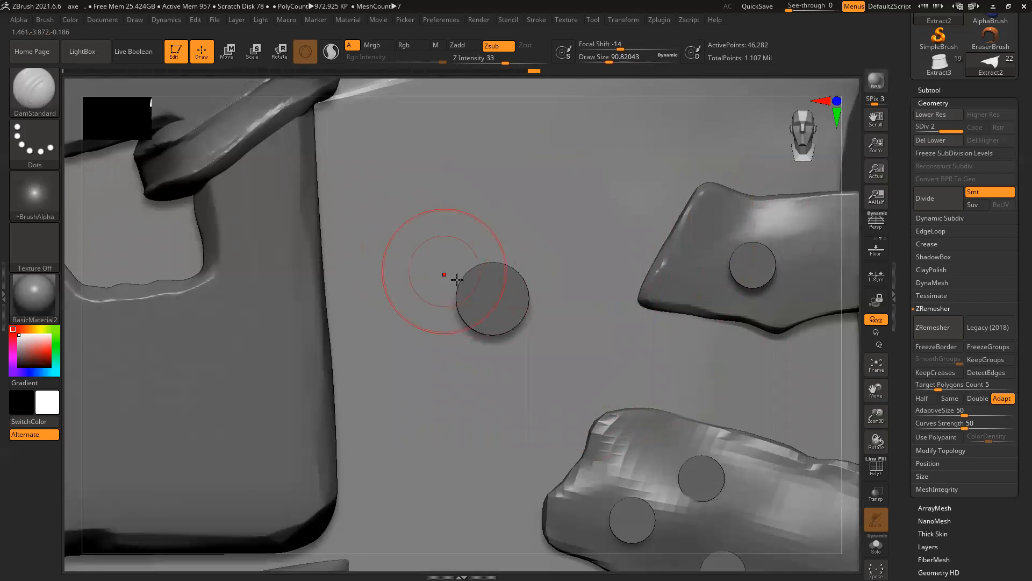
{"action": "key", "text": "bracketleft"}
{"action": "key", "text": "bracketleft"}
{"action": "key", "text": "bracketleft"}
{"action": "key", "text": "bracketleft"}
{"action": "key", "text": "shift"}
{"action": "key", "text": "shift+f"}
{"action": "key", "text": "ctrl"}
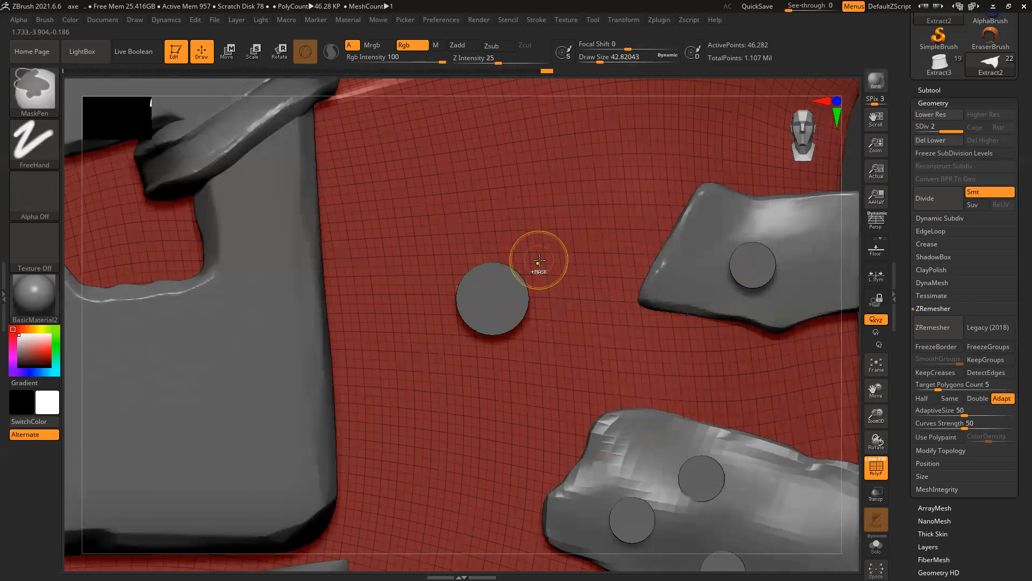
{"action": "key", "text": "shift+f"}
{"action": "key", "text": "ctrl+d"}
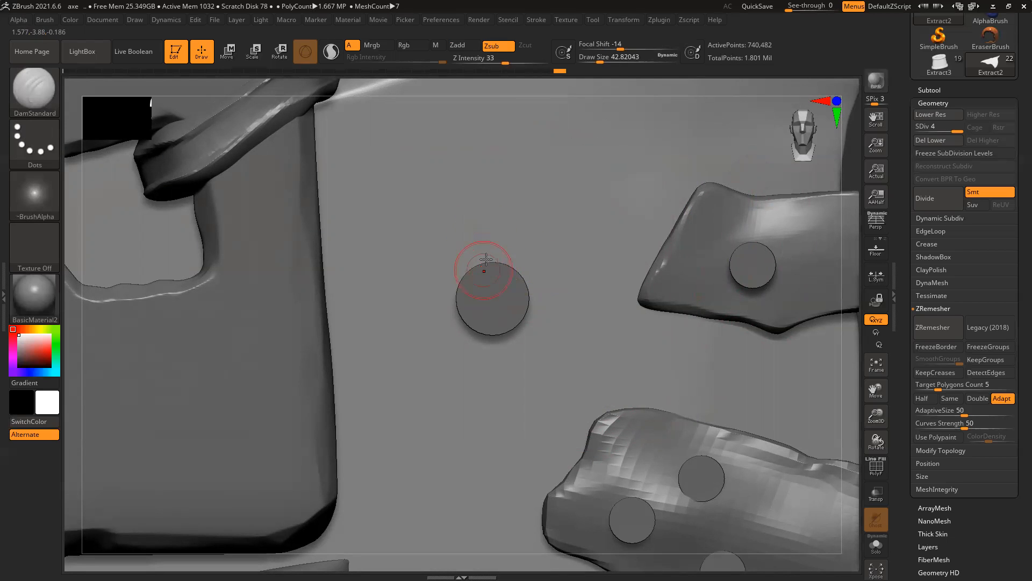
Step: Carve thin DamStandard cracks above and below the round bolt
{"action": "mouse_move", "coordinate": [476, 229]}
{"action": "left_mouse_down"}
{"action": "mouse_move", "coordinate": [483, 265]}
{"action": "mouse_move", "coordinate": [474, 216]}
{"action": "left_mouse_up"}
{"action": "left_click_drag", "start_coordinate": [484, 265], "coordinate": [486, 278]}
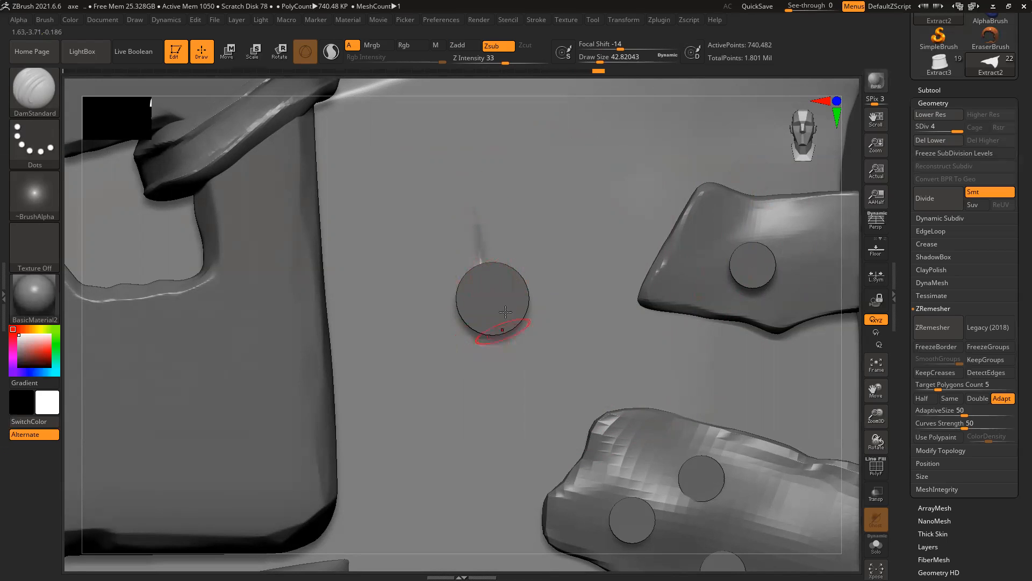
{"action": "left_click_drag", "start_coordinate": [496, 323], "coordinate": [514, 409]}
{"action": "left_click_drag", "start_coordinate": [472, 195], "coordinate": [480, 257]}
{"action": "left_click_drag", "start_coordinate": [472, 210], "coordinate": [480, 261]}
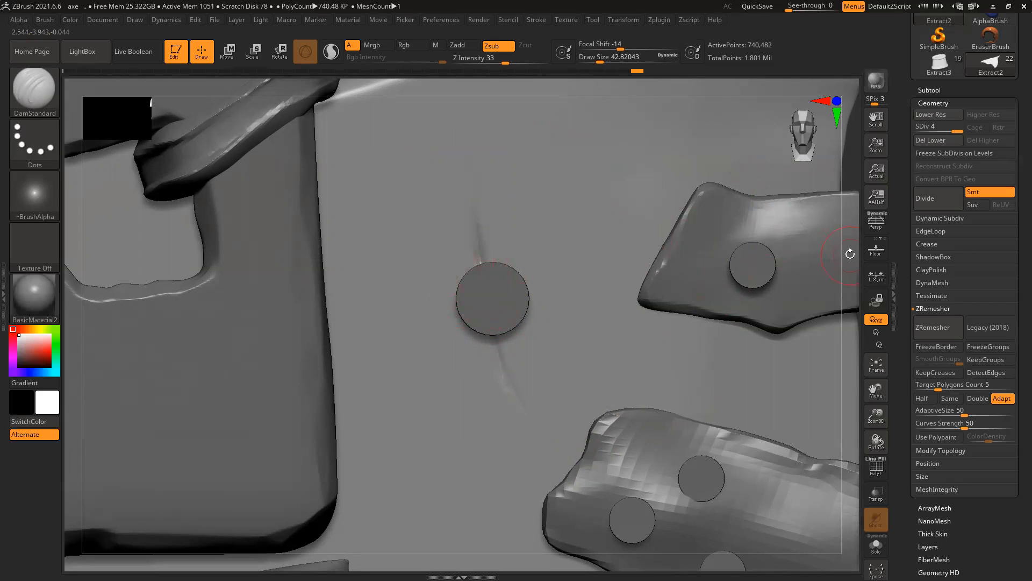
Step: With the blade soloed, reshape the groove and carve a larger dent ring around the bolt
{"action": "left_click", "coordinate": [877, 543]}
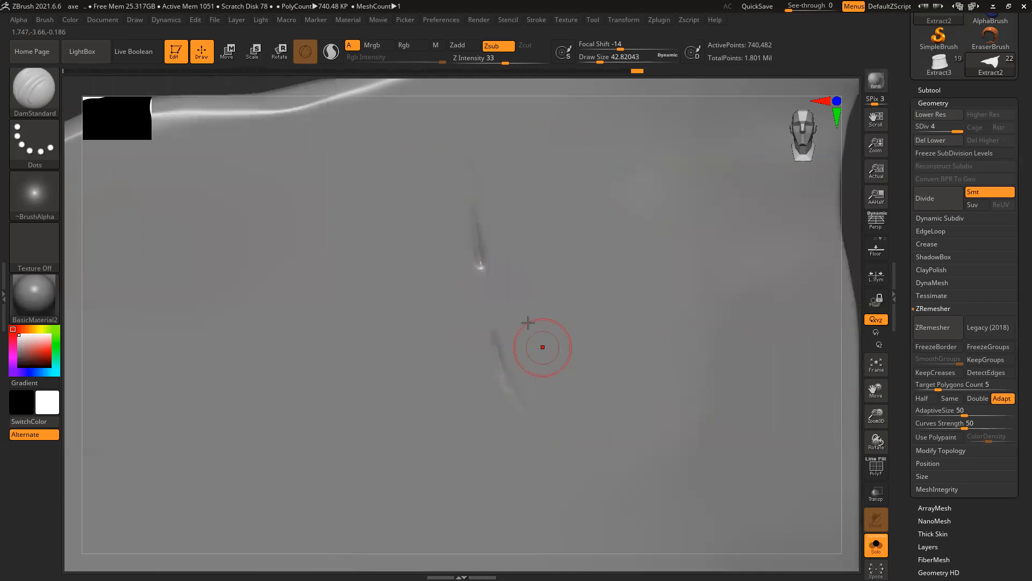
{"action": "mouse_move", "coordinate": [477, 285]}
{"action": "left_mouse_down"}
{"action": "mouse_move", "coordinate": [468, 281]}
{"action": "mouse_move", "coordinate": [494, 314]}
{"action": "mouse_move", "coordinate": [465, 317]}
{"action": "mouse_move", "coordinate": [491, 318]}
{"action": "left_mouse_up"}
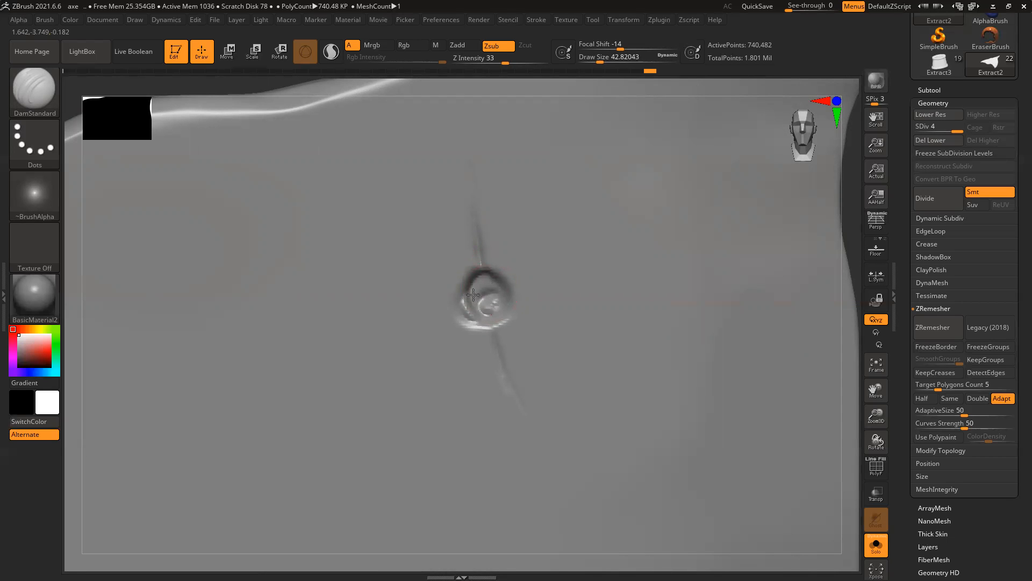
{"action": "mouse_move", "coordinate": [495, 284]}
{"action": "left_mouse_down"}
{"action": "mouse_move", "coordinate": [495, 304]}
{"action": "mouse_move", "coordinate": [497, 289]}
{"action": "mouse_move", "coordinate": [484, 292]}
{"action": "left_mouse_up"}
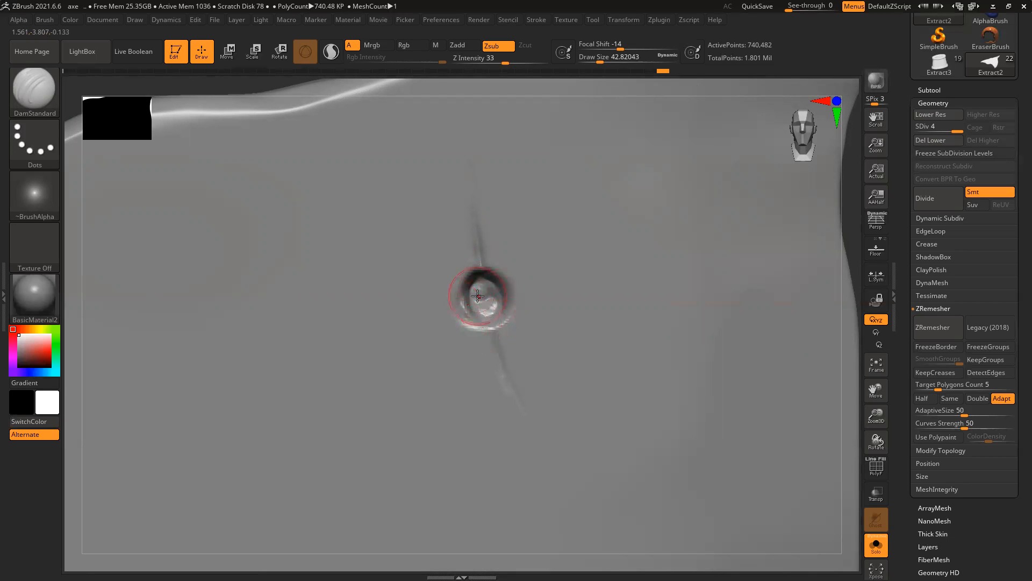
{"action": "left_click", "coordinate": [875, 544]}
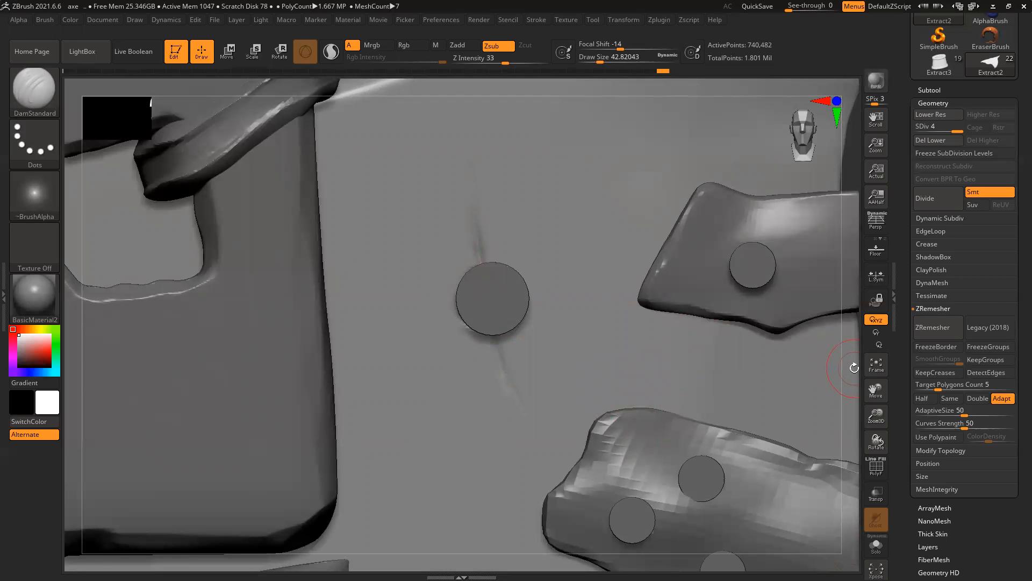
Step: Zoom in on the cylinder bolt and carve along its upper-right and lower-right rims
{"action": "left_click_drag", "start_coordinate": [852, 365], "coordinate": [866, 365]}
{"action": "right_click_drag", "start_coordinate": [465, 257], "coordinate": [538, 296], "text": "ctrl"}
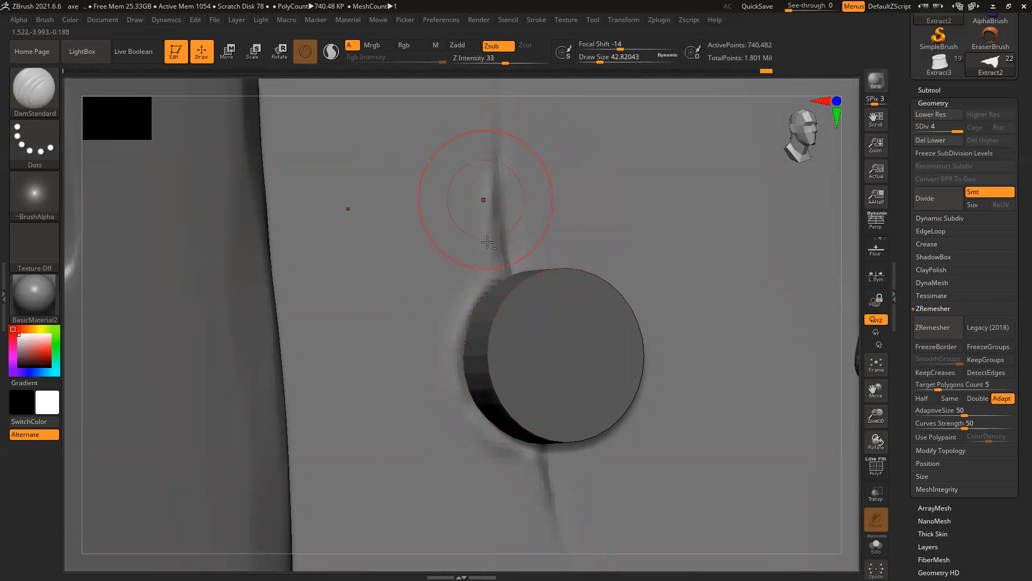
{"action": "left_click_drag", "start_coordinate": [608, 89], "coordinate": [561, 121]}
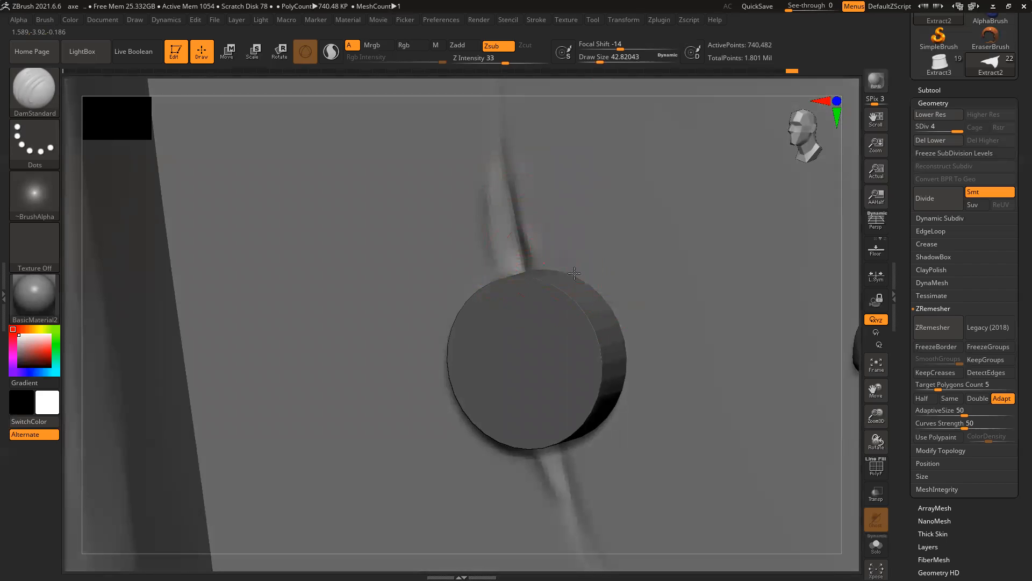
{"action": "mouse_move", "coordinate": [542, 264]}
{"action": "left_mouse_down"}
{"action": "mouse_move", "coordinate": [610, 314]}
{"action": "mouse_move", "coordinate": [608, 300]}
{"action": "mouse_move", "coordinate": [629, 358]}
{"action": "left_mouse_up"}
{"action": "mouse_move", "coordinate": [617, 406]}
{"action": "left_mouse_down"}
{"action": "mouse_move", "coordinate": [607, 428]}
{"action": "mouse_move", "coordinate": [587, 435]}
{"action": "left_mouse_up"}
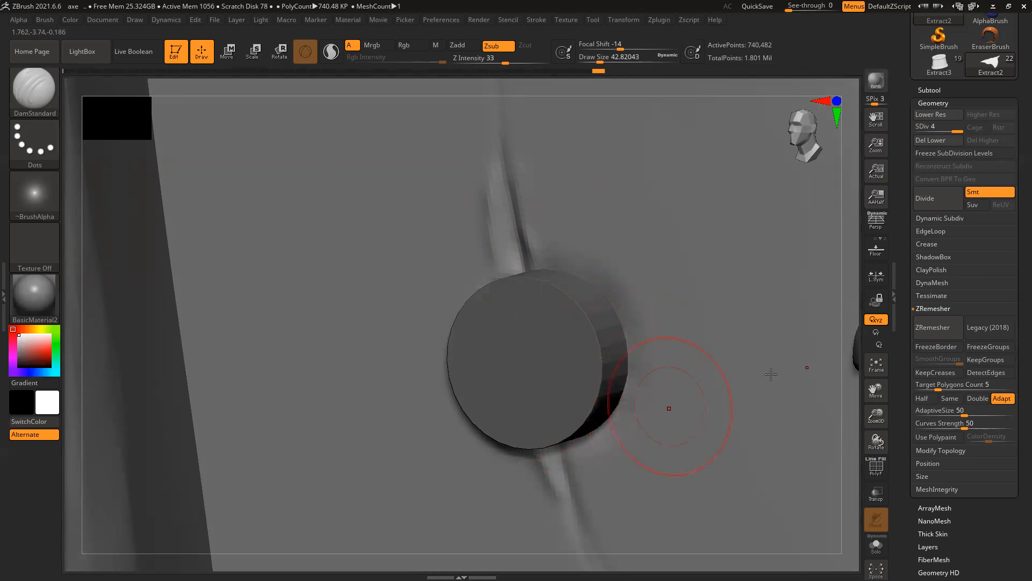
Step: Add a small sculpt stroke near the bolt, then return to a flatter front view of the axe head
{"action": "left_click_drag", "start_coordinate": [853, 330], "coordinate": [767, 332]}
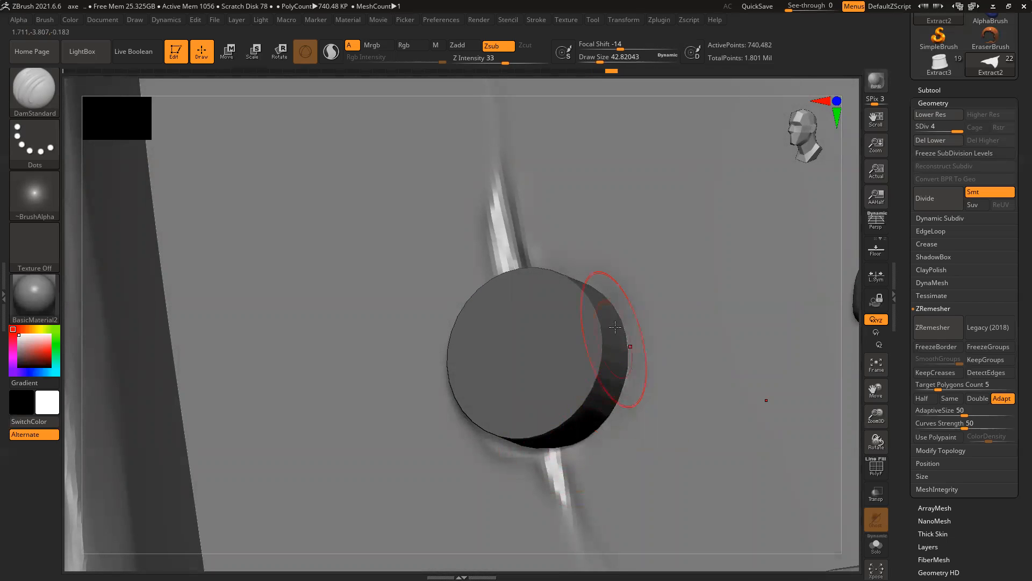
{"action": "left_click_drag", "start_coordinate": [849, 256], "coordinate": [842, 274]}
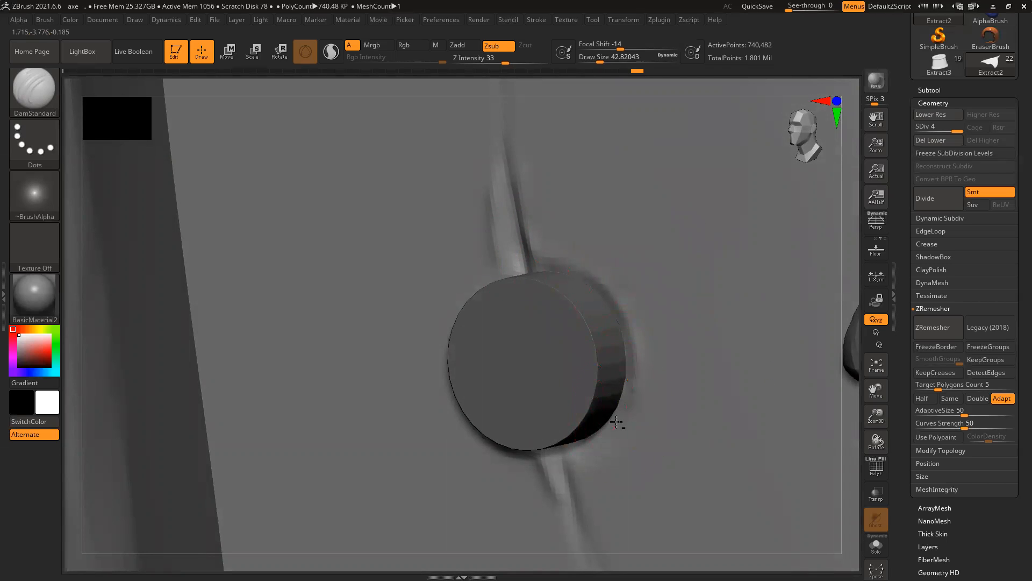
{"action": "left_click_drag", "start_coordinate": [590, 447], "coordinate": [569, 450]}
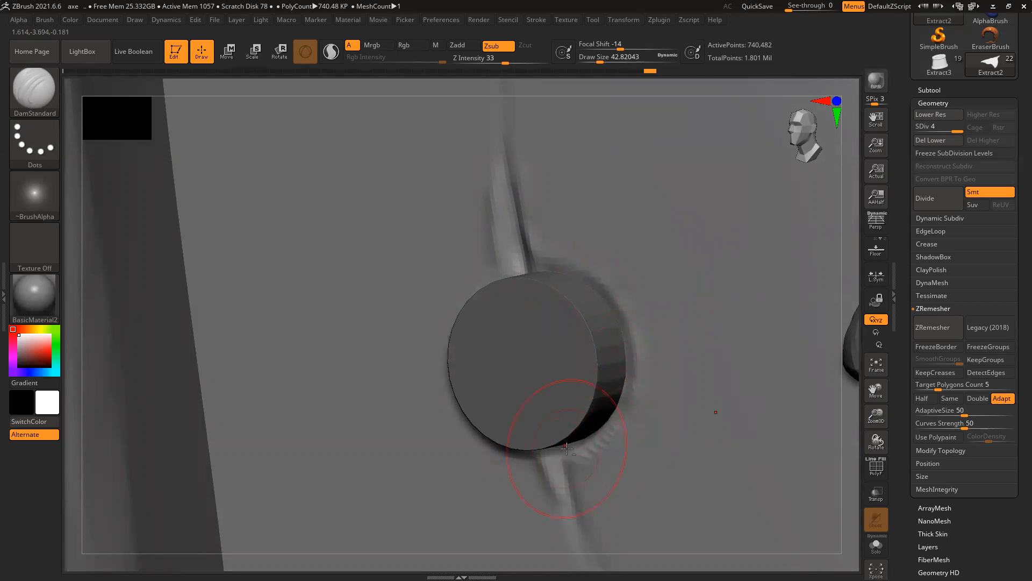
{"action": "right_click_drag", "start_coordinate": [733, 391], "coordinate": [527, 346], "text": "ctrl"}
{"action": "left_click_drag", "start_coordinate": [706, 186], "coordinate": [619, 301]}
Step: On the soloed blade, carve crack creases above and below the crater, then zoom close on the rivet
{"action": "left_click", "coordinate": [874, 547]}
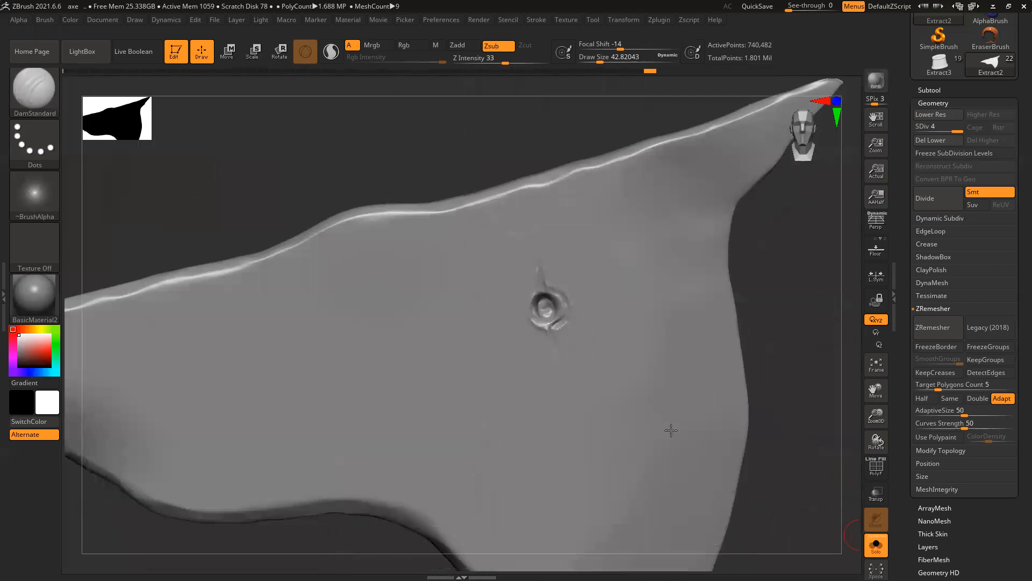
{"action": "right_click_drag", "start_coordinate": [555, 283], "coordinate": [601, 447], "text": "ctrl"}
{"action": "mouse_move", "coordinate": [529, 326]}
{"action": "left_mouse_down"}
{"action": "mouse_move", "coordinate": [549, 324]}
{"action": "mouse_move", "coordinate": [579, 345]}
{"action": "mouse_move", "coordinate": [573, 337]}
{"action": "left_mouse_up"}
{"action": "mouse_move", "coordinate": [550, 318]}
{"action": "left_mouse_down"}
{"action": "mouse_move", "coordinate": [589, 375]}
{"action": "mouse_move", "coordinate": [544, 332]}
{"action": "mouse_move", "coordinate": [588, 398]}
{"action": "mouse_move", "coordinate": [591, 347]}
{"action": "mouse_move", "coordinate": [575, 400]}
{"action": "mouse_move", "coordinate": [524, 437]}
{"action": "mouse_move", "coordinate": [507, 365]}
{"action": "mouse_move", "coordinate": [572, 347]}
{"action": "mouse_move", "coordinate": [559, 385]}
{"action": "mouse_move", "coordinate": [562, 371]}
{"action": "left_mouse_up"}
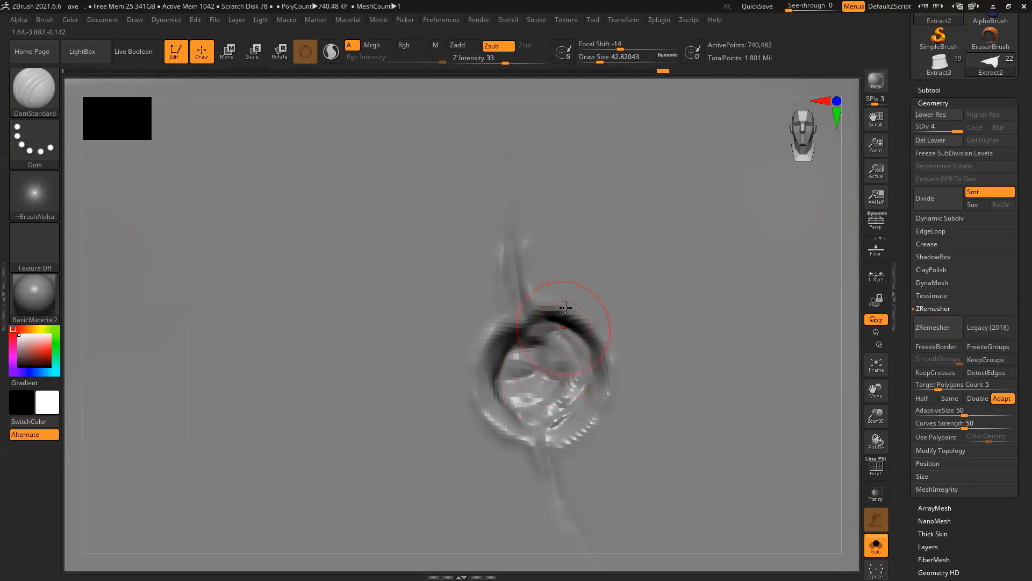
{"action": "mouse_move", "coordinate": [516, 268]}
{"action": "left_mouse_down"}
{"action": "mouse_move", "coordinate": [521, 326]}
{"action": "mouse_move", "coordinate": [513, 314]}
{"action": "left_mouse_up"}
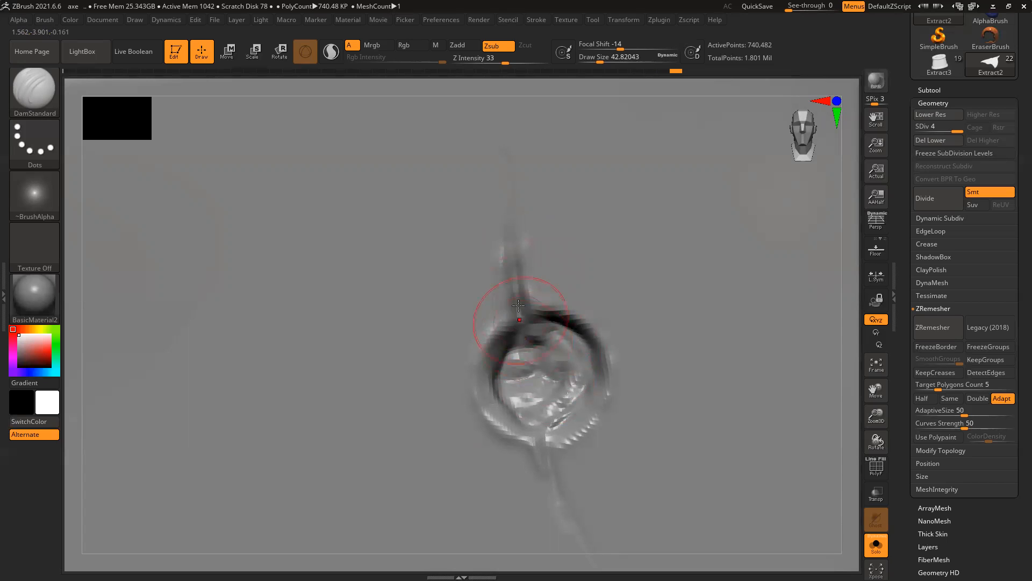
{"action": "mouse_move", "coordinate": [544, 419]}
{"action": "left_mouse_down"}
{"action": "mouse_move", "coordinate": [565, 516]}
{"action": "mouse_move", "coordinate": [578, 379]}
{"action": "mouse_move", "coordinate": [562, 344]}
{"action": "left_mouse_up"}
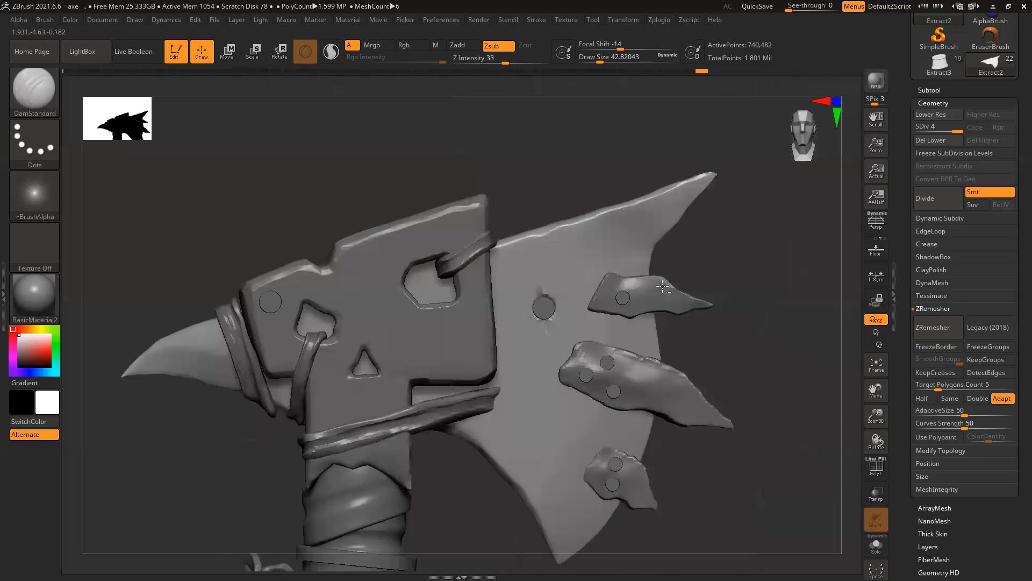
{"action": "left_click_drag", "start_coordinate": [764, 302], "coordinate": [720, 322]}
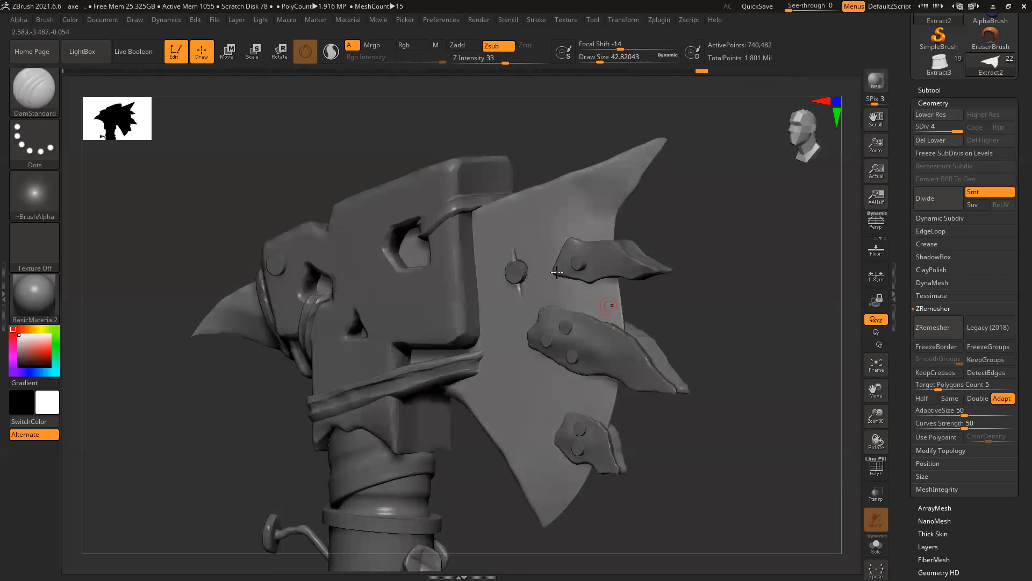
{"action": "right_click_drag", "start_coordinate": [505, 253], "coordinate": [600, 403], "text": "ctrl"}
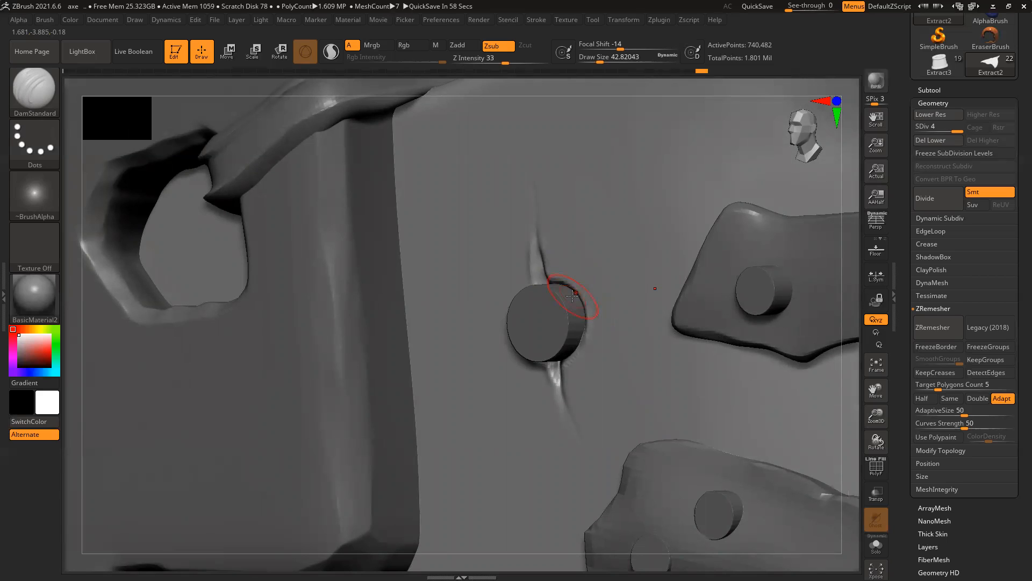
Step: Make PM3D_Cylinder3D1 active and subdivide it one level, undoing the extra division
{"action": "left_click", "coordinate": [566, 328], "text": "alt"}
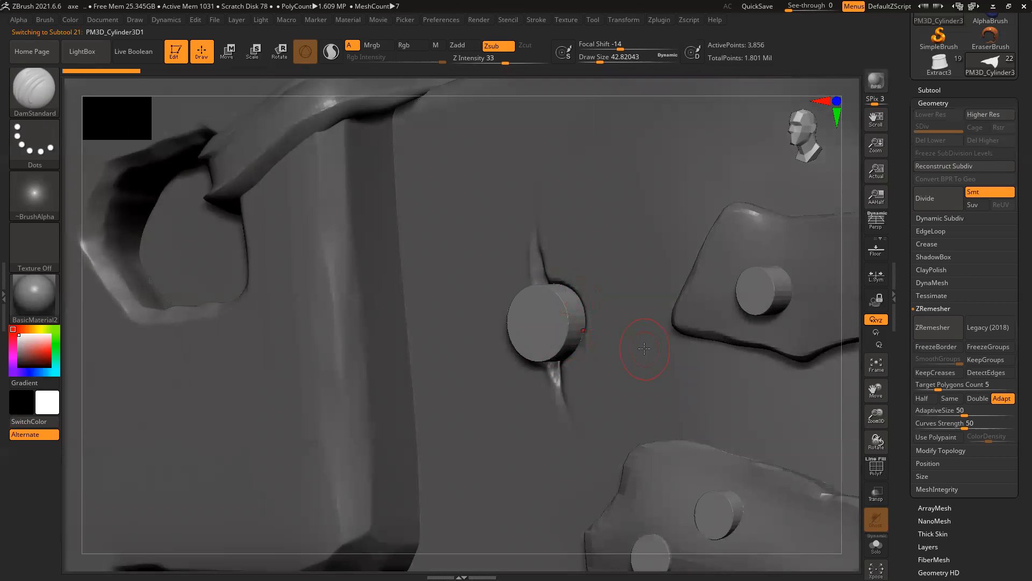
{"action": "key", "text": "ctrl"}
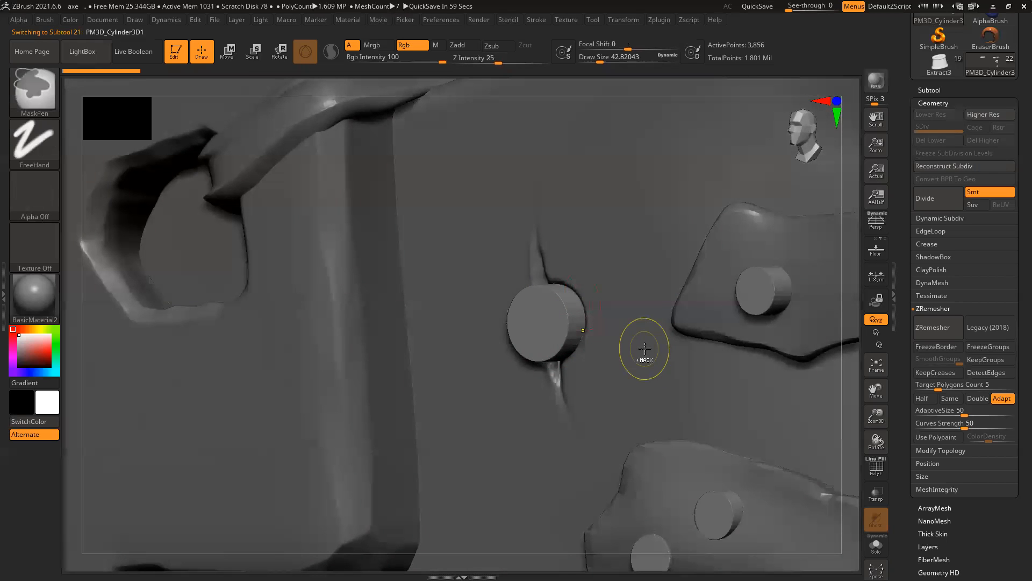
{"action": "key", "text": "ctrl+d"}
{"action": "key", "text": "ctrl+d"}
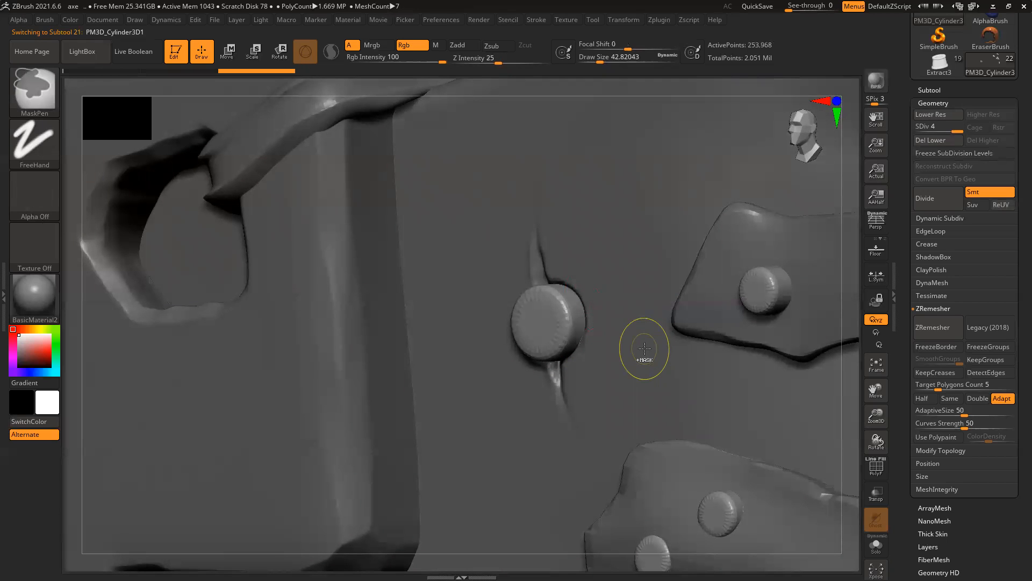
{"action": "key", "text": "ctrl+d"}
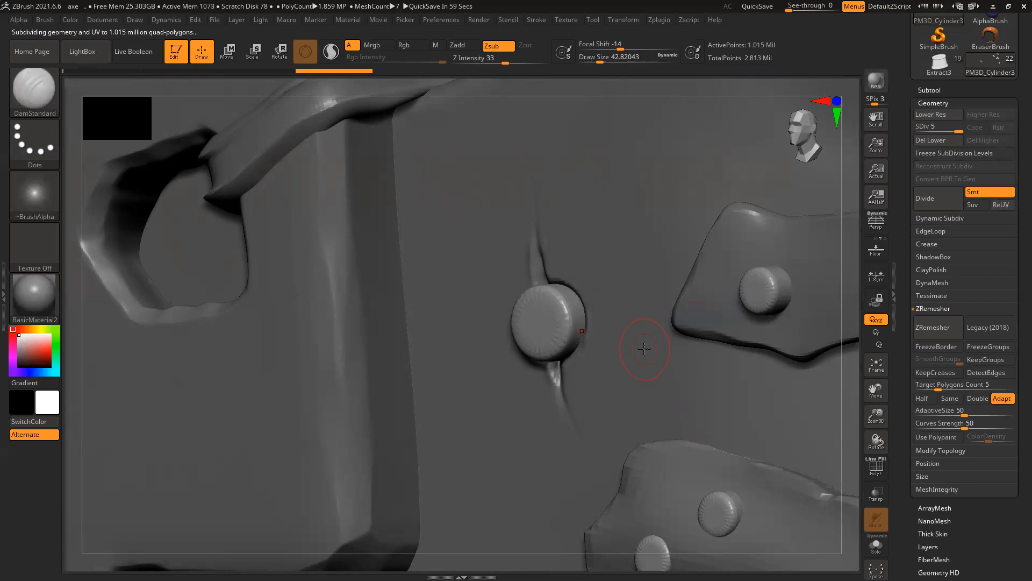
{"action": "key", "text": "ctrl+z"}
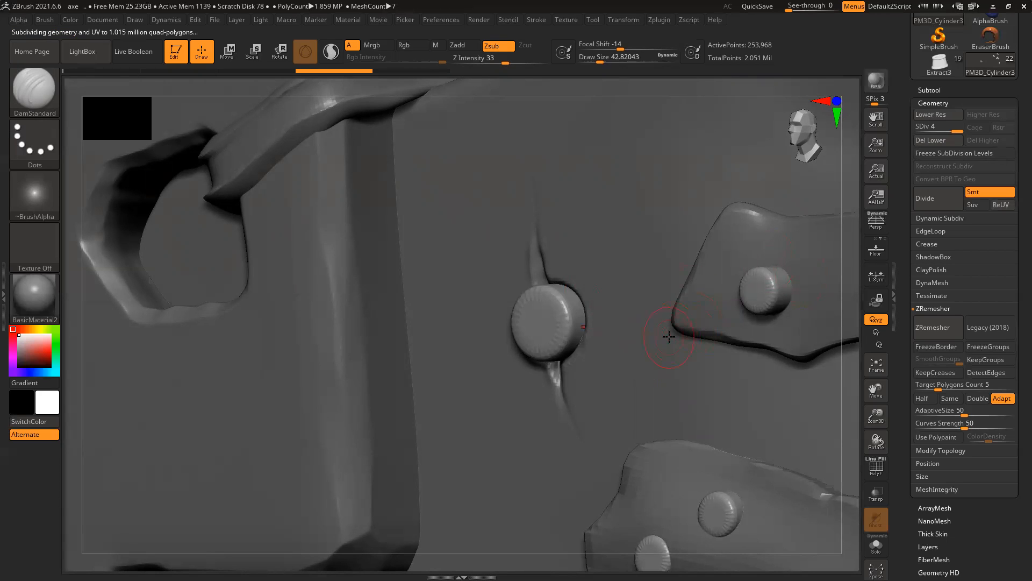
Step: With the TrimDynamic brush, flatten the rivet's upper and upper-right rim into bevels
{"action": "key", "text": "b"}
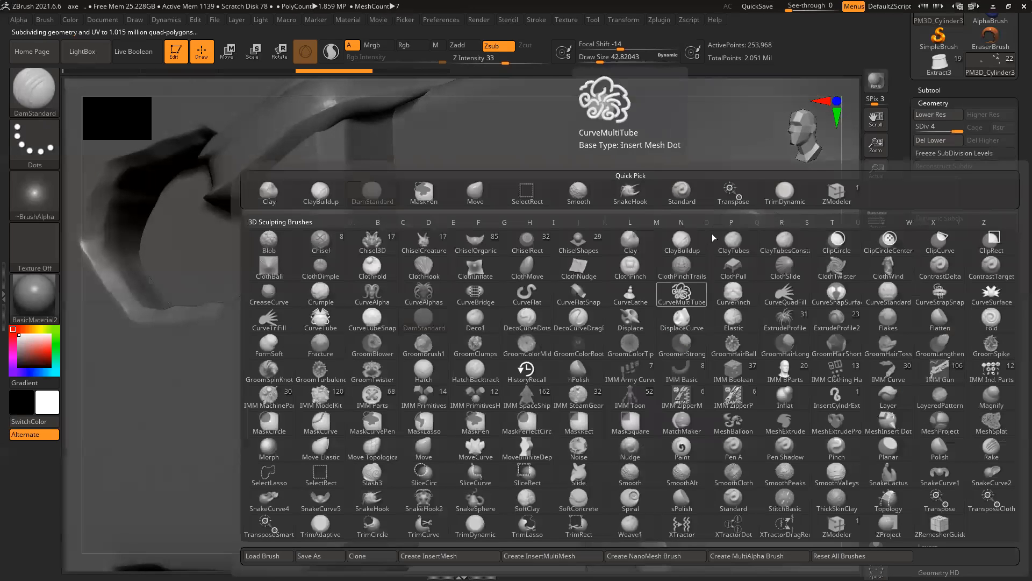
{"action": "left_click", "coordinate": [785, 197]}
{"action": "left_click_drag", "start_coordinate": [862, 378], "coordinate": [882, 378], "text": "shift"}
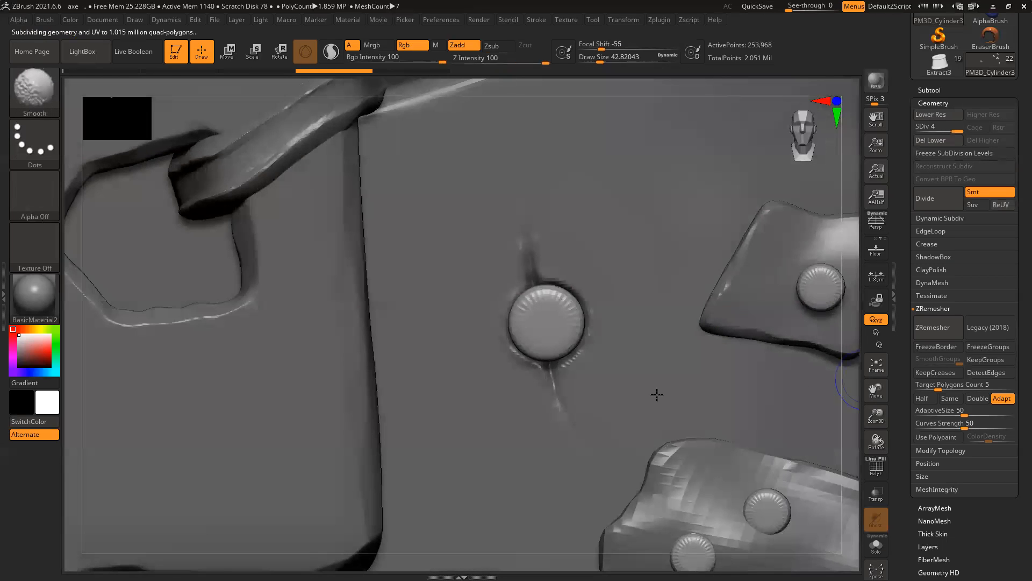
{"action": "right_click_drag", "start_coordinate": [550, 350], "coordinate": [591, 405], "text": "ctrl"}
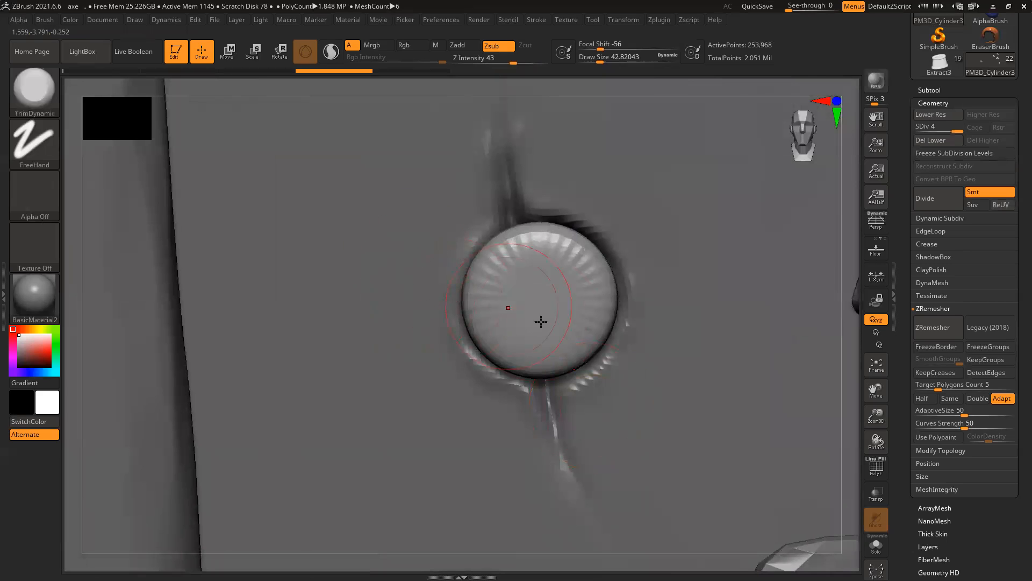
{"action": "mouse_move", "coordinate": [847, 389]}
{"action": "left_mouse_down"}
{"action": "mouse_move", "coordinate": [617, 336]}
{"action": "mouse_move", "coordinate": [622, 317]}
{"action": "mouse_move", "coordinate": [564, 381]}
{"action": "left_mouse_up"}
{"action": "mouse_move", "coordinate": [592, 250]}
{"action": "left_mouse_down"}
{"action": "mouse_move", "coordinate": [618, 290]}
{"action": "mouse_move", "coordinate": [626, 285]}
{"action": "left_mouse_up"}
{"action": "left_click_drag", "start_coordinate": [638, 90], "coordinate": [634, 107]}
{"action": "mouse_move", "coordinate": [541, 232]}
{"action": "left_mouse_down"}
{"action": "mouse_move", "coordinate": [589, 237]}
{"action": "mouse_move", "coordinate": [559, 229]}
{"action": "mouse_move", "coordinate": [585, 267]}
{"action": "left_mouse_up"}
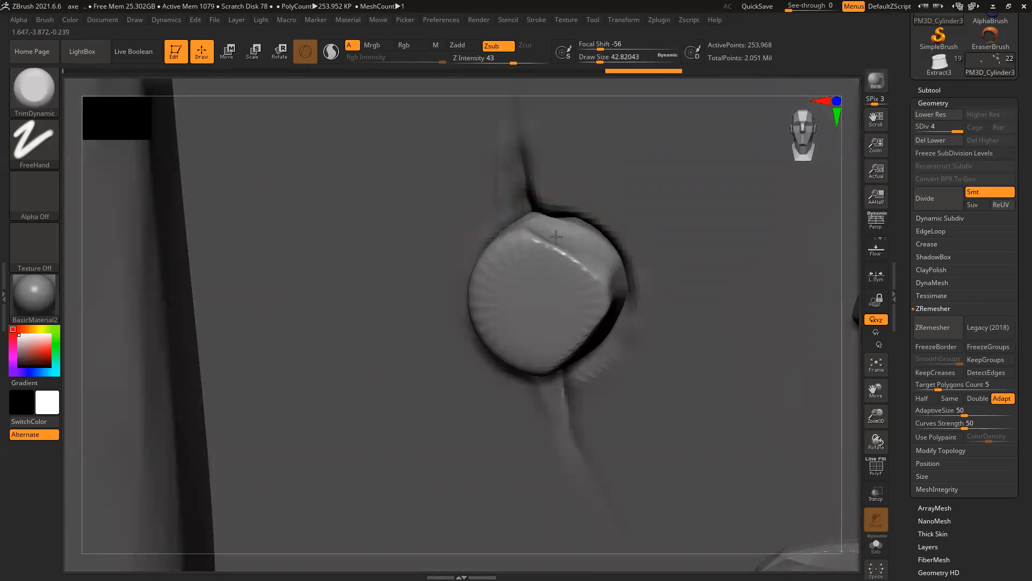
Step: Trim the rivet's upper-left and lower-left rim into sharp, flat bevels
{"action": "mouse_move", "coordinate": [627, 88]}
{"action": "left_mouse_down"}
{"action": "mouse_move", "coordinate": [527, 231]}
{"action": "mouse_move", "coordinate": [536, 222]}
{"action": "mouse_move", "coordinate": [539, 232]}
{"action": "left_mouse_up"}
{"action": "mouse_move", "coordinate": [537, 236]}
{"action": "left_mouse_down"}
{"action": "mouse_move", "coordinate": [482, 297]}
{"action": "mouse_move", "coordinate": [507, 297]}
{"action": "left_mouse_up"}
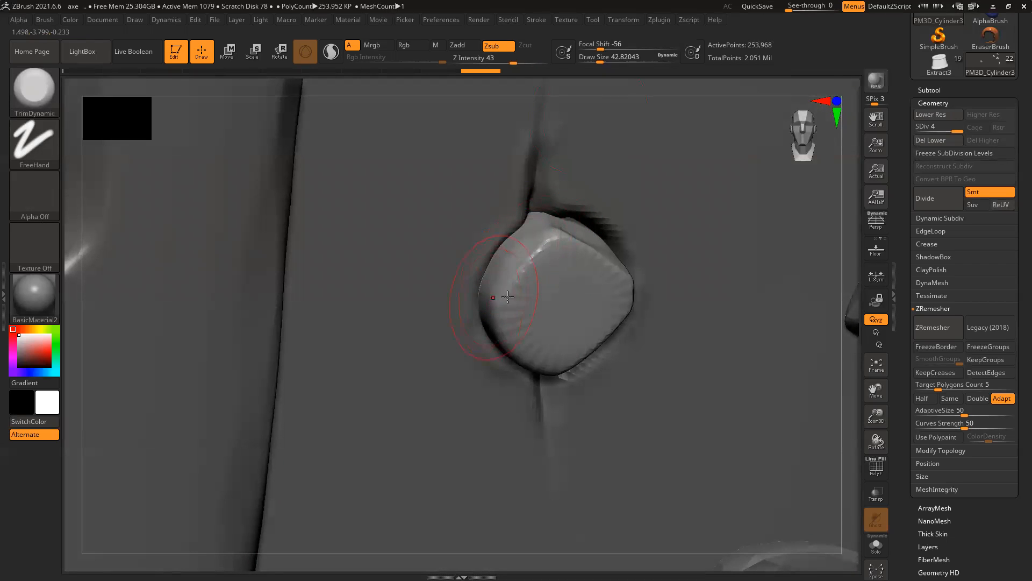
{"action": "left_click_drag", "start_coordinate": [628, 96], "coordinate": [586, 116]}
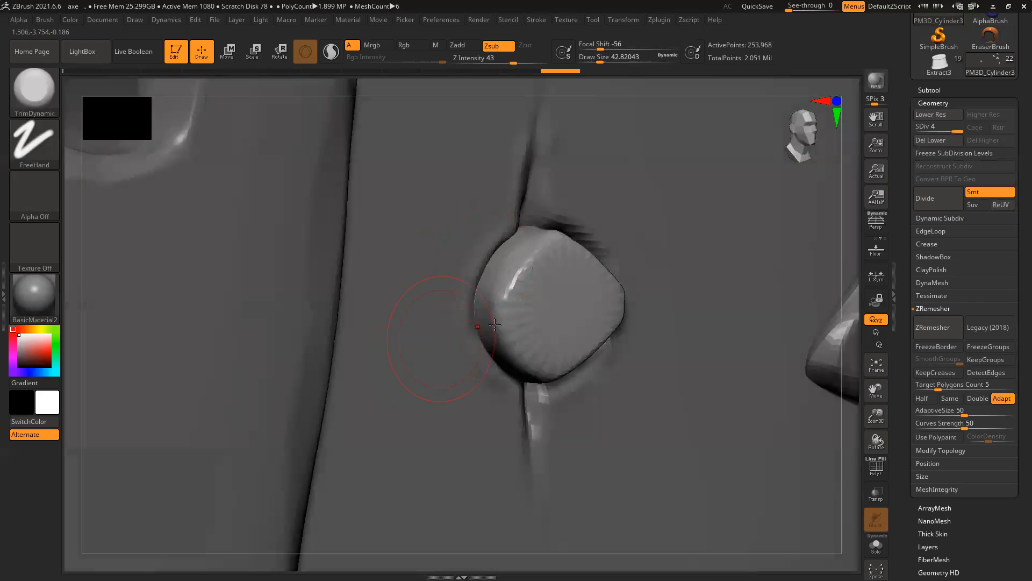
{"action": "mouse_move", "coordinate": [484, 337]}
{"action": "left_mouse_down"}
{"action": "mouse_move", "coordinate": [521, 373]}
{"action": "mouse_move", "coordinate": [510, 336]}
{"action": "mouse_move", "coordinate": [532, 364]}
{"action": "mouse_move", "coordinate": [508, 330]}
{"action": "left_mouse_up"}
{"action": "left_click_drag", "start_coordinate": [542, 362], "coordinate": [520, 315]}
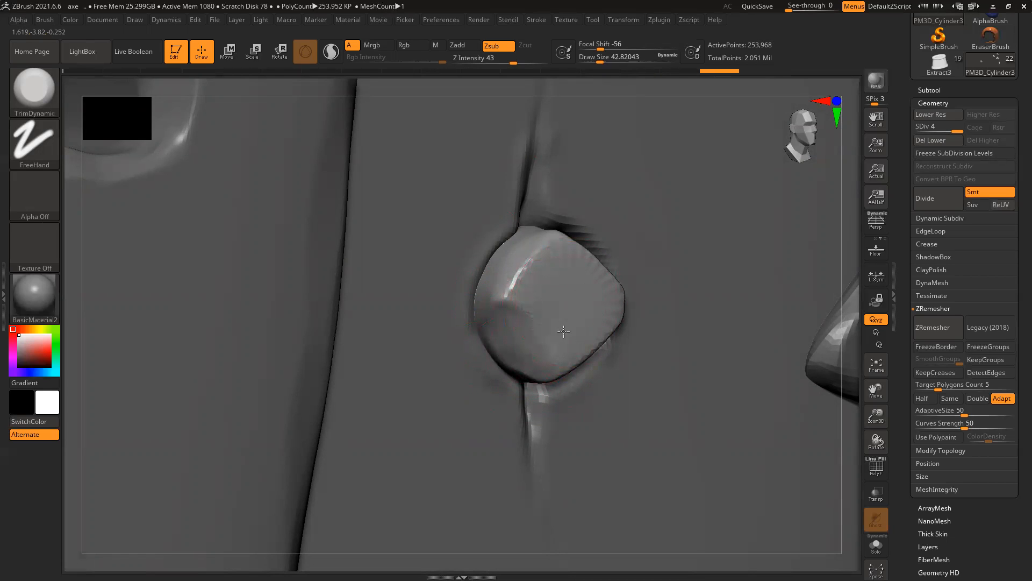
{"action": "left_click_drag", "start_coordinate": [536, 269], "coordinate": [530, 289]}
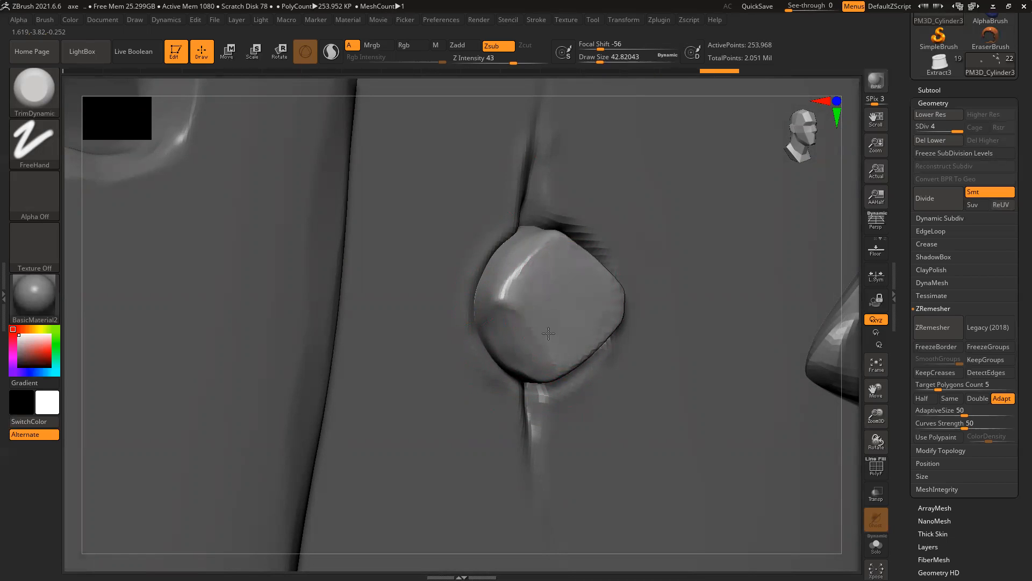
{"action": "mouse_move", "coordinate": [548, 276]}
{"action": "left_mouse_down"}
{"action": "mouse_move", "coordinate": [537, 267]}
{"action": "mouse_move", "coordinate": [544, 274]}
{"action": "left_mouse_up"}
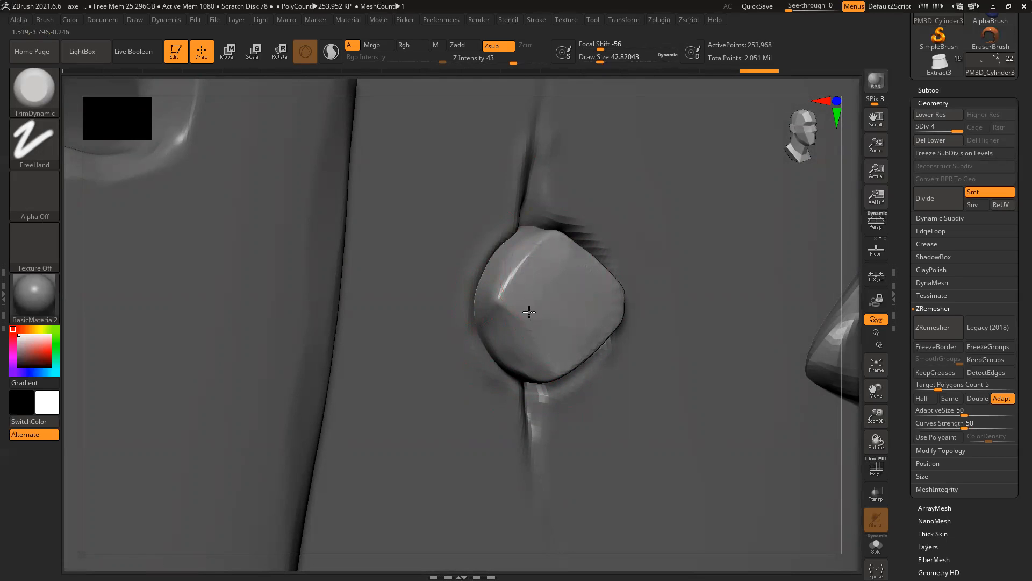
Step: Bevel the rivet's upper-right and lower-right rim and flatten its facets
{"action": "left_click_drag", "start_coordinate": [851, 275], "coordinate": [752, 275]}
{"action": "mouse_move", "coordinate": [590, 283]}
{"action": "left_mouse_down"}
{"action": "mouse_move", "coordinate": [577, 260]}
{"action": "mouse_move", "coordinate": [617, 285]}
{"action": "mouse_move", "coordinate": [609, 290]}
{"action": "mouse_move", "coordinate": [546, 258]}
{"action": "mouse_move", "coordinate": [597, 264]}
{"action": "left_mouse_up"}
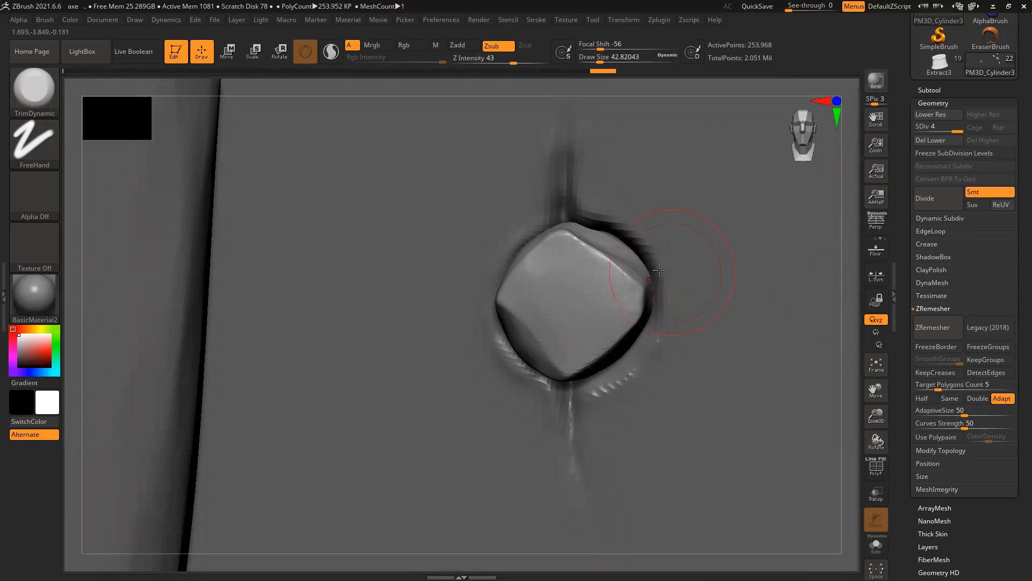
{"action": "left_click_drag", "start_coordinate": [853, 266], "coordinate": [719, 272]}
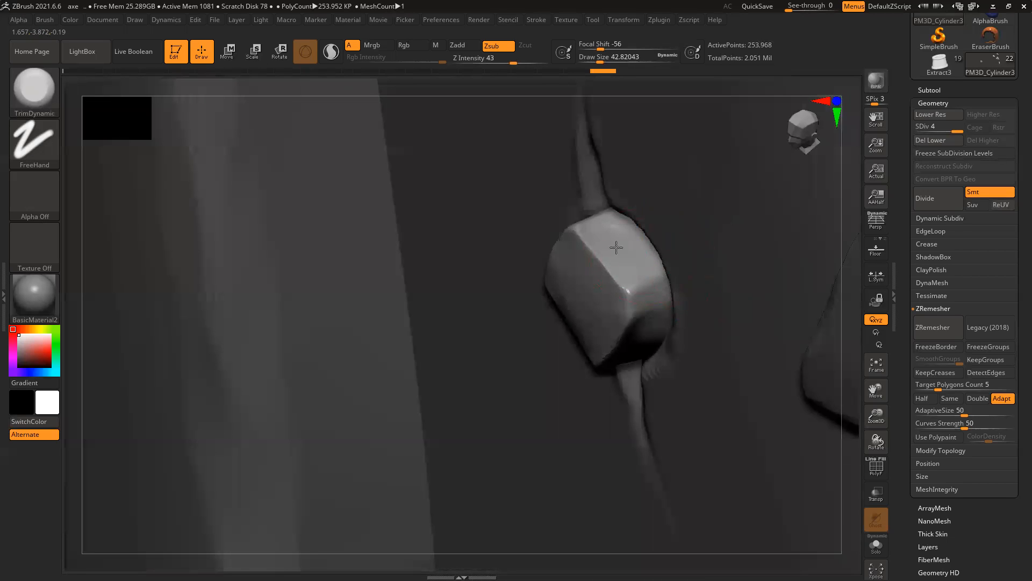
{"action": "mouse_move", "coordinate": [631, 251]}
{"action": "left_mouse_down"}
{"action": "mouse_move", "coordinate": [660, 310]}
{"action": "mouse_move", "coordinate": [687, 329]}
{"action": "left_mouse_up"}
{"action": "mouse_move", "coordinate": [858, 282]}
{"action": "left_mouse_down"}
{"action": "mouse_move", "coordinate": [782, 275]}
{"action": "mouse_move", "coordinate": [649, 321]}
{"action": "left_mouse_up"}
{"action": "left_click_drag", "start_coordinate": [636, 373], "coordinate": [611, 379]}
{"action": "mouse_move", "coordinate": [559, 346]}
{"action": "left_mouse_down"}
{"action": "mouse_move", "coordinate": [567, 353]}
{"action": "mouse_move", "coordinate": [592, 293]}
{"action": "left_mouse_up"}
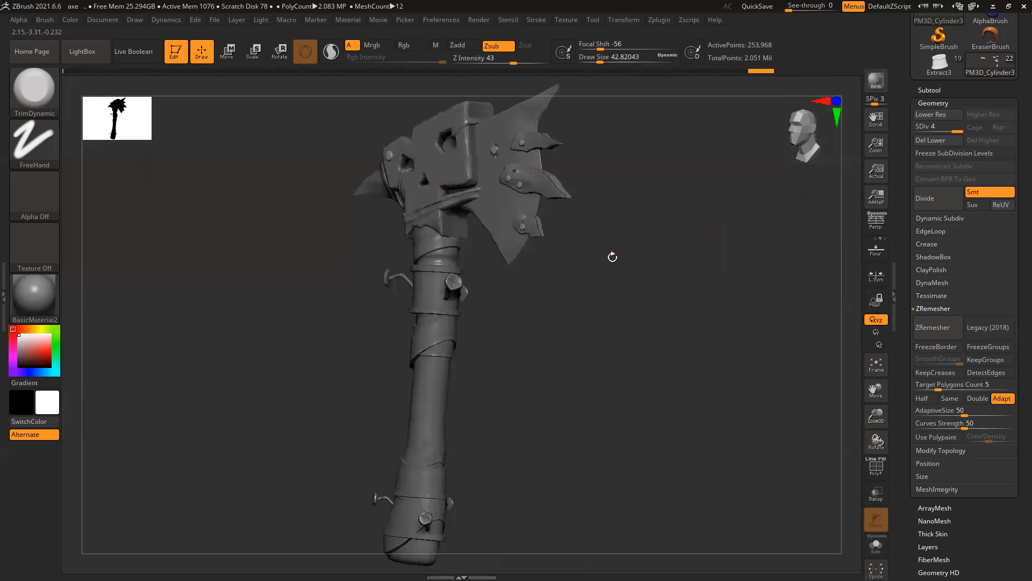
{"action": "mouse_move", "coordinate": [612, 257]}
{"action": "left_mouse_down"}
{"action": "mouse_move", "coordinate": [662, 276]}
{"action": "mouse_move", "coordinate": [595, 300]}
{"action": "left_mouse_up"}
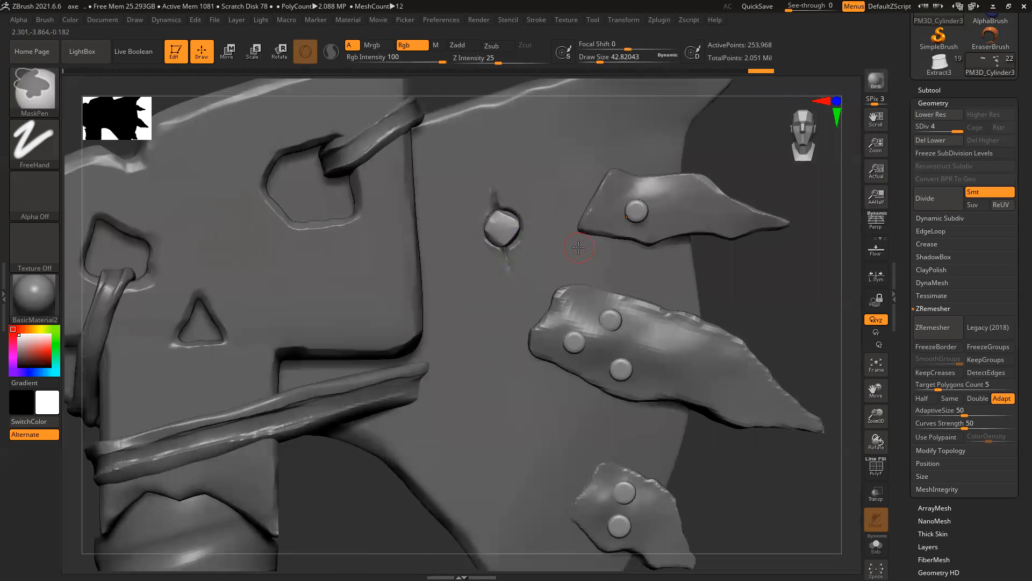
Step: Make the Extract2 blade plate active and zoom in on the hole around the rivet
{"action": "key", "text": "b"}
{"action": "key", "text": "t"}
{"action": "key", "text": "d"}
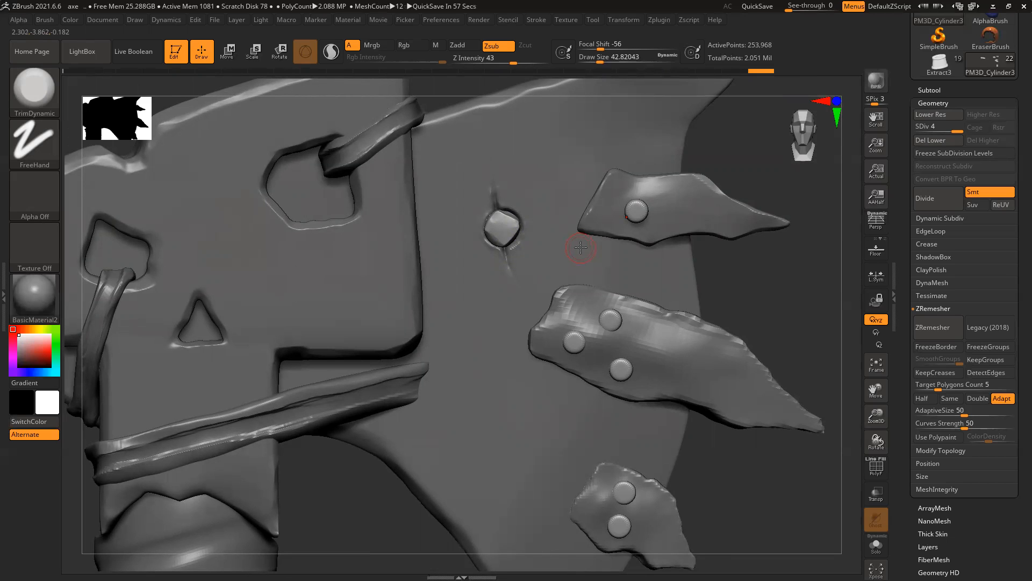
{"action": "left_click", "coordinate": [519, 201], "text": "alt"}
{"action": "mouse_move", "coordinate": [519, 200]}
{"action": "right_mouse_down", "text": "ctrl"}
{"action": "mouse_move", "coordinate": [586, 341]}
{"action": "mouse_move", "coordinate": [597, 337]}
{"action": "right_mouse_up", "text": "ctrl"}
Step: With the Move brush at size about 54.8, pull the hole's right rim inward and soften its left rim
{"action": "key", "text": "b"}
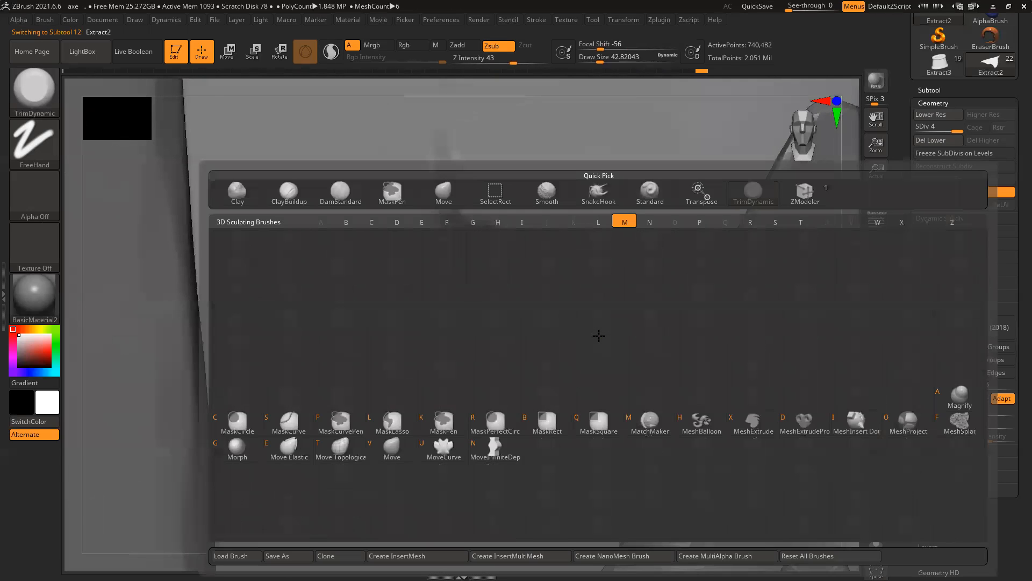
{"action": "key", "text": "m"}
{"action": "key", "text": "v"}
{"action": "key", "text": "]"}
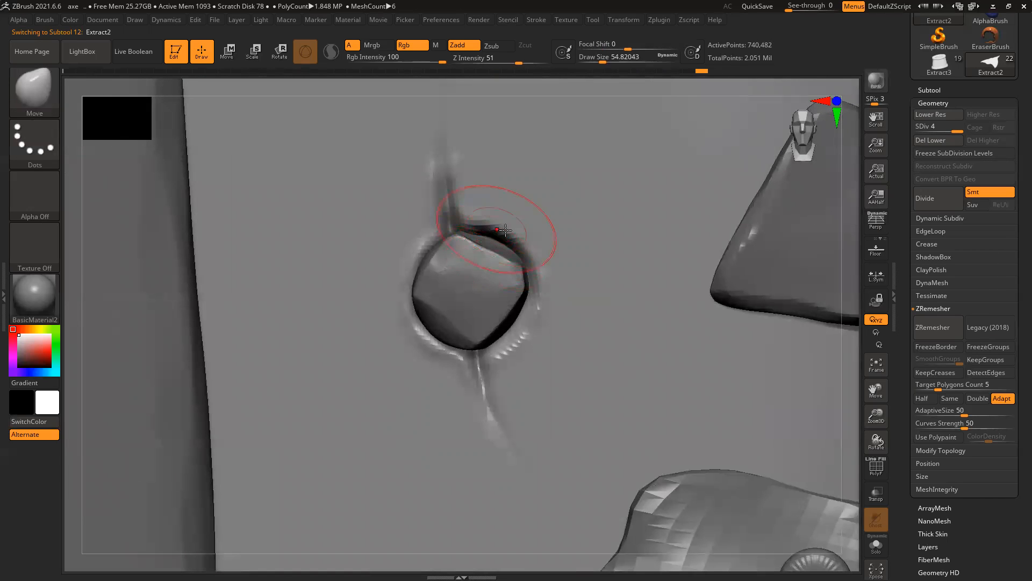
{"action": "left_click_drag", "start_coordinate": [510, 231], "coordinate": [487, 253]}
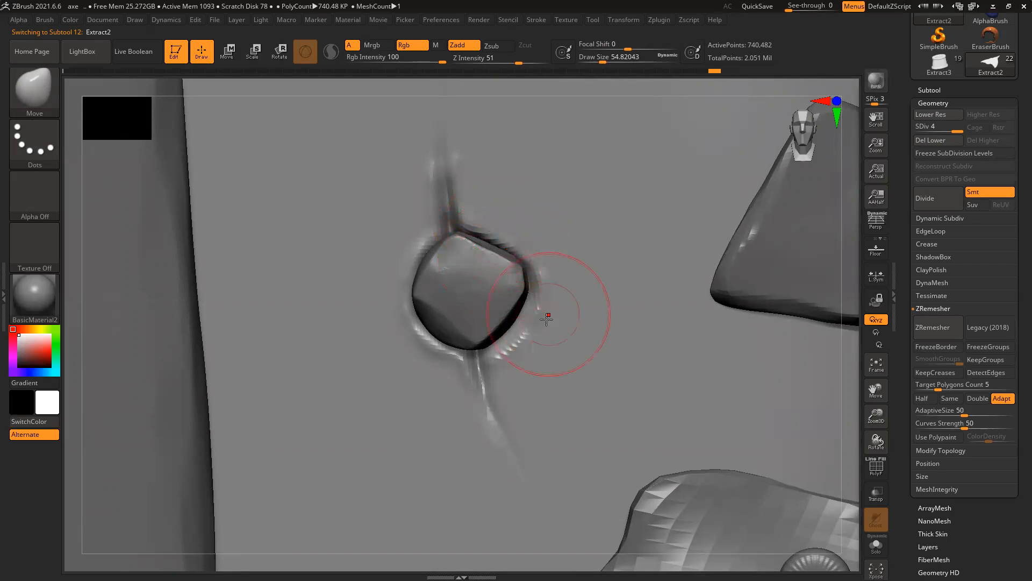
{"action": "left_click_drag", "start_coordinate": [528, 334], "coordinate": [498, 316]}
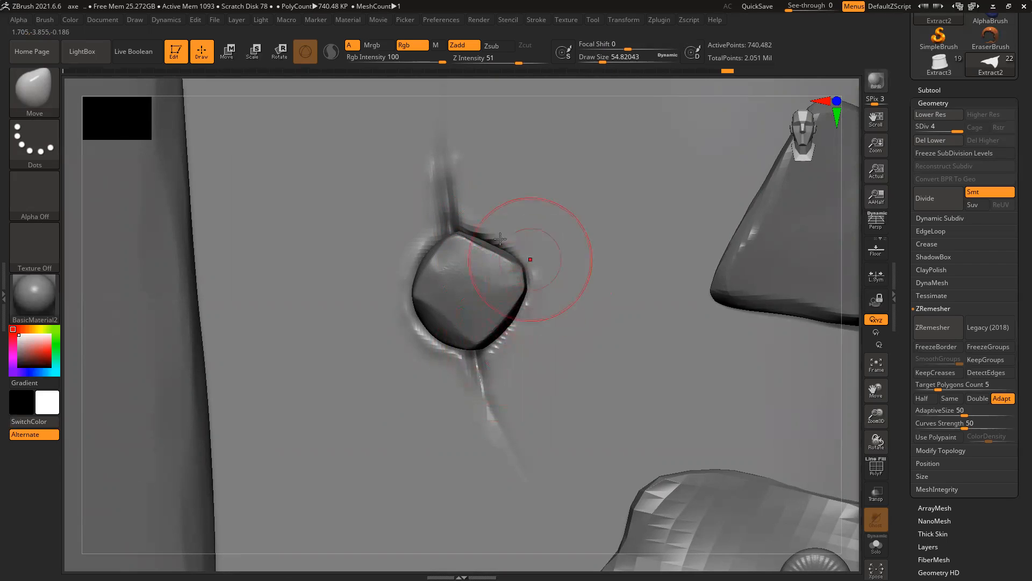
{"action": "left_click_drag", "start_coordinate": [408, 247], "coordinate": [420, 259]}
{"action": "left_click_drag", "start_coordinate": [418, 342], "coordinate": [473, 313]}
{"action": "mouse_move", "coordinate": [622, 324]}
{"action": "right_mouse_down", "text": "ctrl"}
{"action": "mouse_move", "coordinate": [717, 347]}
{"action": "mouse_move", "coordinate": [663, 319]}
{"action": "right_mouse_up", "text": "ctrl"}
Step: Quick-save the project and pan the view to bring more of the handle into sight
{"action": "key", "text": "ctrl+s"}
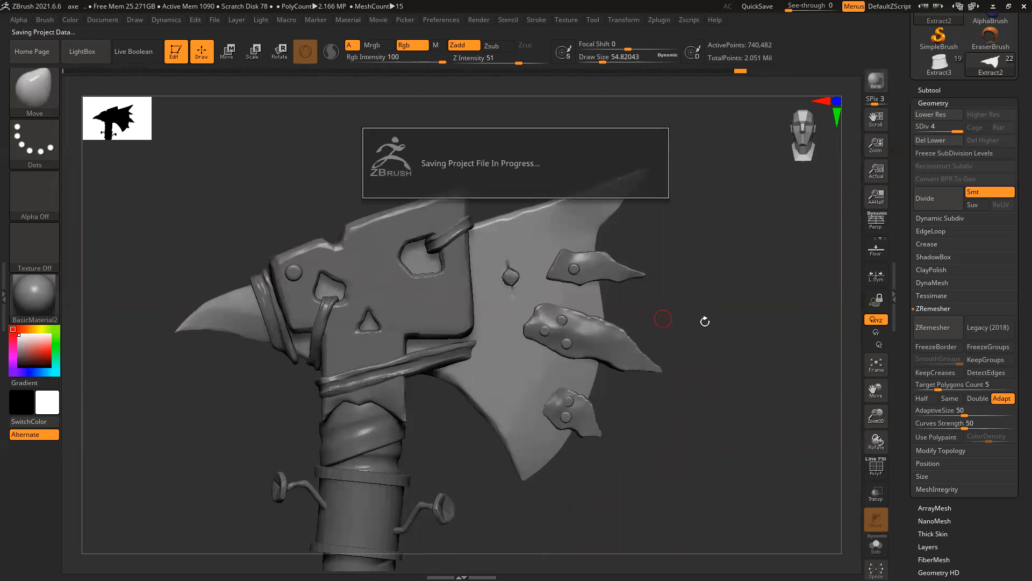
{"action": "right_click_drag", "start_coordinate": [714, 346], "coordinate": [709, 327], "text": "alt"}
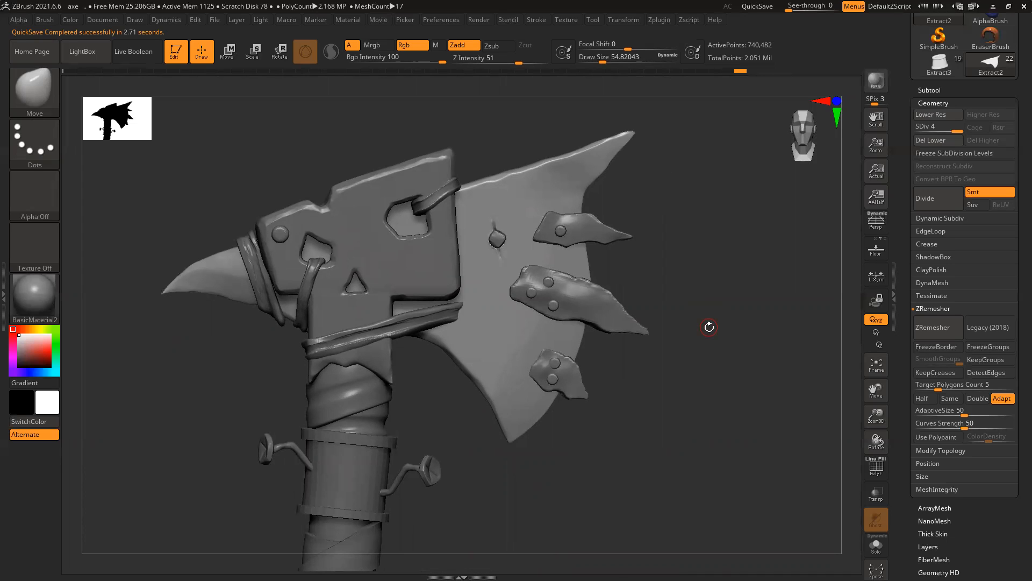
{"action": "mouse_move", "coordinate": [691, 427]}
{"action": "right_mouse_down", "text": "alt"}
{"action": "mouse_move", "coordinate": [708, 383]}
{"action": "mouse_move", "coordinate": [705, 419]}
{"action": "right_mouse_up", "text": "alt"}
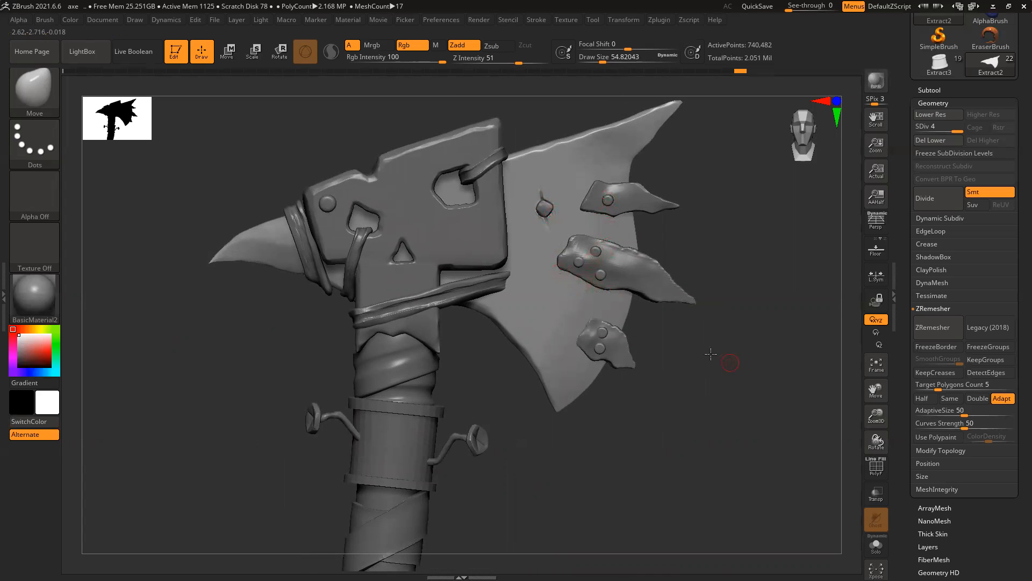
{"action": "right_click_drag", "start_coordinate": [714, 357], "coordinate": [697, 349], "text": "alt"}
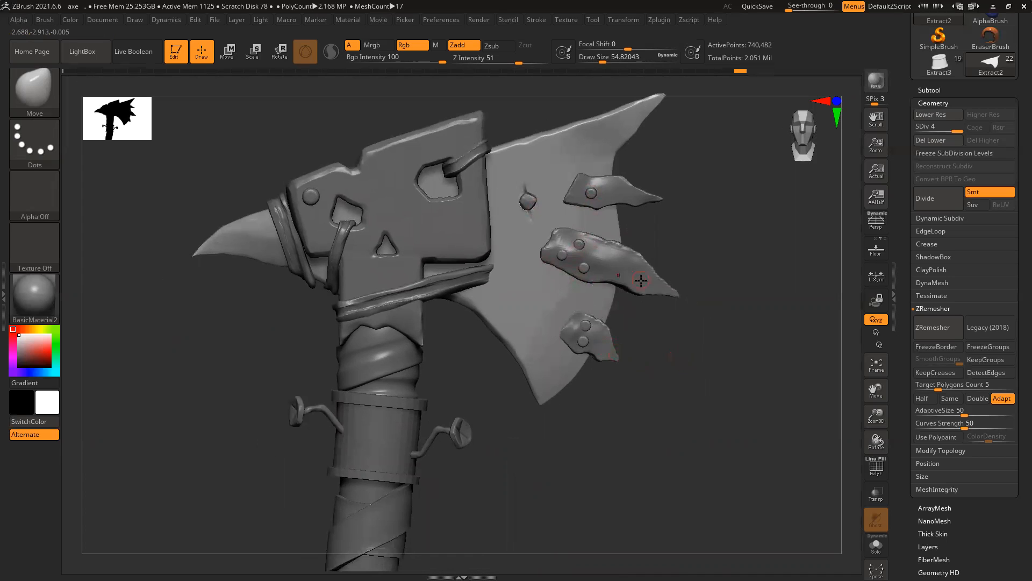
{"action": "right_click_drag", "start_coordinate": [588, 452], "coordinate": [625, 371], "text": "alt"}
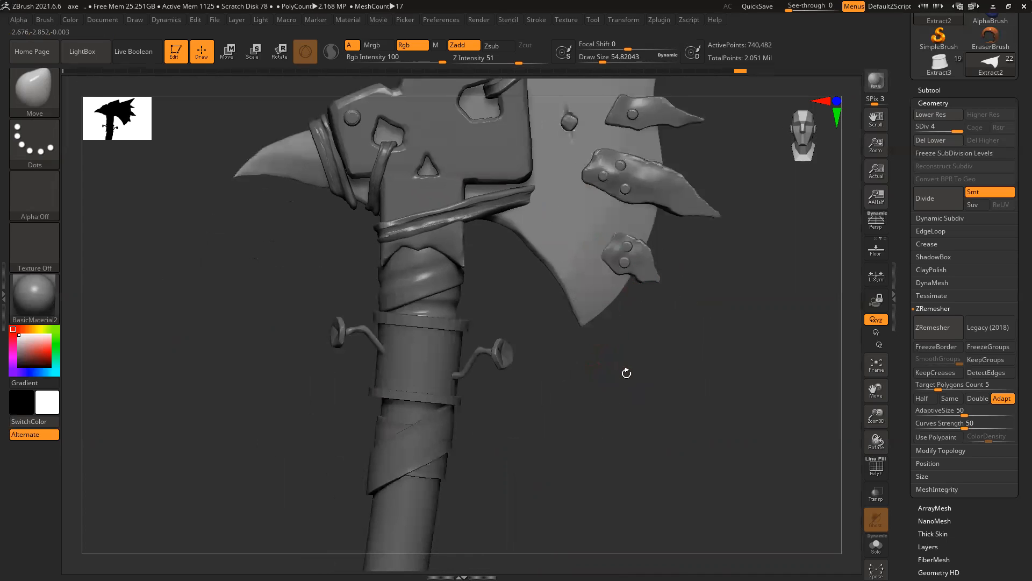
{"action": "right_click_drag", "start_coordinate": [560, 419], "coordinate": [585, 381], "text": "alt"}
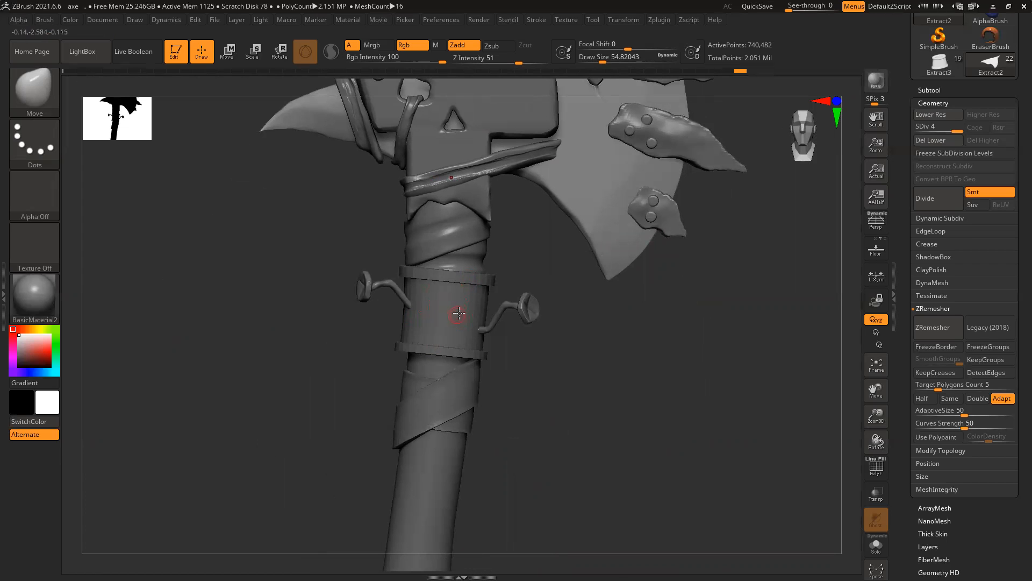
Step: Make UMesh_PM3D_Cube3D3 the active subtool and switch to the browser's Orb brush results
{"action": "right_click_drag", "start_coordinate": [457, 136], "coordinate": [446, 201], "text": "alt"}
{"action": "left_click", "coordinate": [445, 235], "text": "alt"}
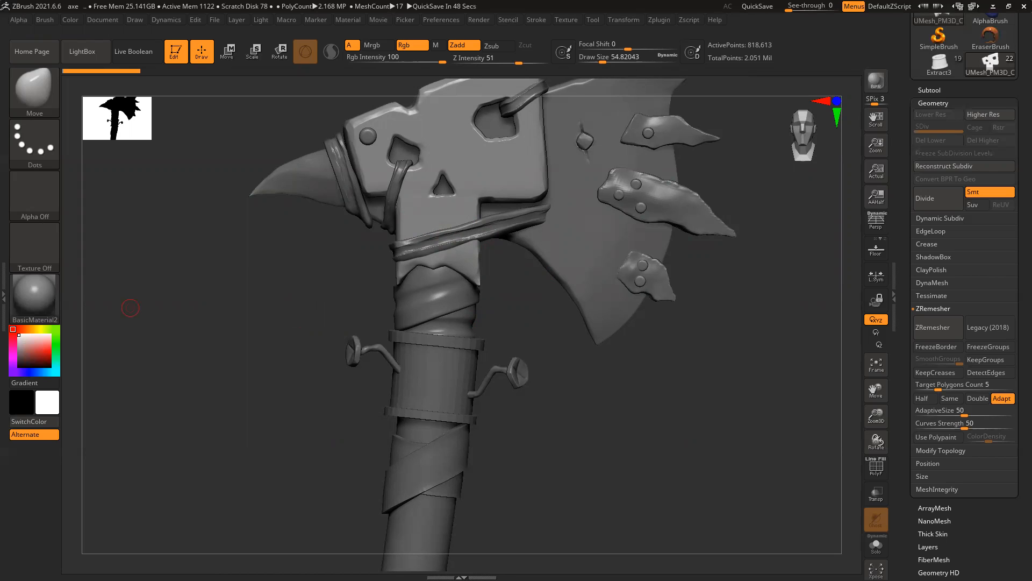
{"action": "key", "text": "alt+Tab"}
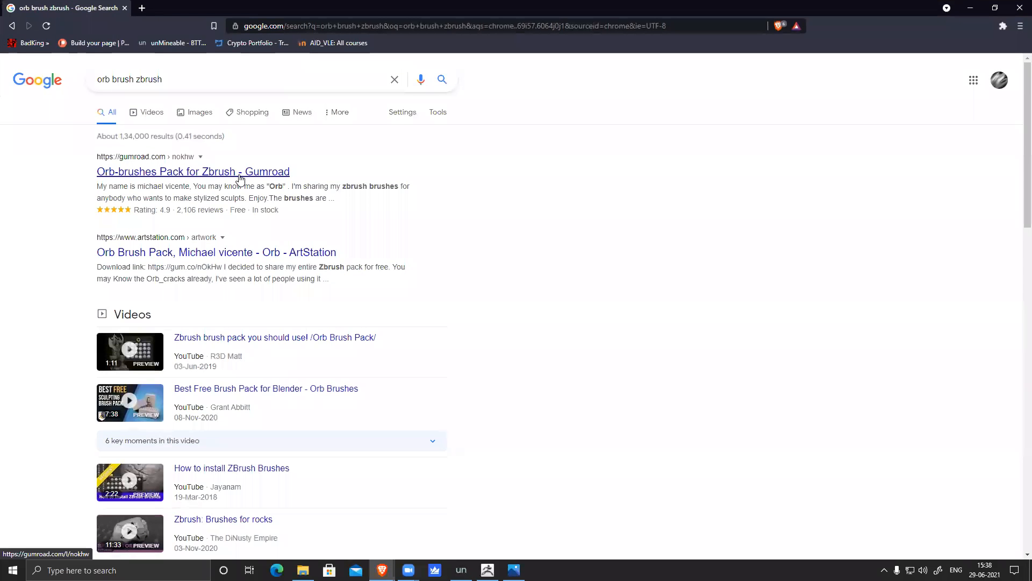
Step: Open the Gumroad and ArtStation results in new tabs and view the Orb-brushes Pack for Zbrush page
{"action": "middle_click", "coordinate": [240, 172]}
{"action": "middle_click", "coordinate": [322, 253]}
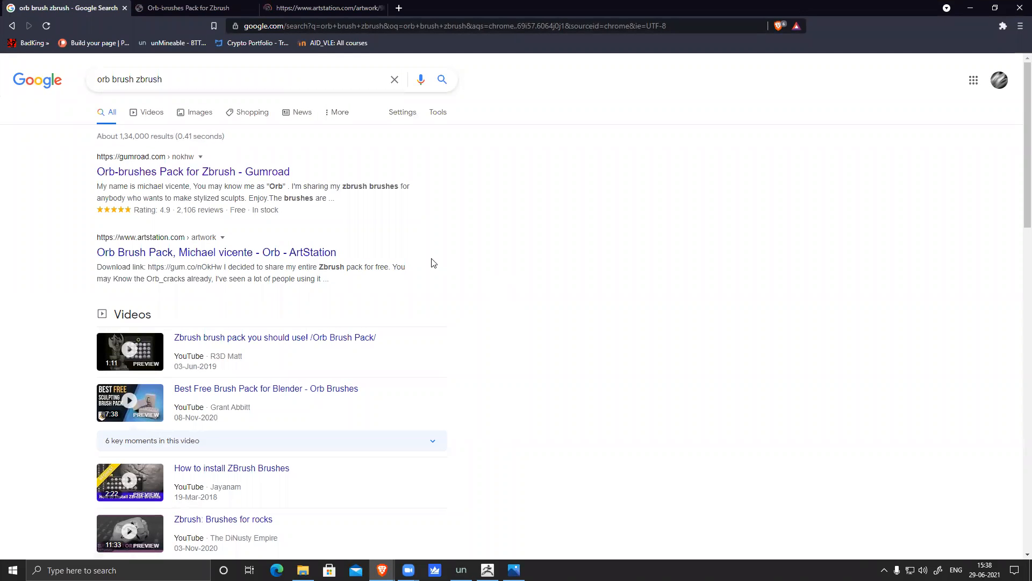
{"action": "left_click", "coordinate": [191, 11]}
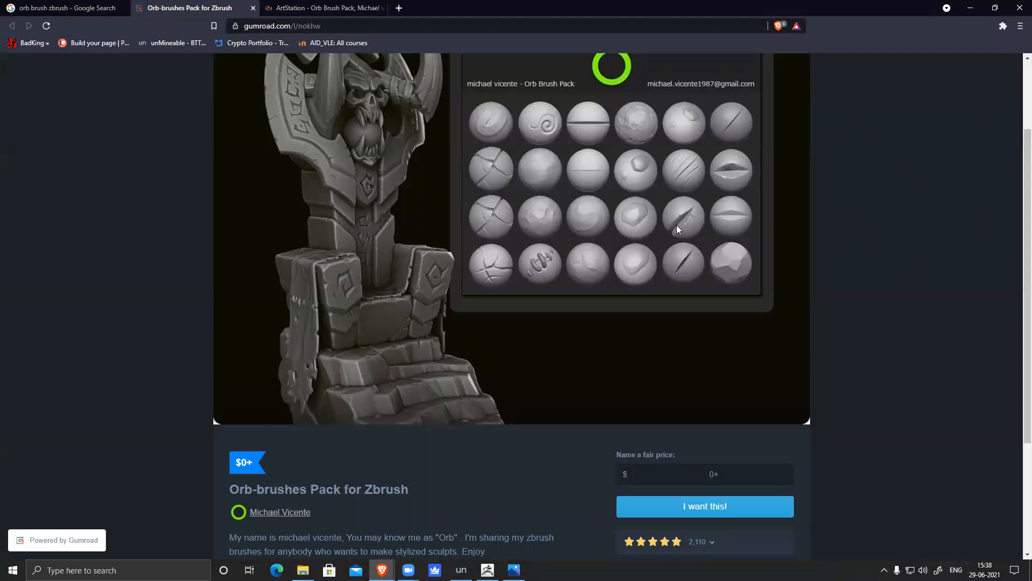
{"action": "scroll", "coordinate": [645, 365], "scroll_direction": "down", "scroll_amount": 2}
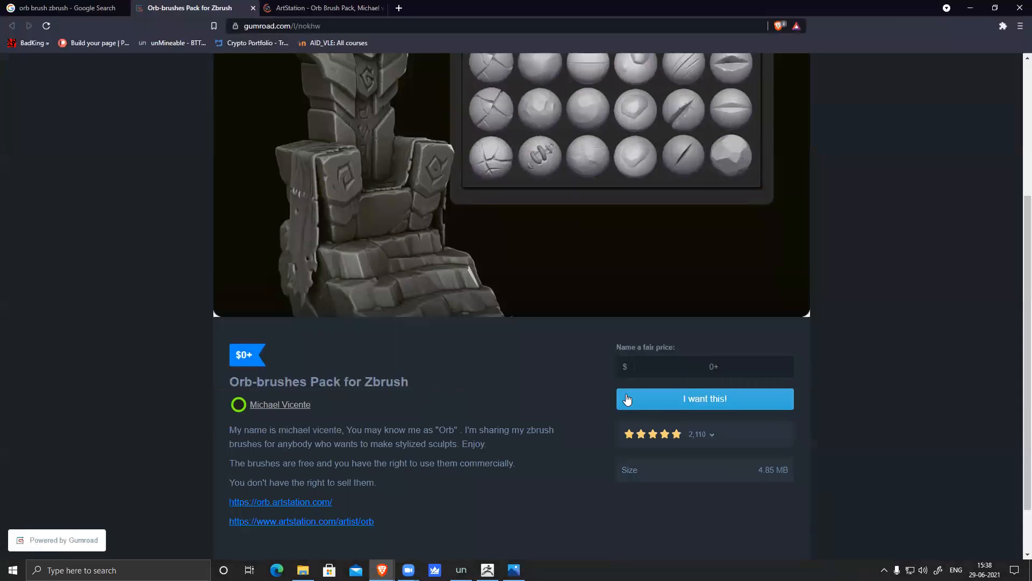
{"action": "scroll", "coordinate": [715, 377], "scroll_direction": "down", "scroll_amount": 1}
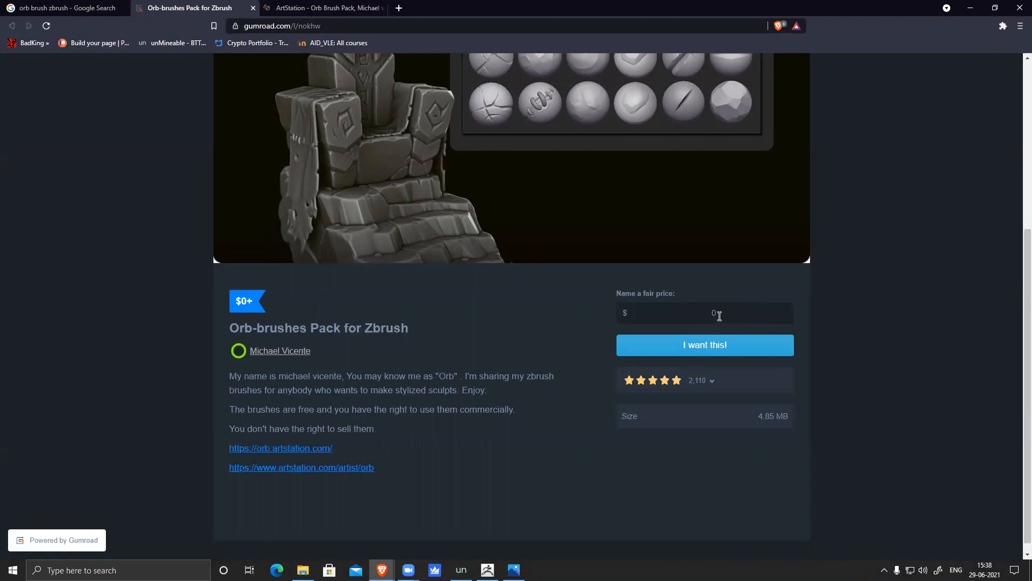
Step: Choose 'I want this!' for the free pack and enter the buyer's e-mail address
{"action": "left_click", "coordinate": [711, 350]}
{"action": "left_click", "coordinate": [529, 174]}
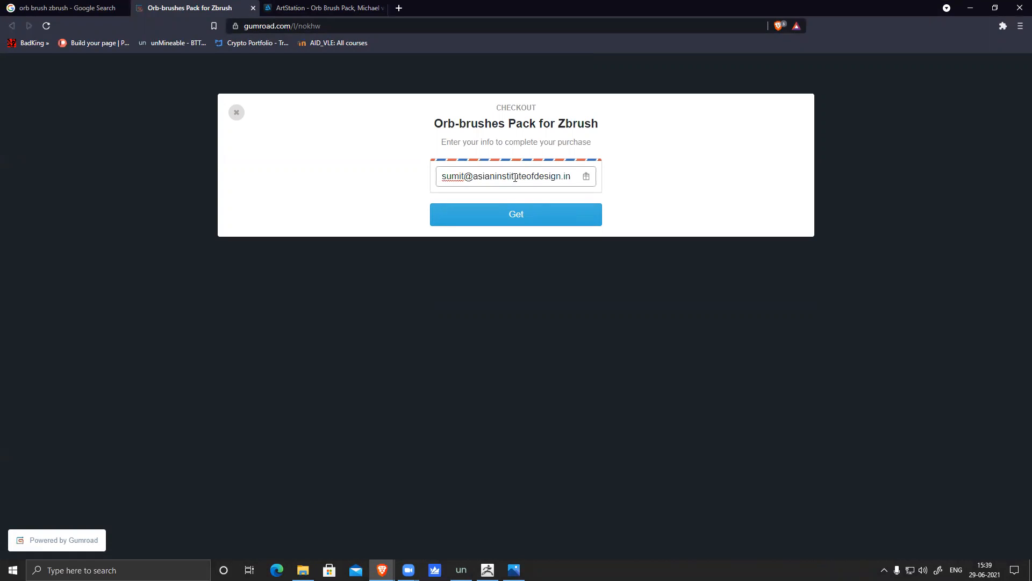
Step: Submit the checkout, open the purchased content and download the Orb brush pack
{"action": "left_click", "coordinate": [514, 214]}
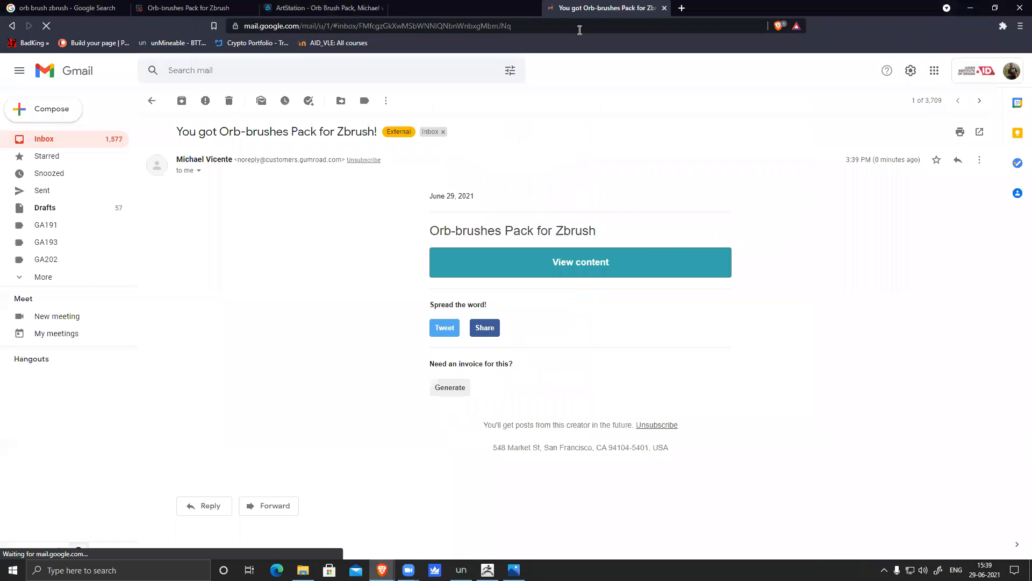
{"action": "left_click", "coordinate": [580, 266]}
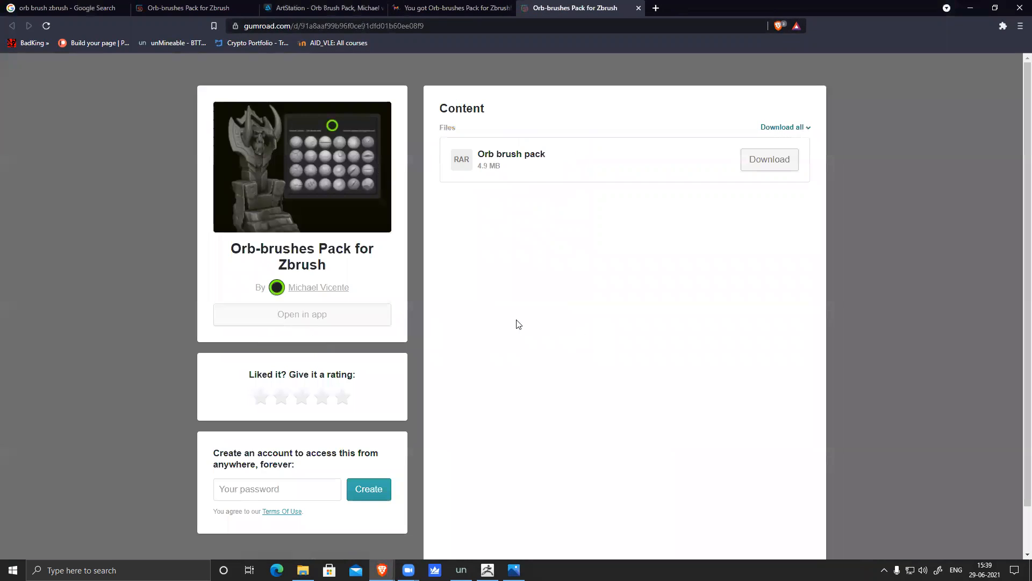
{"action": "left_click", "coordinate": [771, 161]}
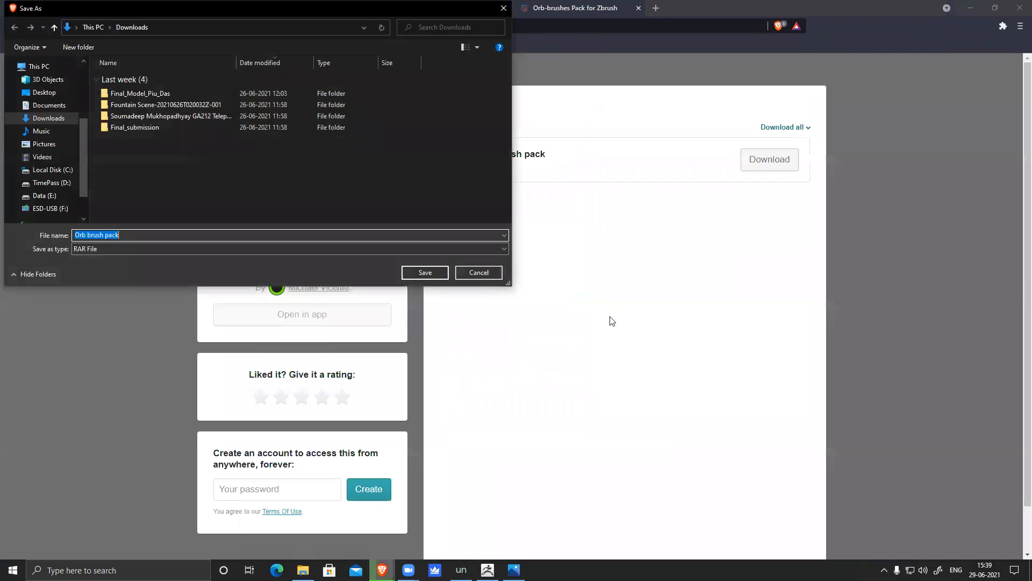
Step: Save Orb brush pack.rar to the TimePass (D:) drive and close the browser
{"action": "left_click", "coordinate": [51, 183]}
{"action": "left_click", "coordinate": [425, 273]}
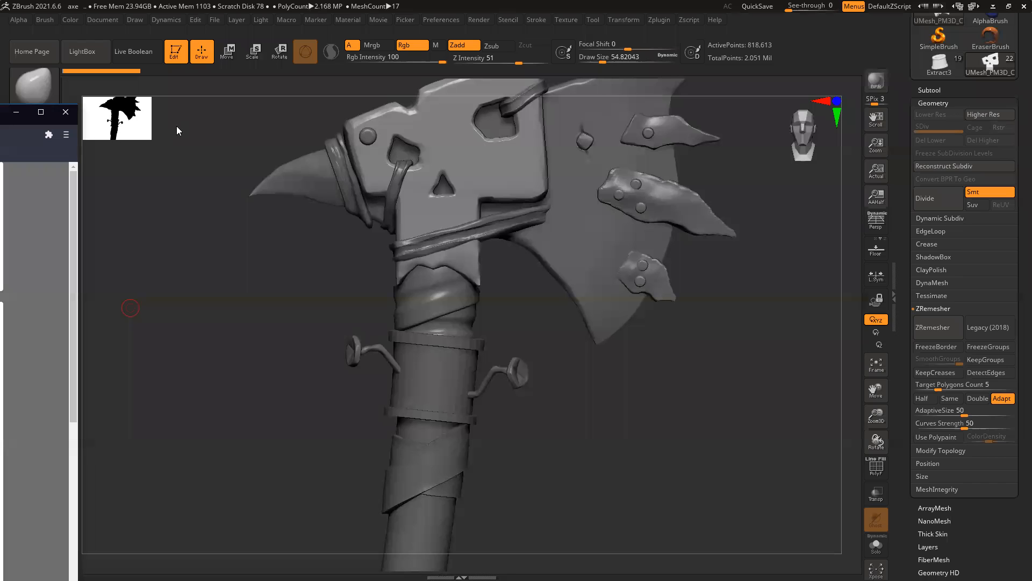
{"action": "left_click", "coordinate": [65, 111]}
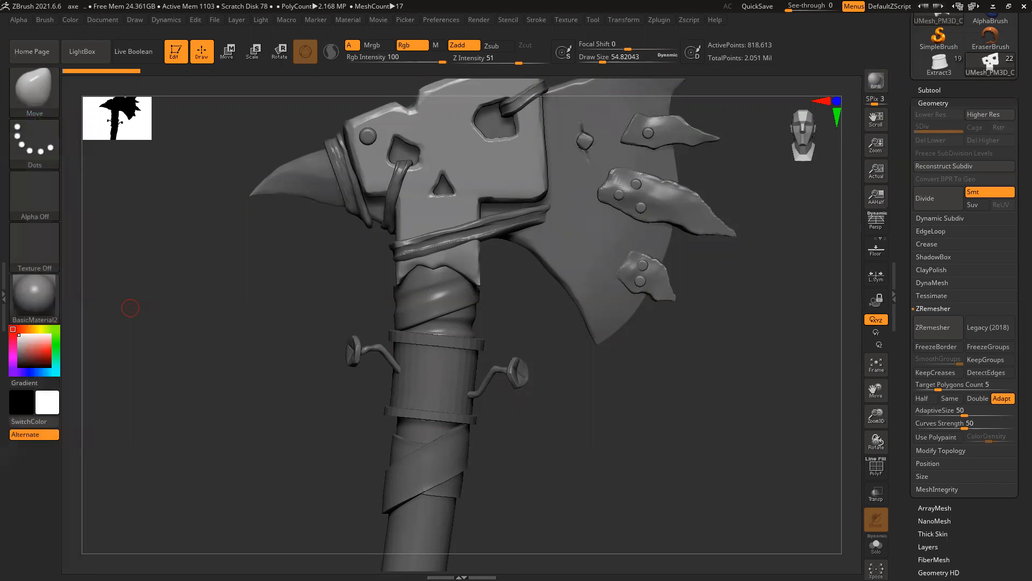
Step: Extract Orb brush pack.rar on TimePass (D:) into its own folder with Zipware
{"action": "key", "text": "alt+Tab"}
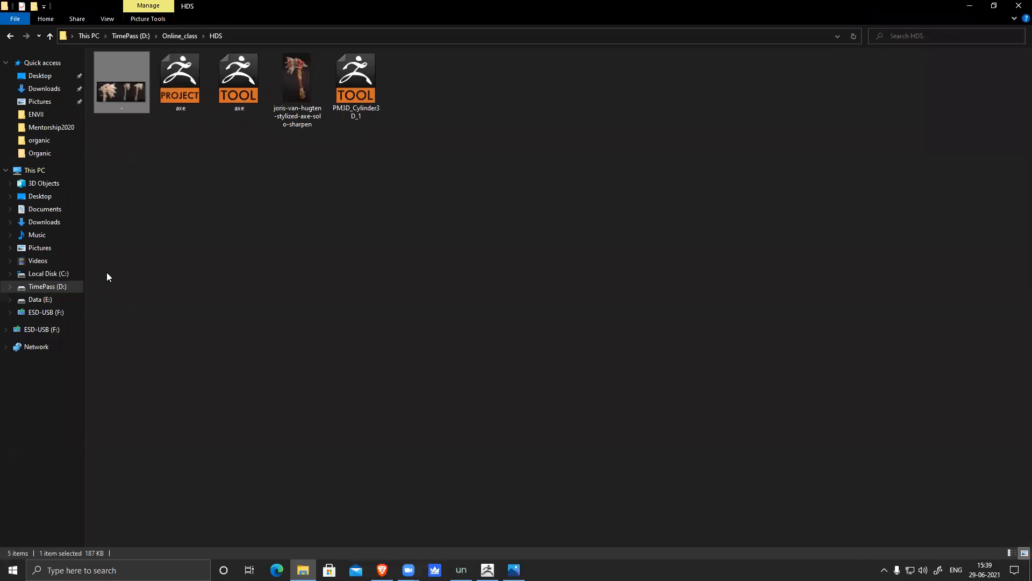
{"action": "left_click", "coordinate": [61, 287]}
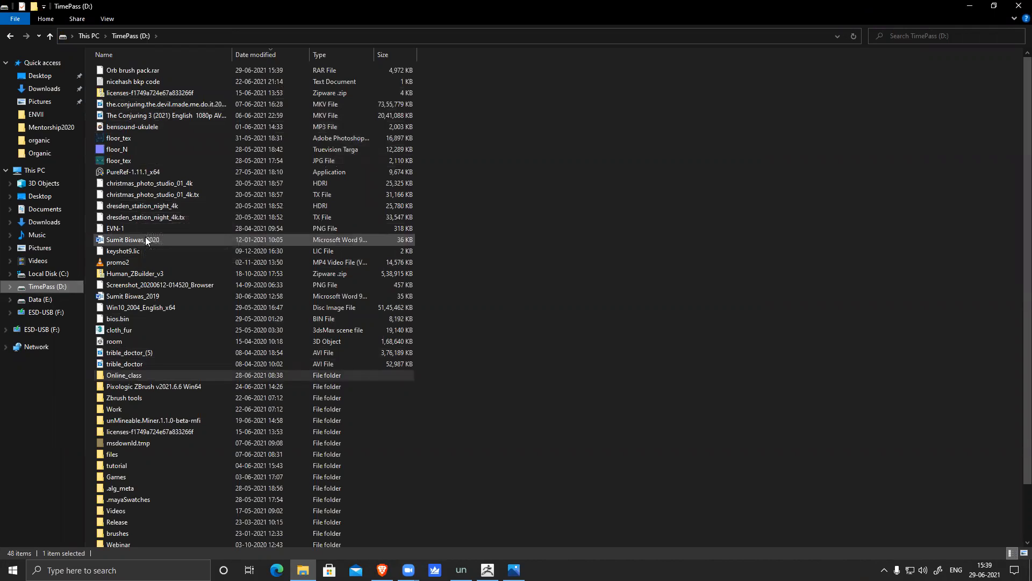
{"action": "left_click", "coordinate": [134, 71]}
{"action": "right_click", "coordinate": [128, 74]}
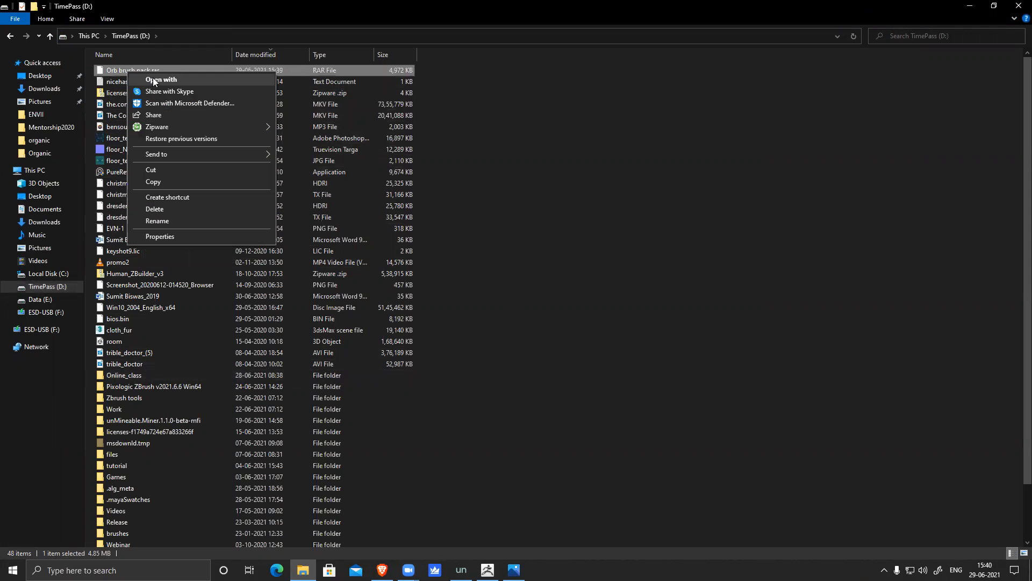
{"action": "mouse_move", "coordinate": [173, 129]}
{"action": "left_click", "coordinate": [332, 139]}
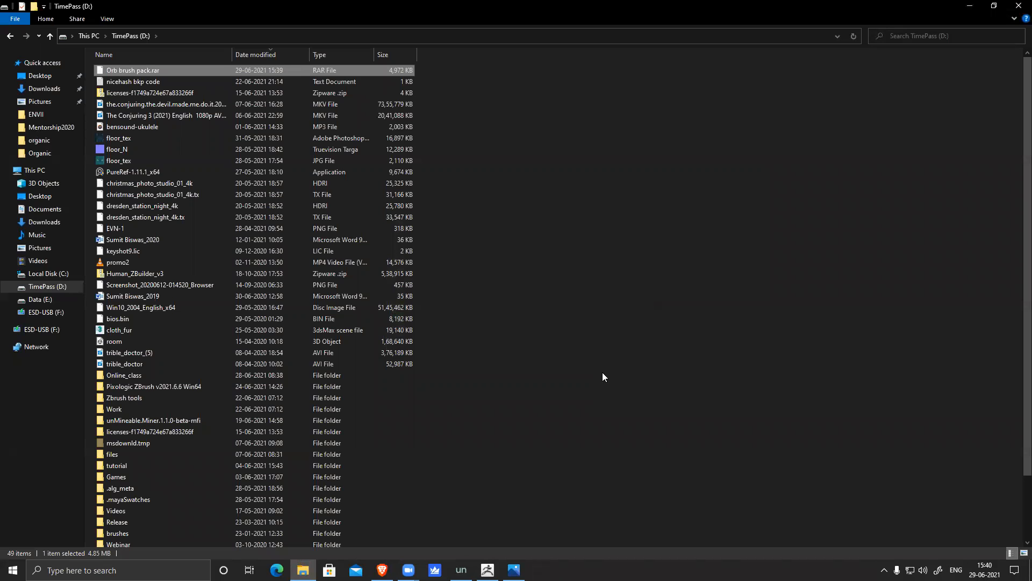
Step: Open the extracted Orb brush pack folder and shrink the Explorer window to reveal ZBrush
{"action": "scroll", "coordinate": [477, 386], "scroll_direction": "down", "scroll_amount": 2}
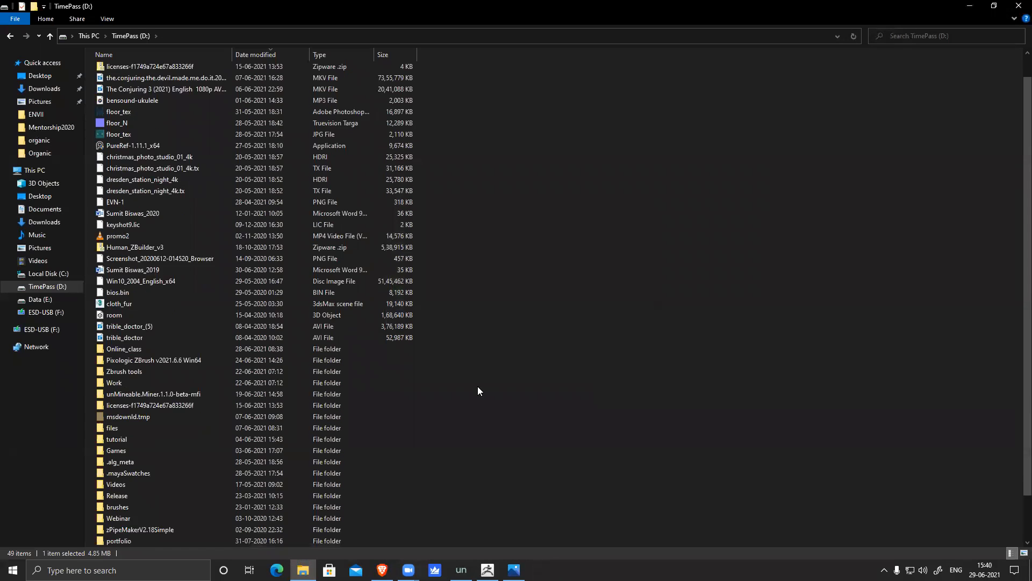
{"action": "double_click", "coordinate": [153, 541]}
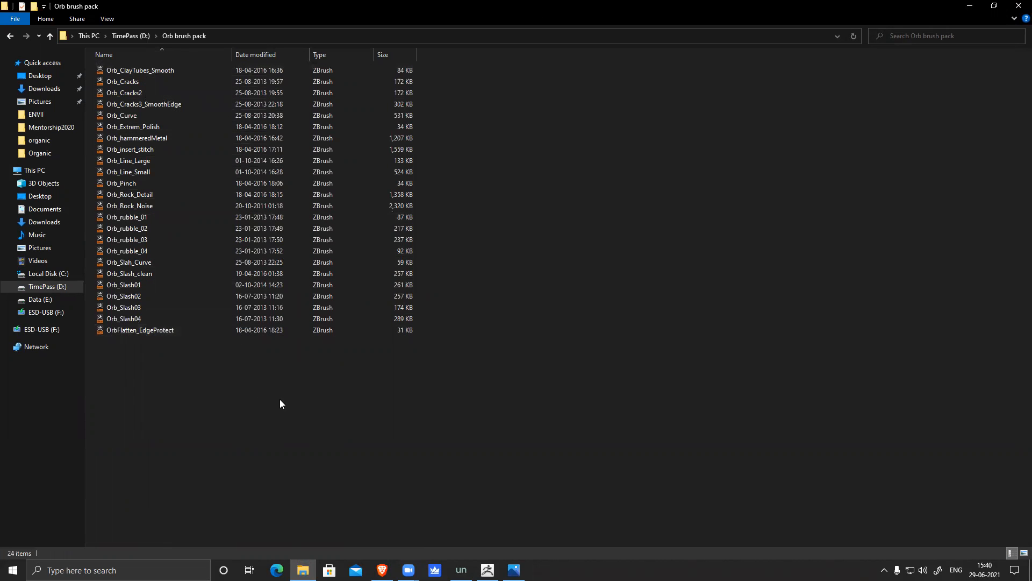
{"action": "double_click", "coordinate": [637, 5]}
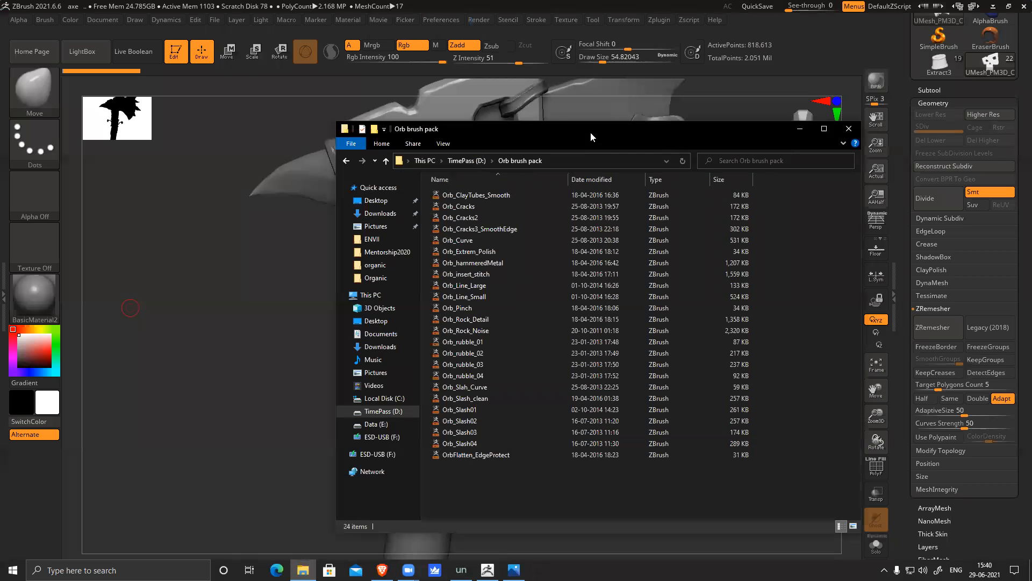
Step: Browse the Brush library in LightBox and the brush palette, then close LightBox
{"action": "left_click", "coordinate": [800, 129]}
{"action": "left_click", "coordinate": [82, 51]}
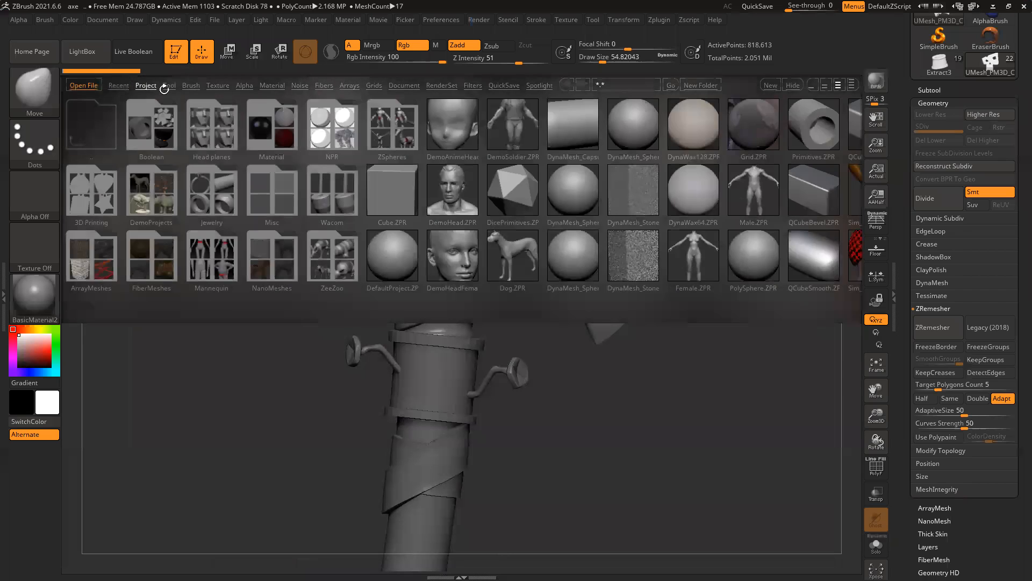
{"action": "left_click", "coordinate": [191, 86]}
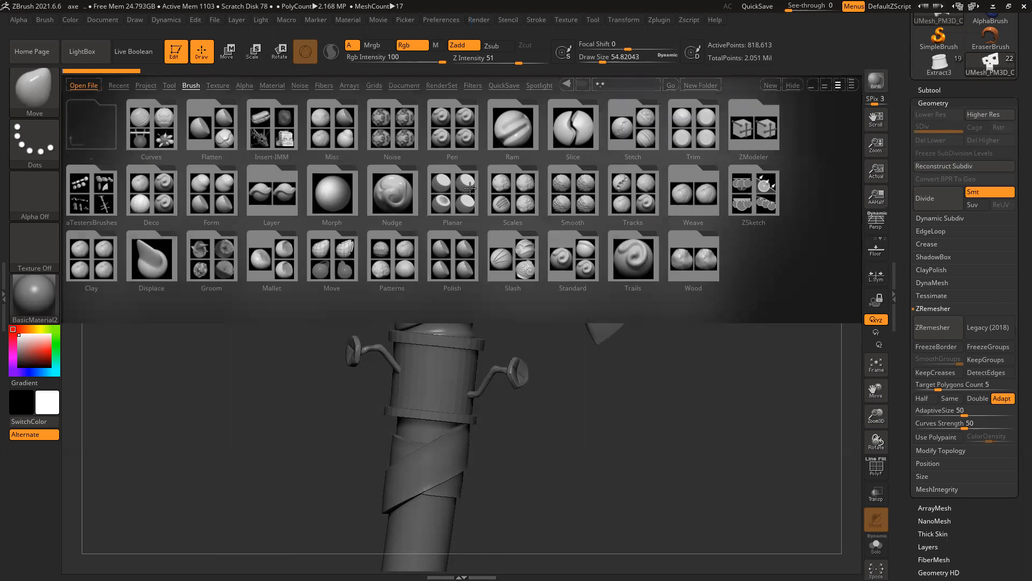
{"action": "left_click", "coordinate": [38, 92]}
{"action": "left_click", "coordinate": [792, 85]}
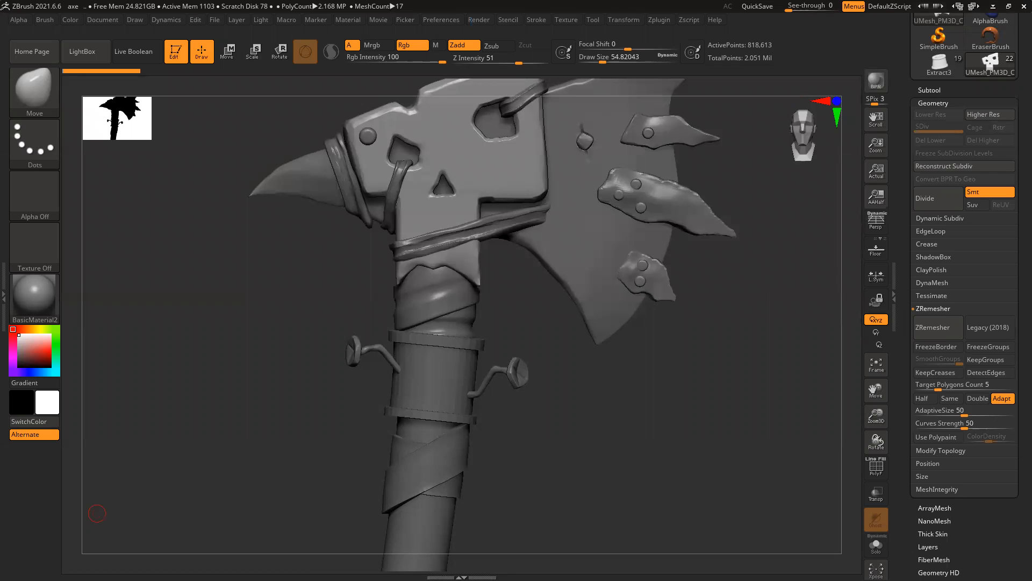
{"action": "key", "text": "alt+Tab"}
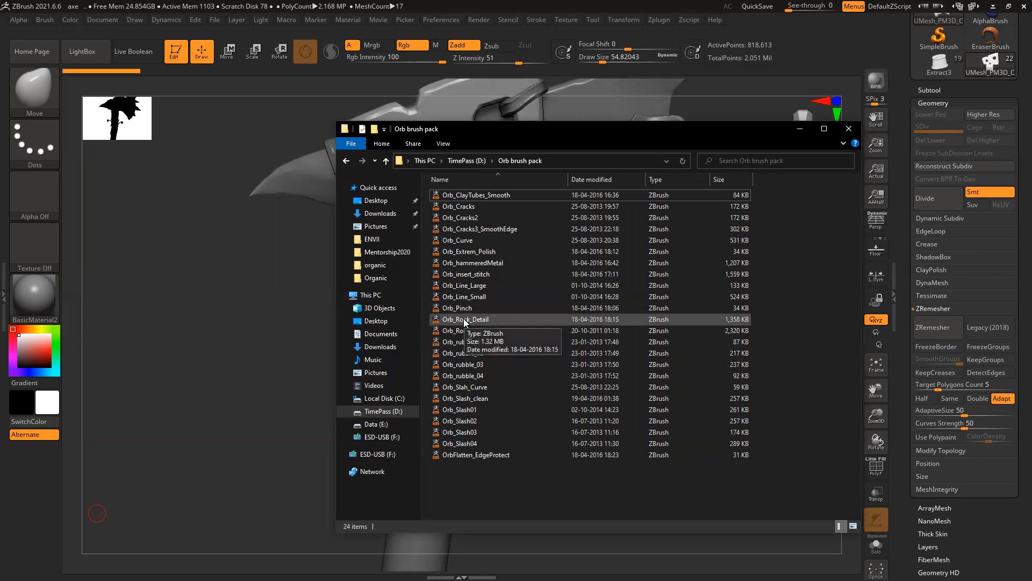
{"action": "double_click", "coordinate": [481, 398]}
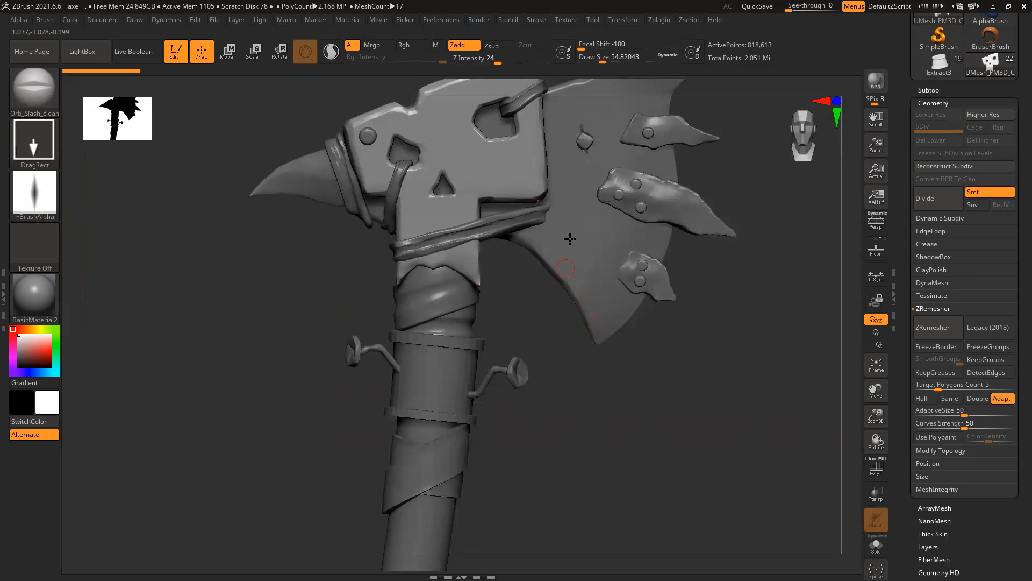
{"action": "mouse_move", "coordinate": [479, 240]}
{"action": "right_mouse_down", "text": "ctrl"}
{"action": "mouse_move", "coordinate": [533, 360]}
{"action": "mouse_move", "coordinate": [574, 333]}
{"action": "right_mouse_up", "text": "ctrl"}
{"action": "left_click_drag", "start_coordinate": [469, 163], "coordinate": [531, 147]}
{"action": "mouse_move", "coordinate": [592, 369]}
{"action": "right_mouse_down"}
{"action": "mouse_move", "coordinate": [570, 381]}
{"action": "mouse_move", "coordinate": [587, 350]}
{"action": "right_mouse_up"}
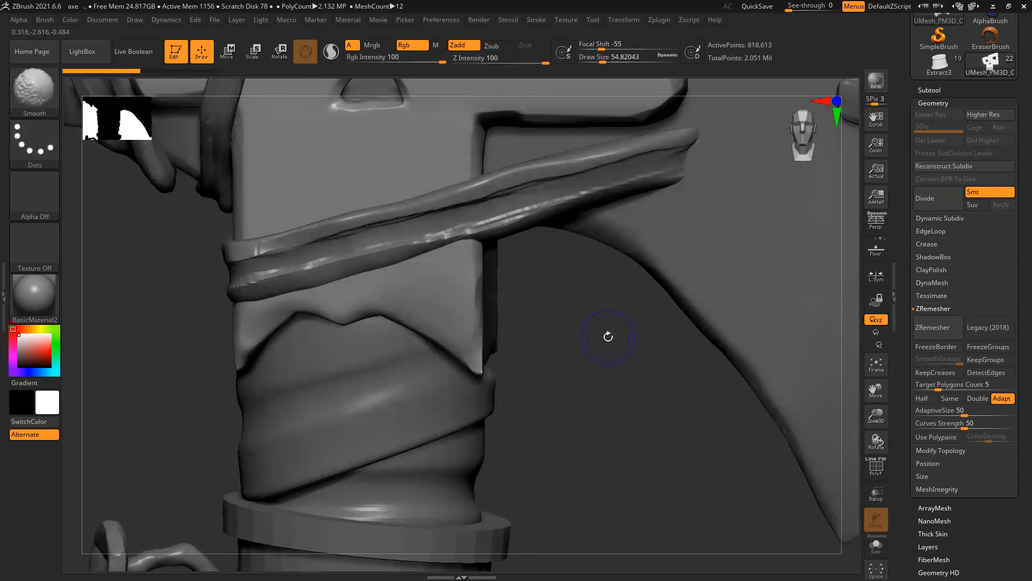
{"action": "key", "text": "shift+f"}
{"action": "key", "text": "shift"}
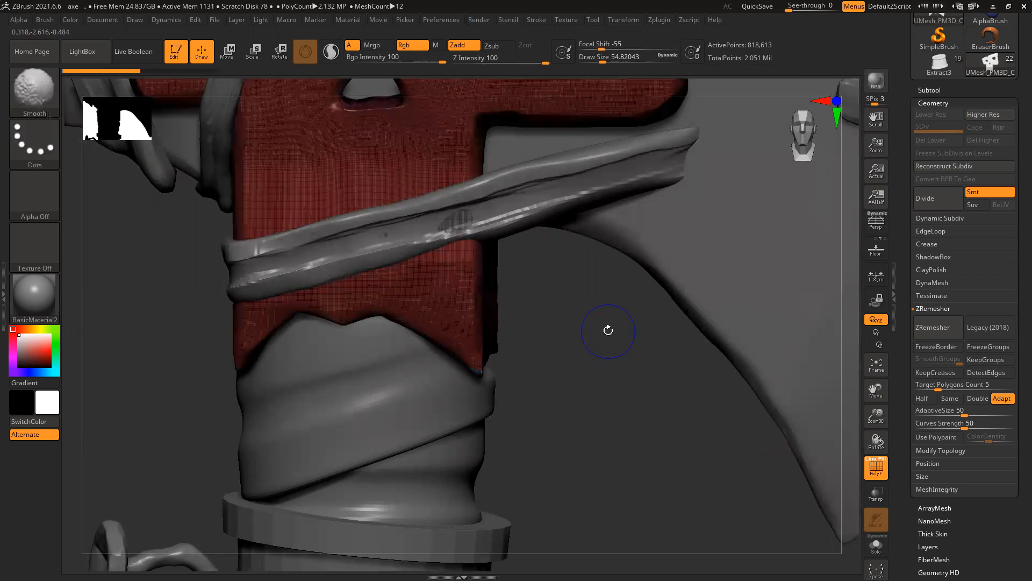
{"action": "key", "text": "shift+f"}
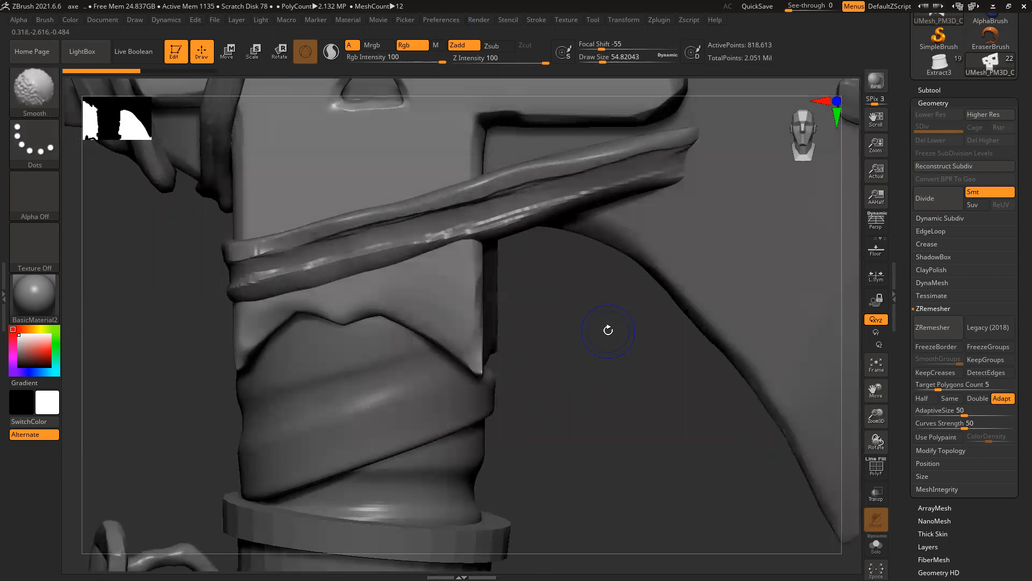
{"action": "right_click_drag", "start_coordinate": [607, 388], "coordinate": [615, 510], "text": "ctrl"}
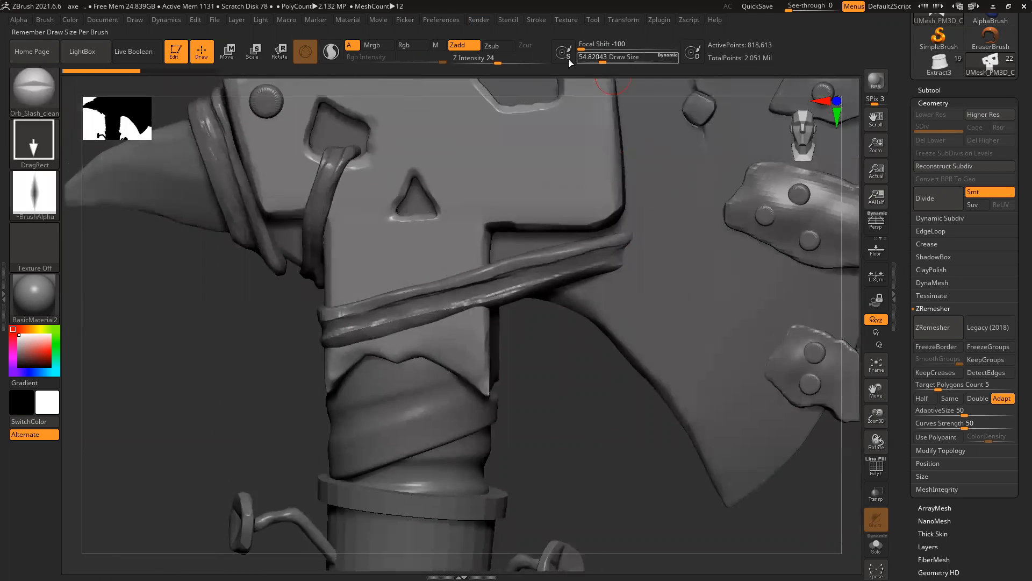
{"action": "left_click_drag", "start_coordinate": [499, 60], "coordinate": [512, 60]}
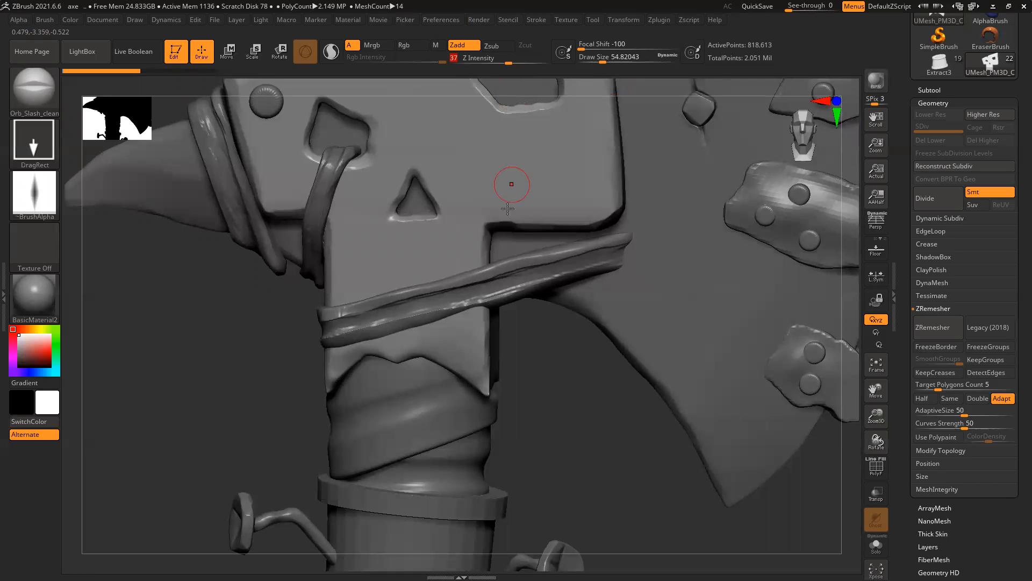
{"action": "left_click_drag", "start_coordinate": [476, 257], "coordinate": [514, 245]}
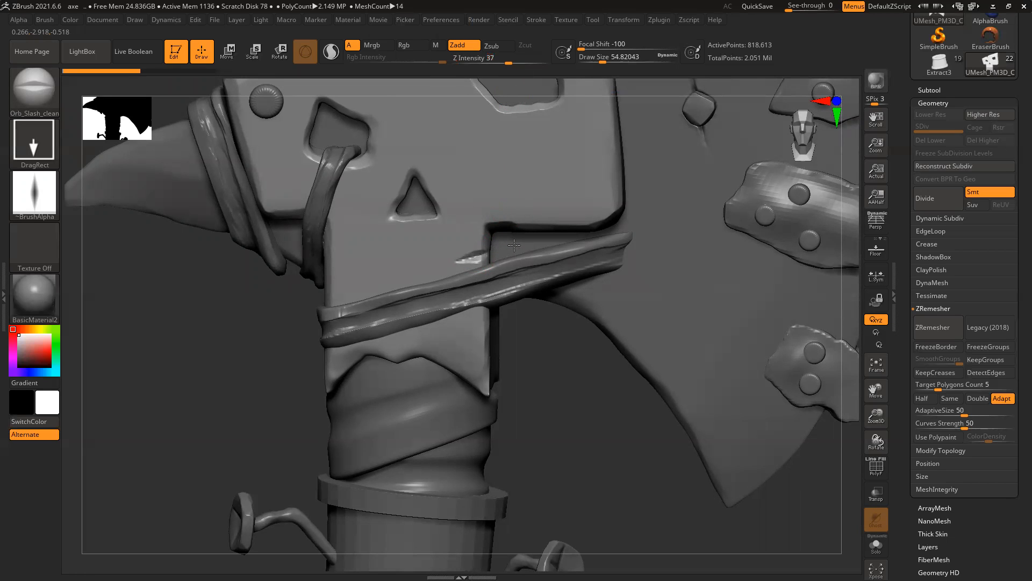
{"action": "mouse_move", "coordinate": [364, 300]}
{"action": "left_mouse_down"}
{"action": "mouse_move", "coordinate": [376, 293]}
{"action": "mouse_move", "coordinate": [360, 300]}
{"action": "left_mouse_up"}
{"action": "key", "text": "ctrl+z"}
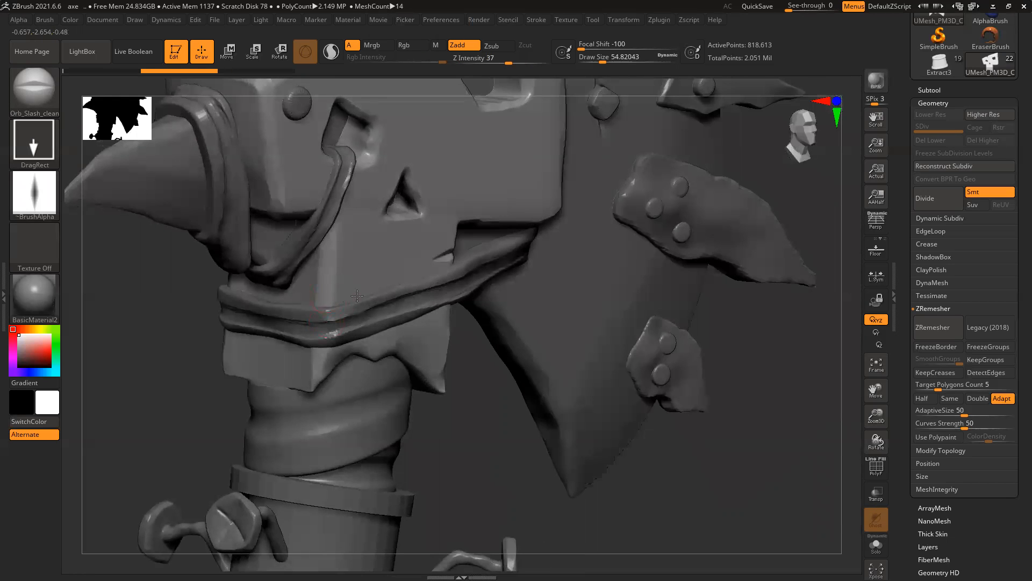
{"action": "left_click_drag", "start_coordinate": [325, 295], "coordinate": [308, 257]}
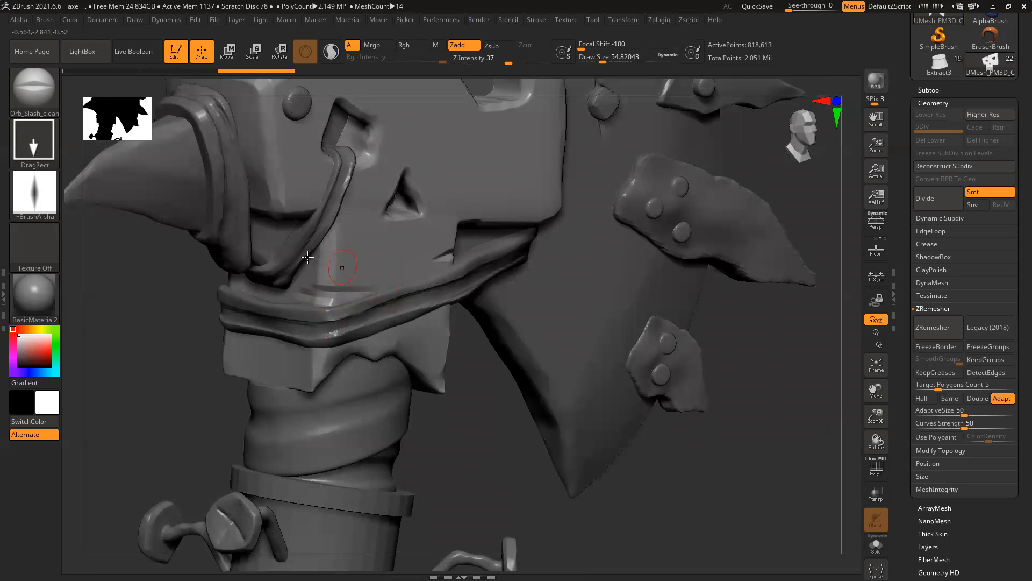
{"action": "key", "text": "ctrl+z"}
{"action": "left_click_drag", "start_coordinate": [511, 437], "coordinate": [556, 422]}
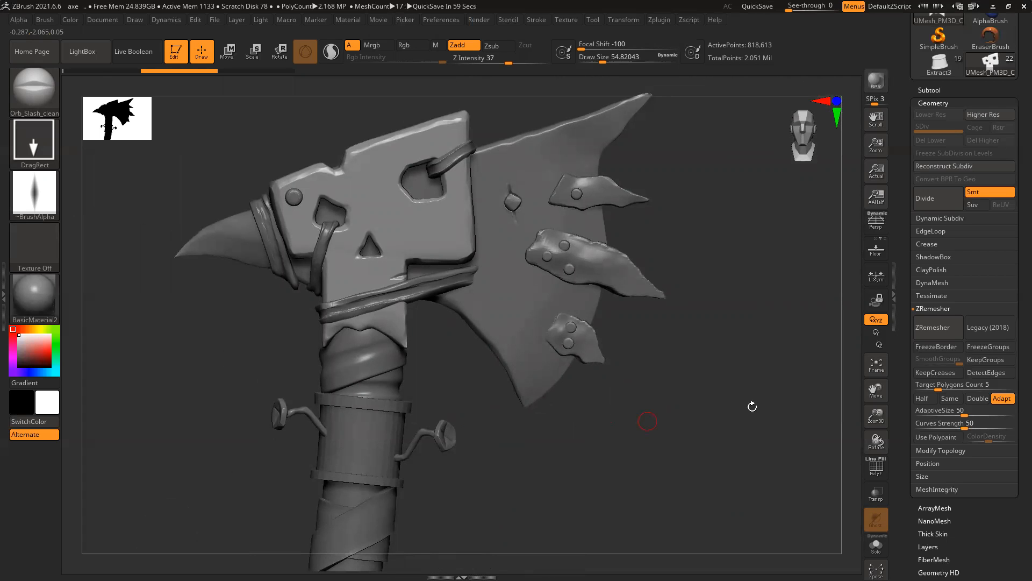
Step: Give the skull plate a new polygroup with Ctrl+W and raise the ZRemesher target polygon count
{"action": "key", "text": "shift"}
{"action": "right_click_drag", "start_coordinate": [697, 399], "coordinate": [741, 415], "text": "alt"}
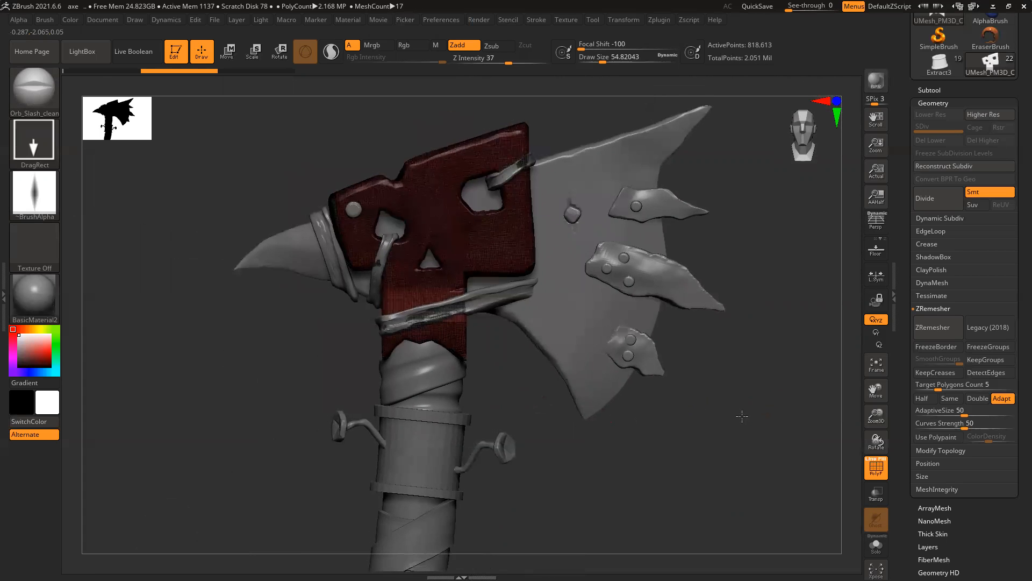
{"action": "right_click_drag", "start_coordinate": [414, 265], "coordinate": [424, 387], "text": "ctrl"}
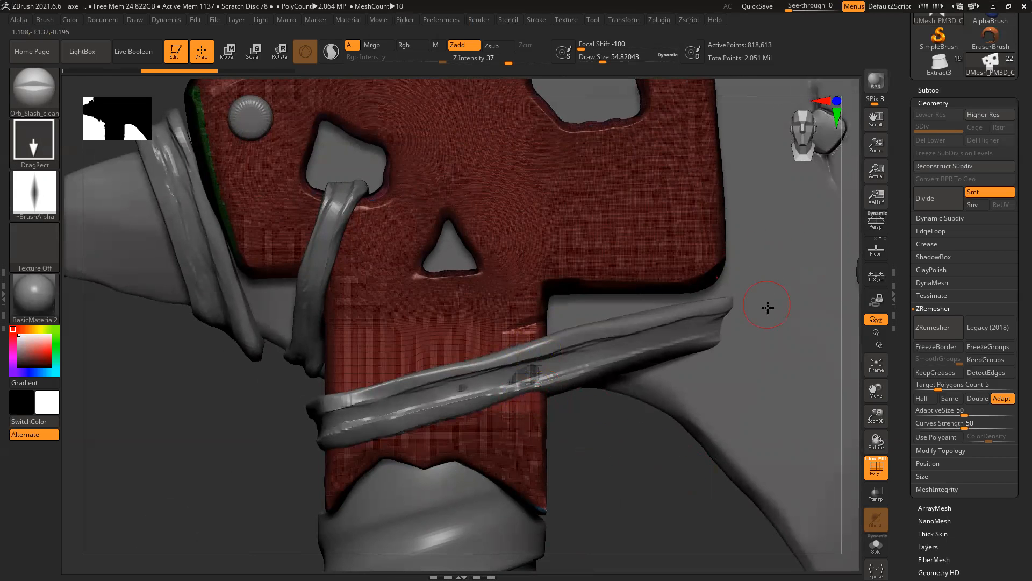
{"action": "key", "text": "ctrl+w"}
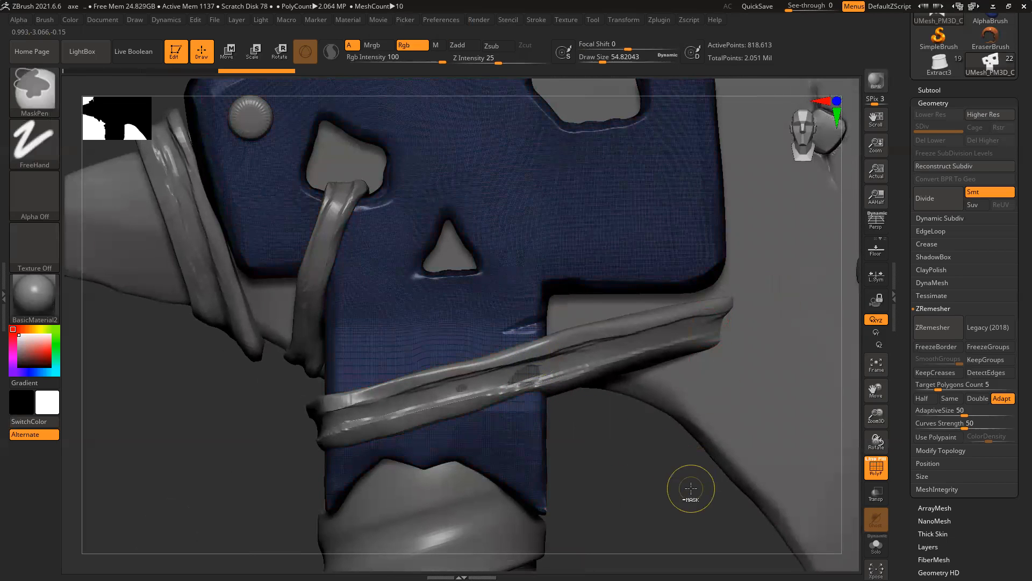
{"action": "right_click_drag", "start_coordinate": [690, 492], "coordinate": [623, 468], "text": "ctrl"}
{"action": "right_click_drag", "start_coordinate": [562, 407], "coordinate": [593, 437], "text": "alt"}
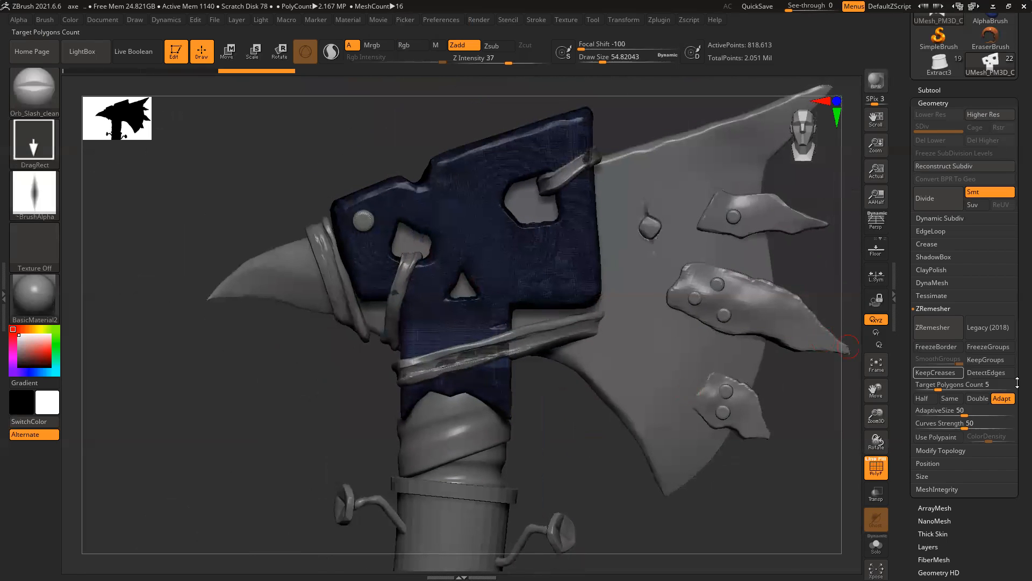
{"action": "left_click_drag", "start_coordinate": [939, 388], "coordinate": [965, 389]}
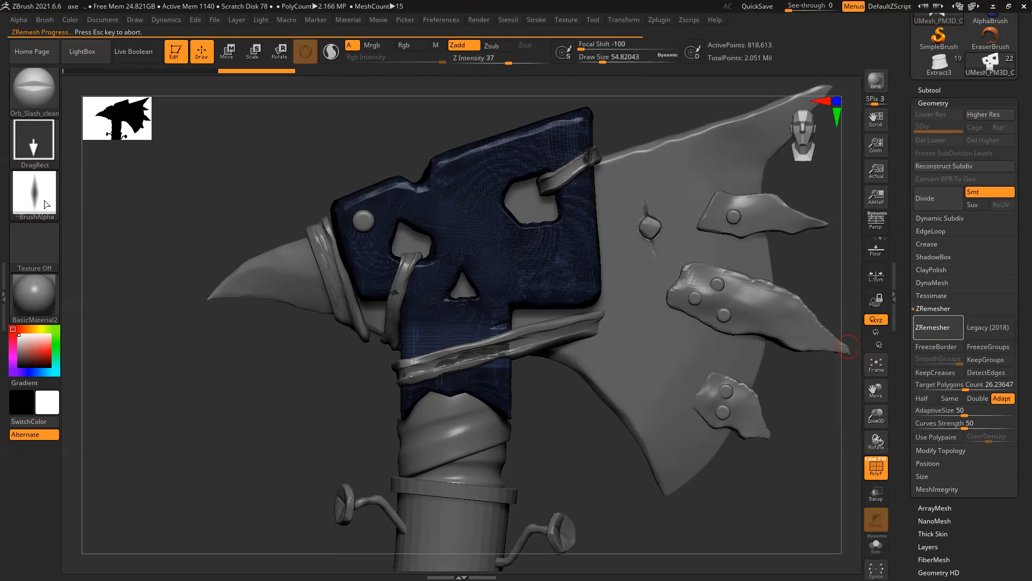
{"action": "mouse_move", "coordinate": [47, 205]}
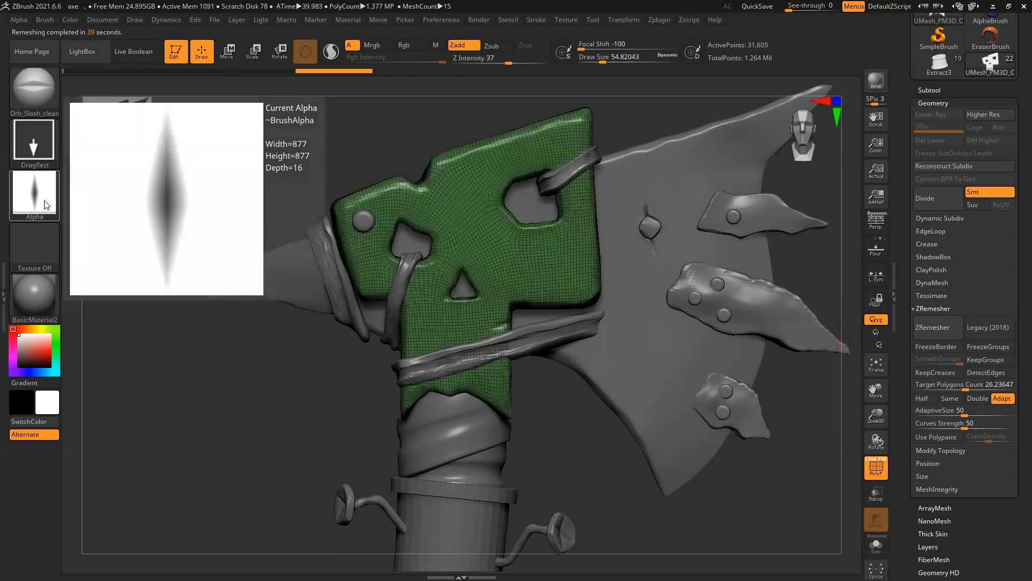
Step: Hide the polyframe, face the front, and subdivide the skull plate two levels
{"action": "key", "text": "shift"}
{"action": "key", "text": "shift+f"}
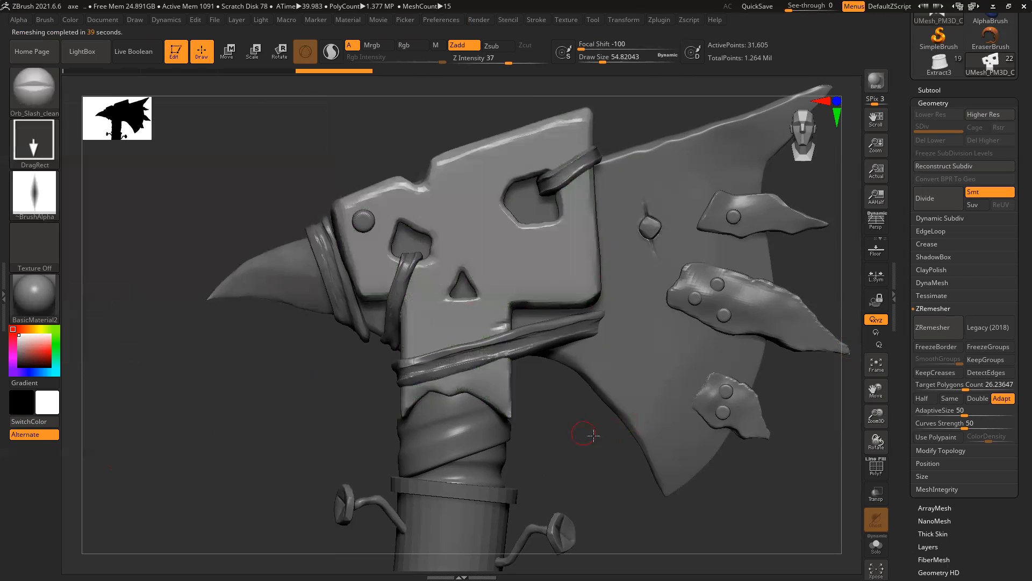
{"action": "left_click_drag", "start_coordinate": [586, 434], "coordinate": [618, 438]}
{"action": "mouse_move", "coordinate": [619, 438]}
{"action": "right_mouse_down", "text": "shift"}
{"action": "mouse_move", "coordinate": [599, 441]}
{"action": "mouse_move", "coordinate": [566, 382]}
{"action": "mouse_move", "coordinate": [592, 407]}
{"action": "right_mouse_up", "text": "shift"}
{"action": "key", "text": "ctrl+d"}
{"action": "key", "text": "ctrl+d"}
{"action": "right_click_drag", "start_coordinate": [473, 256], "coordinate": [501, 267], "text": "ctrl"}
{"action": "key", "text": "ctrl+d"}
Step: Stamp three slash marks near the strap and plate corner, then undo them
{"action": "left_click_drag", "start_coordinate": [452, 254], "coordinate": [559, 227]}
{"action": "right_click_drag", "start_coordinate": [341, 313], "coordinate": [336, 269], "text": "ctrl"}
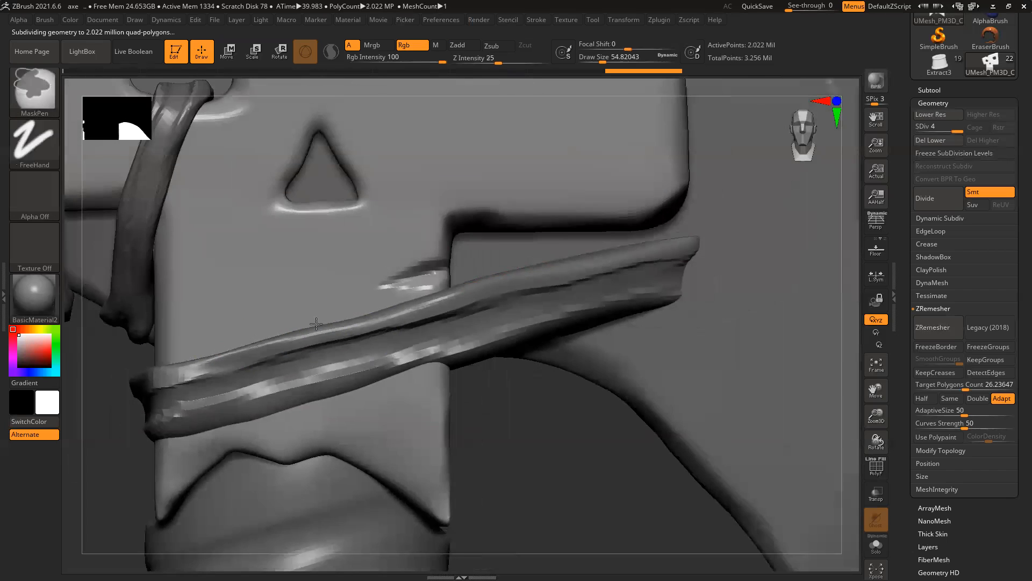
{"action": "right_click_drag", "start_coordinate": [566, 465], "coordinate": [704, 493], "text": "alt"}
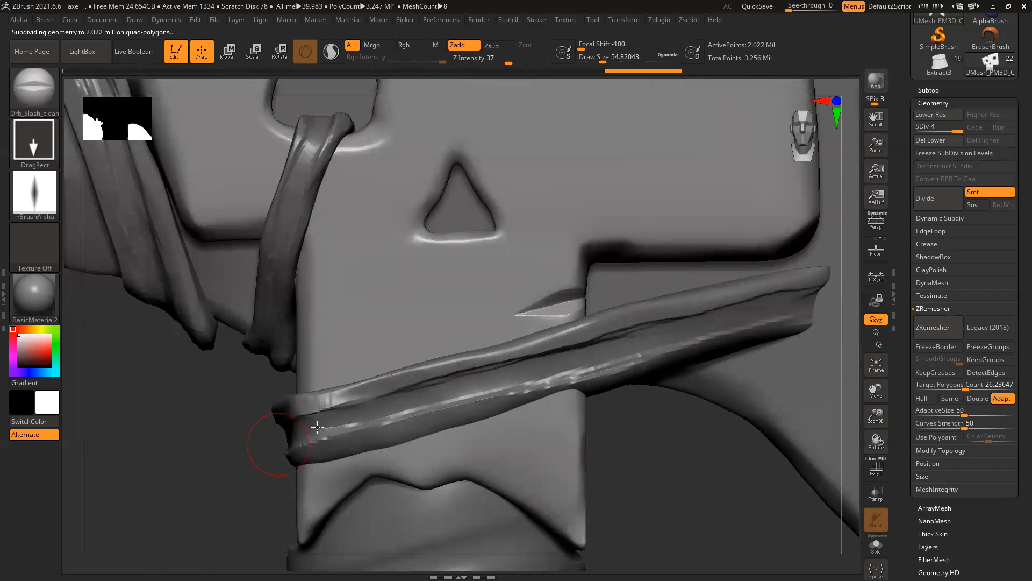
{"action": "left_click_drag", "start_coordinate": [303, 368], "coordinate": [378, 365]}
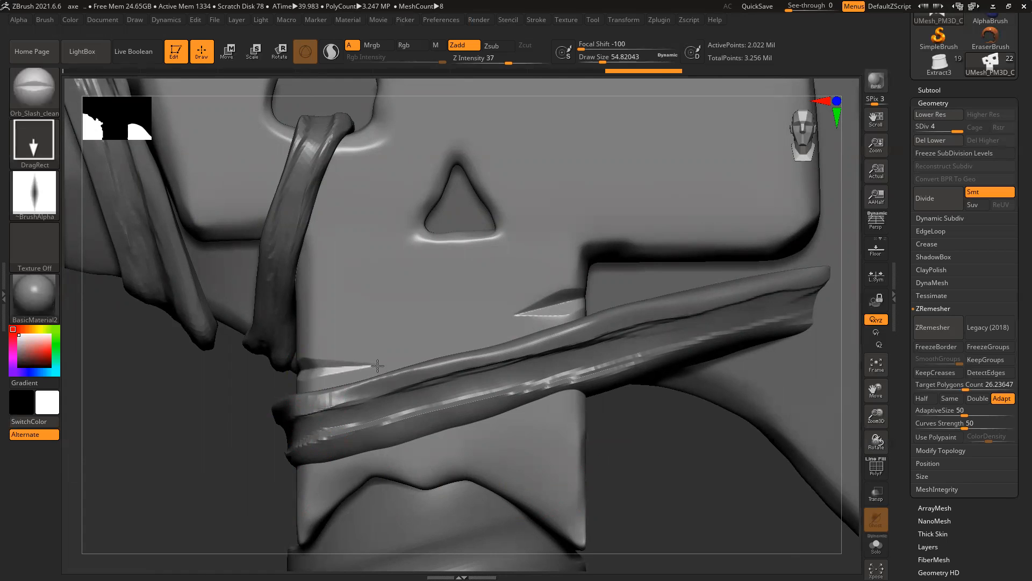
{"action": "mouse_move", "coordinate": [581, 243]}
{"action": "left_mouse_down"}
{"action": "mouse_move", "coordinate": [610, 291]}
{"action": "mouse_move", "coordinate": [623, 287]}
{"action": "left_mouse_up"}
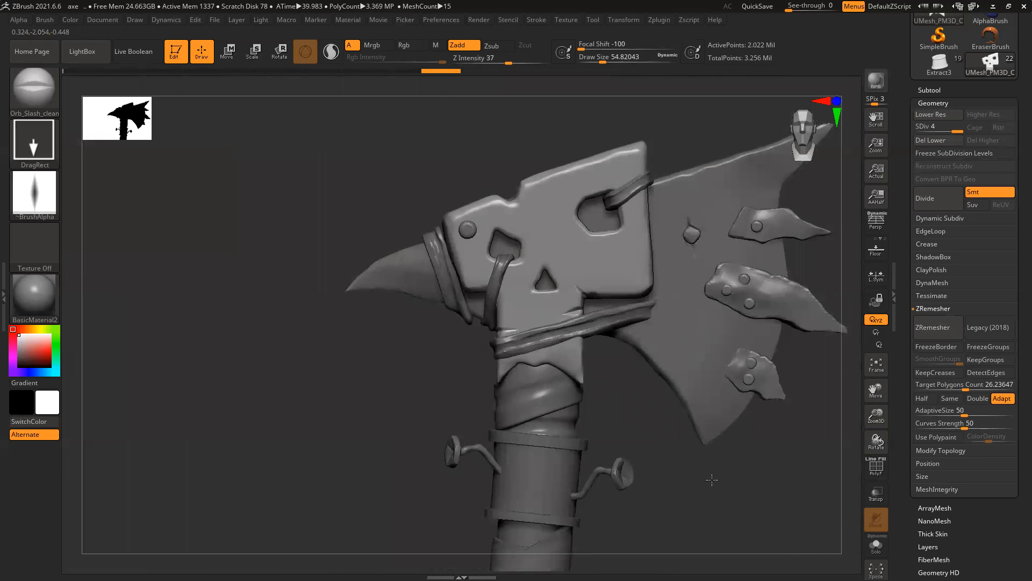
{"action": "mouse_move", "coordinate": [711, 480]}
{"action": "left_mouse_down"}
{"action": "mouse_move", "coordinate": [722, 452]}
{"action": "mouse_move", "coordinate": [715, 474]}
{"action": "mouse_move", "coordinate": [731, 475]}
{"action": "left_mouse_up"}
{"action": "left_click_drag", "start_coordinate": [647, 403], "coordinate": [590, 384]}
{"action": "key", "text": "ctrl+z"}
{"action": "key", "text": "ctrl+z"}
{"action": "key", "text": "ctrl+z"}
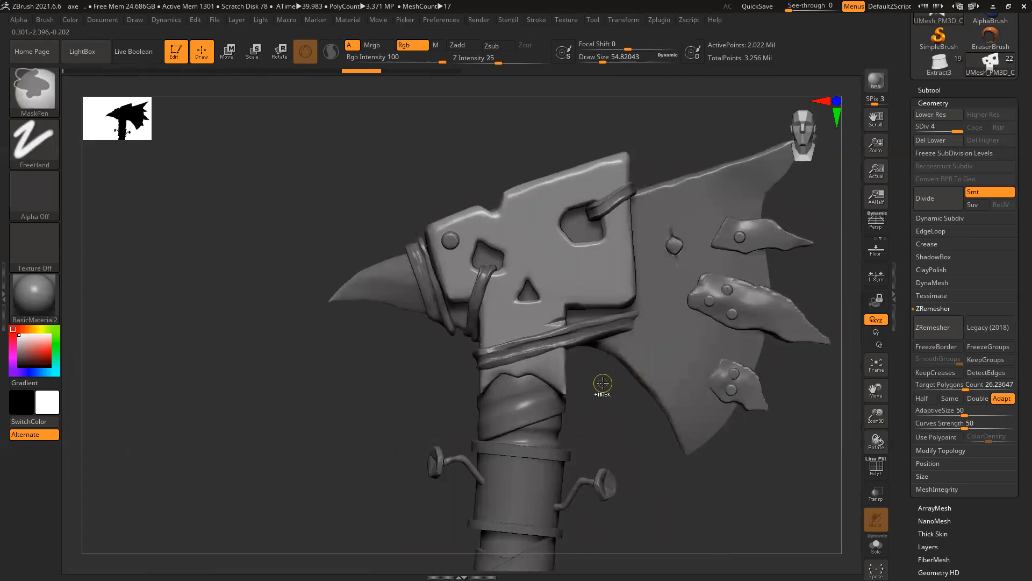
Step: Carve slash nicks beside and at the plate corner and along its lower-left edge
{"action": "left_click_drag", "start_coordinate": [623, 418], "coordinate": [554, 415]}
{"action": "left_click_drag", "start_coordinate": [456, 375], "coordinate": [530, 340]}
{"action": "right_click_drag", "start_coordinate": [528, 290], "coordinate": [601, 307], "text": "ctrl"}
{"action": "left_click_drag", "start_coordinate": [601, 306], "coordinate": [666, 281]}
{"action": "left_click_drag", "start_coordinate": [623, 250], "coordinate": [651, 274]}
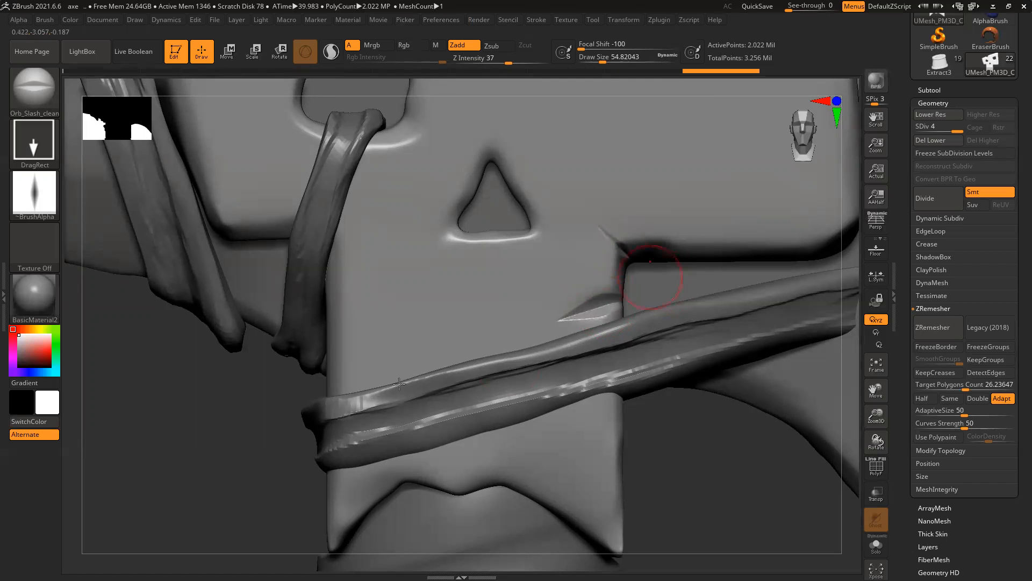
{"action": "left_click_drag", "start_coordinate": [329, 385], "coordinate": [440, 383]}
{"action": "right_click_drag", "start_coordinate": [512, 389], "coordinate": [618, 455], "text": "ctrl"}
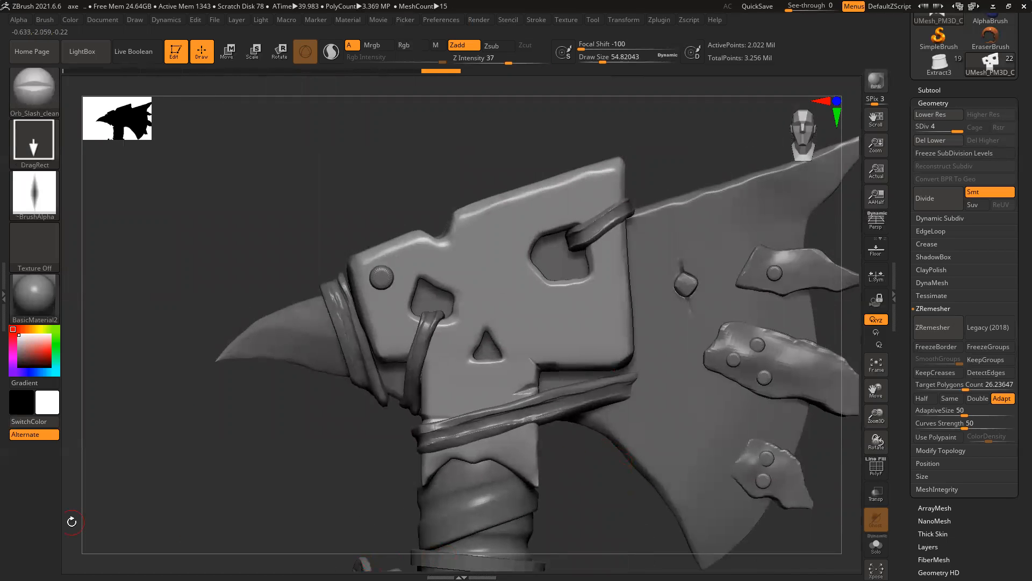
{"action": "key", "text": "alt+Tab"}
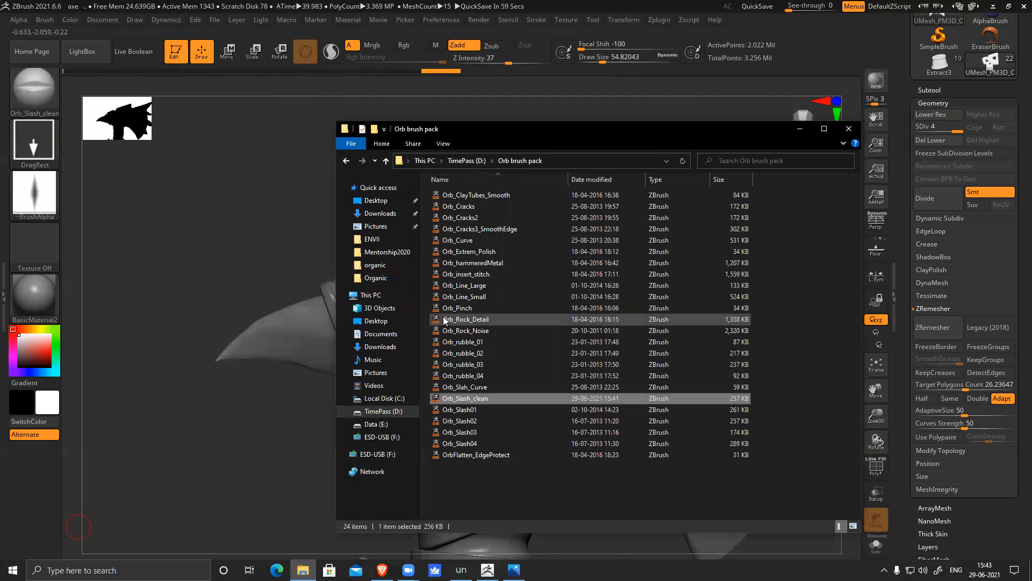
Step: Load the Orb_Slash01 brush and try slash strokes on the skull plate, undoing them
{"action": "double_click", "coordinate": [468, 409]}
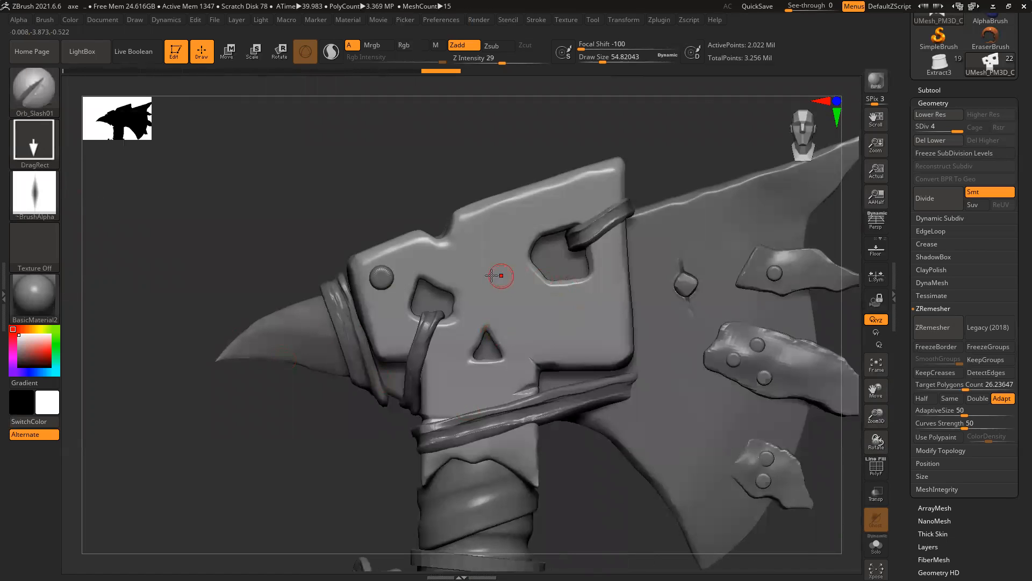
{"action": "left_click_drag", "start_coordinate": [672, 252], "coordinate": [560, 272]}
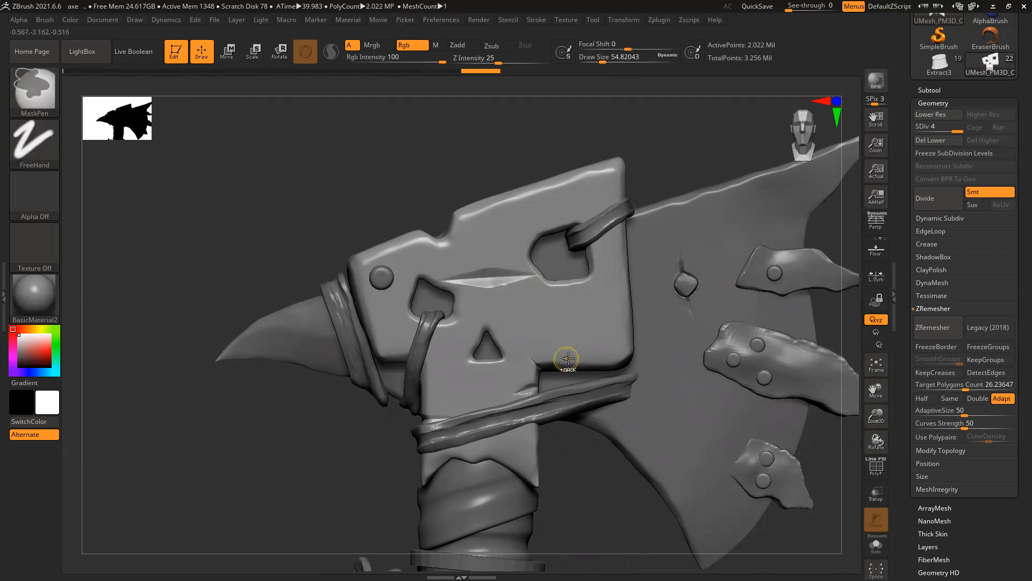
{"action": "key", "text": "ctrl+z"}
{"action": "right_click_drag", "start_coordinate": [554, 387], "coordinate": [720, 517], "text": "ctrl"}
{"action": "mouse_move", "coordinate": [469, 418]}
{"action": "left_mouse_down"}
{"action": "mouse_move", "coordinate": [437, 424]}
{"action": "mouse_move", "coordinate": [440, 401]}
{"action": "left_mouse_up"}
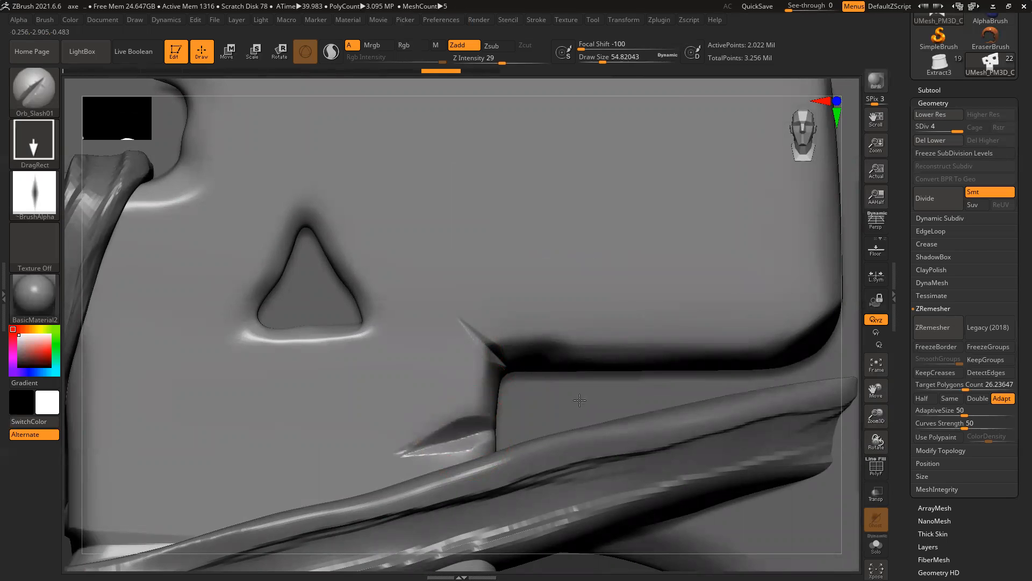
{"action": "left_click_drag", "start_coordinate": [488, 397], "coordinate": [441, 399]}
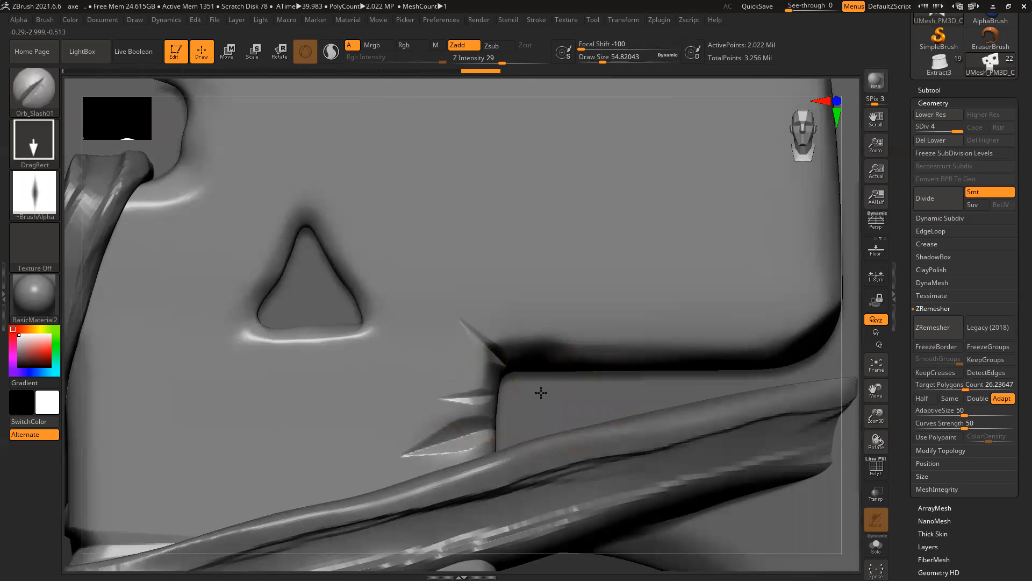
{"action": "key", "text": "ctrl+z"}
{"action": "key", "text": "ctrl+z"}
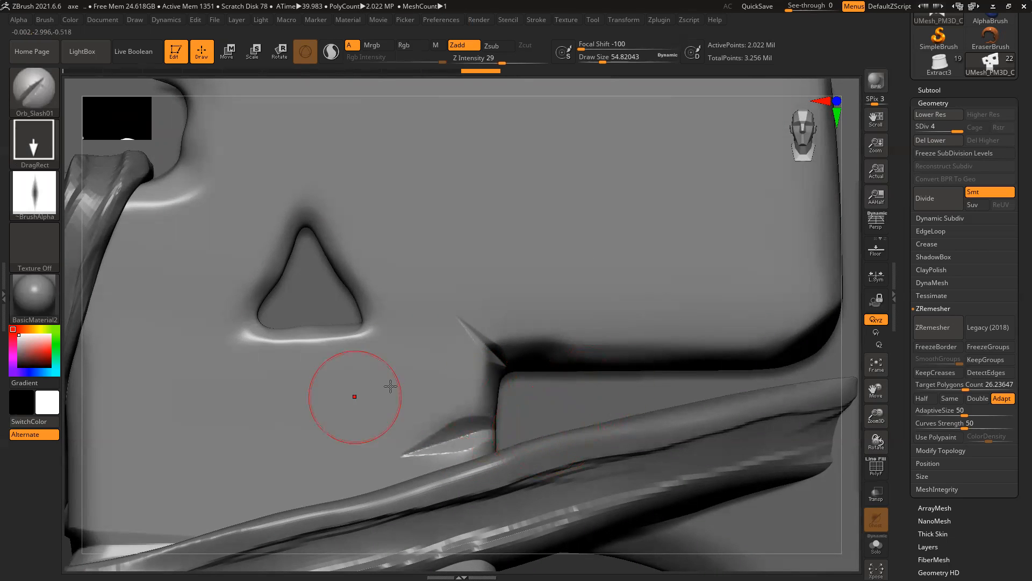
Step: Load Orb_Slash02 and stamp a thin diagonal slash on the plate's corner
{"action": "key", "text": "alt+Tab"}
{"action": "double_click", "coordinate": [459, 421]}
{"action": "left_click_drag", "start_coordinate": [565, 280], "coordinate": [648, 350]}
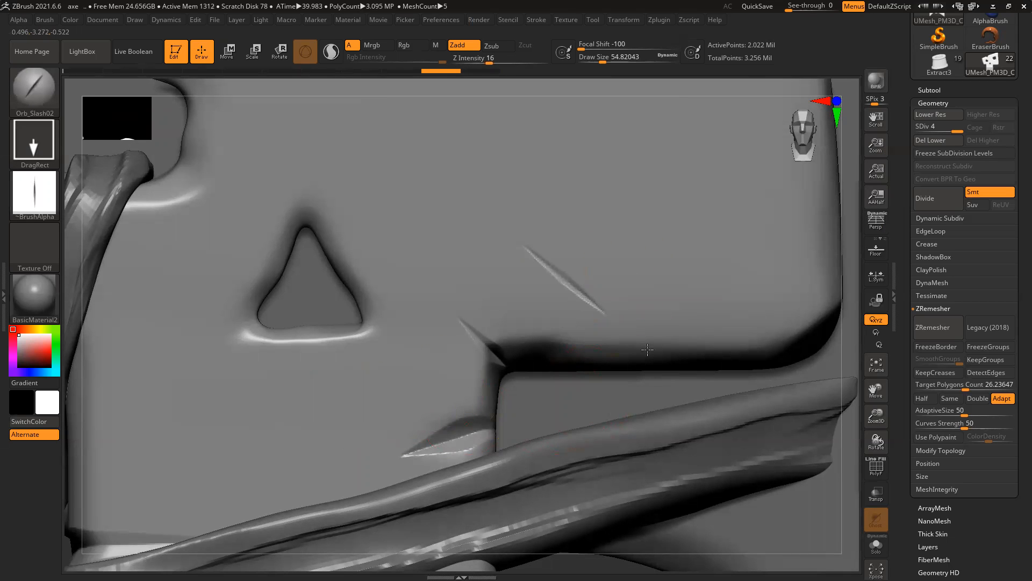
{"action": "key", "text": "ctrl+z"}
{"action": "right_click_drag", "start_coordinate": [659, 255], "coordinate": [586, 229], "text": "ctrl"}
{"action": "mouse_move", "coordinate": [729, 158]}
{"action": "left_mouse_down"}
{"action": "mouse_move", "coordinate": [733, 141]}
{"action": "mouse_move", "coordinate": [777, 133]}
{"action": "left_mouse_up"}
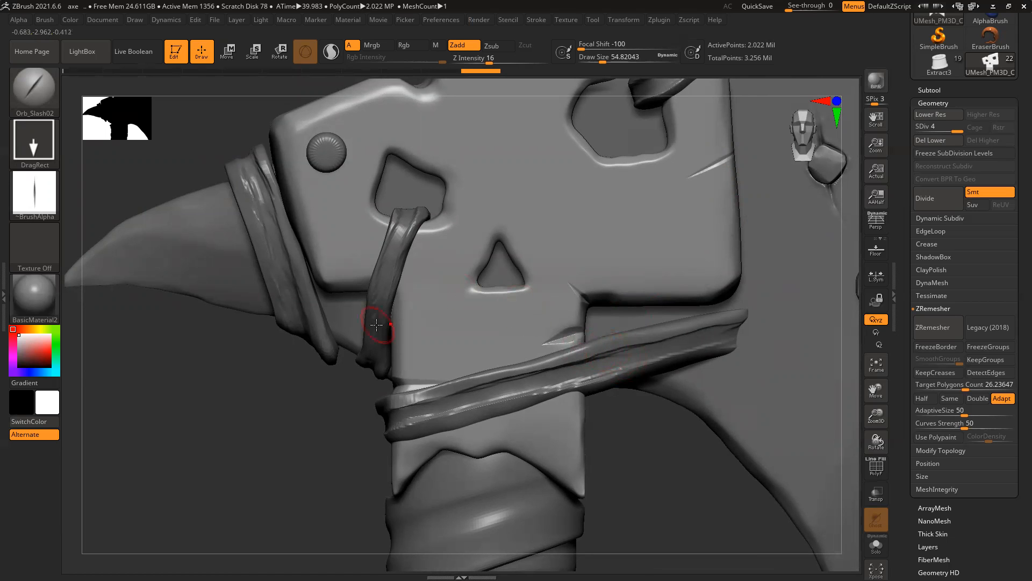
Step: Make the Extract2 blade the active subtool and show its polygroups with PolyF
{"action": "left_click_drag", "start_coordinate": [292, 430], "coordinate": [604, 491]}
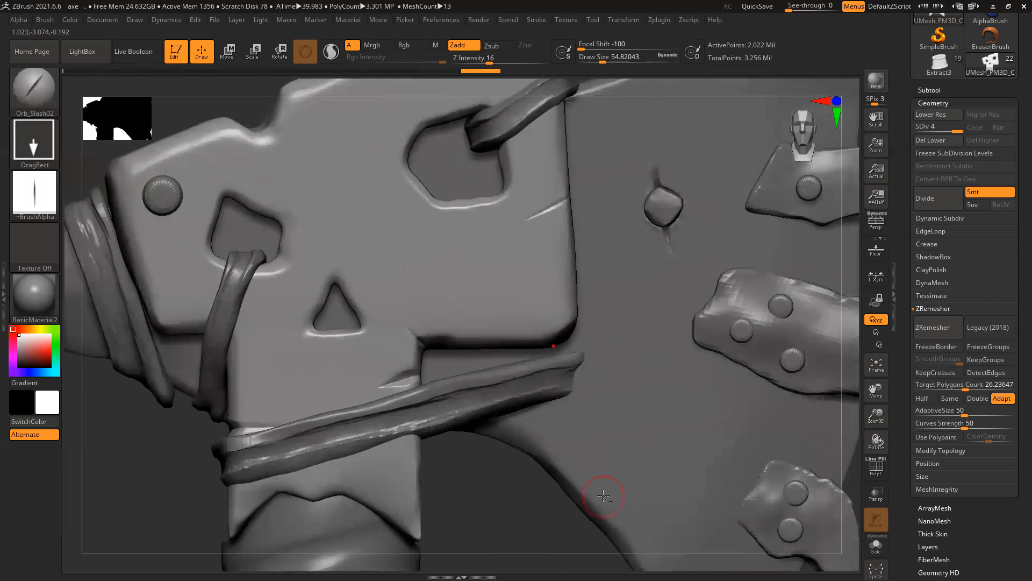
{"action": "left_click_drag", "start_coordinate": [556, 535], "coordinate": [604, 383], "text": "alt"}
{"action": "left_click_drag", "start_coordinate": [544, 423], "coordinate": [418, 389], "text": "alt"}
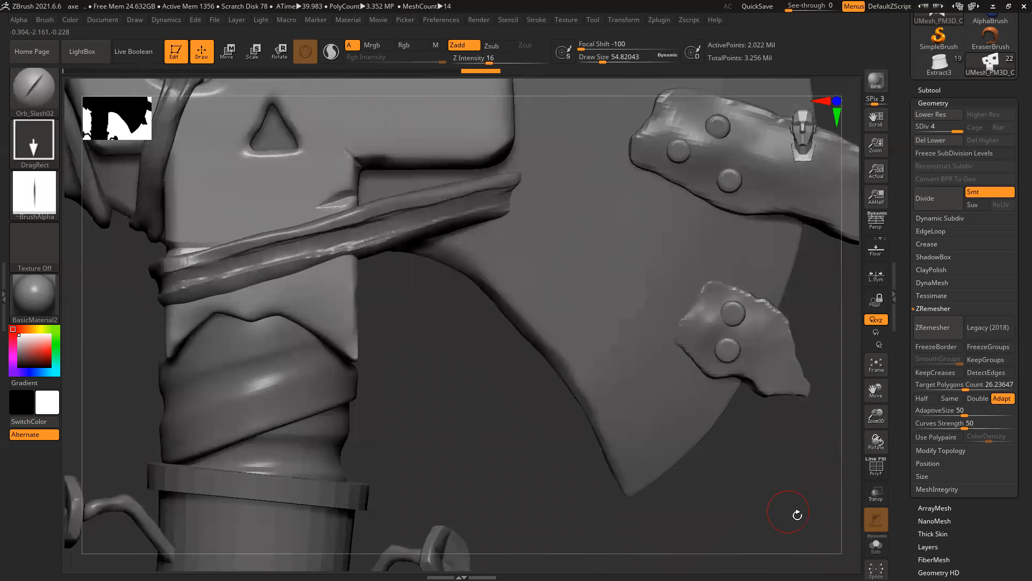
{"action": "left_click", "coordinate": [671, 452], "text": "alt"}
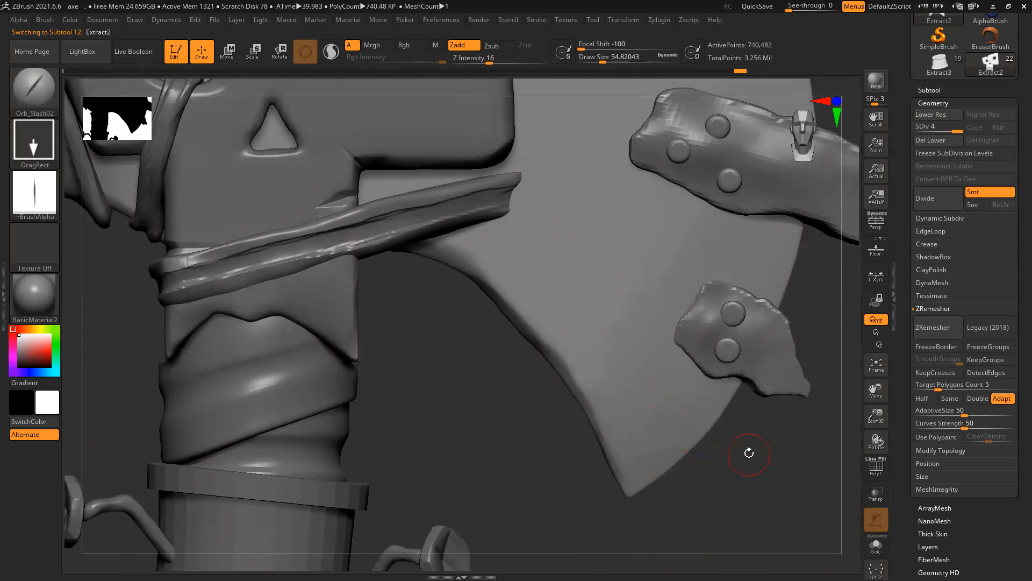
{"action": "key", "text": "shift+f"}
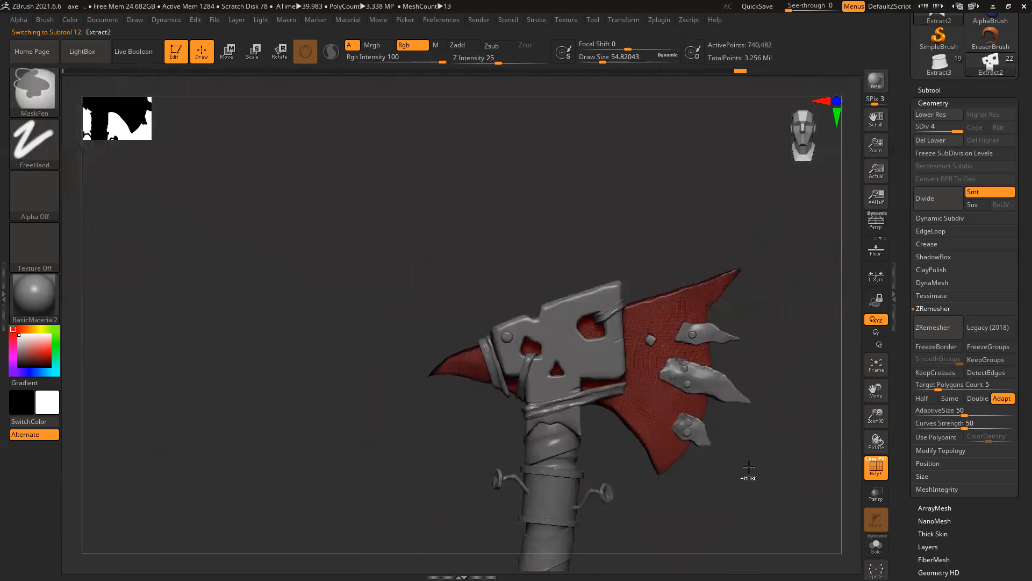
{"action": "mouse_move", "coordinate": [749, 478]}
{"action": "left_mouse_down"}
{"action": "mouse_move", "coordinate": [646, 333]}
{"action": "mouse_move", "coordinate": [744, 406]}
{"action": "left_mouse_up"}
Step: ZRemesh the Extract2 blade with a target polygon count of 16.26825
{"action": "left_click_drag", "start_coordinate": [939, 387], "coordinate": [955, 387]}
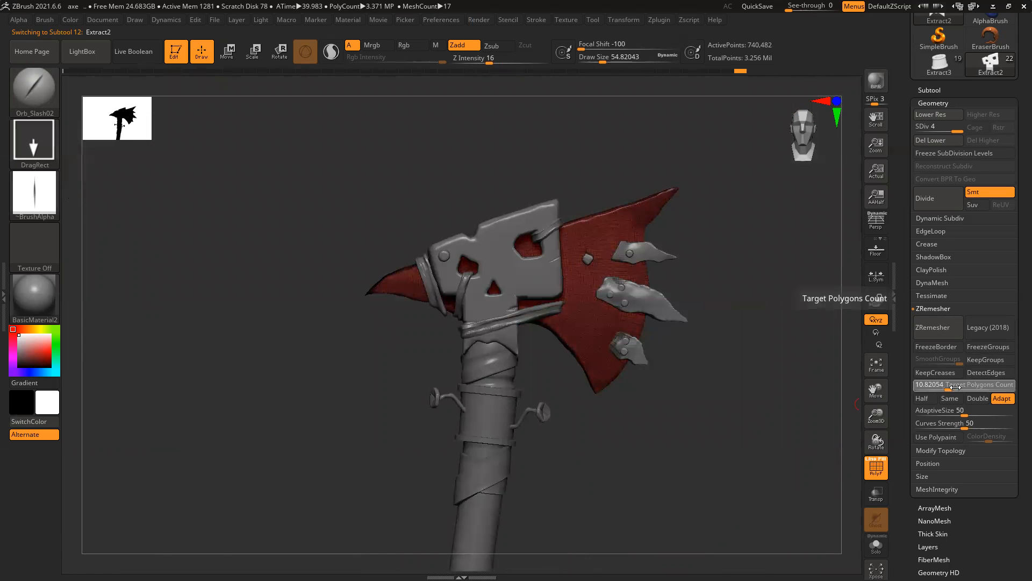
{"action": "left_click", "coordinate": [938, 328]}
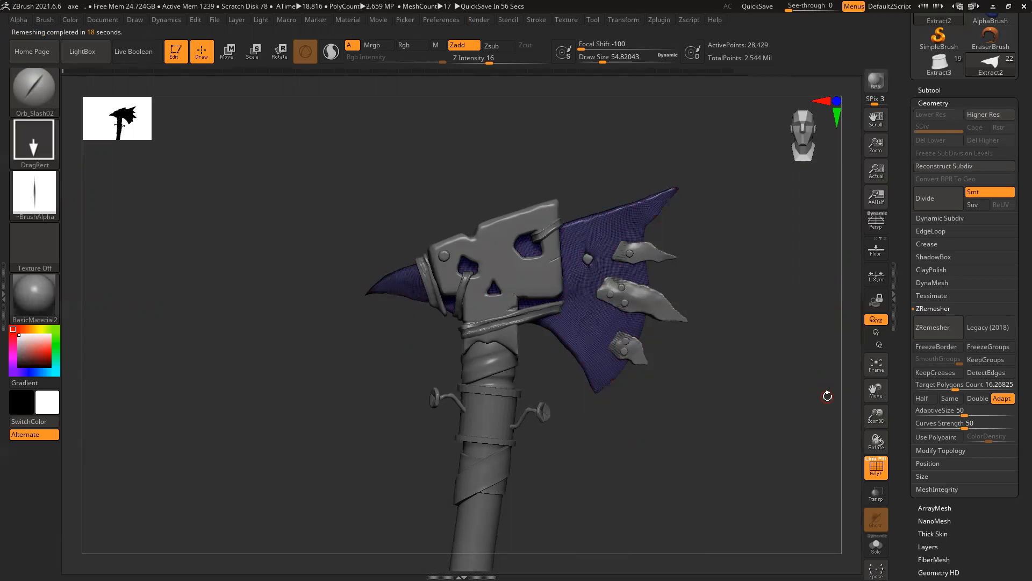
Step: Turn off the PolyF wireframe overlay and reframe the axe view
{"action": "key", "text": "shift+f"}
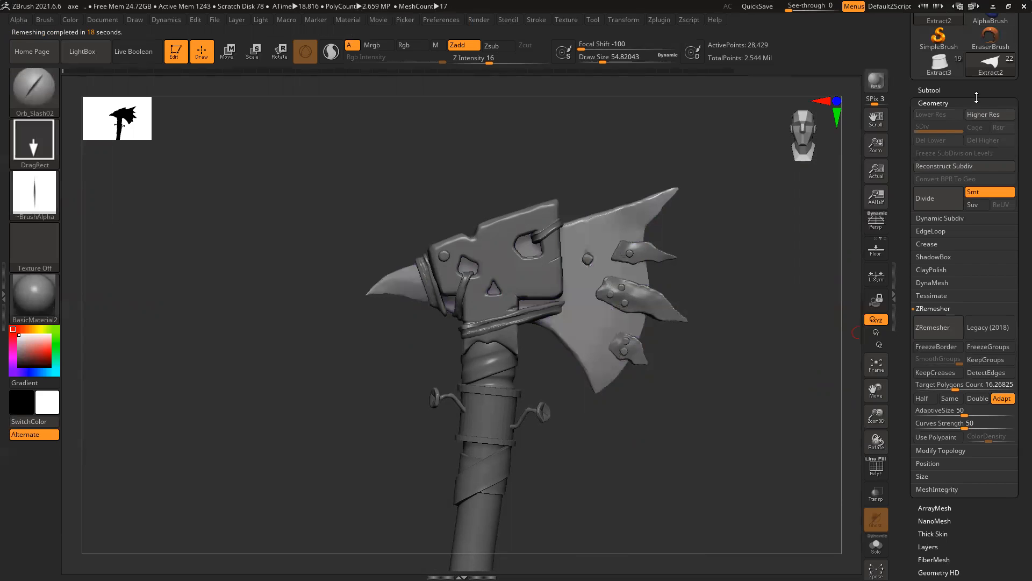
{"action": "left_click_drag", "start_coordinate": [640, 423], "coordinate": [578, 379], "text": "alt"}
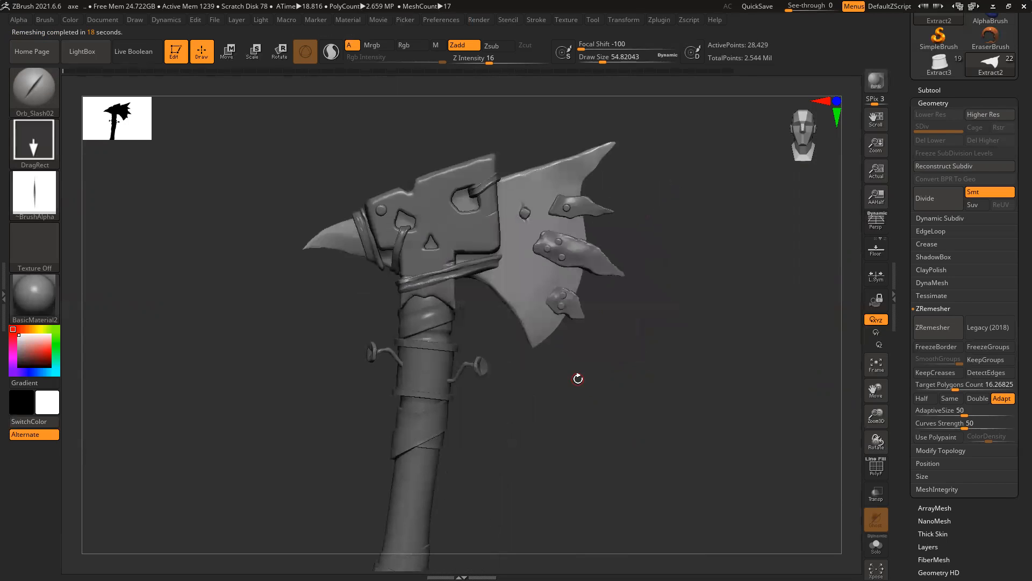
{"action": "left_click_drag", "start_coordinate": [608, 423], "coordinate": [631, 363]}
Step: Quick-save the axe project and dock the Brush palette in the left tray
{"action": "key", "text": "ctrl+s"}
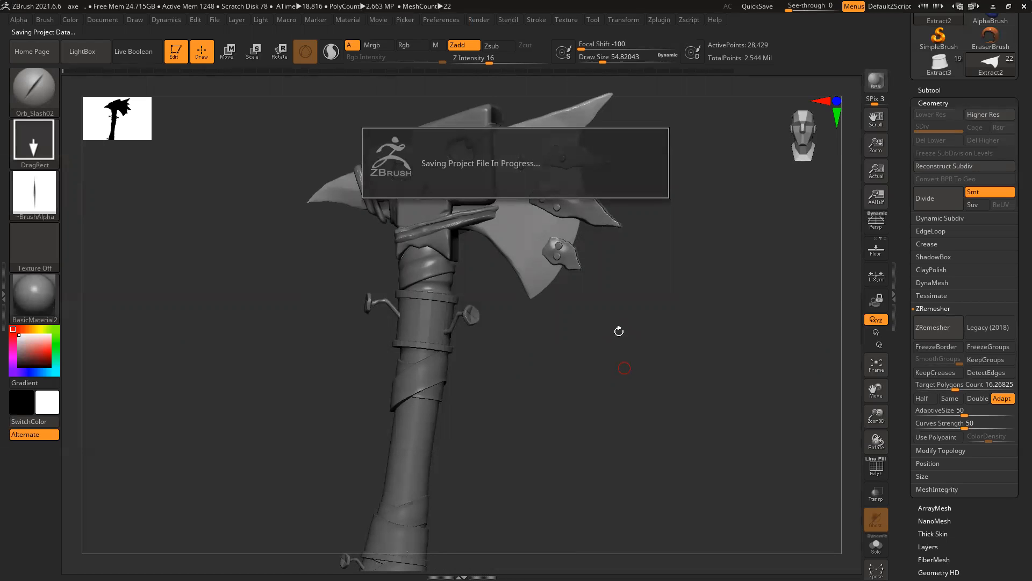
{"action": "left_click_drag", "start_coordinate": [621, 322], "coordinate": [622, 330]}
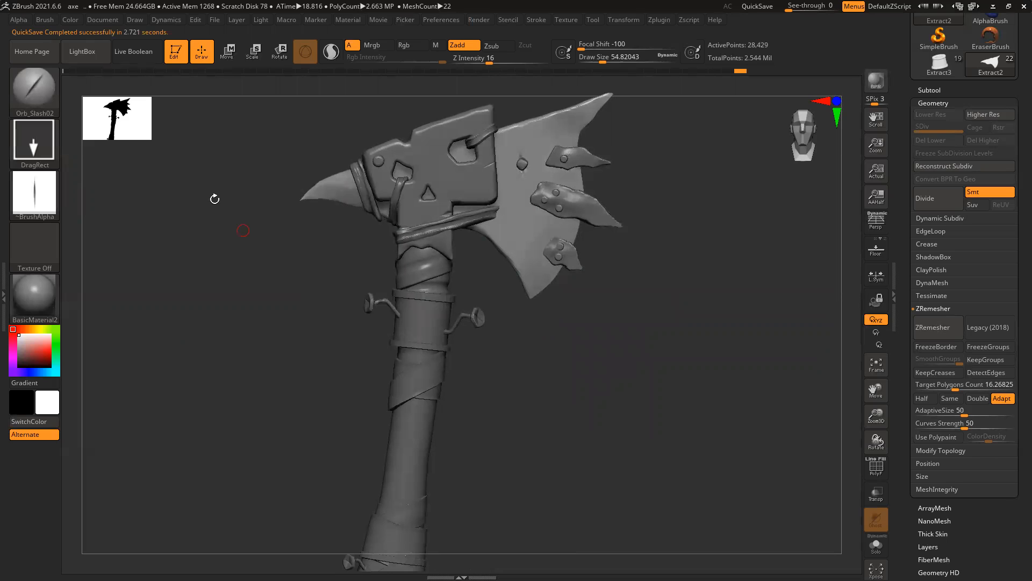
{"action": "left_click", "coordinate": [4, 294]}
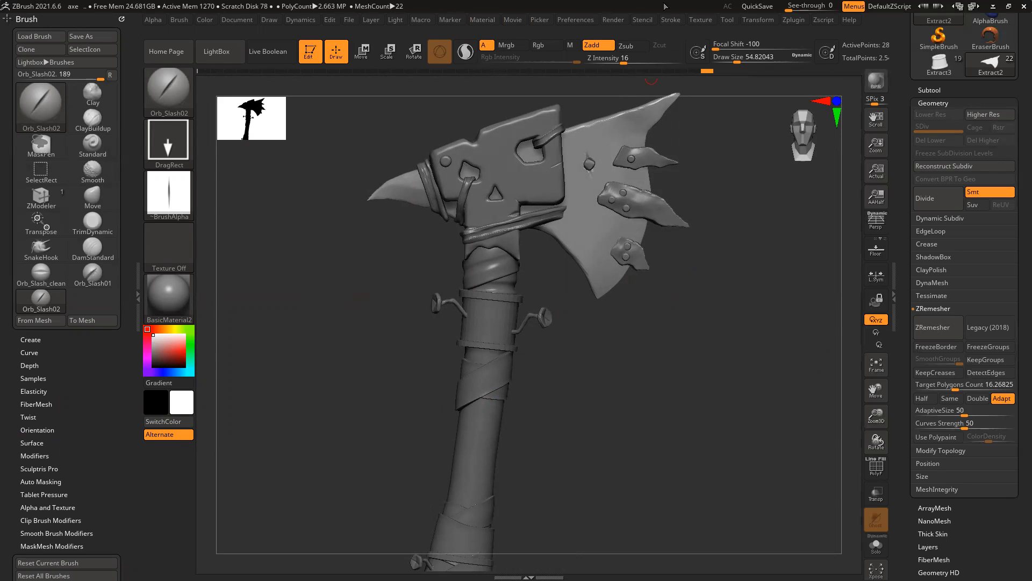
{"action": "left_click", "coordinate": [576, 19]}
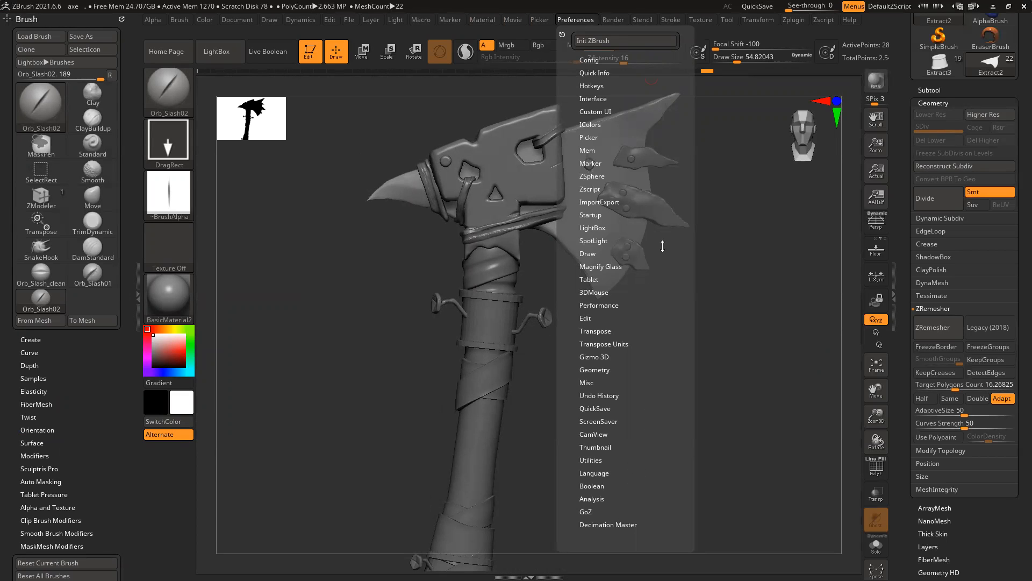
{"action": "left_click", "coordinate": [595, 111]}
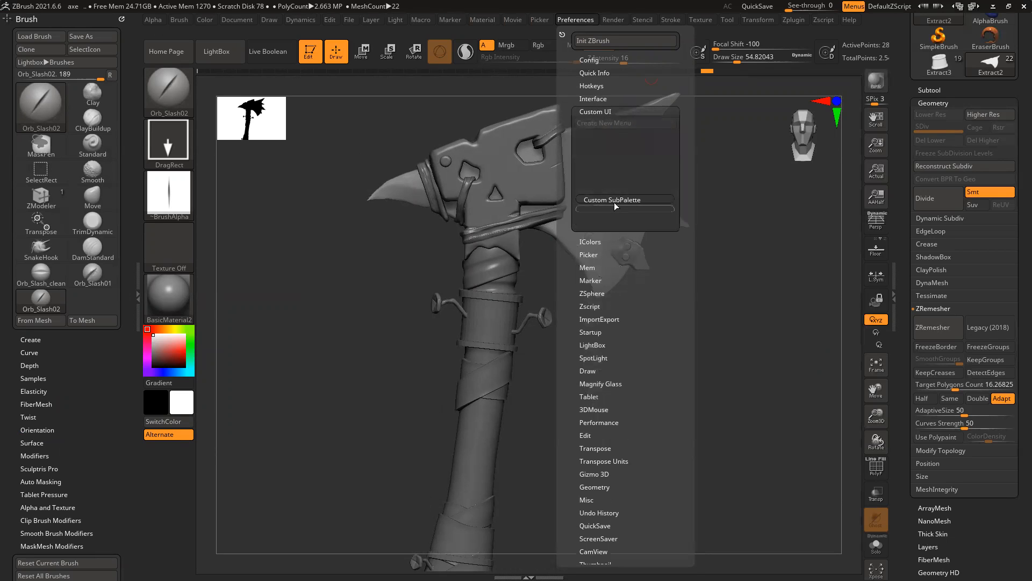
{"action": "left_click", "coordinate": [595, 97]}
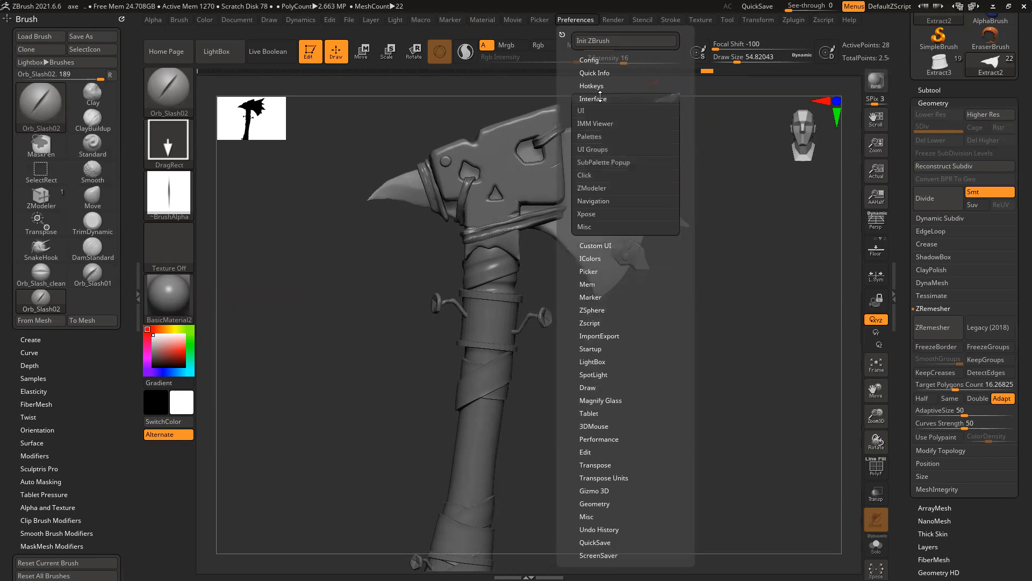
{"action": "left_click", "coordinate": [593, 113]}
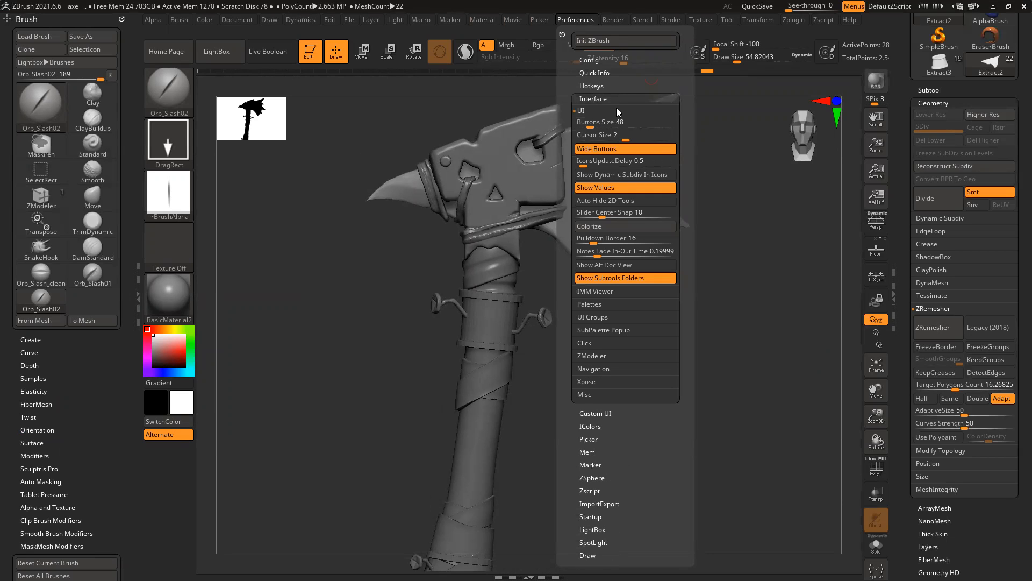
{"action": "left_click", "coordinate": [599, 97]}
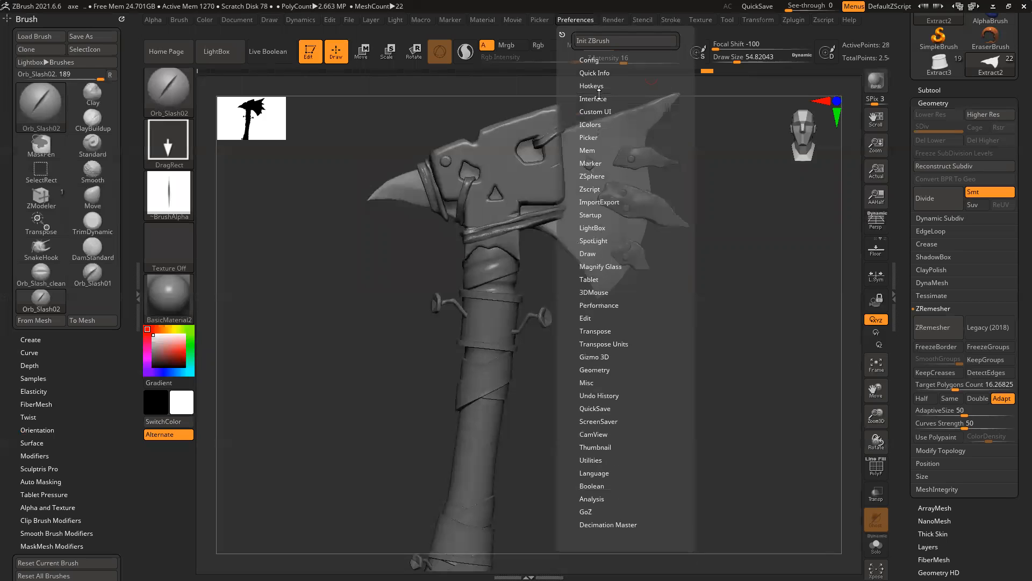
{"action": "left_click", "coordinate": [593, 112]}
{"action": "left_click", "coordinate": [614, 200]}
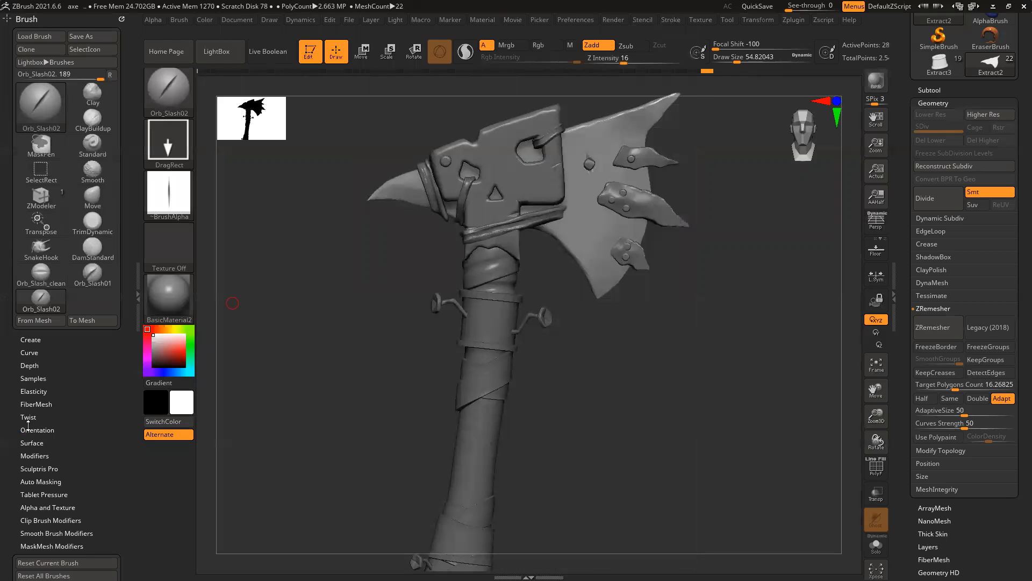
Step: Switch to the 'Orb brush pack' Explorer window and close it
{"action": "key", "text": "alt+Tab"}
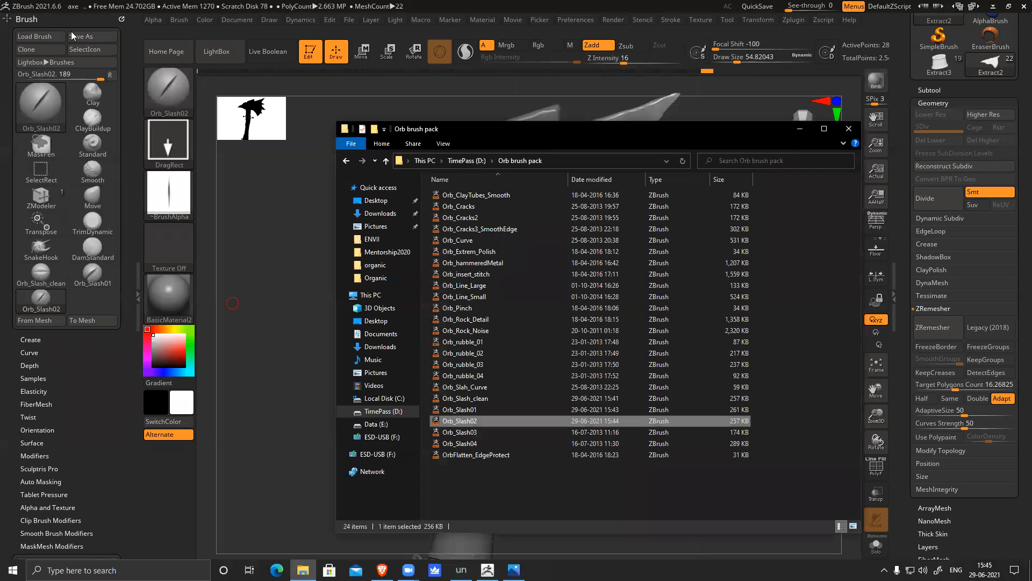
{"action": "left_click", "coordinate": [846, 127]}
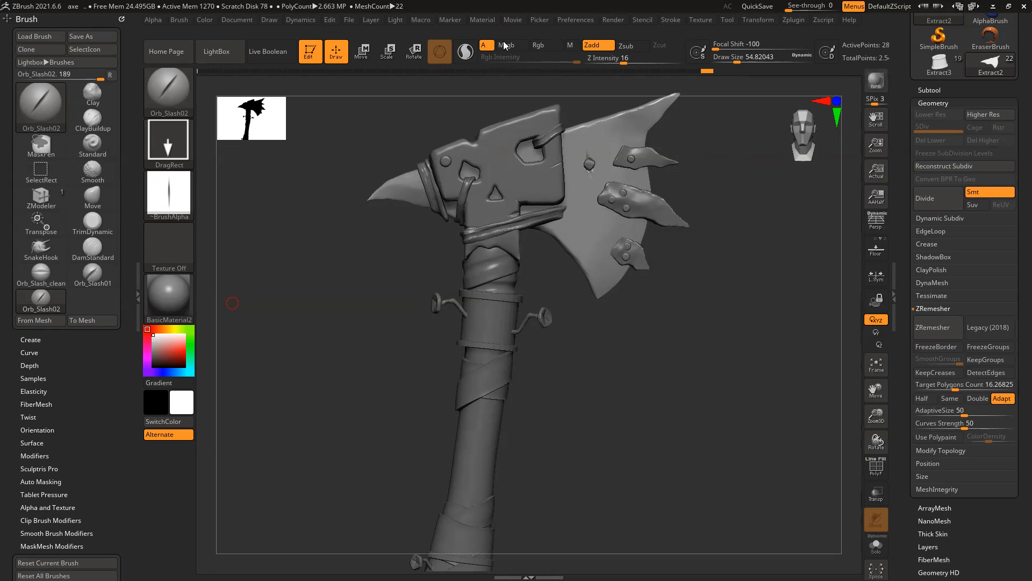
Step: Enable Customize in Preferences > Config and create a new custom menu named 'My UI'
{"action": "left_click", "coordinate": [585, 19]}
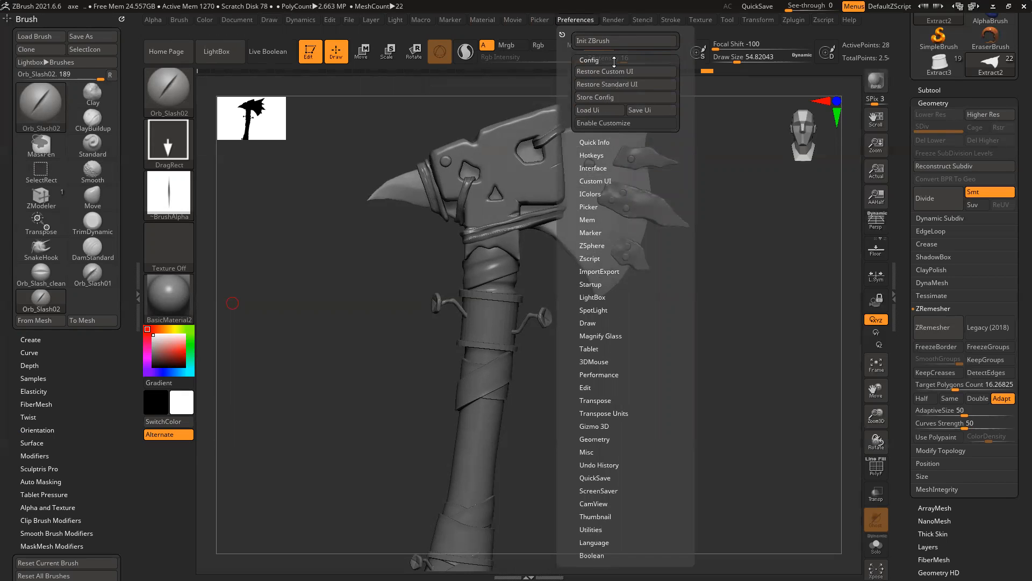
{"action": "left_click", "coordinate": [617, 123]}
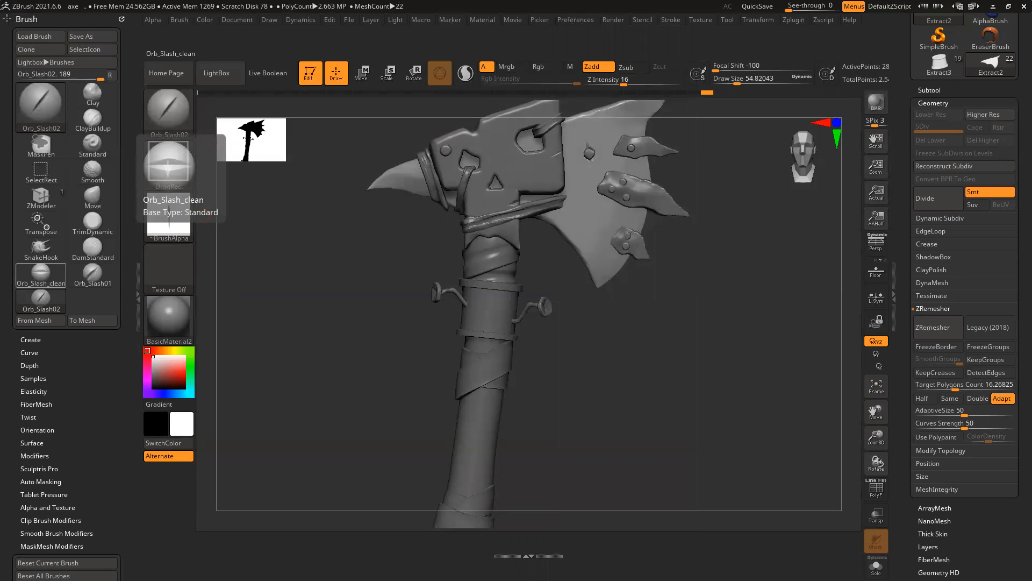
{"action": "left_click", "coordinate": [577, 20]}
{"action": "left_click", "coordinate": [595, 181]}
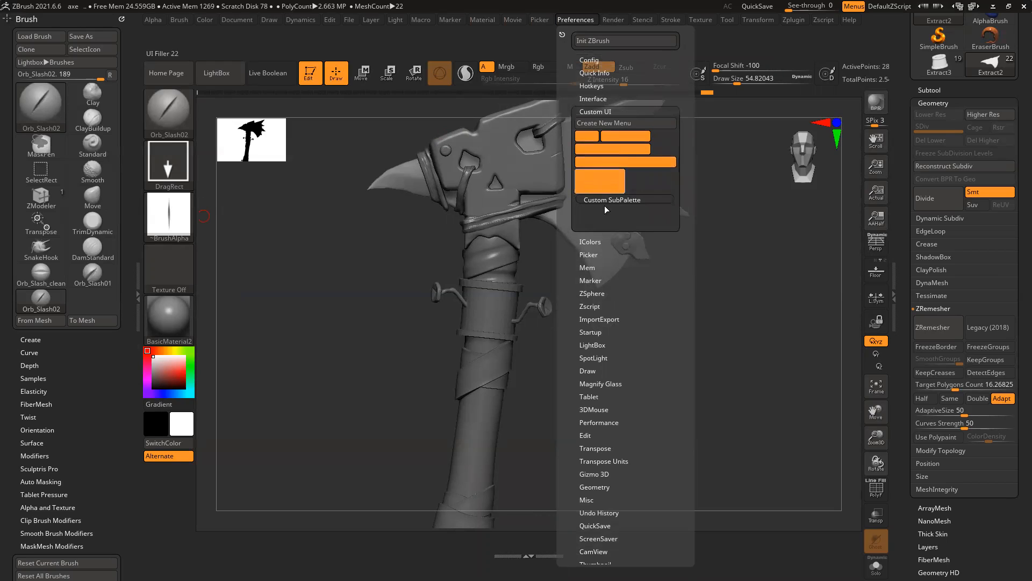
{"action": "left_click", "coordinate": [614, 123]}
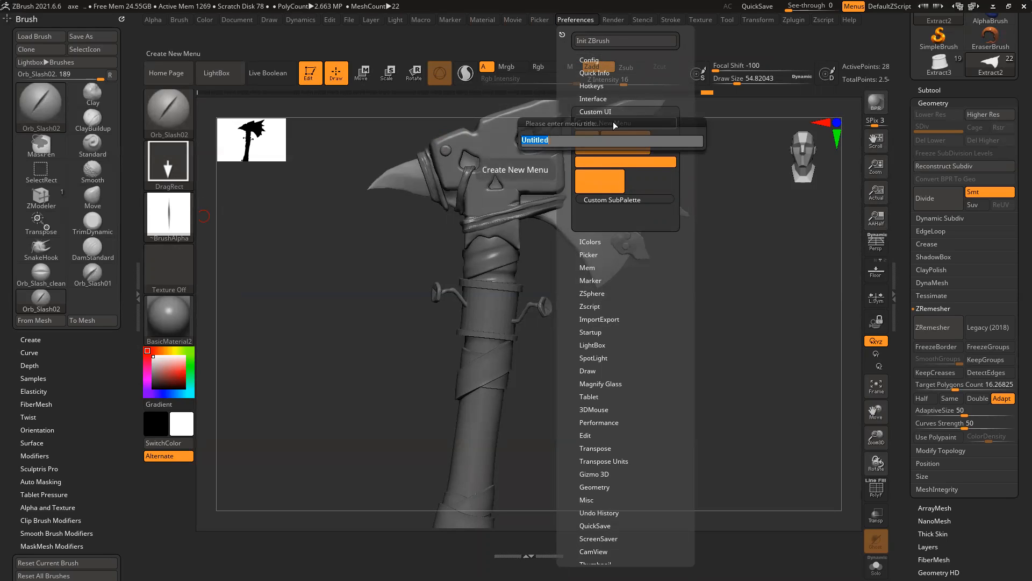
{"action": "type", "text": "My"}
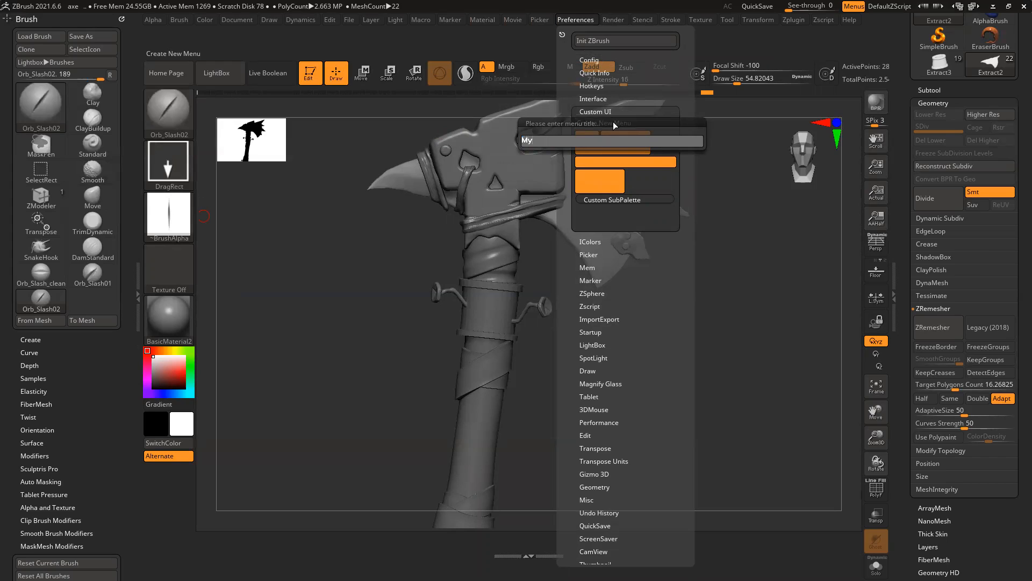
{"action": "type", "text": " UI"}
{"action": "key", "text": "Return"}
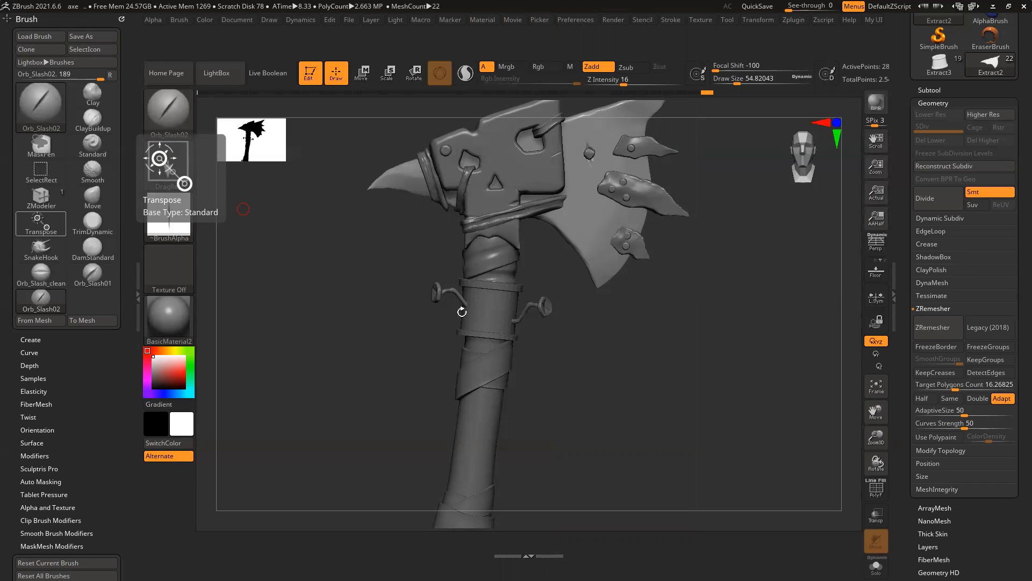
{"action": "left_click", "coordinate": [571, 21]}
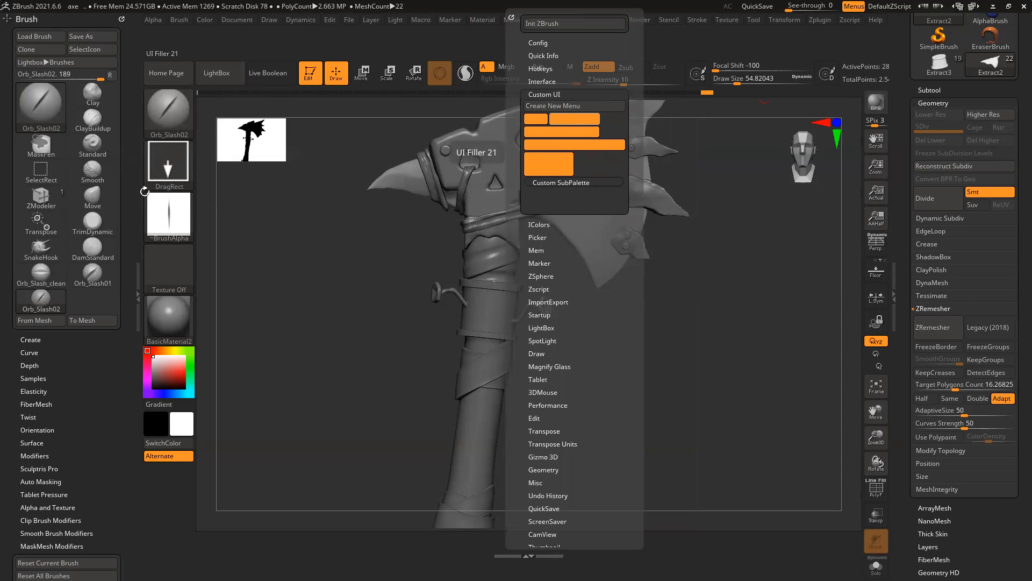
Step: Add the Move, TrimDynamic and ClayBuildup brushes to the bottom shelf
{"action": "key", "text": "ctrl"}
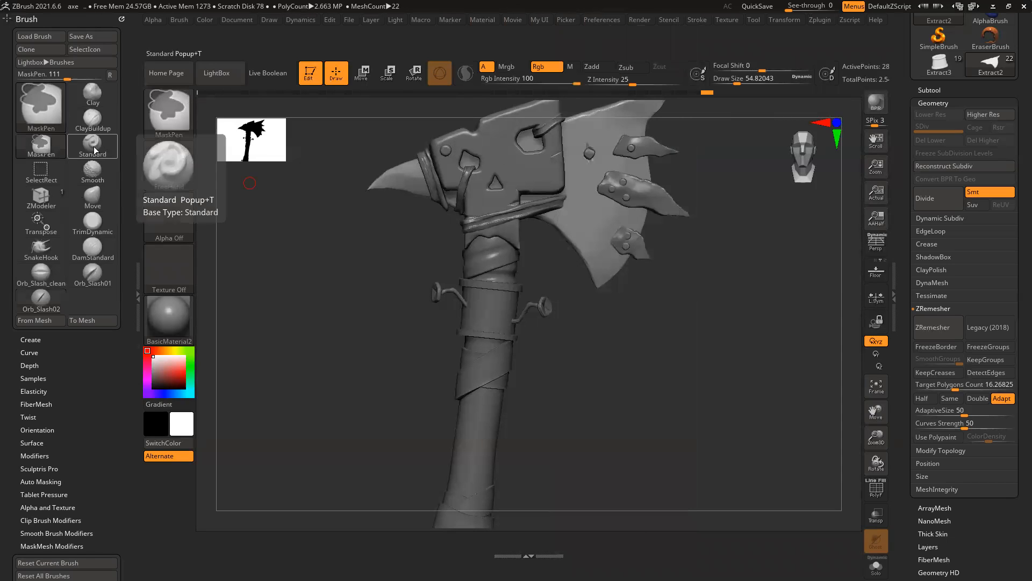
{"action": "mouse_move", "coordinate": [92, 143]}
{"action": "left_mouse_down", "text": "ctrl+alt"}
{"action": "mouse_move", "coordinate": [233, 354]}
{"action": "mouse_move", "coordinate": [236, 554]}
{"action": "mouse_move", "coordinate": [224, 543]}
{"action": "left_mouse_up", "text": "ctrl+alt"}
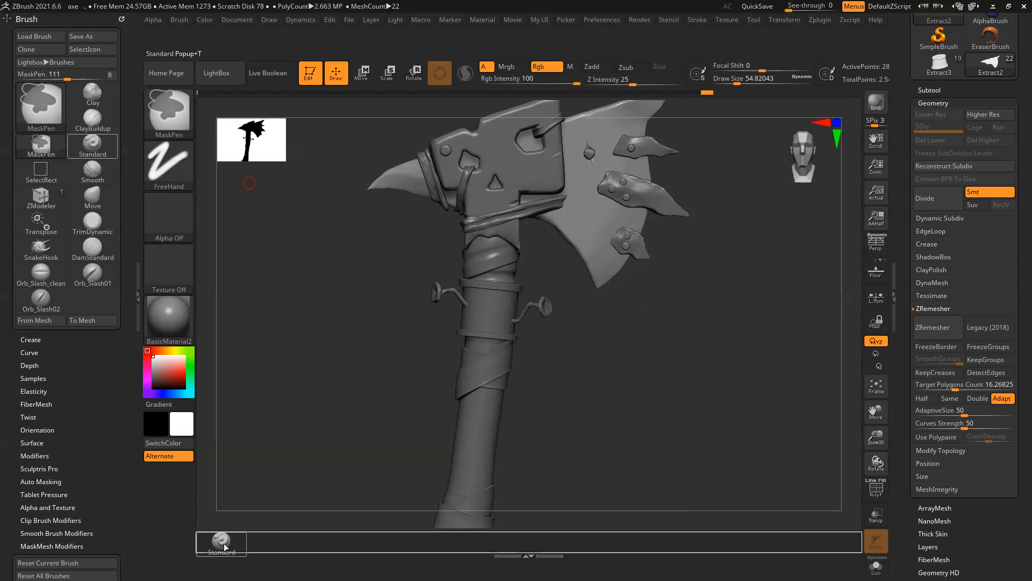
{"action": "left_click_drag", "start_coordinate": [224, 543], "coordinate": [92, 155], "text": "ctrl+alt"}
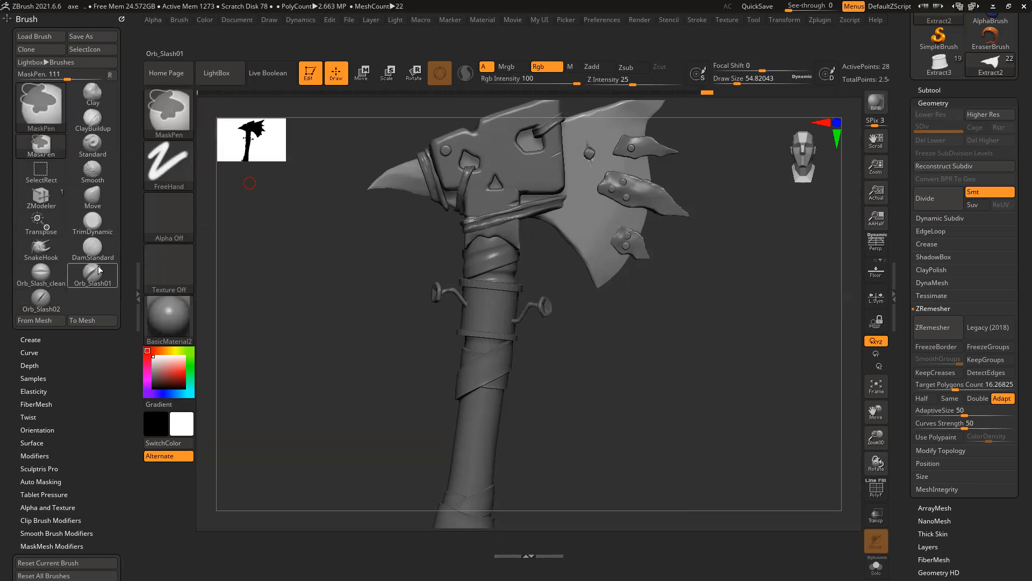
{"action": "mouse_move", "coordinate": [96, 205]}
{"action": "left_mouse_down", "text": "ctrl+alt"}
{"action": "mouse_move", "coordinate": [215, 361]}
{"action": "mouse_move", "coordinate": [230, 495]}
{"action": "mouse_move", "coordinate": [221, 541]}
{"action": "mouse_move", "coordinate": [163, 471]}
{"action": "mouse_move", "coordinate": [215, 544]}
{"action": "left_mouse_up", "text": "ctrl+alt"}
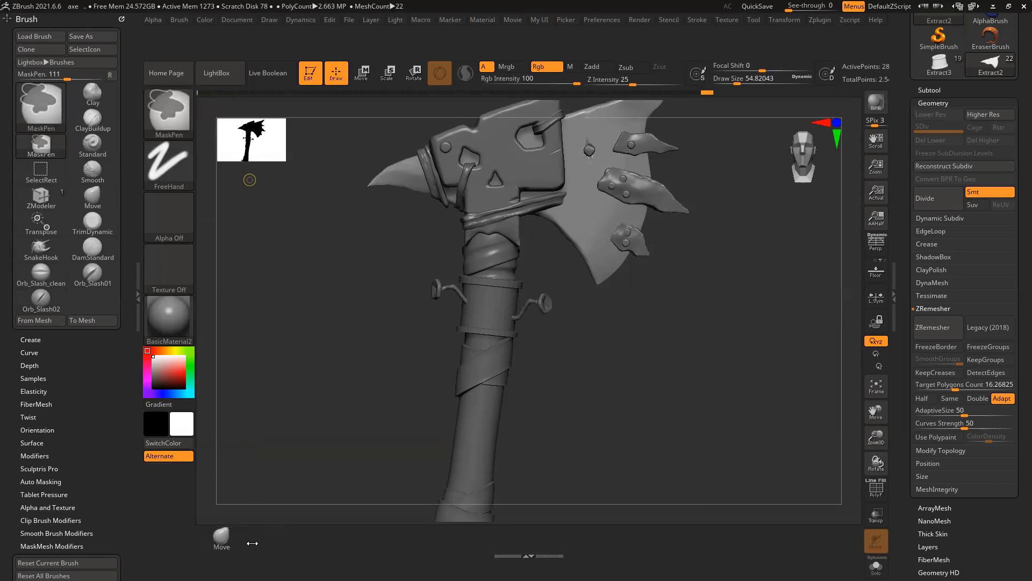
{"action": "mouse_move", "coordinate": [92, 222]}
{"action": "left_mouse_down", "text": "ctrl+alt"}
{"action": "mouse_move", "coordinate": [228, 540]}
{"action": "mouse_move", "coordinate": [266, 550]}
{"action": "left_mouse_up", "text": "ctrl+alt"}
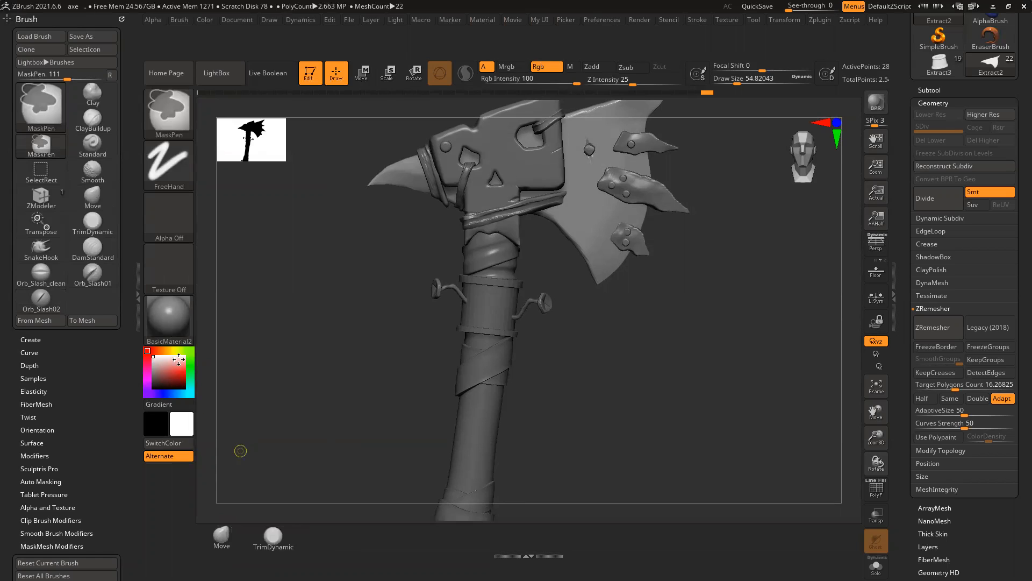
{"action": "left_click", "coordinate": [114, 256]}
{"action": "mouse_move", "coordinate": [98, 121]}
{"action": "left_mouse_down", "text": "ctrl+alt"}
{"action": "mouse_move", "coordinate": [323, 543]}
{"action": "mouse_move", "coordinate": [346, 549]}
{"action": "left_mouse_up", "text": "ctrl+alt"}
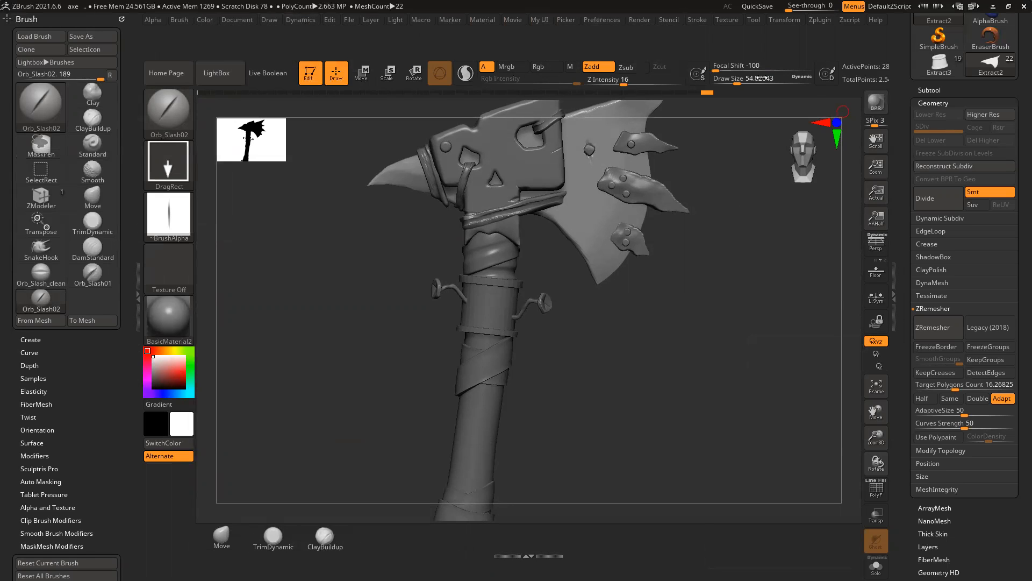
Step: Browse the Tool palette and the Dynamics menu
{"action": "left_click", "coordinate": [753, 20]}
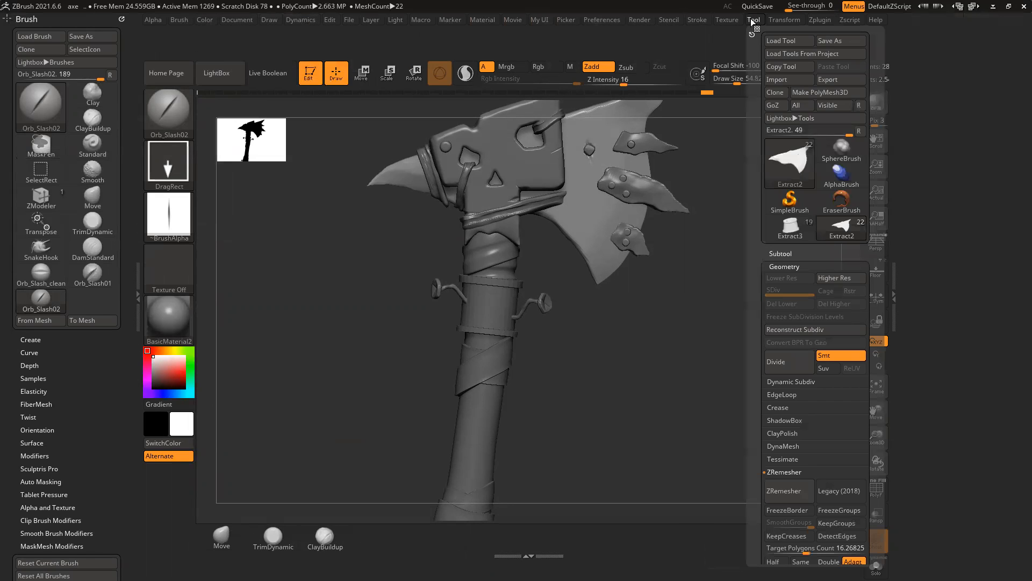
{"action": "left_click_drag", "start_coordinate": [804, 252], "coordinate": [806, 235]}
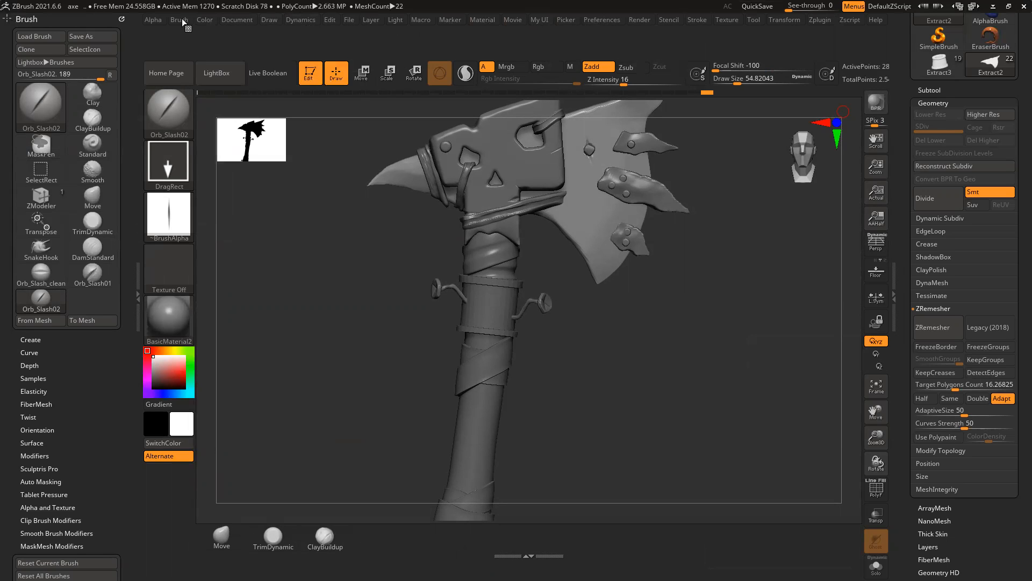
{"action": "left_click", "coordinate": [310, 21]}
Step: In Preferences, collapse Custom UI and expand the Edit section with cursor and solo settings
{"action": "left_click", "coordinate": [695, 22]}
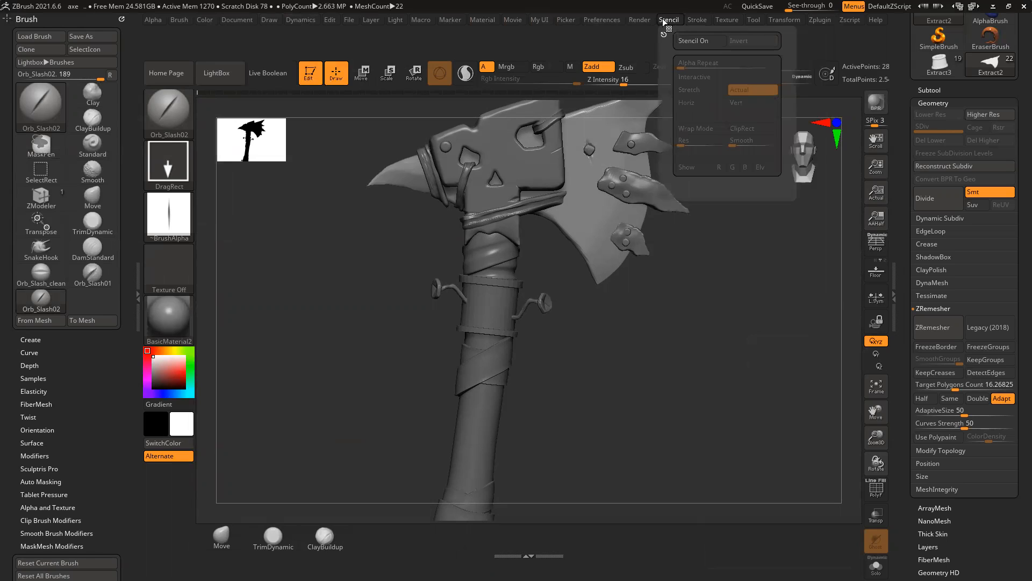
{"action": "mouse_move", "coordinate": [638, 17]}
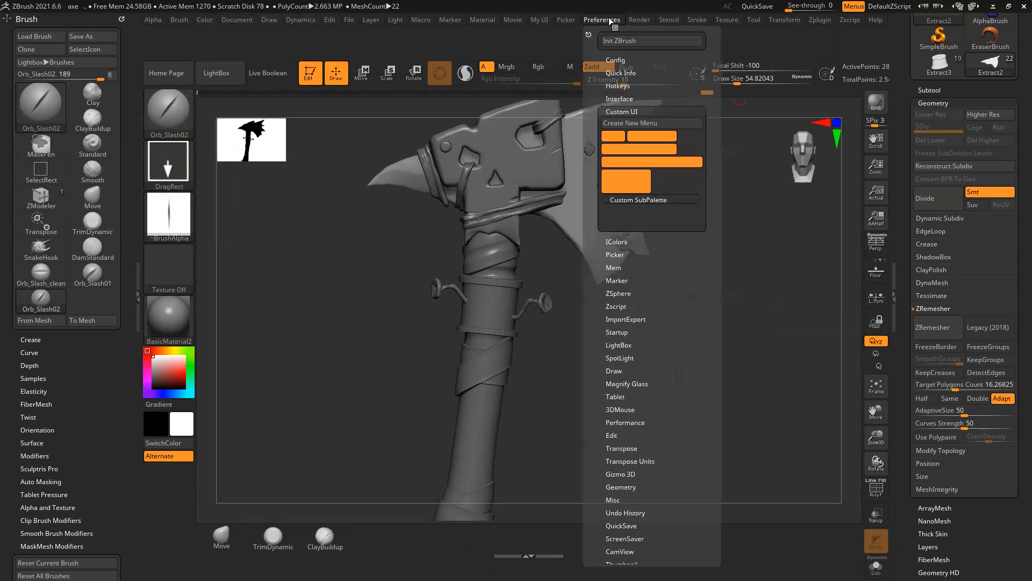
{"action": "mouse_move", "coordinate": [540, 24]}
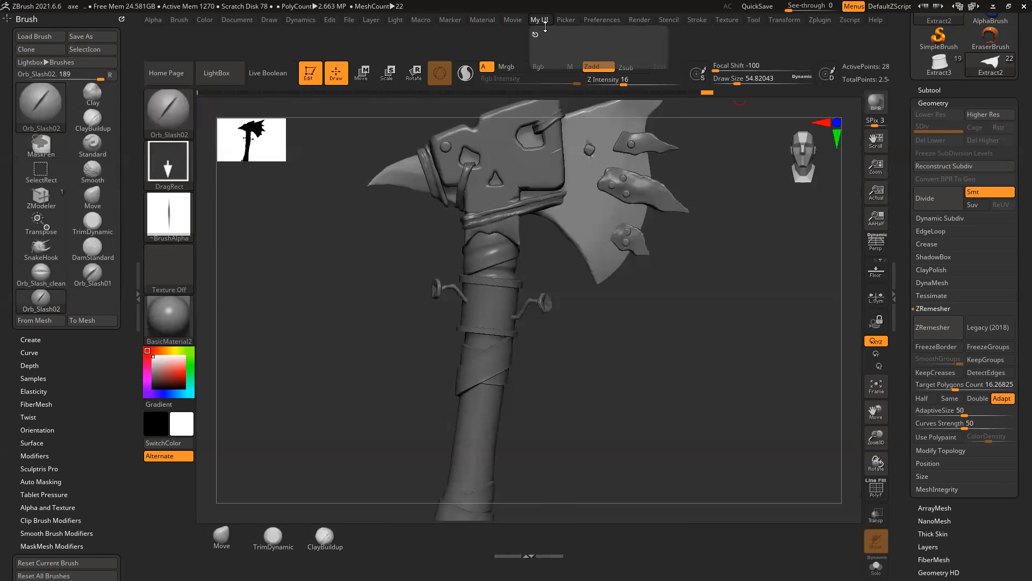
{"action": "mouse_move", "coordinate": [507, 23]}
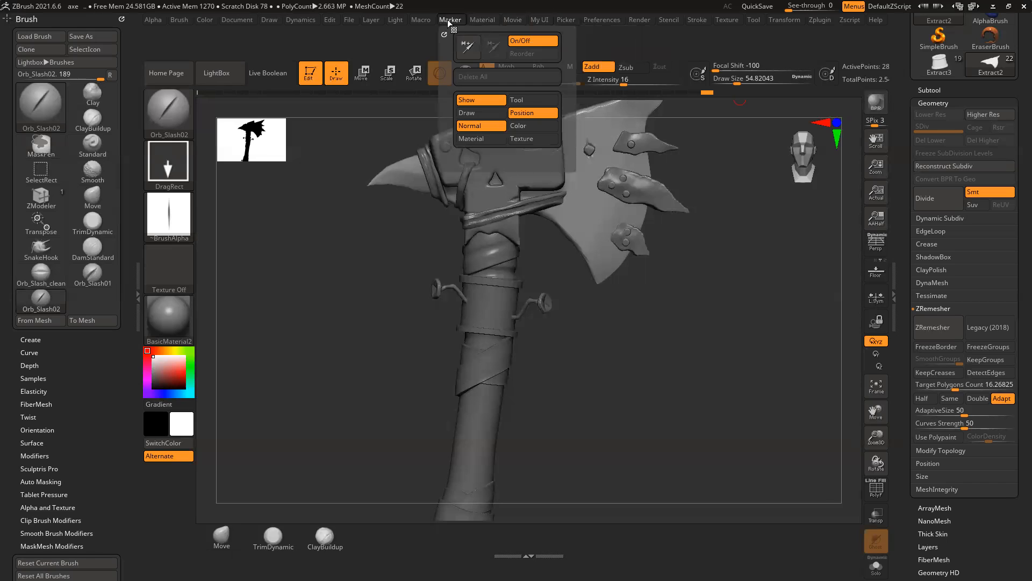
{"action": "mouse_move", "coordinate": [371, 20]}
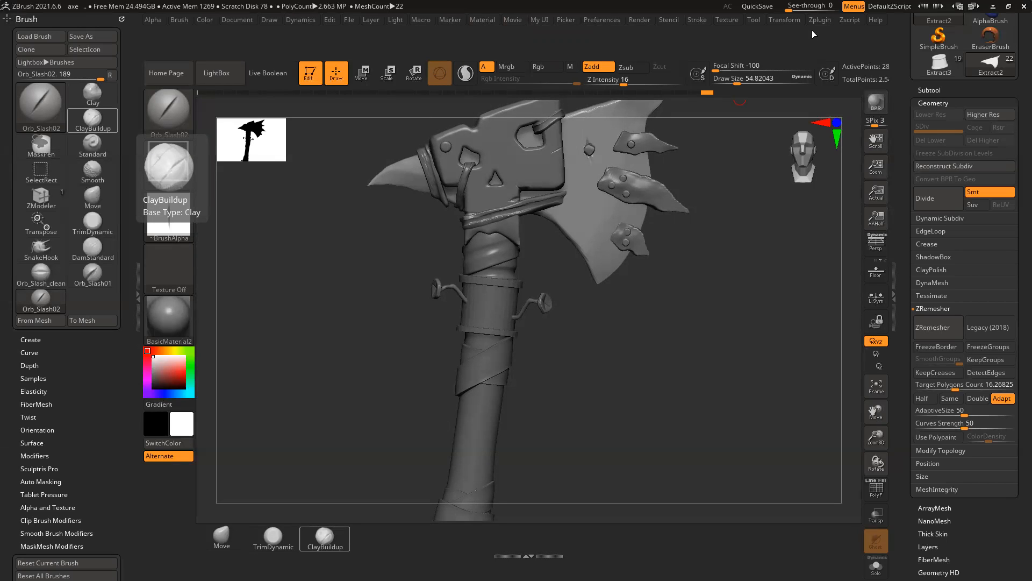
{"action": "left_click", "coordinate": [611, 22]}
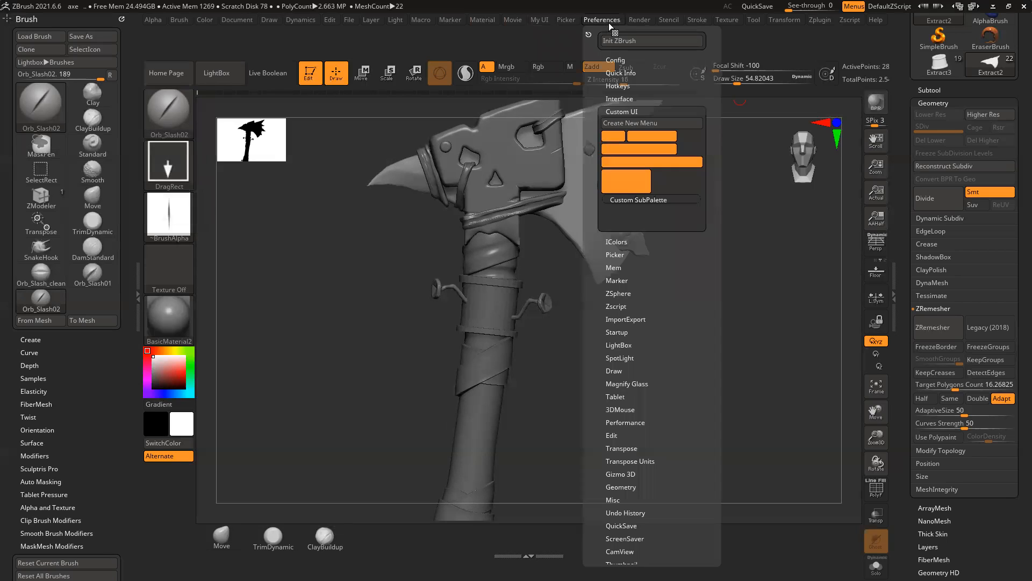
{"action": "left_click", "coordinate": [621, 110]}
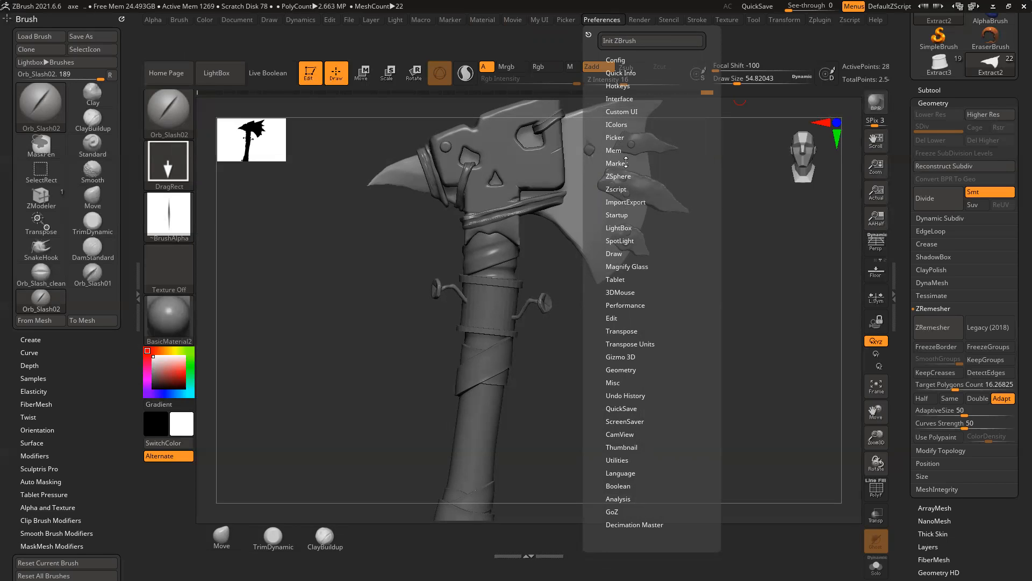
{"action": "left_click", "coordinate": [614, 318]}
{"action": "scroll", "coordinate": [673, 294], "scroll_direction": "down", "scroll_amount": 5}
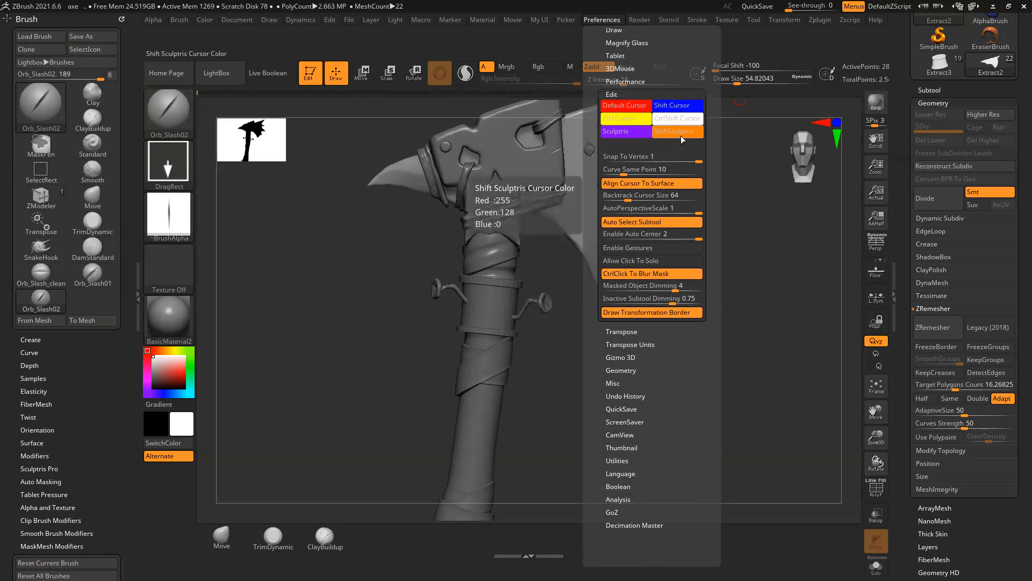
Step: Toggle Allow Click To Solo on and back off, then look through the Dynamics menu
{"action": "left_click", "coordinate": [625, 262]}
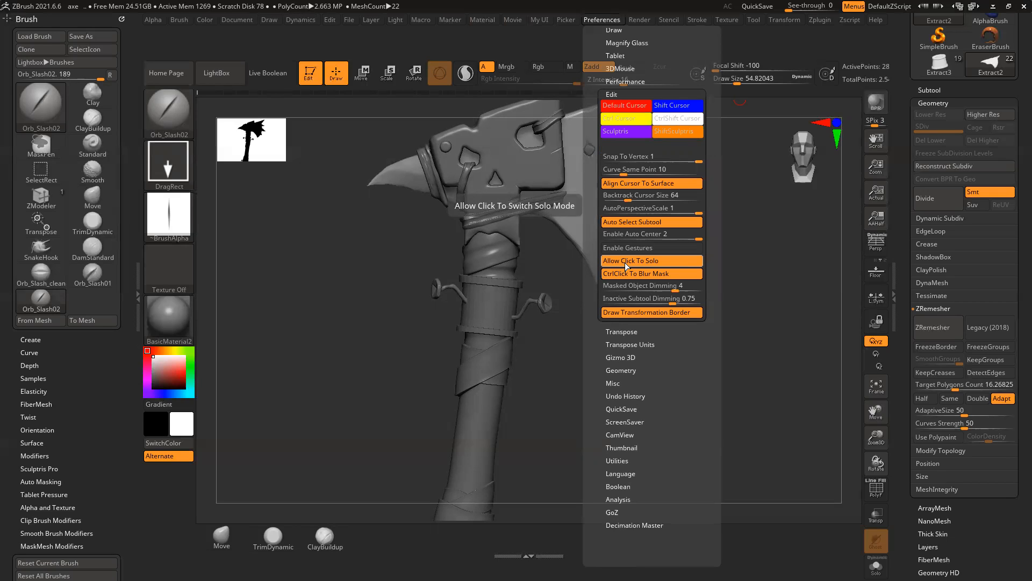
{"action": "left_click", "coordinate": [644, 262]}
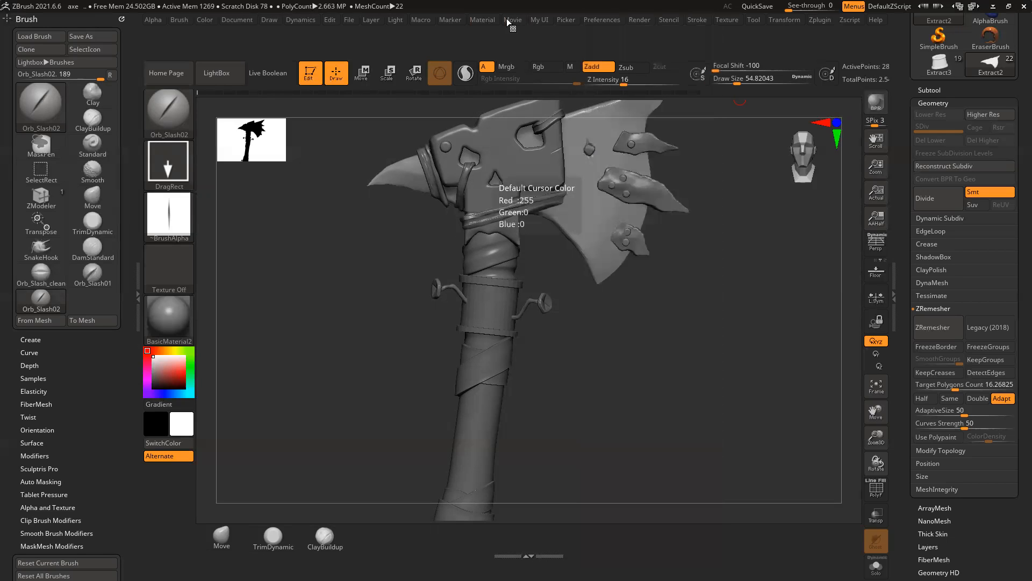
{"action": "left_click", "coordinate": [298, 19]}
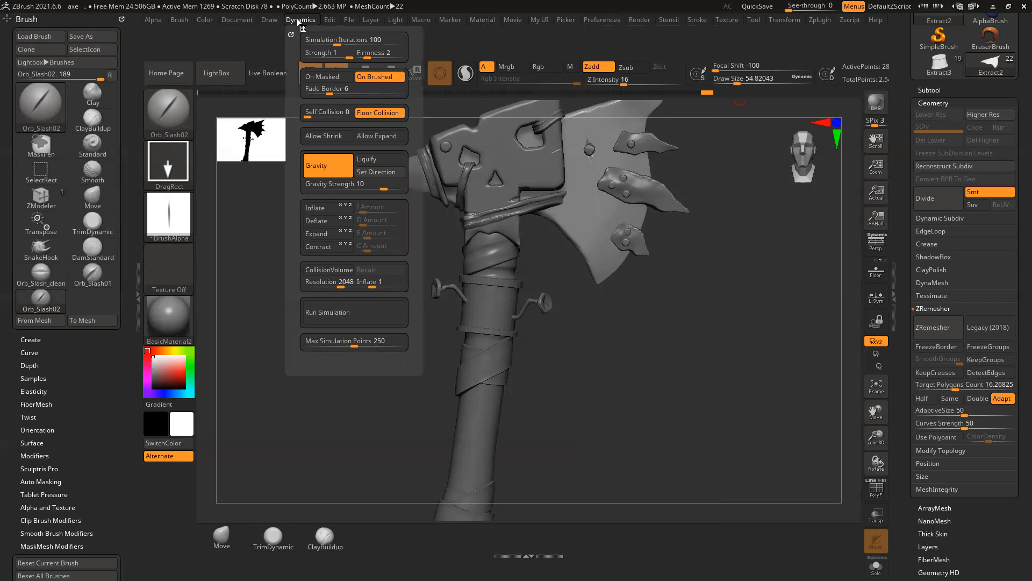
{"action": "mouse_move", "coordinate": [377, 20]}
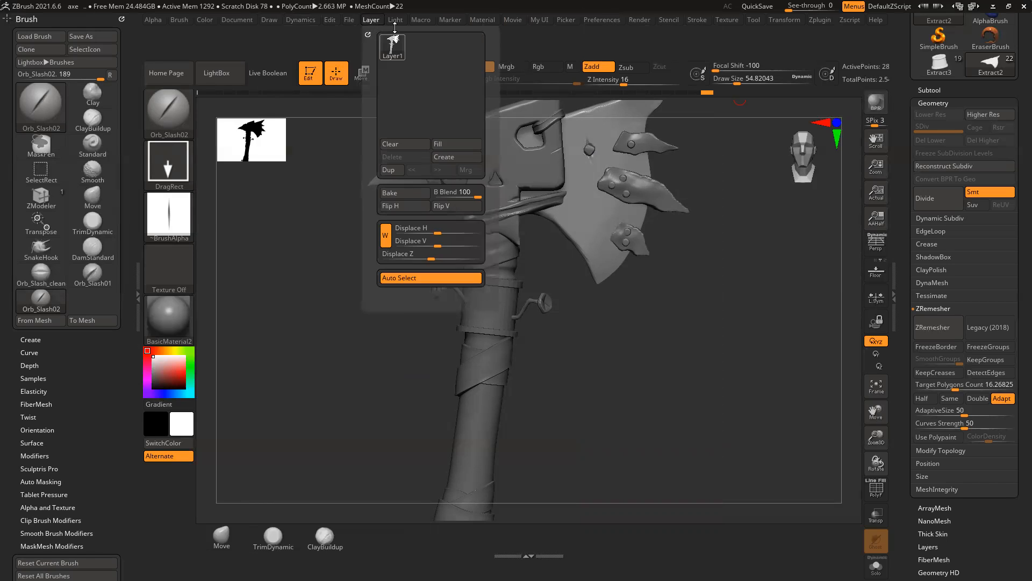
Step: Remove the Brush palette from the left tray, leaving it empty
{"action": "key", "text": "ctrl"}
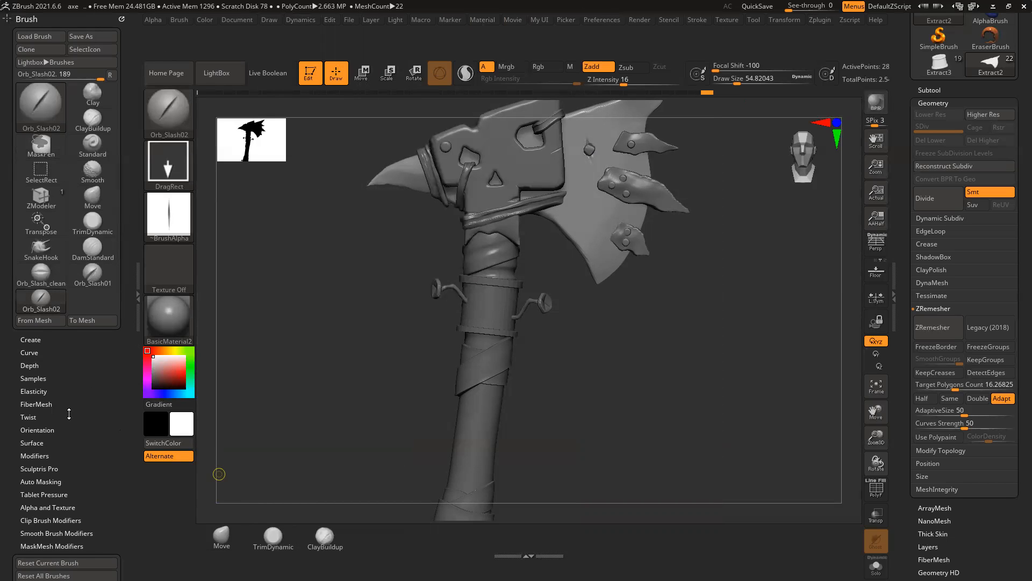
{"action": "left_click_drag", "start_coordinate": [85, 417], "coordinate": [129, 161]}
{"action": "left_click_drag", "start_coordinate": [132, 85], "coordinate": [129, 177]}
{"action": "left_click", "coordinate": [122, 19]}
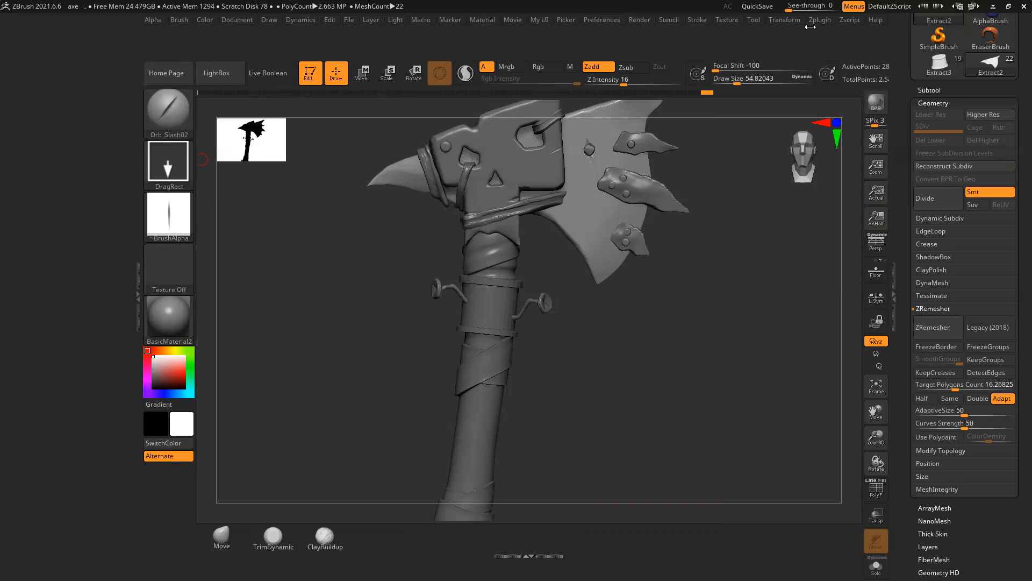
Step: Dock Zplugin in the left tray and add SubTool Master's Mirror to the bottom shelf
{"action": "left_click", "coordinate": [819, 20]}
{"action": "left_click_drag", "start_coordinate": [816, 36], "coordinate": [72, 67]}
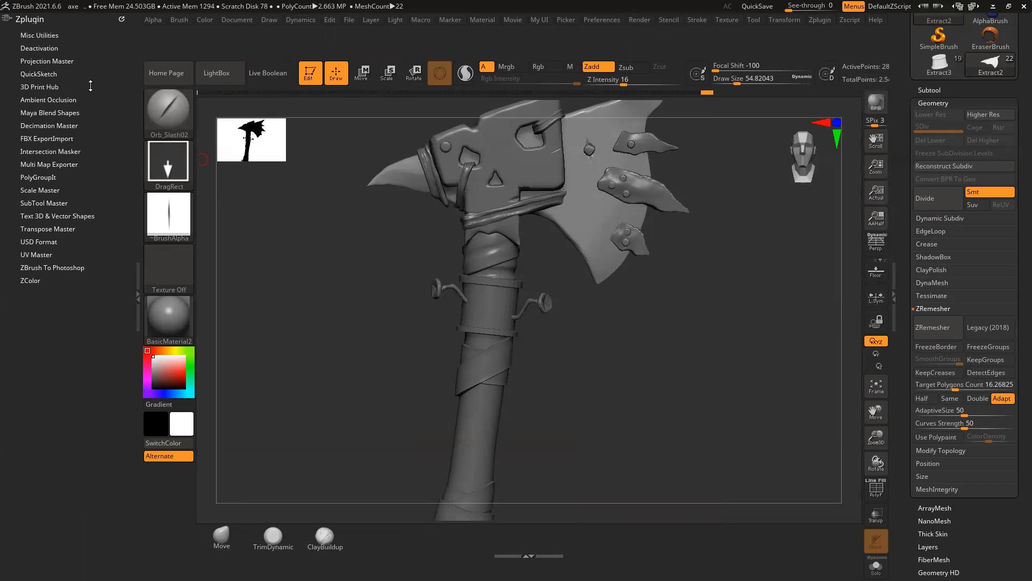
{"action": "left_click", "coordinate": [55, 203]}
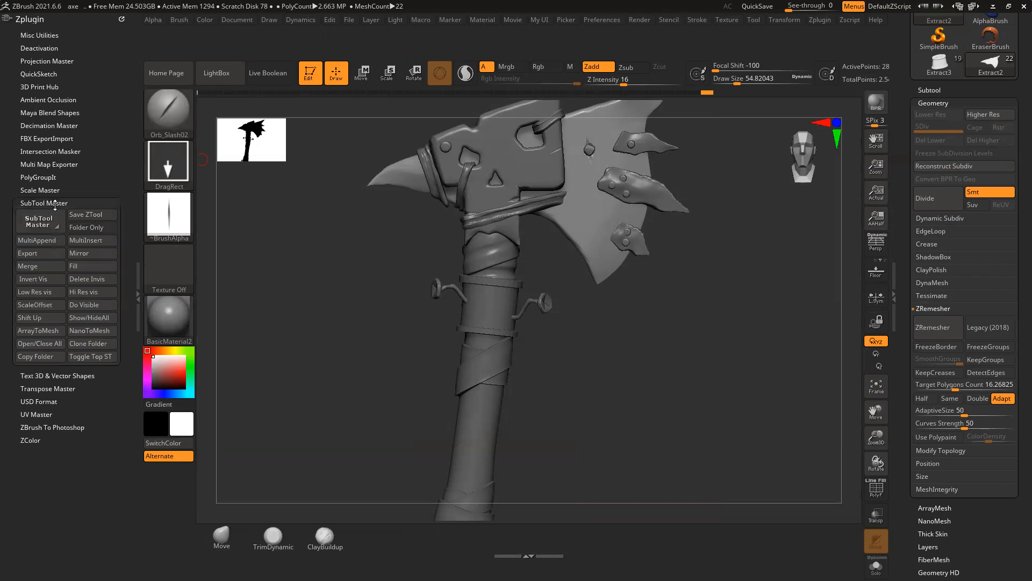
{"action": "left_click", "coordinate": [82, 257]}
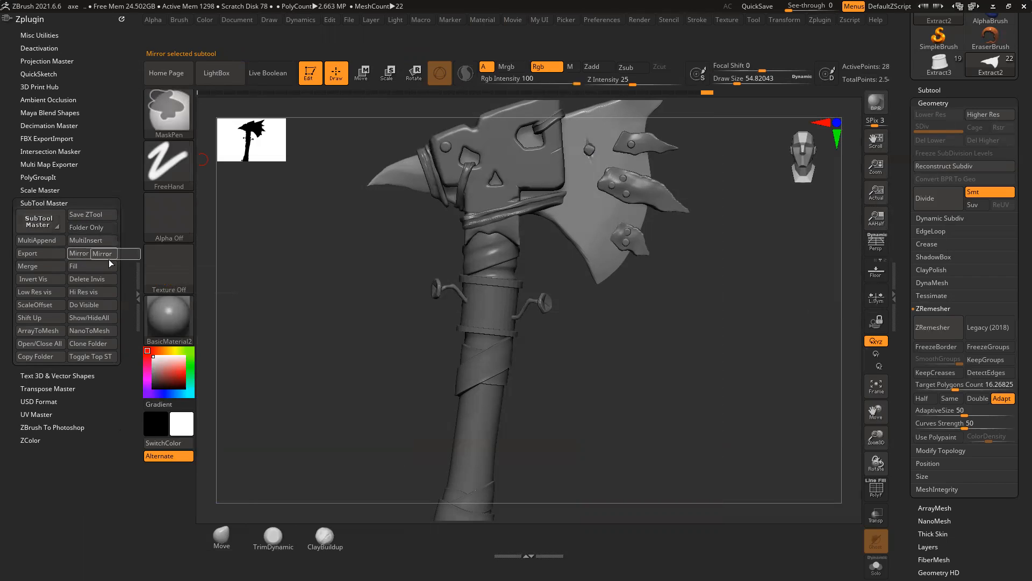
{"action": "left_click_drag", "start_coordinate": [294, 445], "coordinate": [359, 534], "text": "ctrl+alt"}
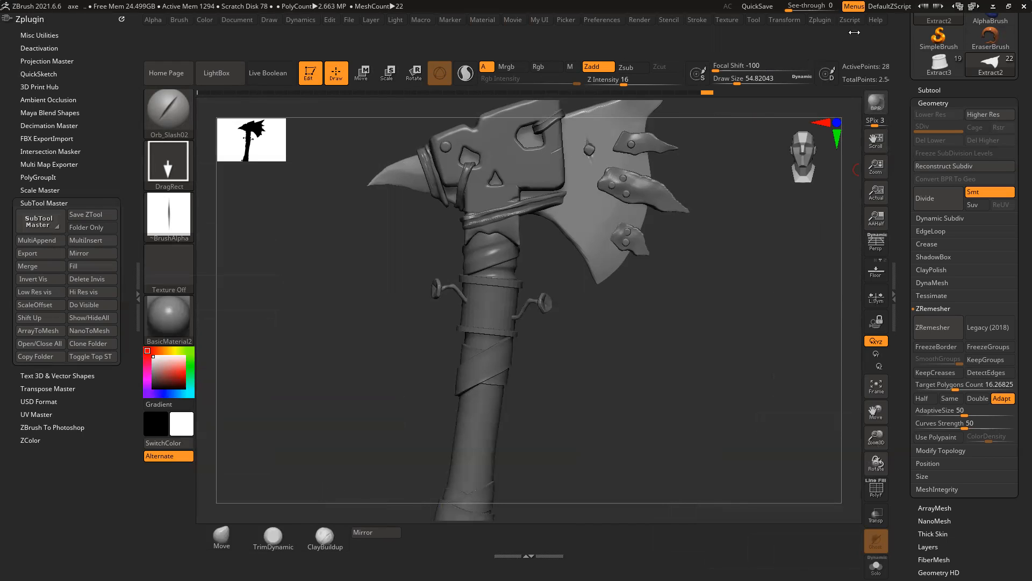
Step: Browse the Zplugin list and other top menus
{"action": "left_click", "coordinate": [811, 20]}
{"action": "mouse_move", "coordinate": [795, 18]}
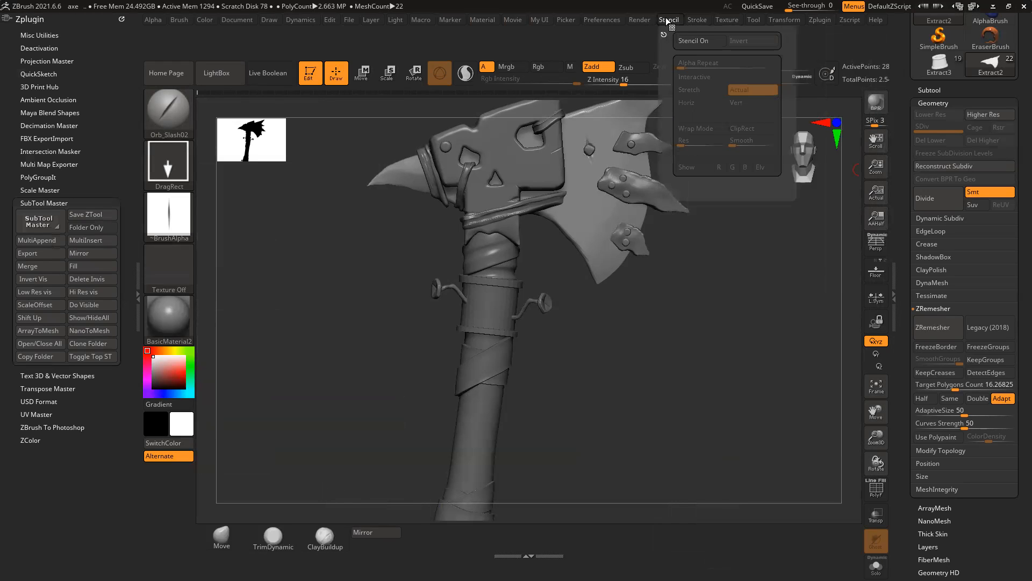
{"action": "mouse_move", "coordinate": [608, 20]}
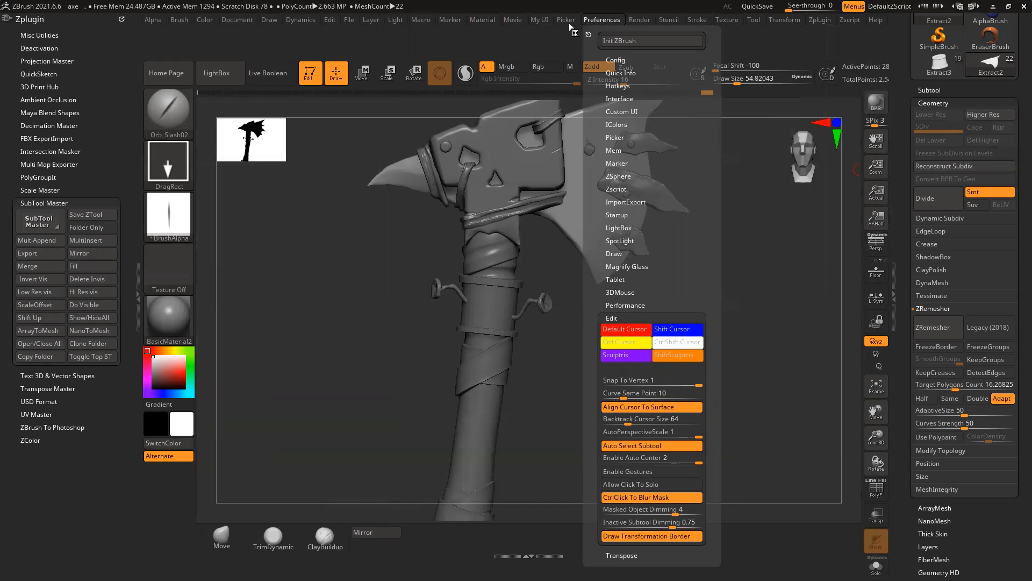
{"action": "mouse_move", "coordinate": [483, 21]}
{"action": "mouse_move", "coordinate": [520, 23]}
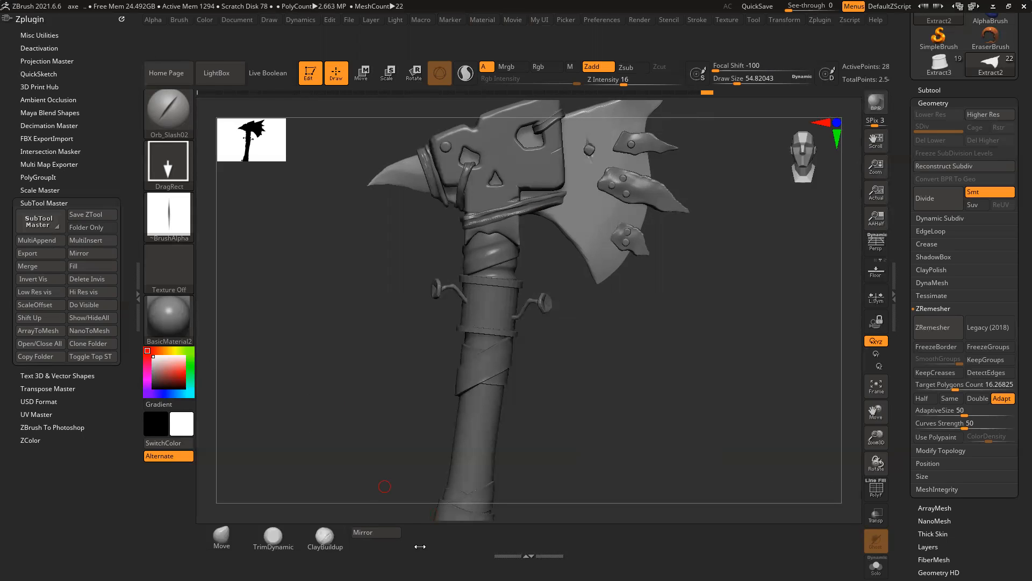
Step: Add UV Master's Unwrap command to the bottom shelf beside Mirror
{"action": "left_click", "coordinate": [35, 414]}
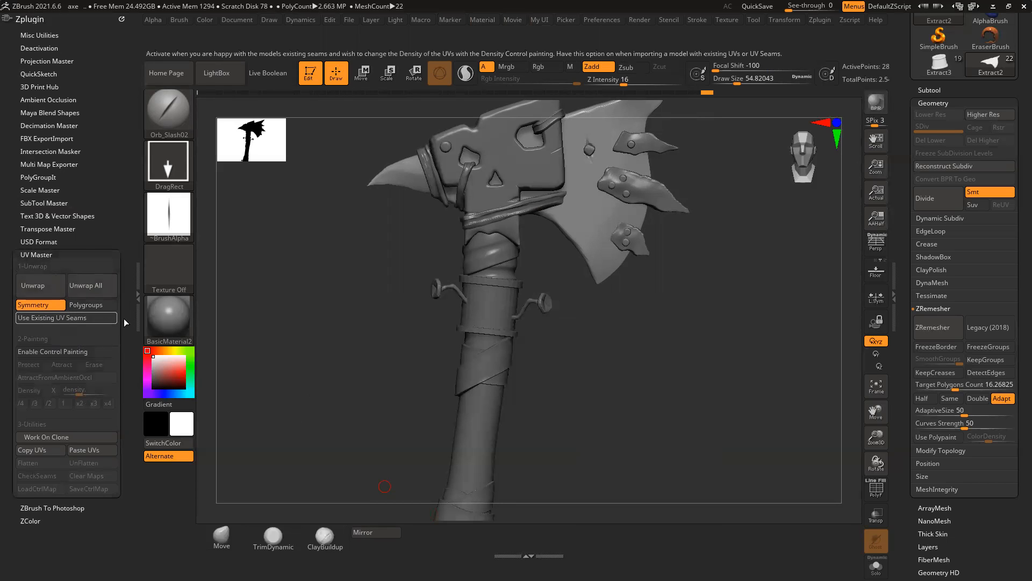
{"action": "left_click", "coordinate": [41, 287]}
{"action": "mouse_move", "coordinate": [41, 288]}
{"action": "left_mouse_down", "text": "ctrl+alt"}
{"action": "mouse_move", "coordinate": [232, 455]}
{"action": "mouse_move", "coordinate": [375, 548]}
{"action": "mouse_move", "coordinate": [425, 543]}
{"action": "left_mouse_up", "text": "ctrl+alt"}
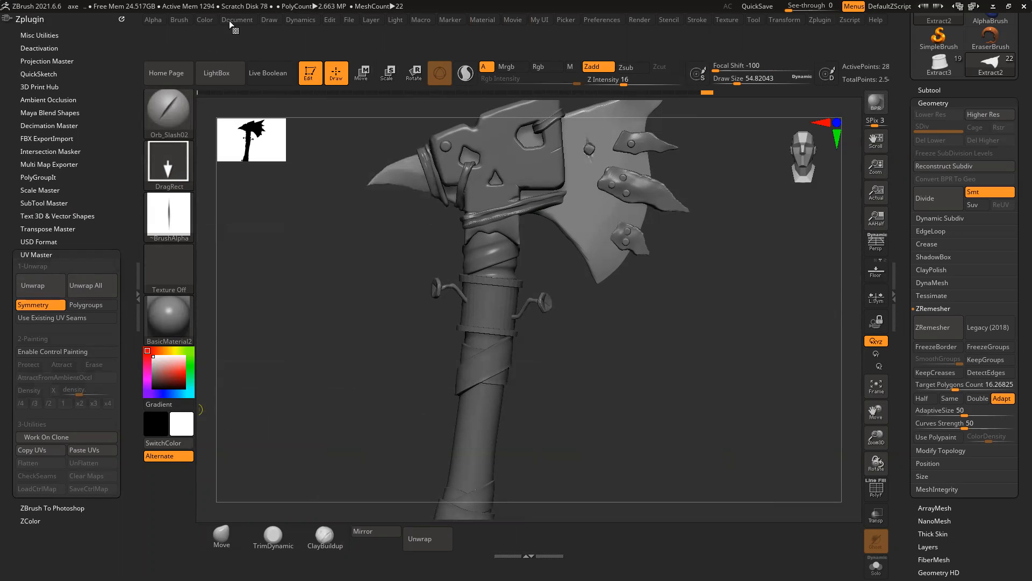
Step: Clear the Zplugin palette out of the left tray
{"action": "left_click", "coordinate": [205, 20]}
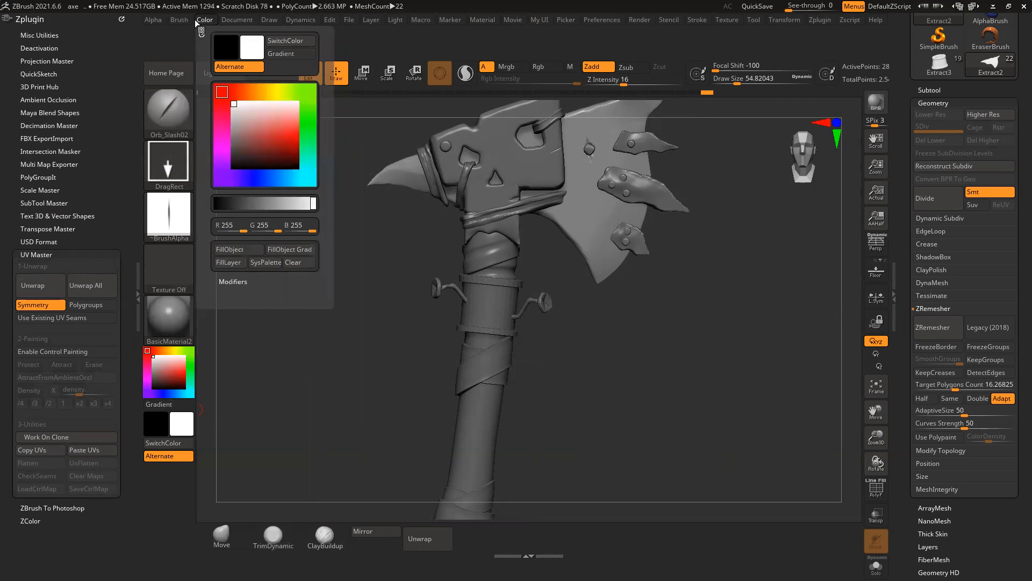
{"action": "mouse_move", "coordinate": [232, 23]}
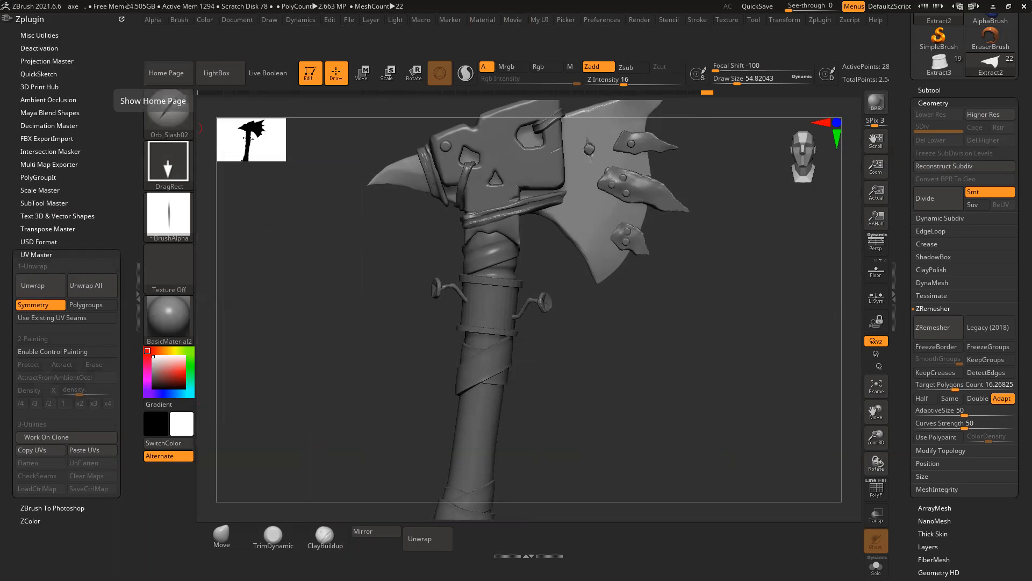
{"action": "left_click", "coordinate": [121, 19]}
Step: Dock the Document palette in the left tray
{"action": "left_click", "coordinate": [247, 22]}
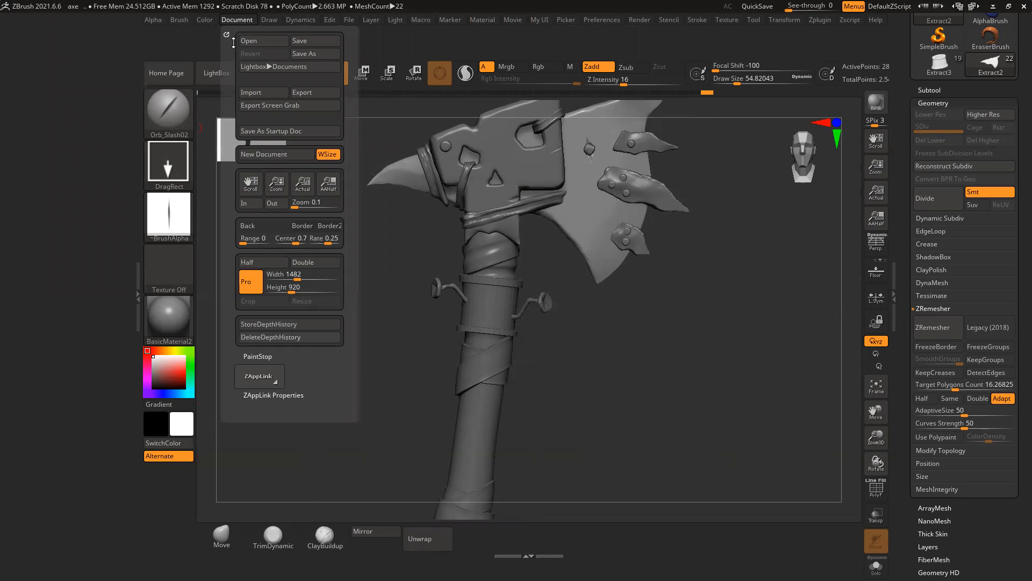
{"action": "left_click_drag", "start_coordinate": [226, 34], "coordinate": [80, 43]}
{"action": "key", "text": "ctrl"}
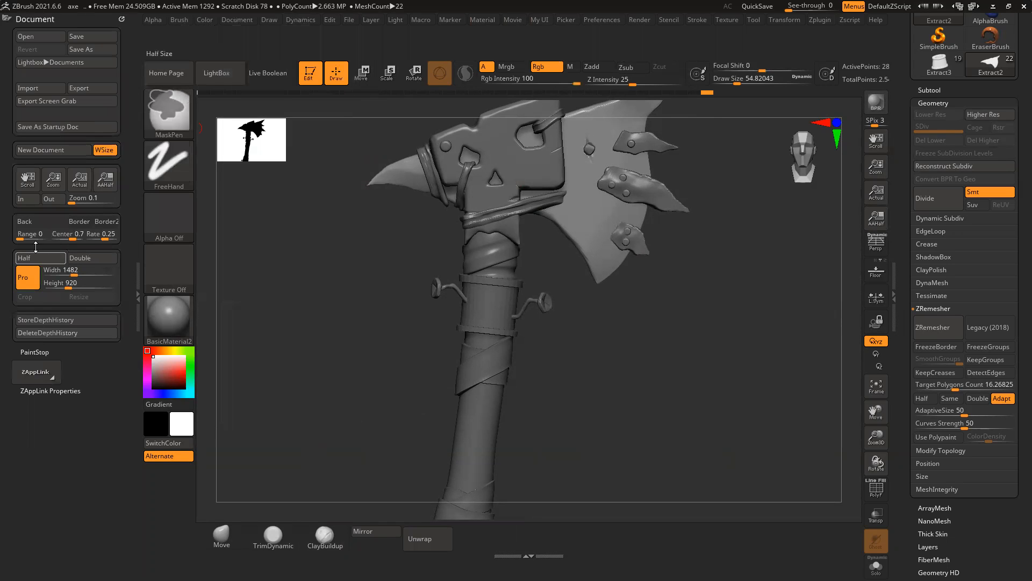
Step: Add the background Range slider under Mirror on the bottom shelf, then collapse the left tray
{"action": "left_click_drag", "start_coordinate": [30, 222], "coordinate": [384, 545]}
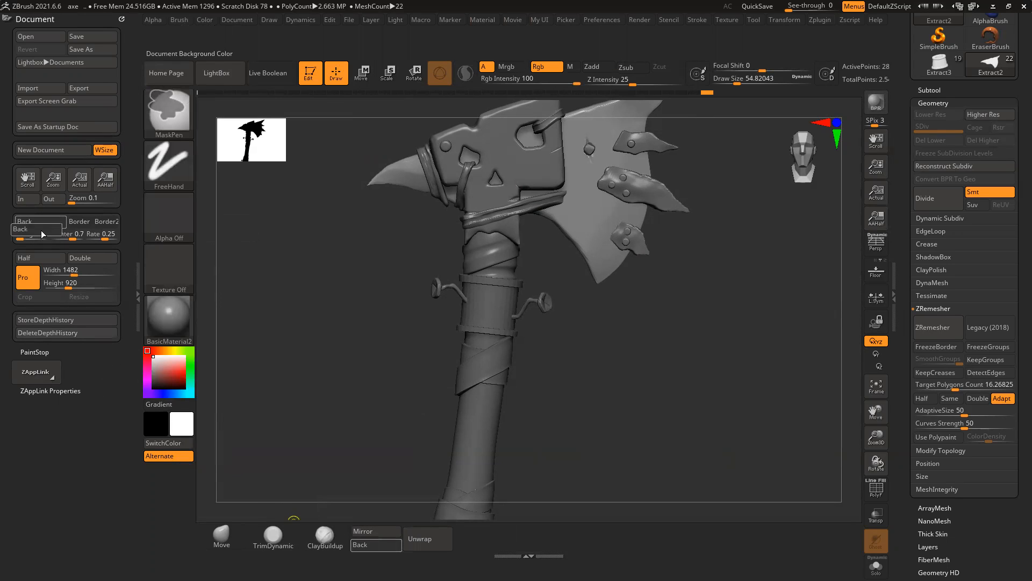
{"action": "left_click_drag", "start_coordinate": [375, 533], "coordinate": [370, 543], "text": "ctrl+alt"}
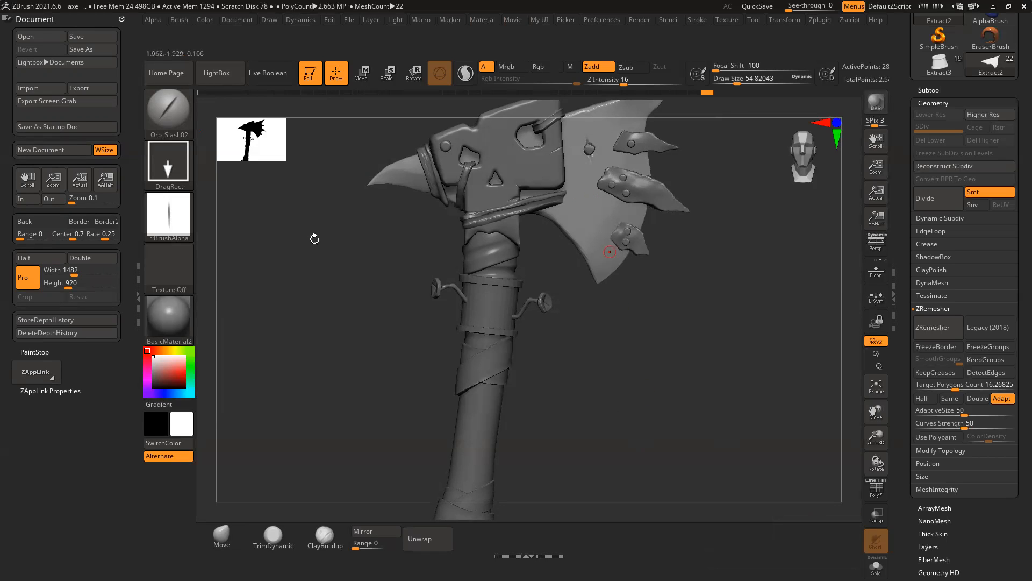
{"action": "left_click", "coordinate": [132, 277]}
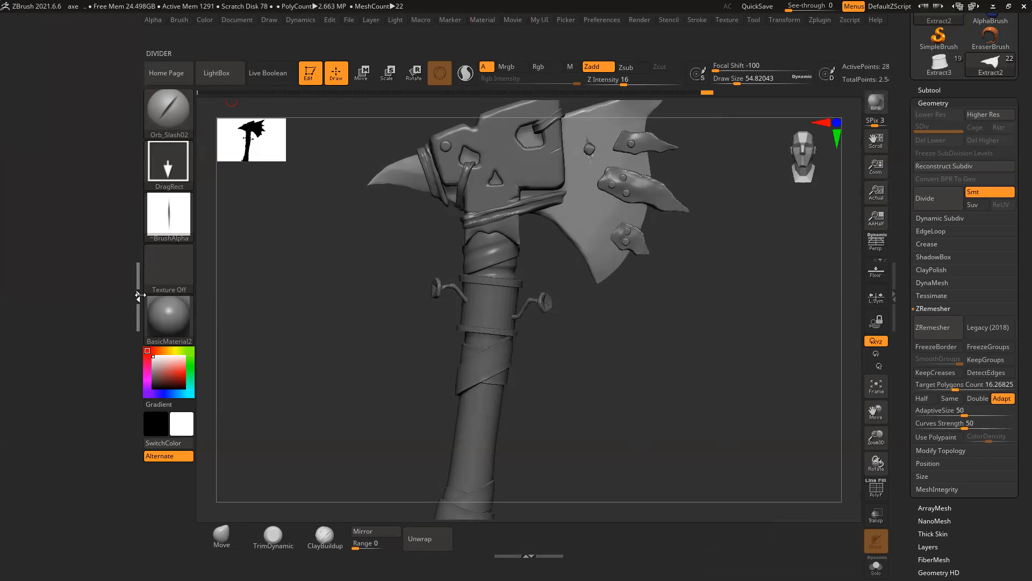
Step: Isolate the Extract4 spike subtool, then reveal all the axe's subtools and view it from the side
{"action": "left_click_drag", "start_coordinate": [729, 271], "coordinate": [594, 275]}
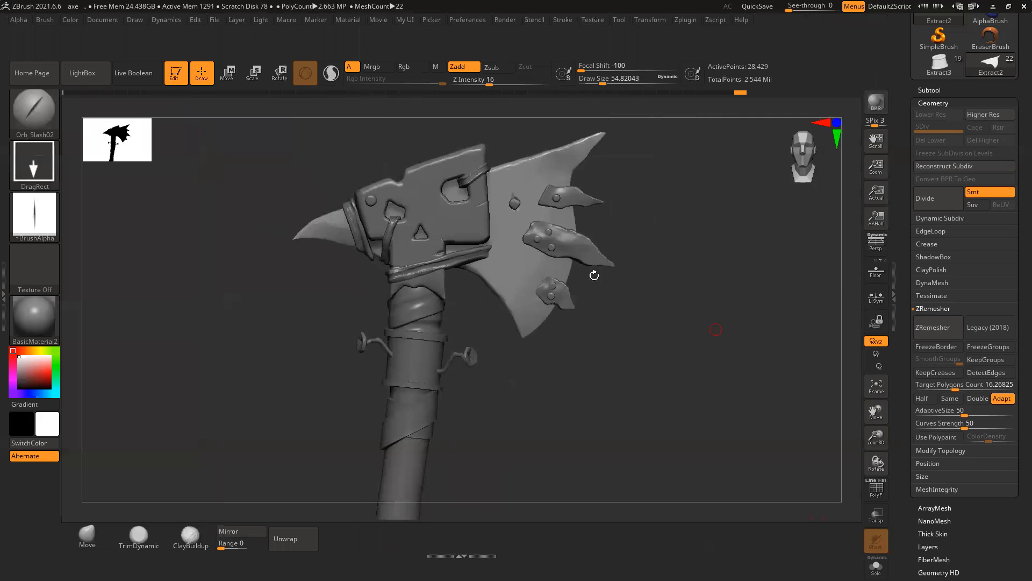
{"action": "left_click", "coordinate": [578, 248], "text": "alt"}
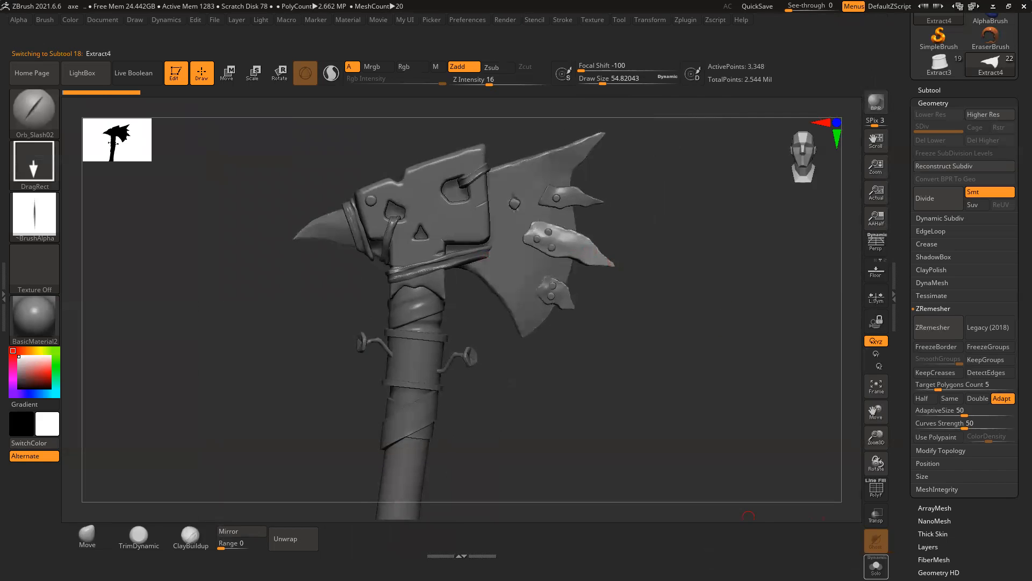
{"action": "left_click", "coordinate": [930, 89]}
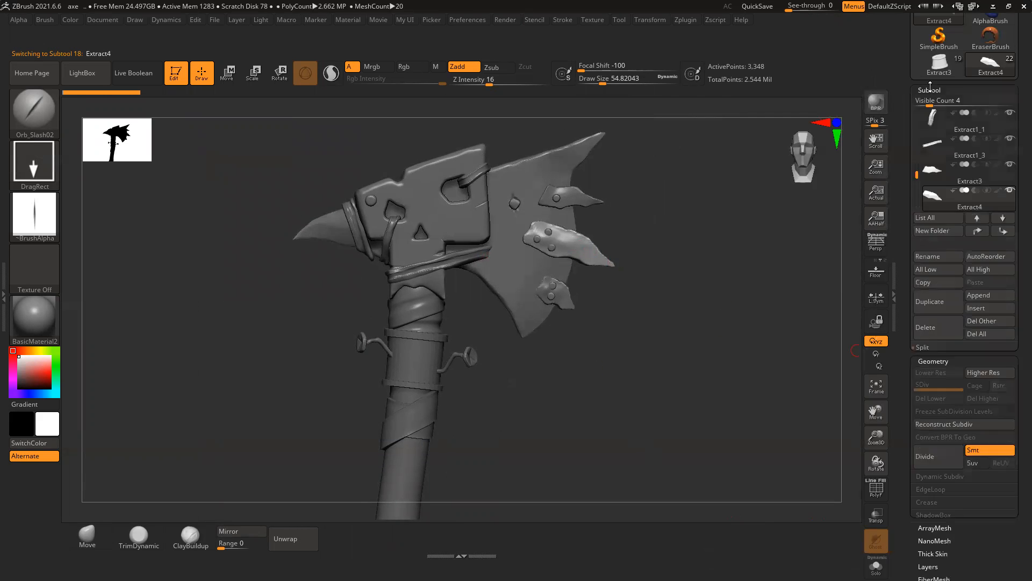
{"action": "key", "text": "shift"}
{"action": "left_click", "coordinate": [1010, 190], "text": "shift"}
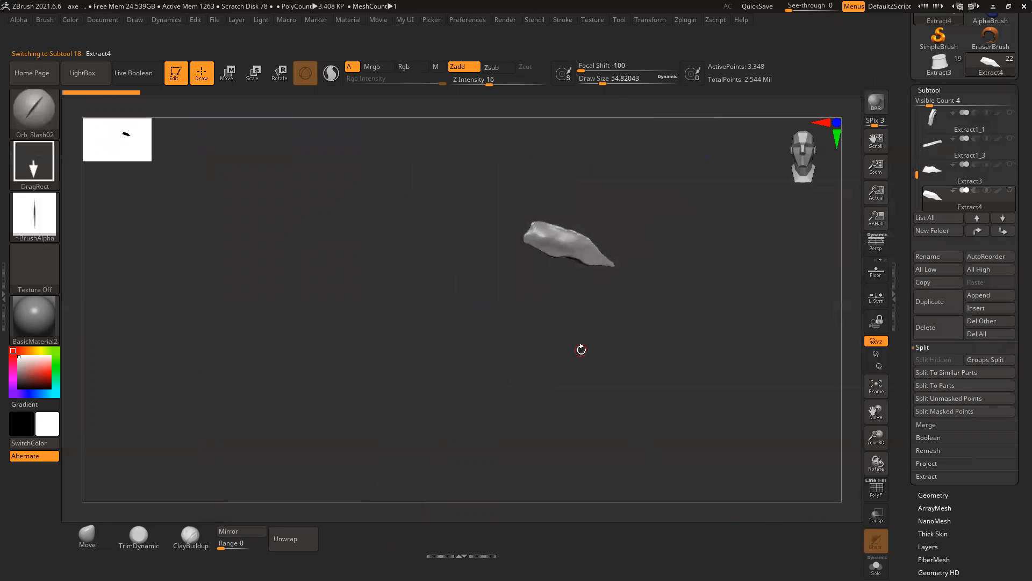
{"action": "key", "text": "shift"}
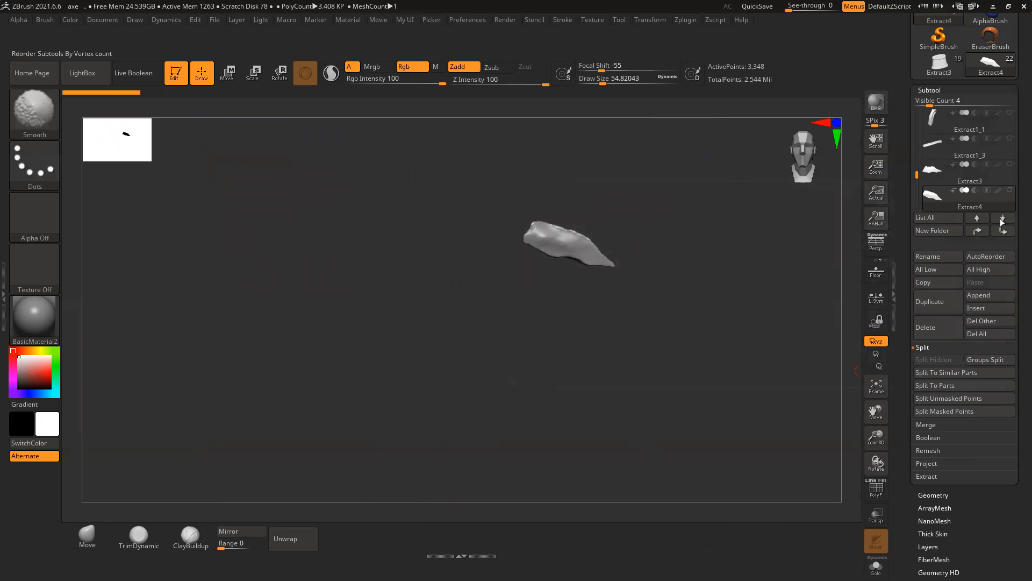
{"action": "left_click", "coordinate": [1011, 192], "text": "shift"}
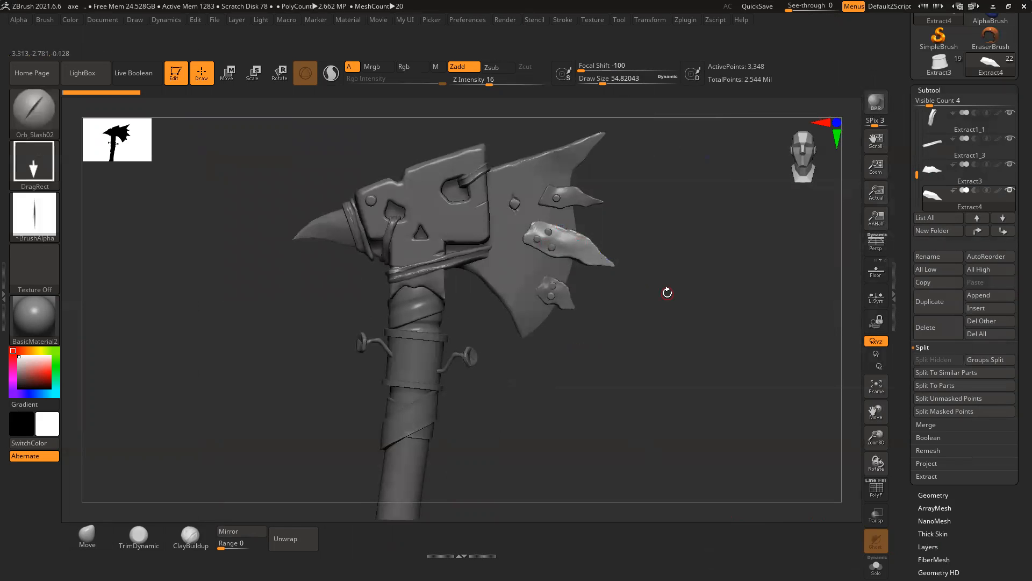
{"action": "left_click_drag", "start_coordinate": [738, 333], "coordinate": [772, 301]}
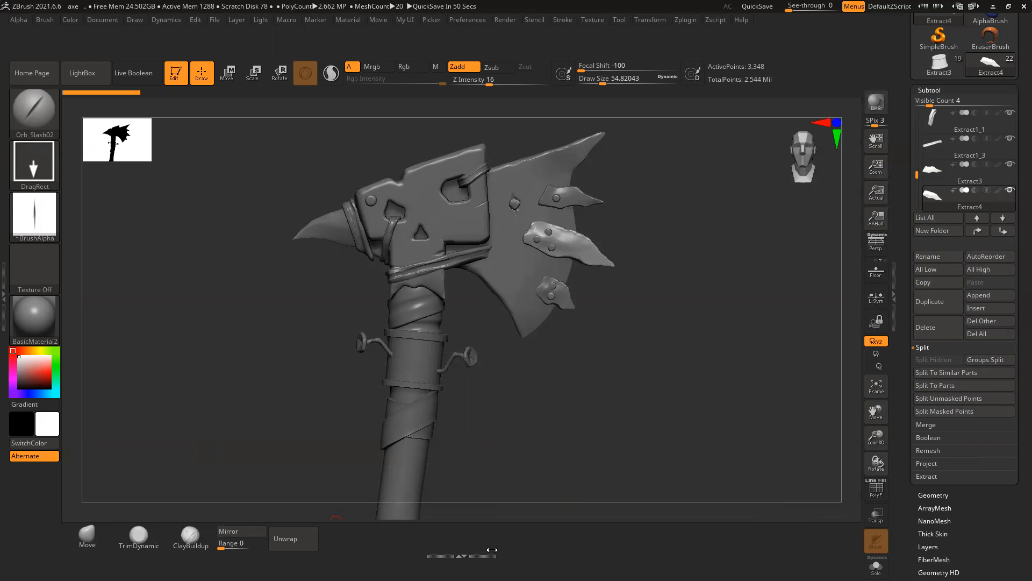
Step: Show the Preferences Config options and open the empty left tray
{"action": "left_click", "coordinate": [468, 19]}
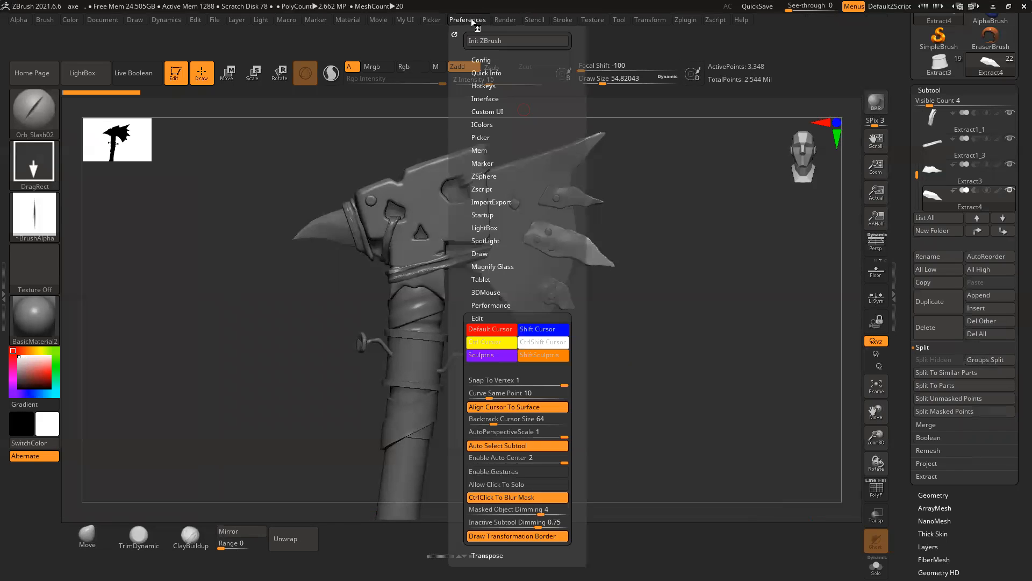
{"action": "left_click", "coordinate": [481, 54]}
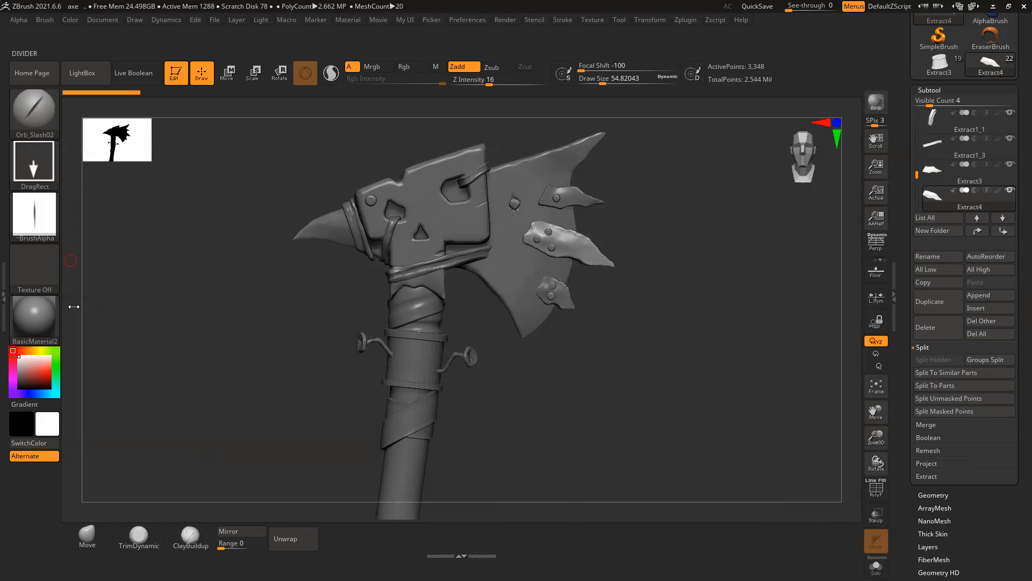
{"action": "left_click", "coordinate": [6, 296]}
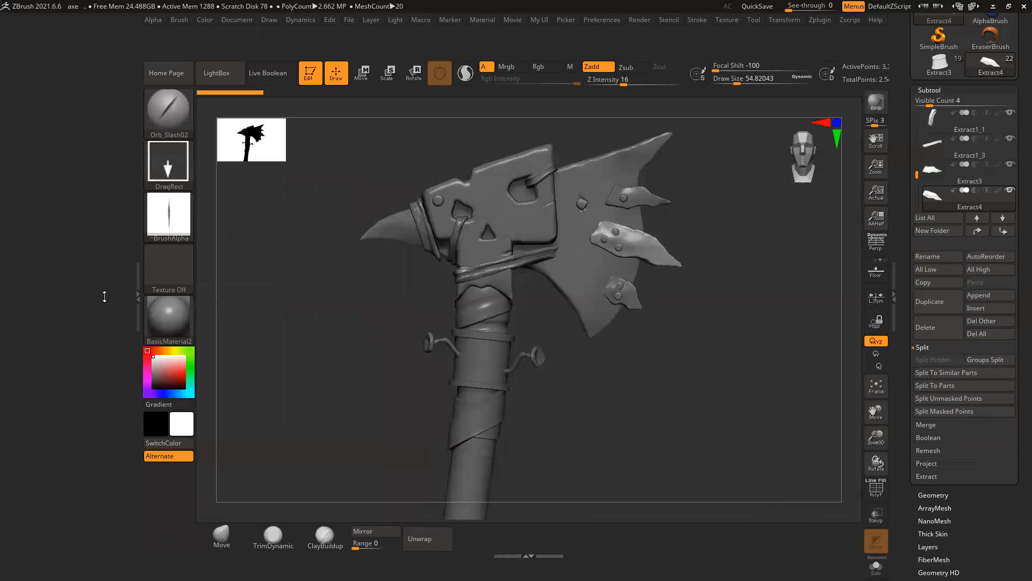
Step: Dock the Render palette in the left tray and collapse it to its title
{"action": "left_click", "coordinate": [485, 21]}
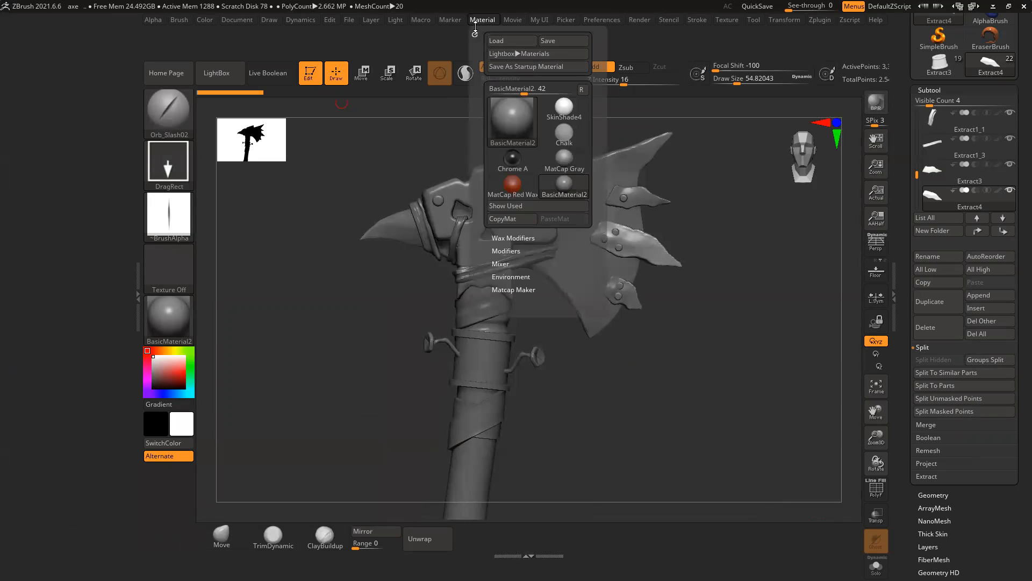
{"action": "left_click", "coordinate": [615, 23]}
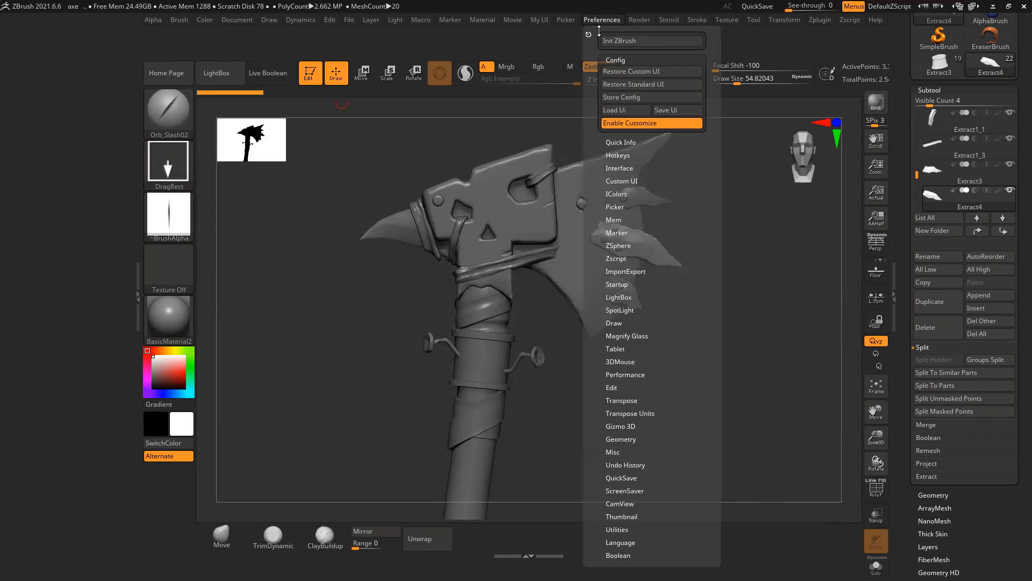
{"action": "left_click", "coordinate": [638, 17]}
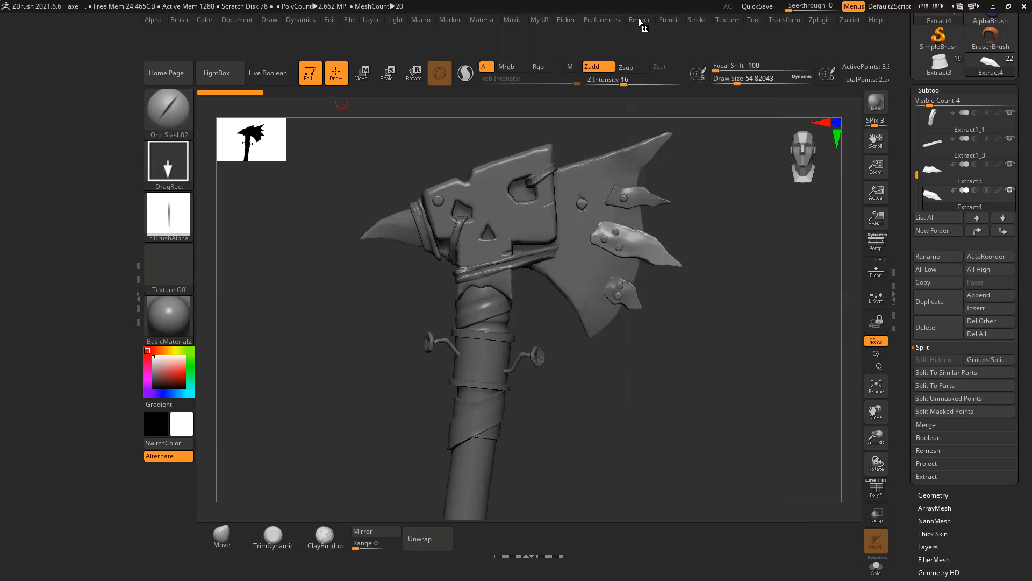
{"action": "left_click", "coordinate": [639, 20]}
{"action": "left_click_drag", "start_coordinate": [635, 32], "coordinate": [69, 62]}
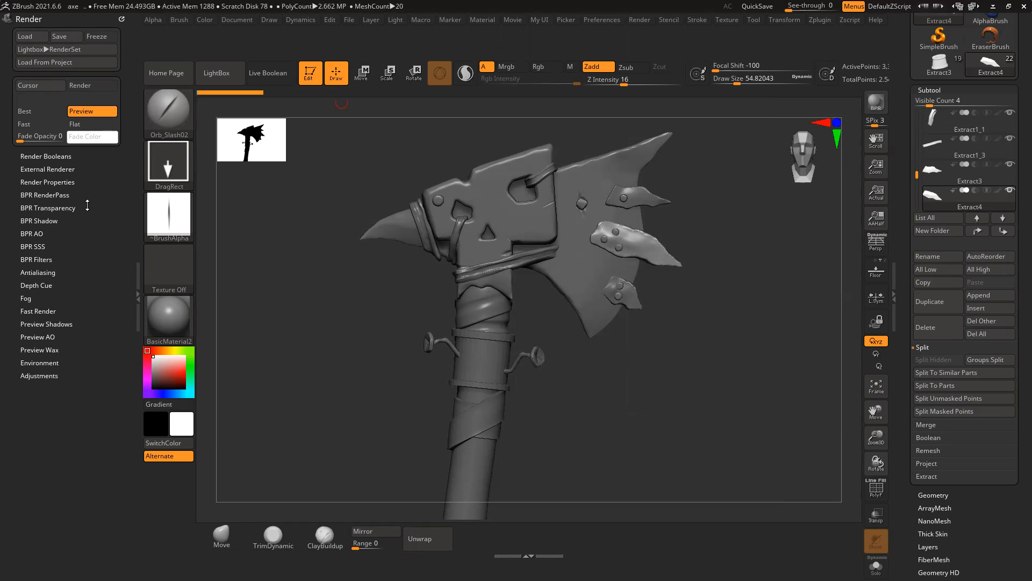
{"action": "left_click", "coordinate": [48, 156]}
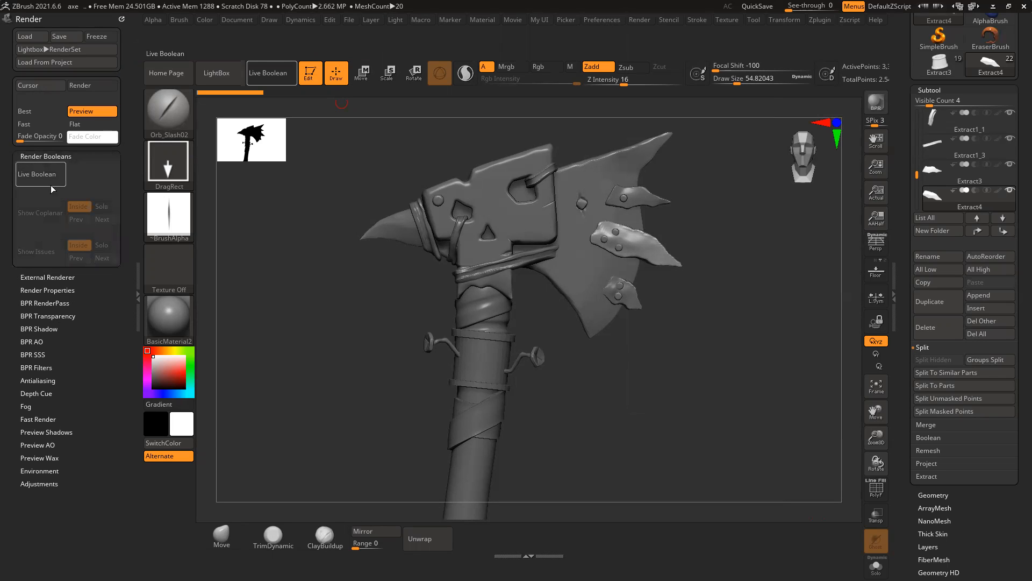
{"action": "left_click", "coordinate": [51, 157]}
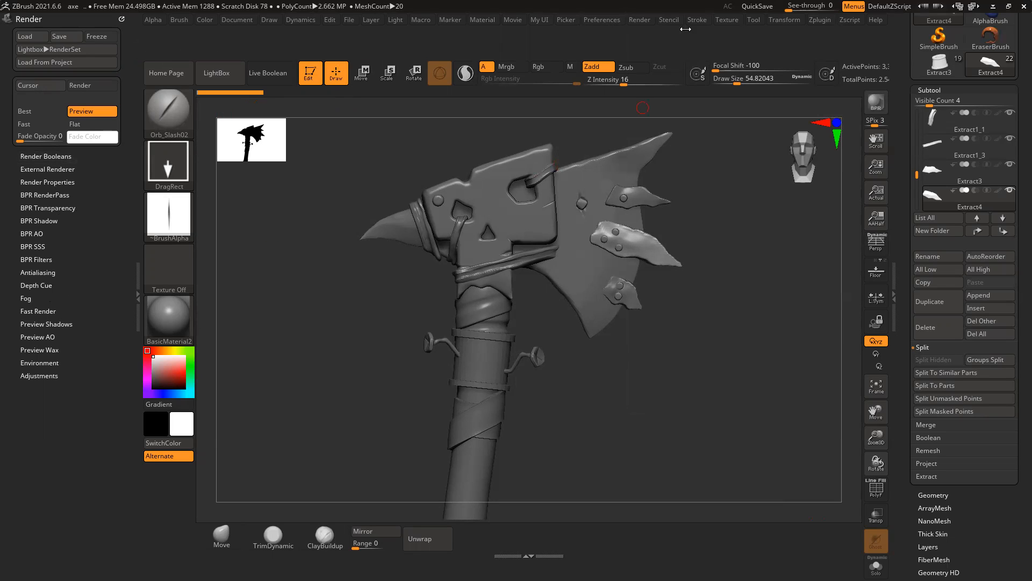
{"action": "left_click", "coordinate": [122, 20]}
Step: Dock the Stroke palette and copy its Curve Mode button onto the bottom shelf
{"action": "left_click", "coordinate": [698, 20]}
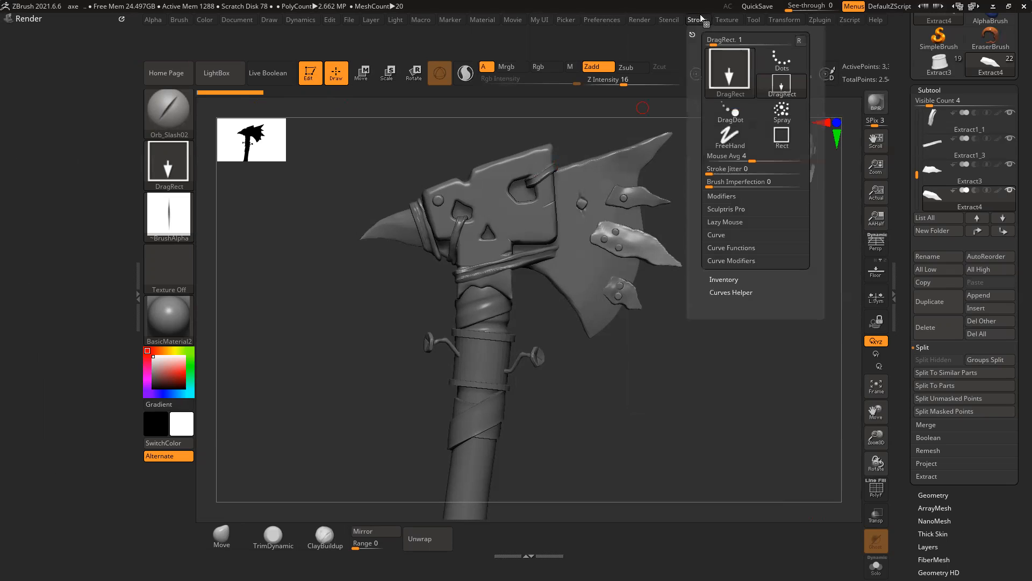
{"action": "left_click_drag", "start_coordinate": [690, 33], "coordinate": [56, 40]}
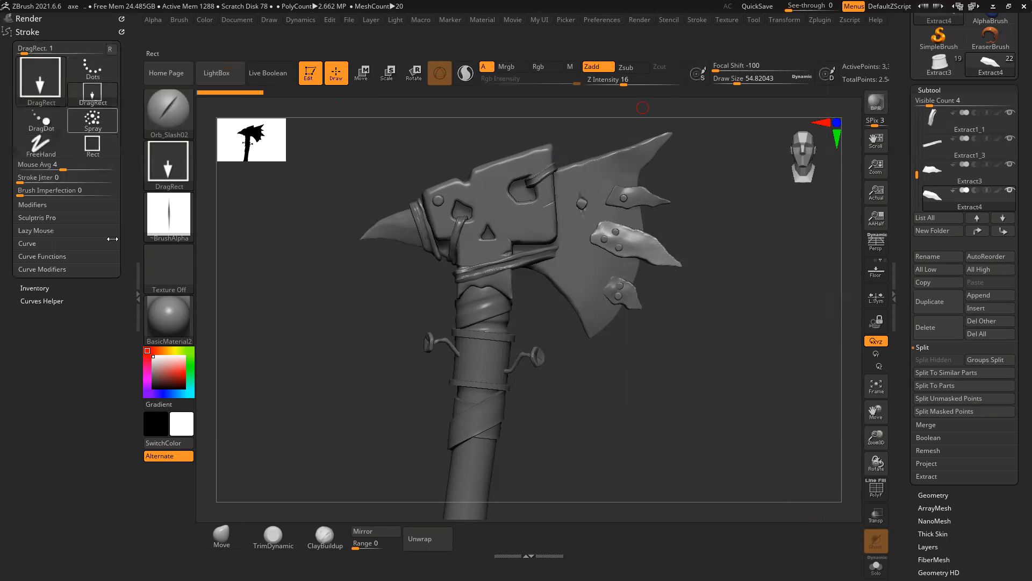
{"action": "left_click", "coordinate": [37, 243]}
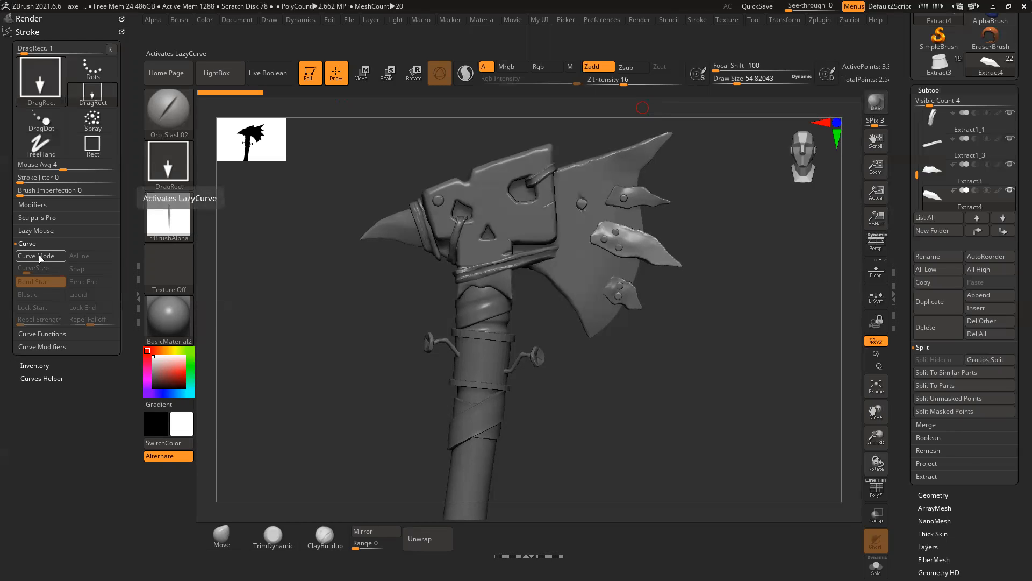
{"action": "key", "text": "ctrl"}
{"action": "mouse_move", "coordinate": [33, 254]}
{"action": "left_mouse_down", "text": "ctrl+alt"}
{"action": "mouse_move", "coordinate": [394, 429]}
{"action": "mouse_move", "coordinate": [468, 531]}
{"action": "mouse_move", "coordinate": [480, 532]}
{"action": "left_mouse_up", "text": "ctrl+alt"}
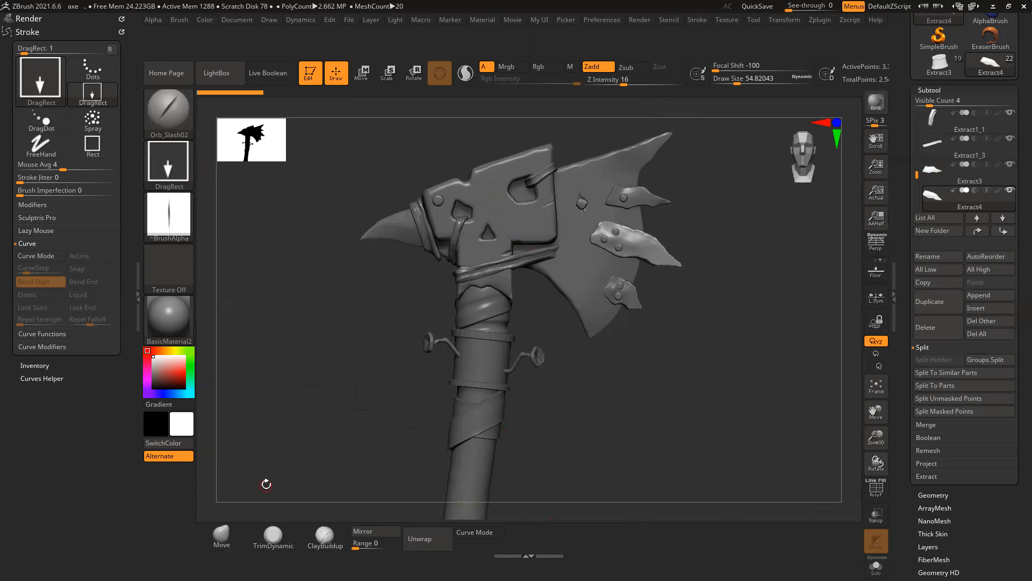
{"action": "key", "text": "ctrl"}
{"action": "mouse_move", "coordinate": [174, 458]}
{"action": "left_mouse_down", "text": "ctrl+alt"}
{"action": "mouse_move", "coordinate": [133, 456]}
{"action": "mouse_move", "coordinate": [66, 342]}
{"action": "mouse_move", "coordinate": [63, 318]}
{"action": "left_mouse_up", "text": "ctrl+alt"}
Step: Remove the Stroke palette, collapse Render, and close the left tray
{"action": "left_click", "coordinate": [122, 32]}
{"action": "left_click", "coordinate": [123, 19]}
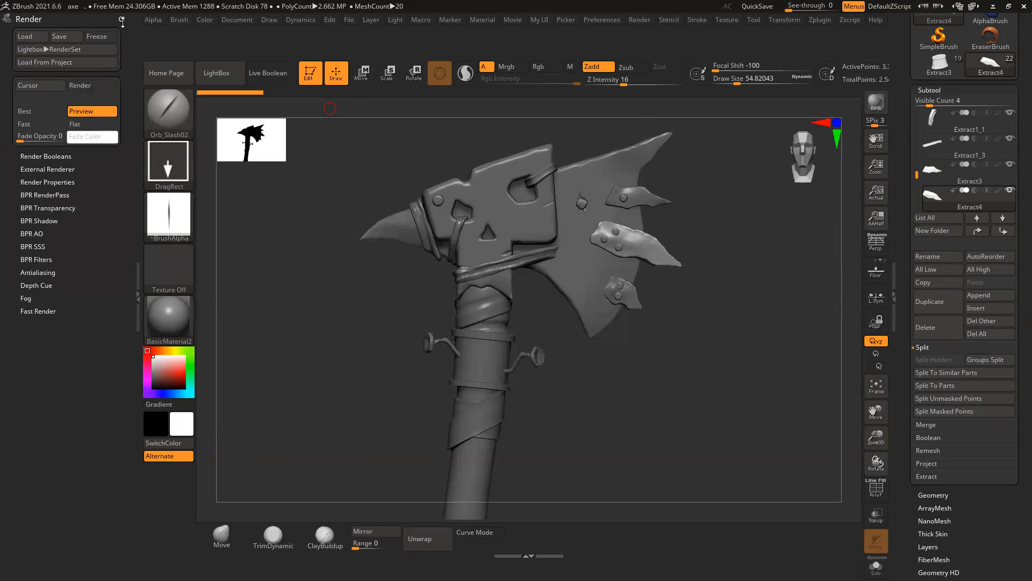
{"action": "left_click", "coordinate": [134, 297]}
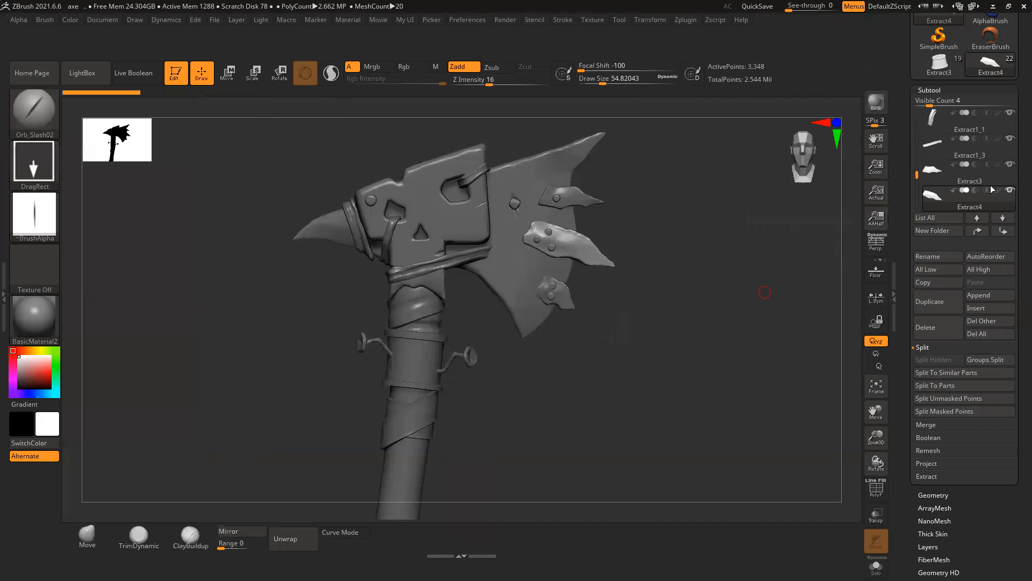
Step: Save the axe tool, replacing the existing axe file
{"action": "left_click_drag", "start_coordinate": [898, 54], "coordinate": [901, 213]}
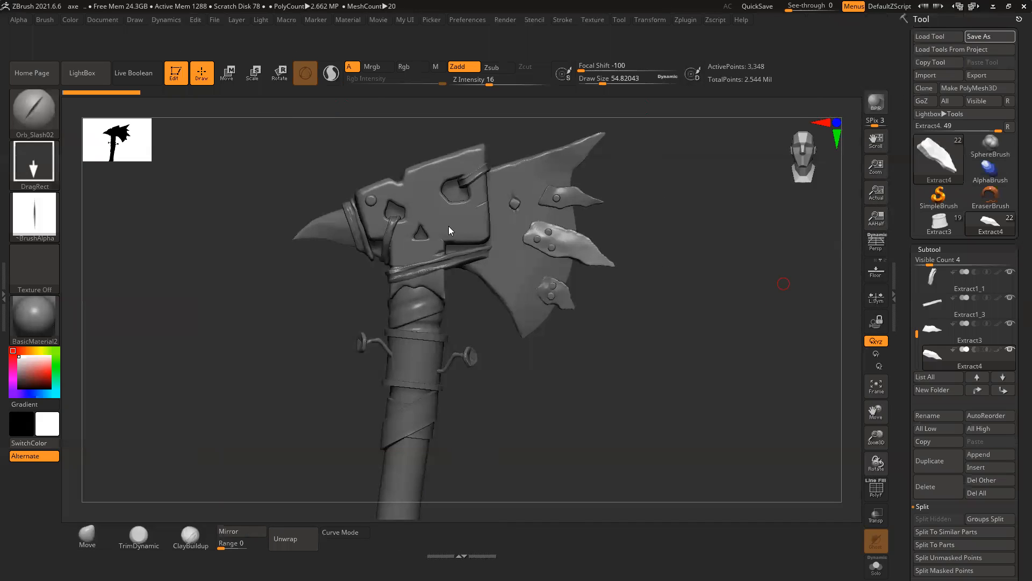
{"action": "key", "text": "ctrl+s"}
{"action": "left_click", "coordinate": [729, 349]}
{"action": "left_click", "coordinate": [545, 283]}
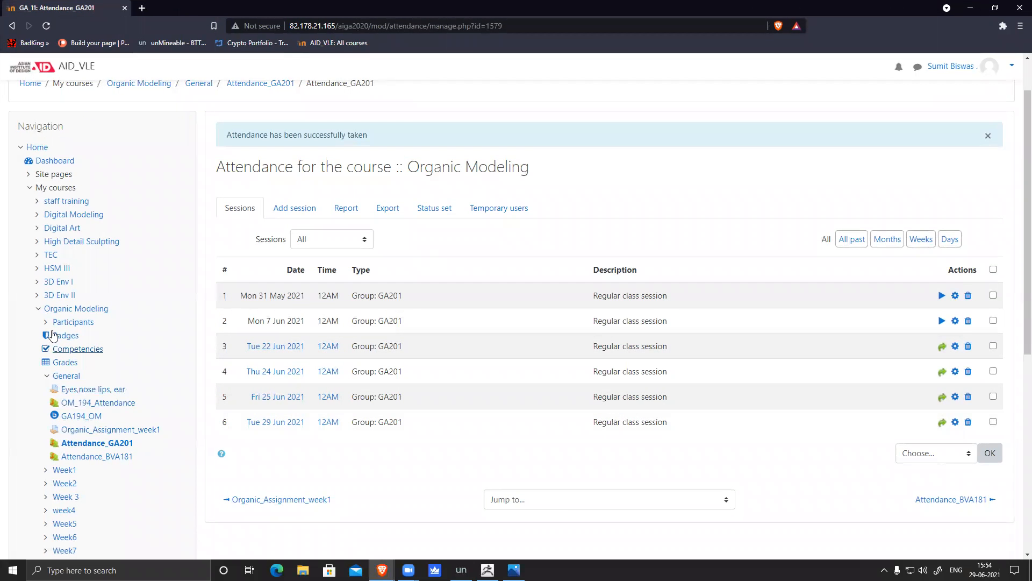
Step: Collapse Organic Modeling in navigation and open High Detail Sculpting's Attendance_GA212 activity
{"action": "left_click", "coordinate": [38, 308]}
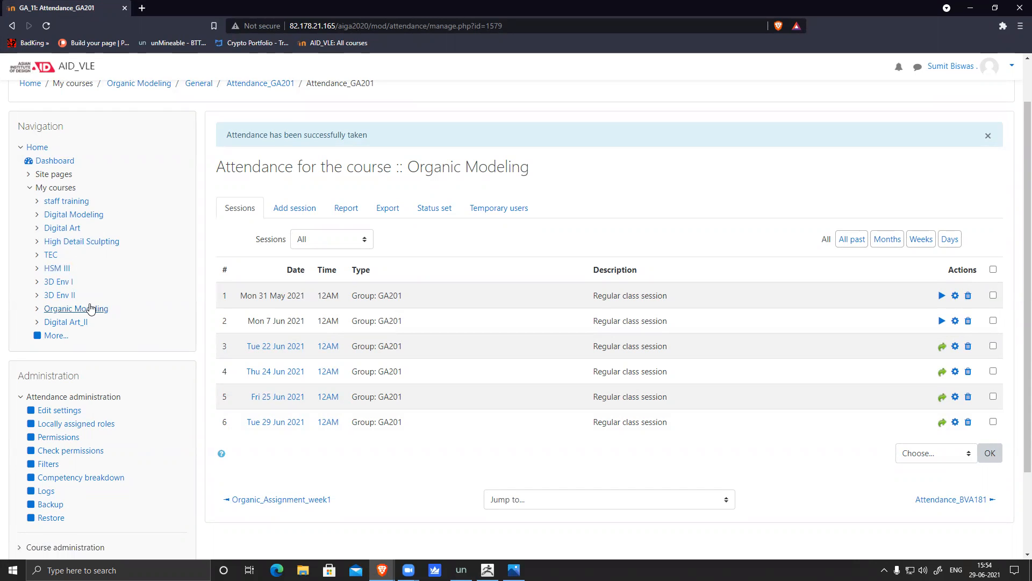
{"action": "left_click", "coordinate": [107, 242]}
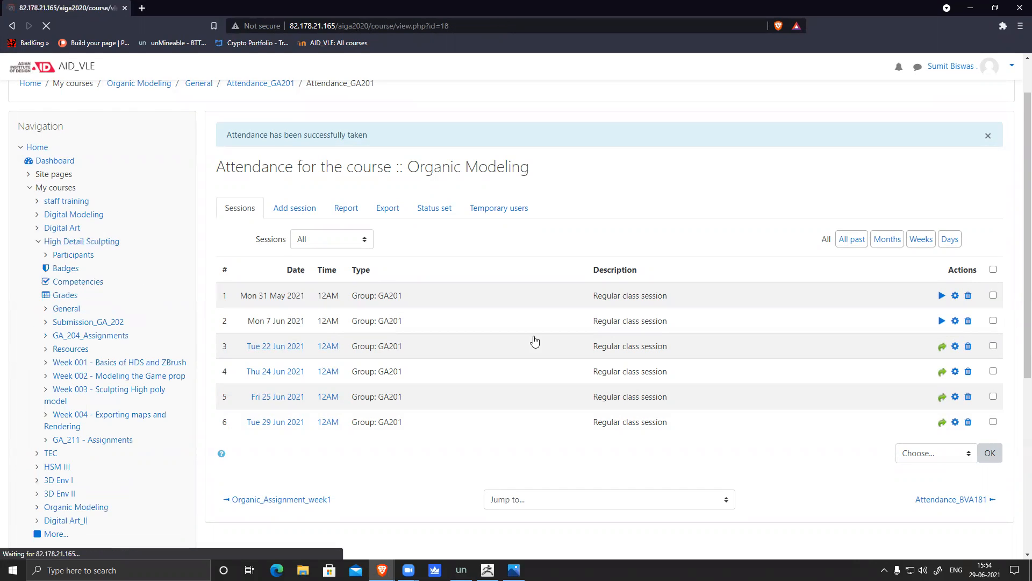
{"action": "left_click", "coordinate": [306, 329]}
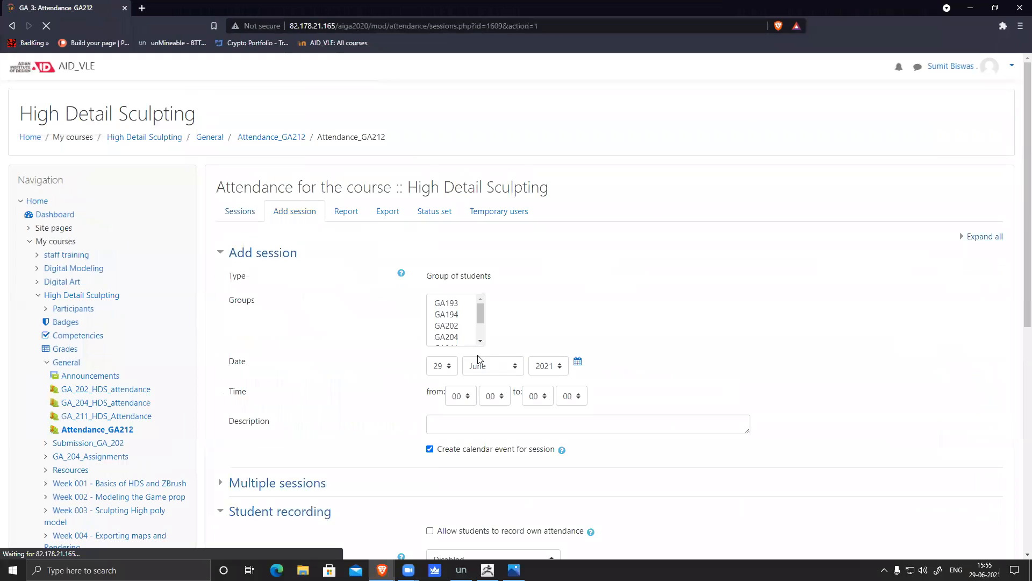
Step: Add a new attendance session for group GA212
{"action": "left_click_drag", "start_coordinate": [480, 312], "coordinate": [481, 326]}
{"action": "left_click", "coordinate": [450, 326]}
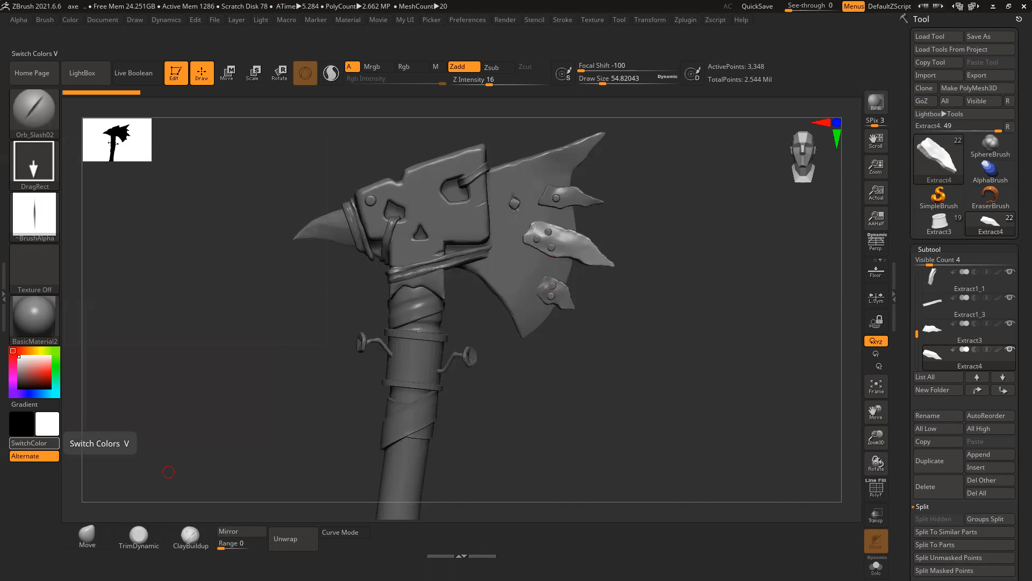
{"action": "key", "text": "alt+Tab"}
{"action": "scroll", "coordinate": [439, 323], "scroll_direction": "down", "scroll_amount": 4}
{"action": "left_click", "coordinate": [448, 420]}
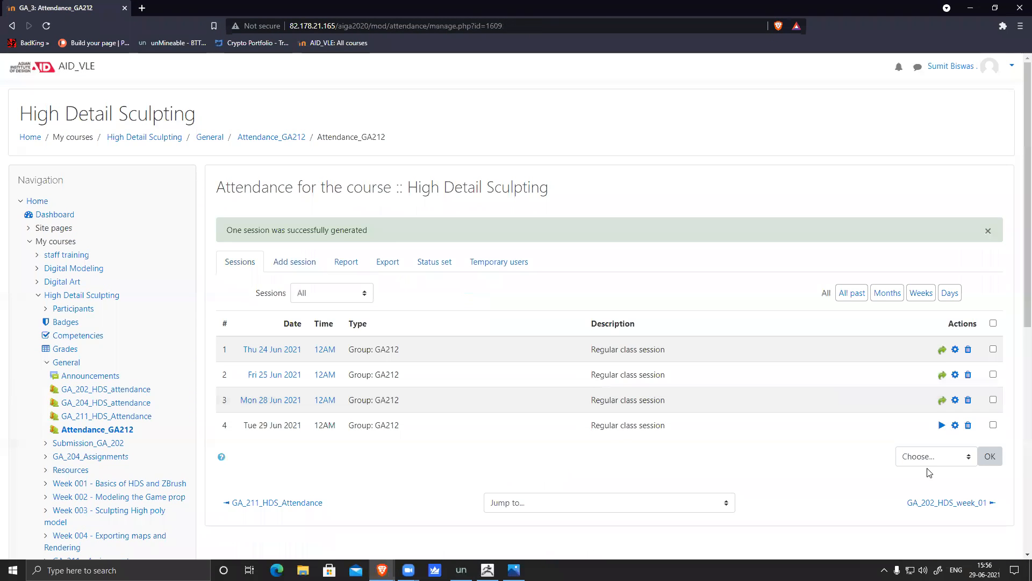
Step: For the 29 June session, mark everyone Present except the second student Absent and save
{"action": "left_click", "coordinate": [942, 425]}
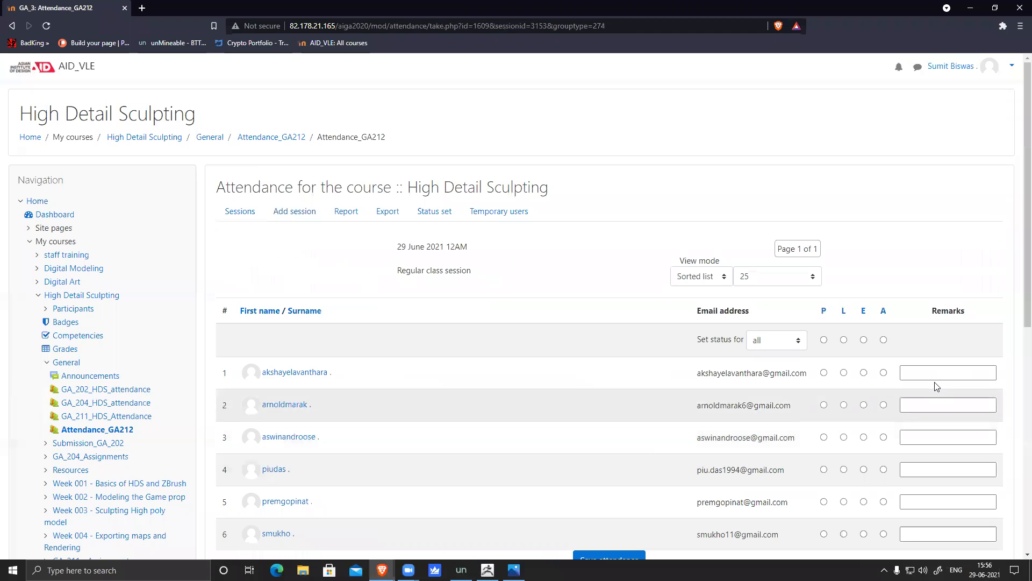
{"action": "left_click", "coordinate": [824, 340]}
{"action": "scroll", "coordinate": [511, 386], "scroll_direction": "down", "scroll_amount": 2}
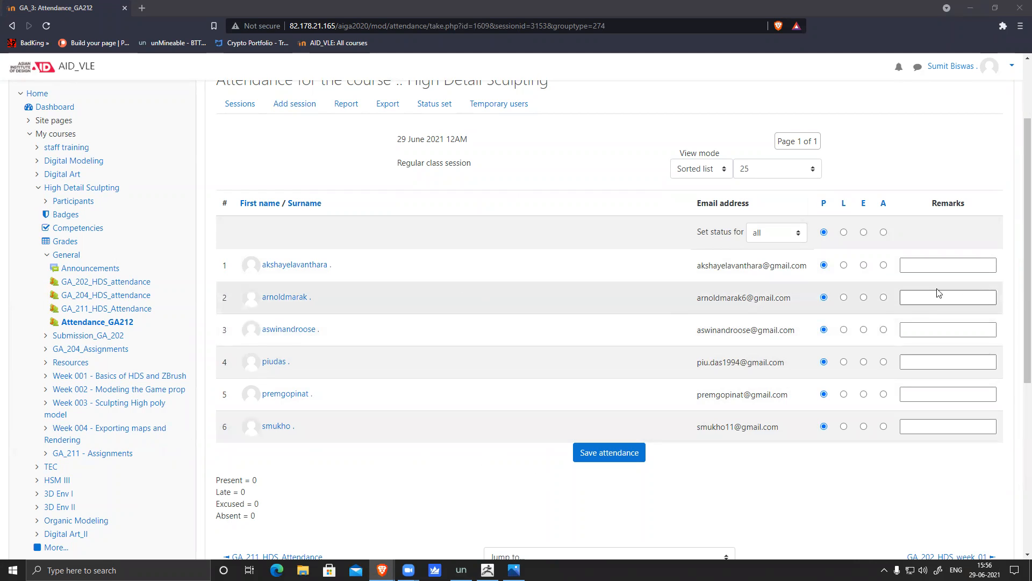
{"action": "left_click", "coordinate": [883, 297]}
{"action": "left_click", "coordinate": [607, 452]}
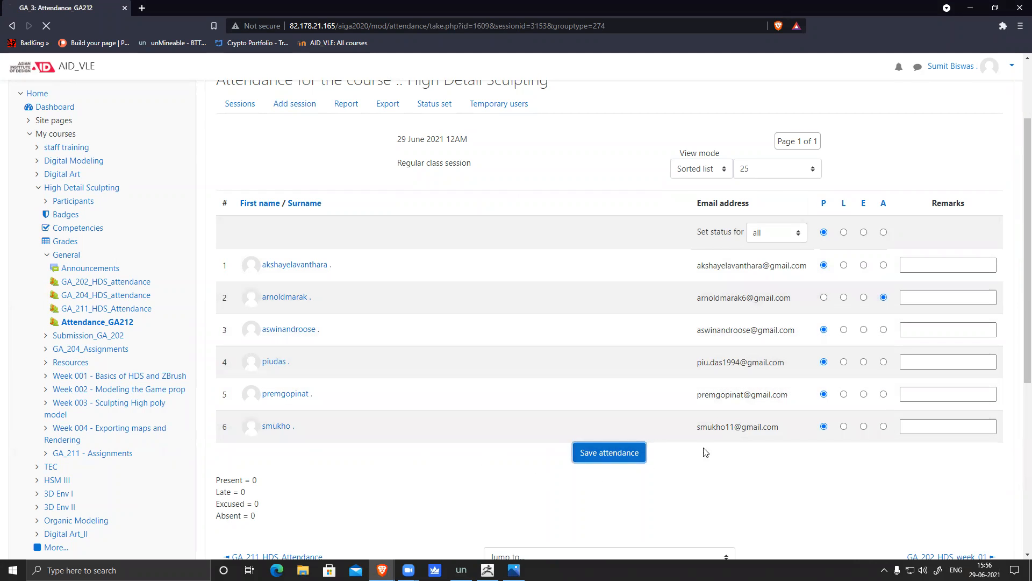